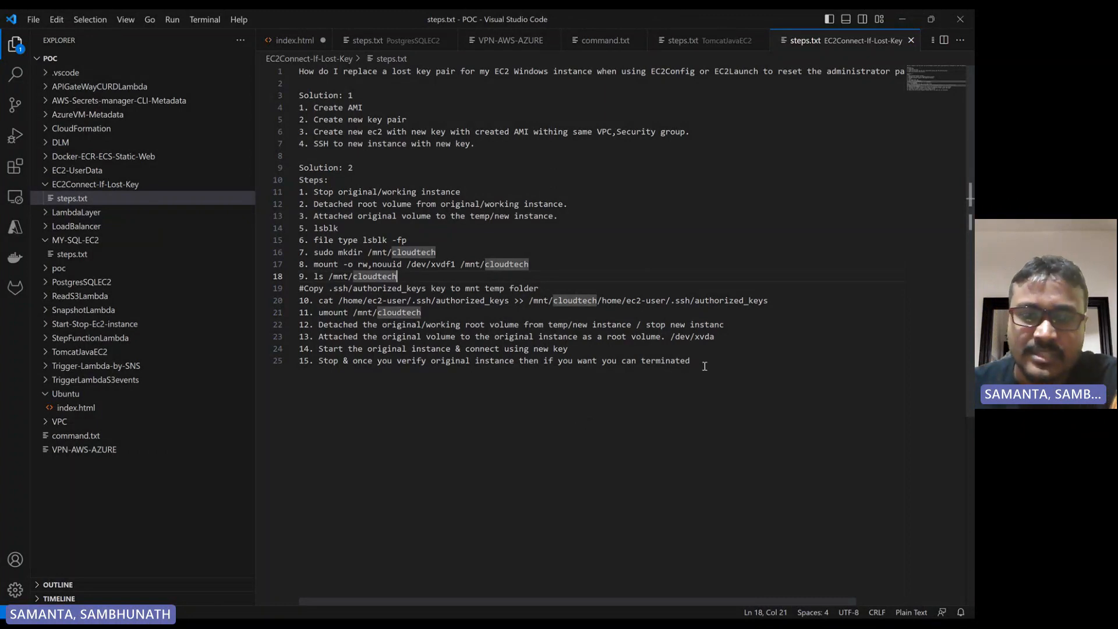
# Review the lost-key recovery steps written in steps.txt
pyautogui.moveTo(690, 361); pyautogui.dragTo(277, 184)
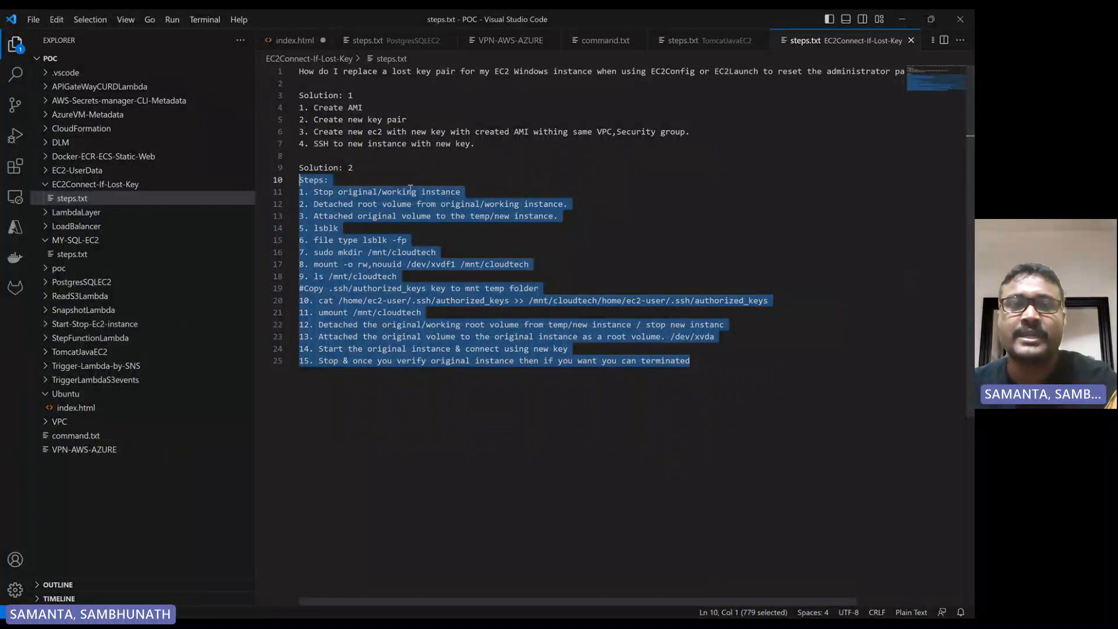
pyautogui.click(394, 176)
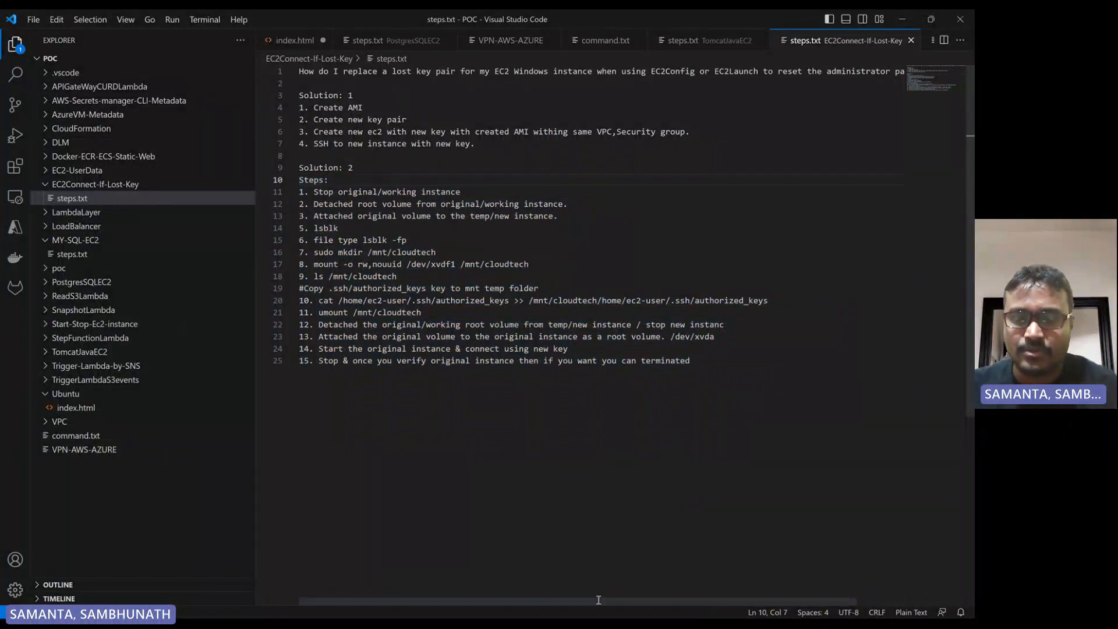
pyautogui.click(576, 604)
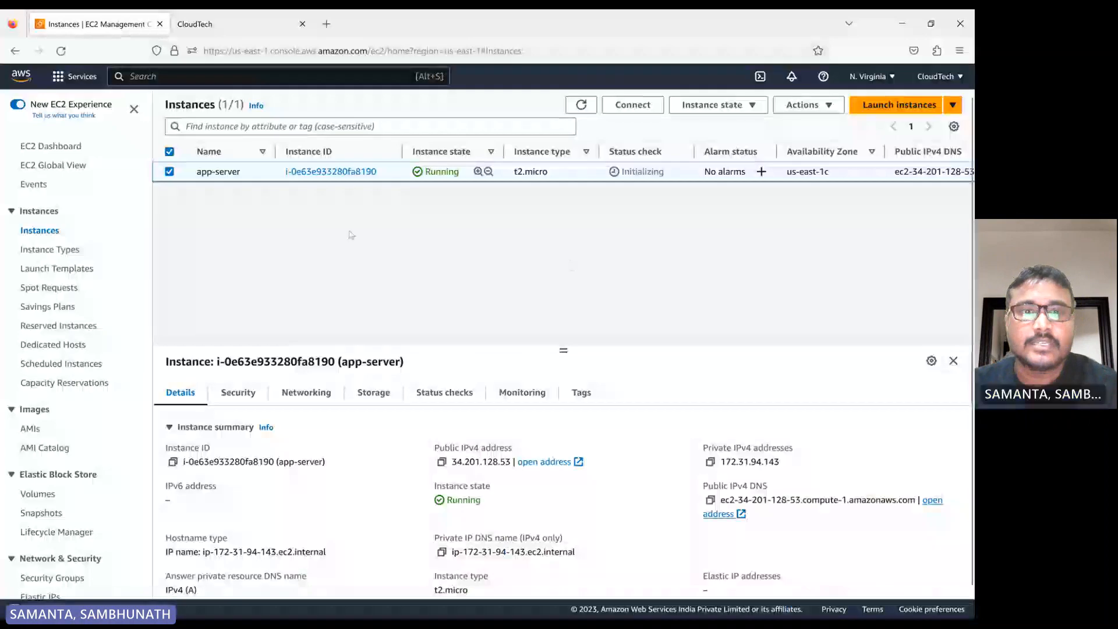
# Refresh the EC2 instance list and select the app-server instance
pyautogui.click(580, 110)
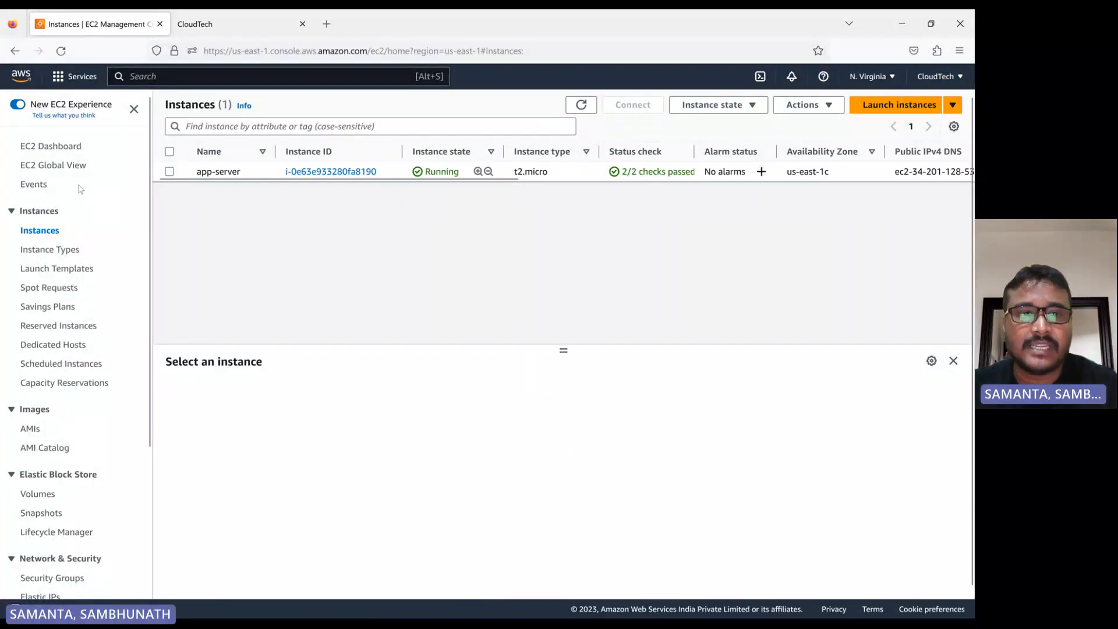
pyautogui.click(170, 172)
pyautogui.click(169, 171)
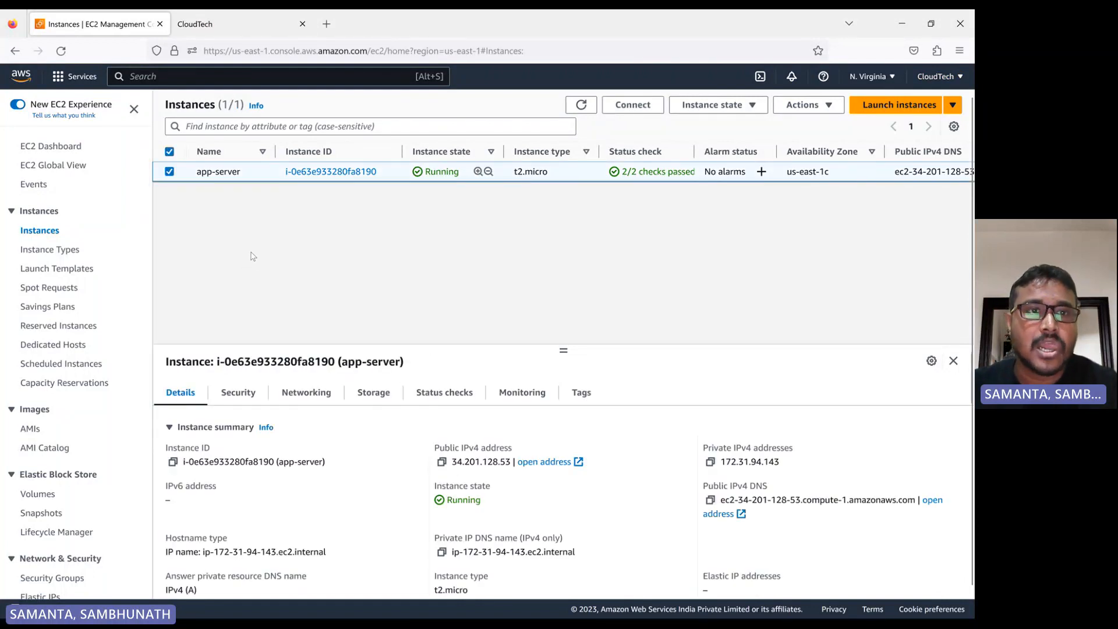
# Open the app-server's public DNS address over http in a new tab and read its welcome page
pyautogui.click(239, 24)
pyautogui.click(96, 23)
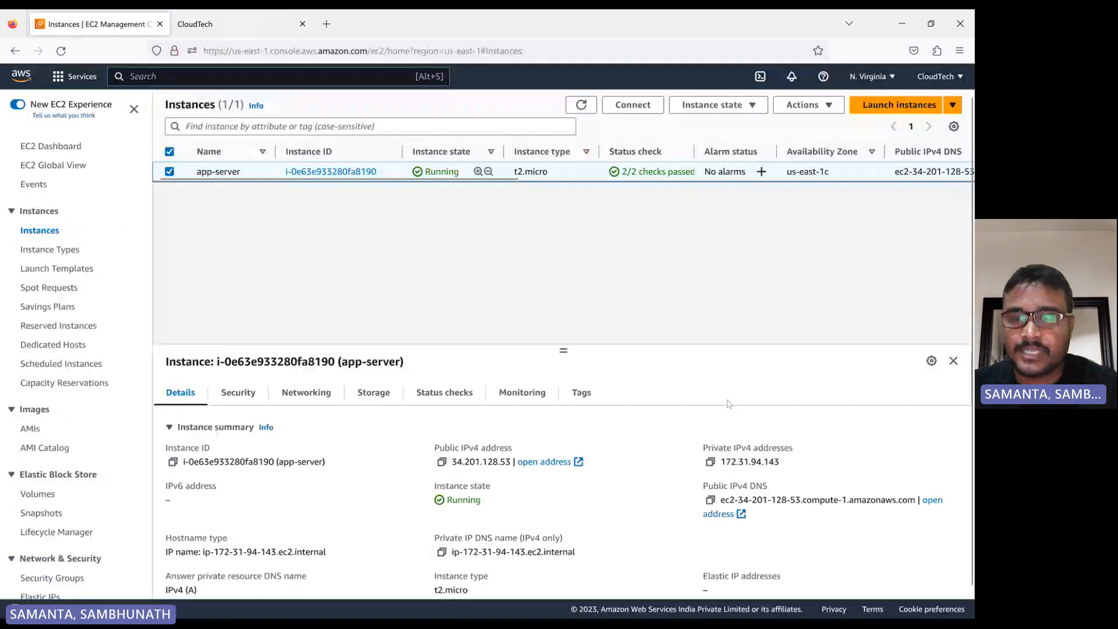
pyautogui.click(720, 514)
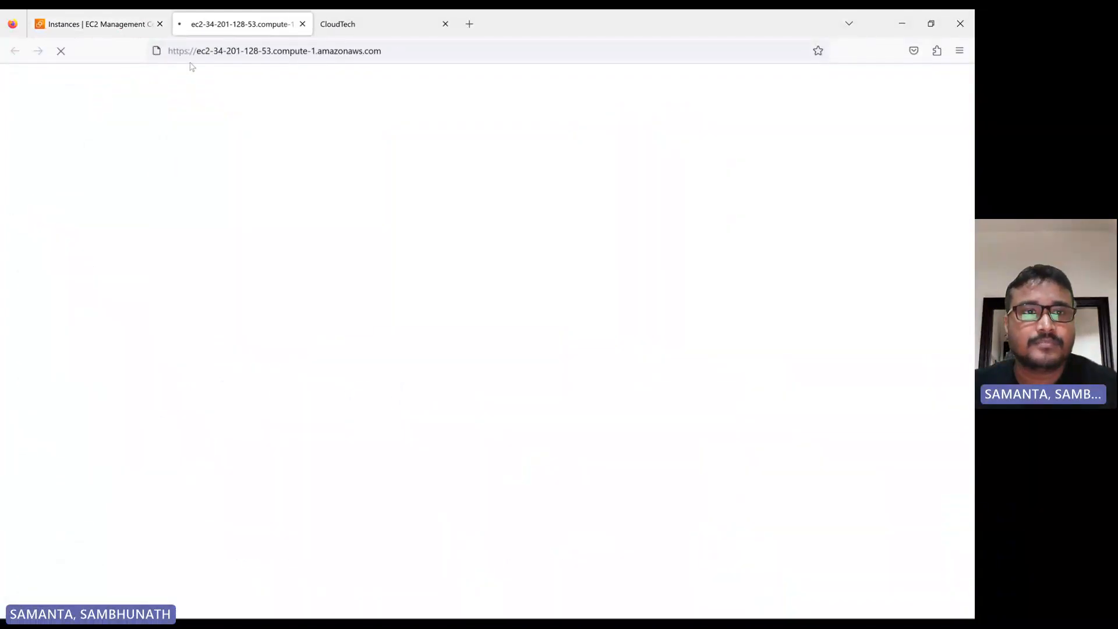
pyautogui.click(186, 50)
pyautogui.click(187, 51)
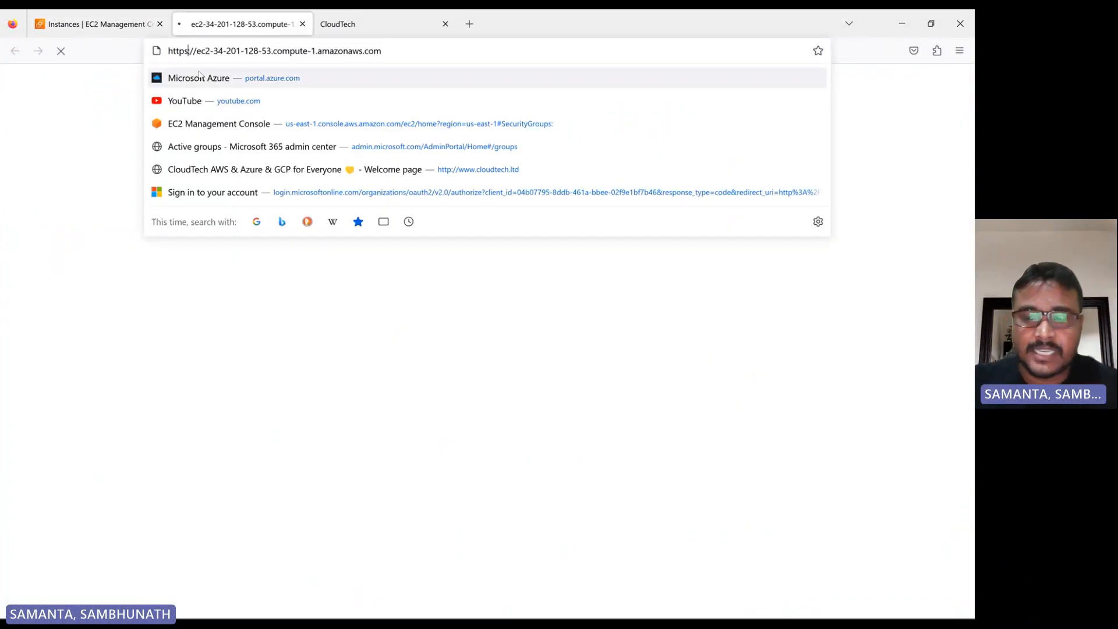
pyautogui.press('BackSpace')
pyautogui.press('Return')
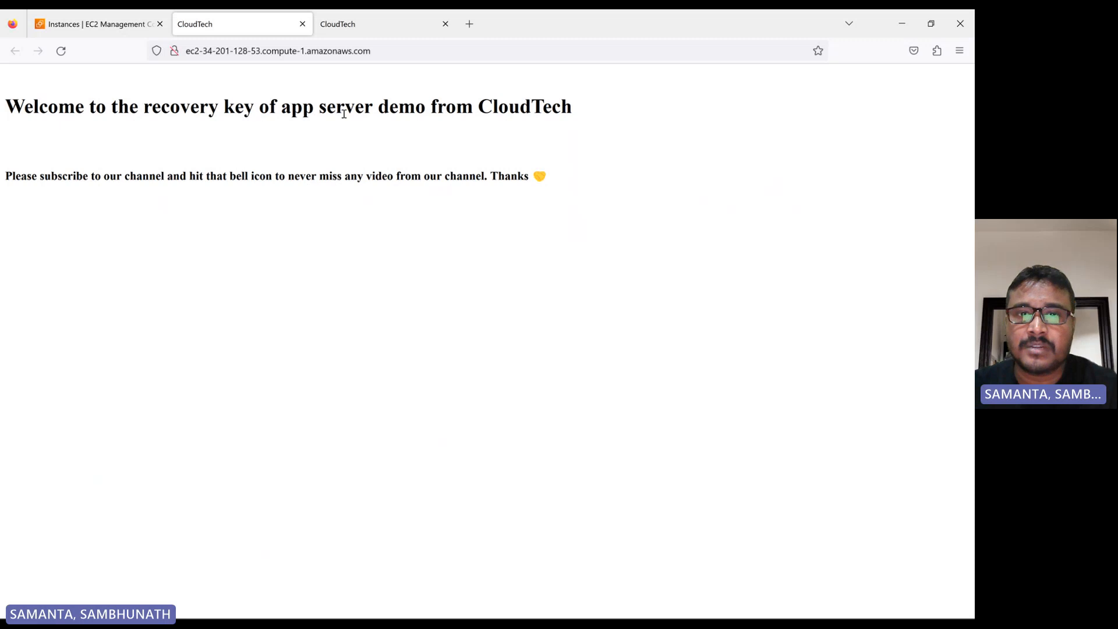
pyautogui.tripleClick(565, 182)
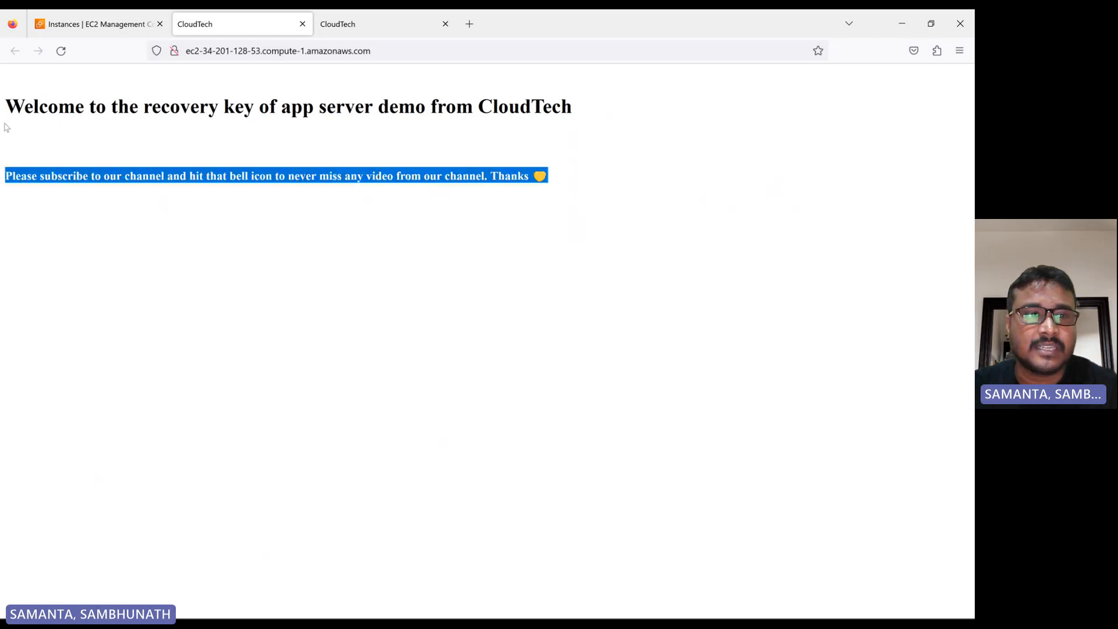
pyautogui.keyDown('shift'); pyautogui.click(3, 110); pyautogui.keyUp('shift')
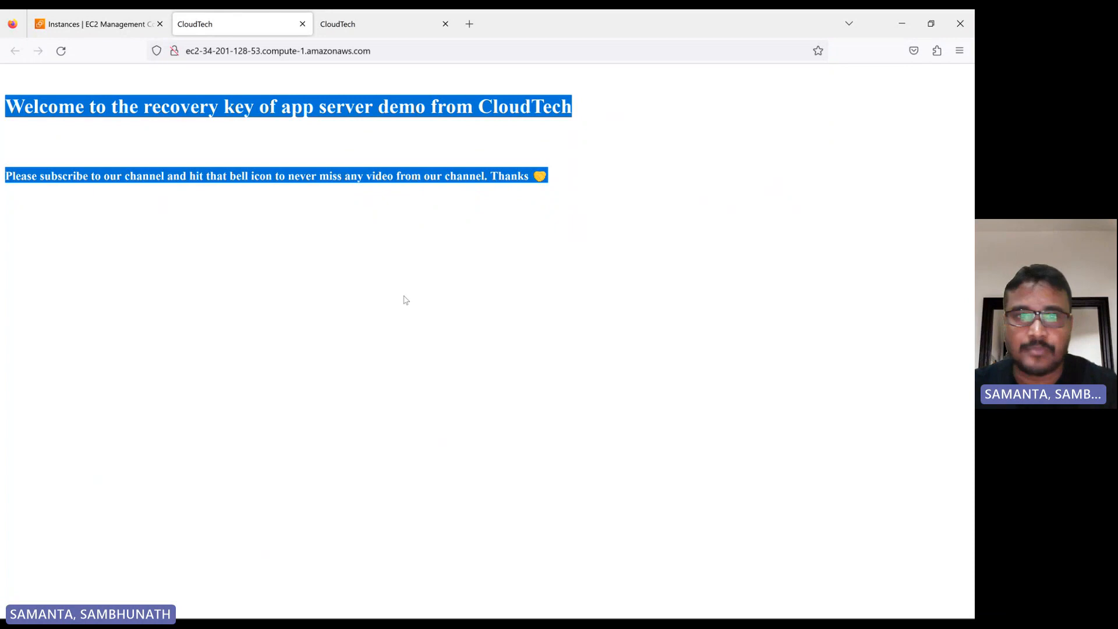
# Copy the instance's public IPv4 address and highlight its key pair name in the instances table
pyautogui.click(99, 34)
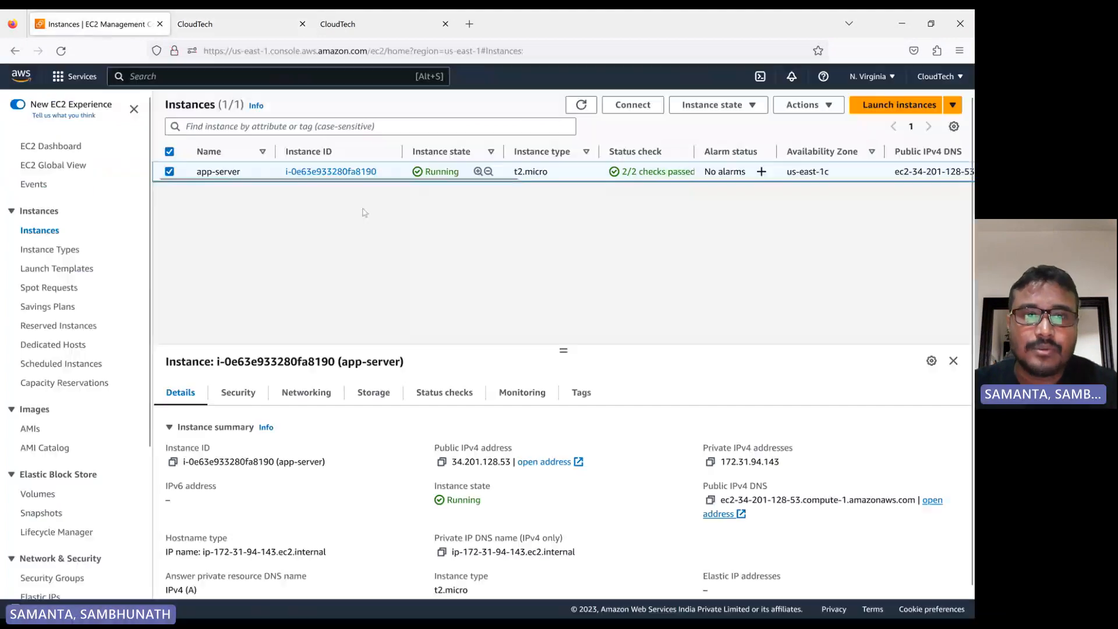
pyautogui.click(441, 461)
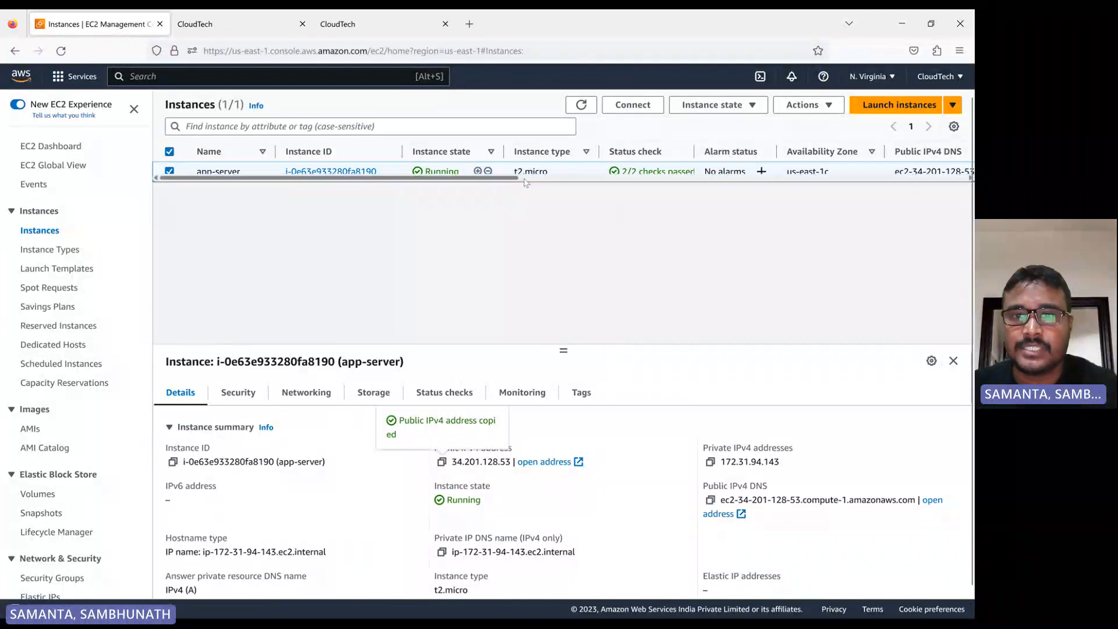
pyautogui.moveTo(521, 178); pyautogui.dragTo(868, 200)
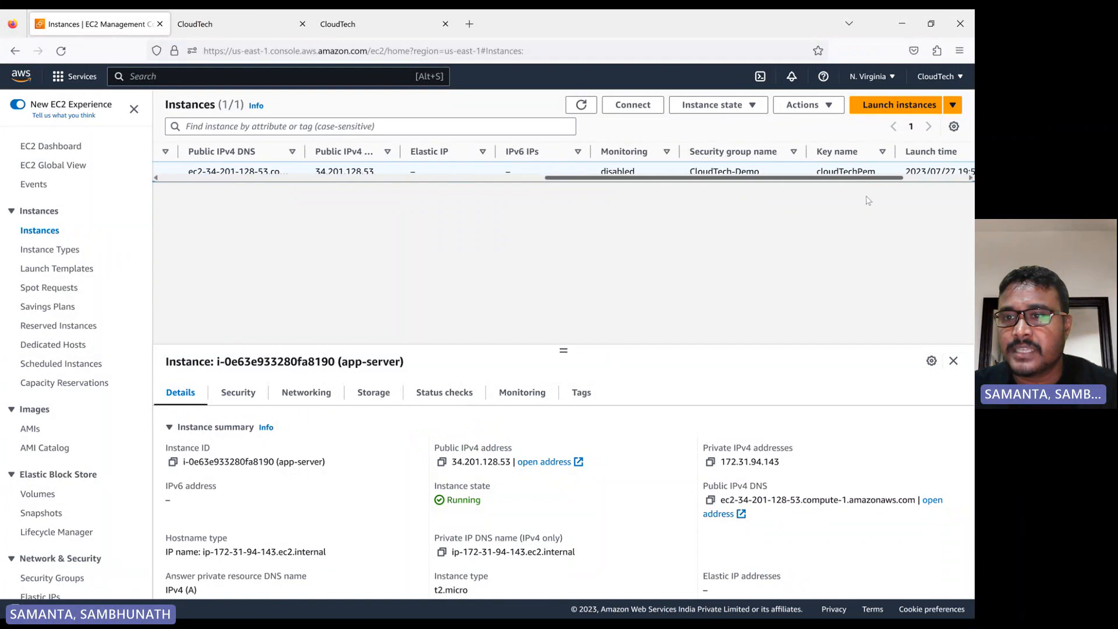
pyautogui.moveTo(815, 171); pyautogui.dragTo(880, 173)
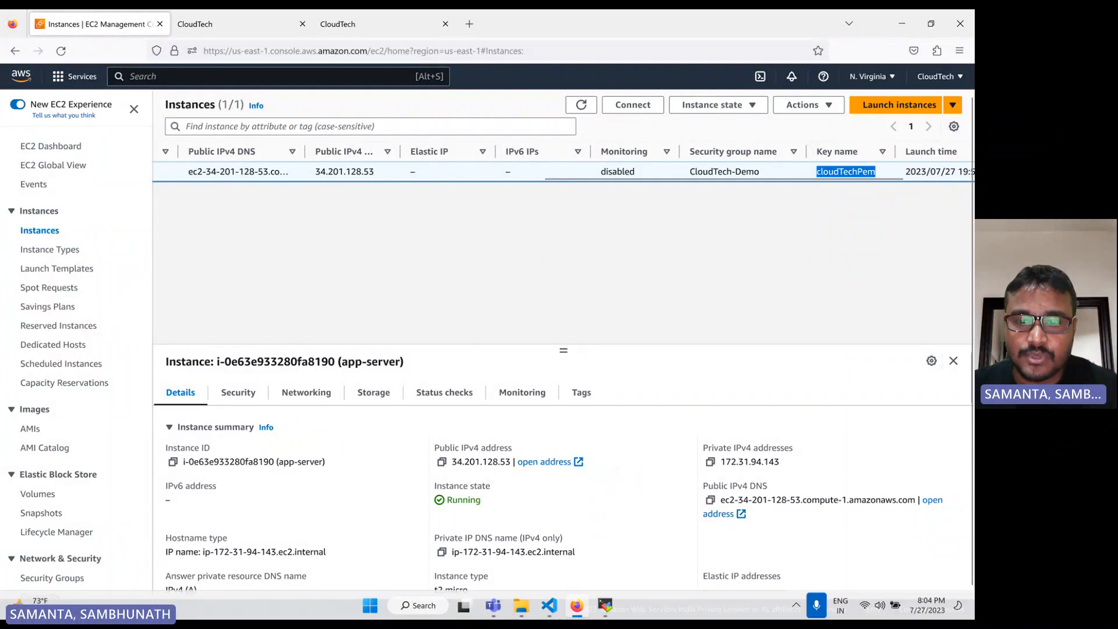
# Inspect the saved SSH session's private key file setting, then close the session settings without changes
pyautogui.click(605, 604)
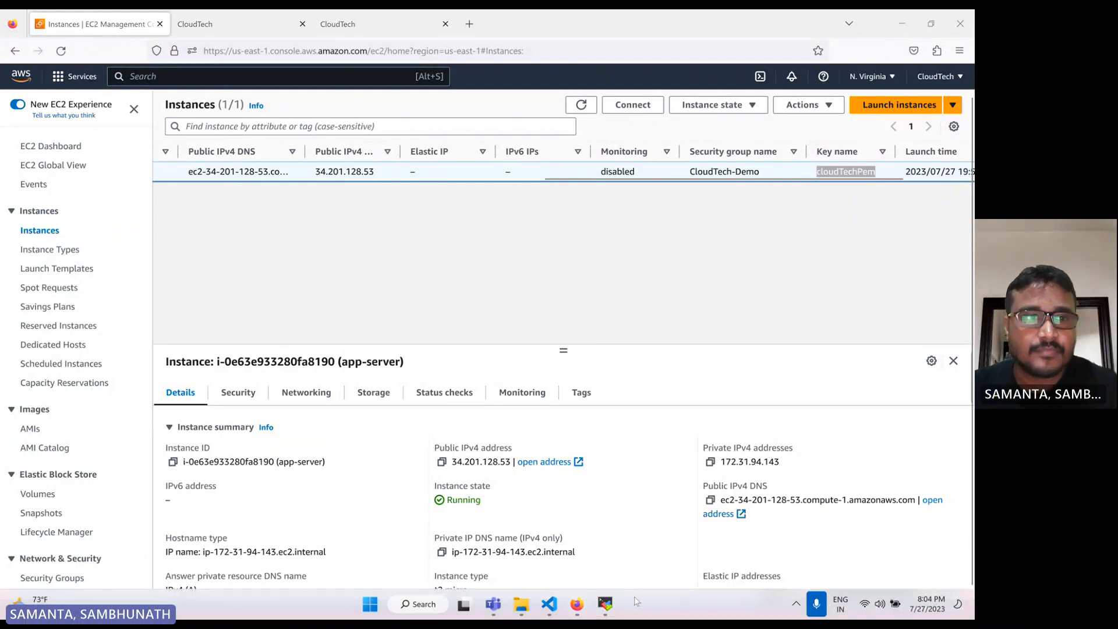
pyautogui.click(606, 604)
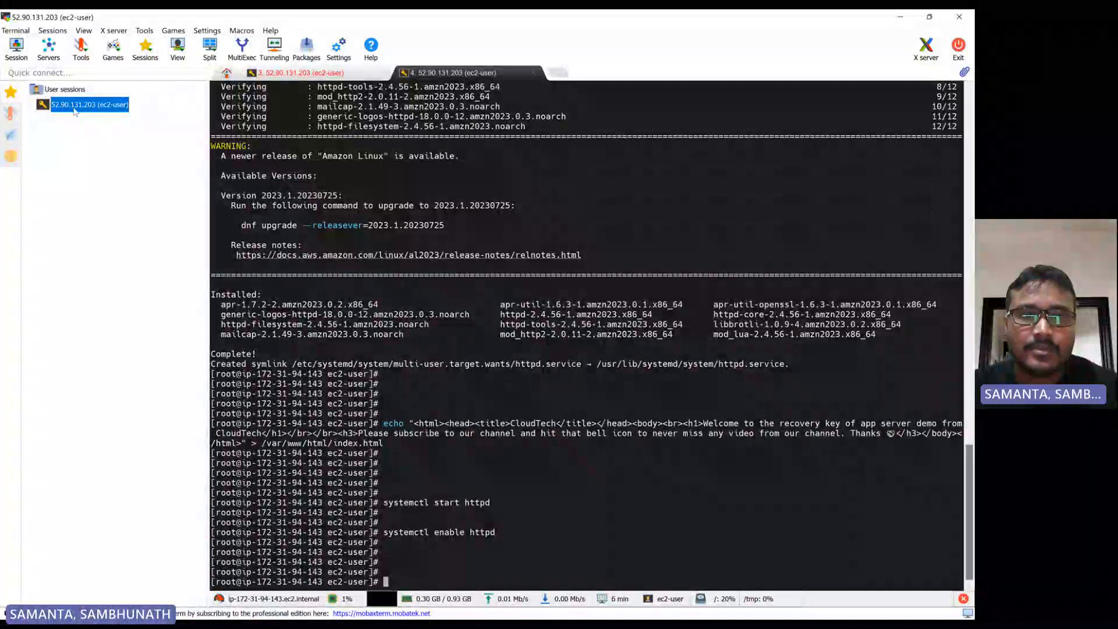
pyautogui.rightClick(98, 106)
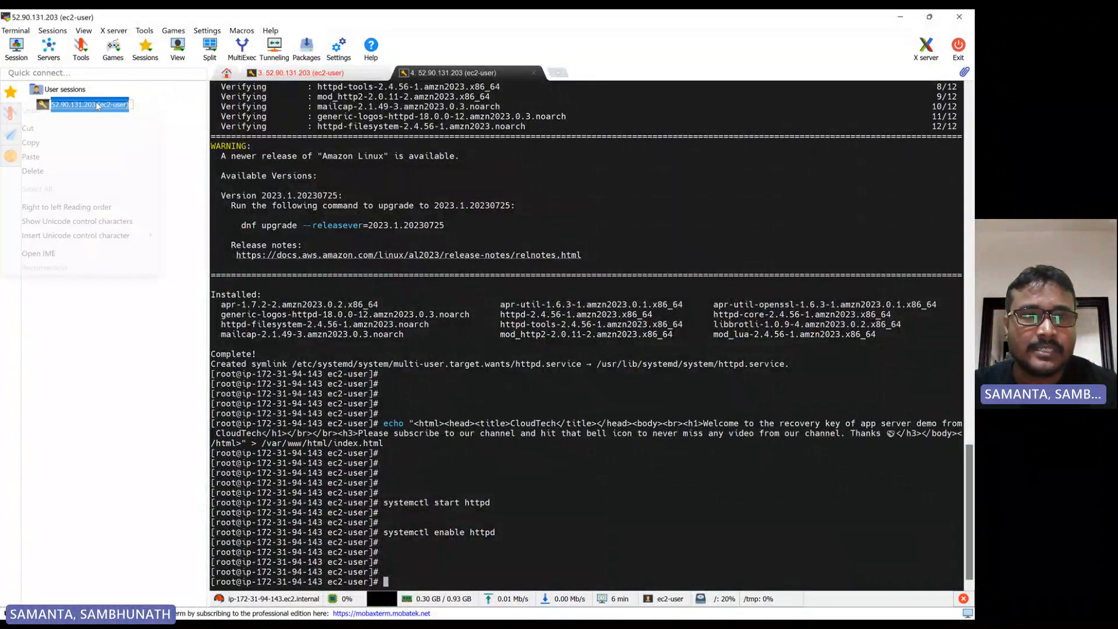
pyautogui.click(214, 177)
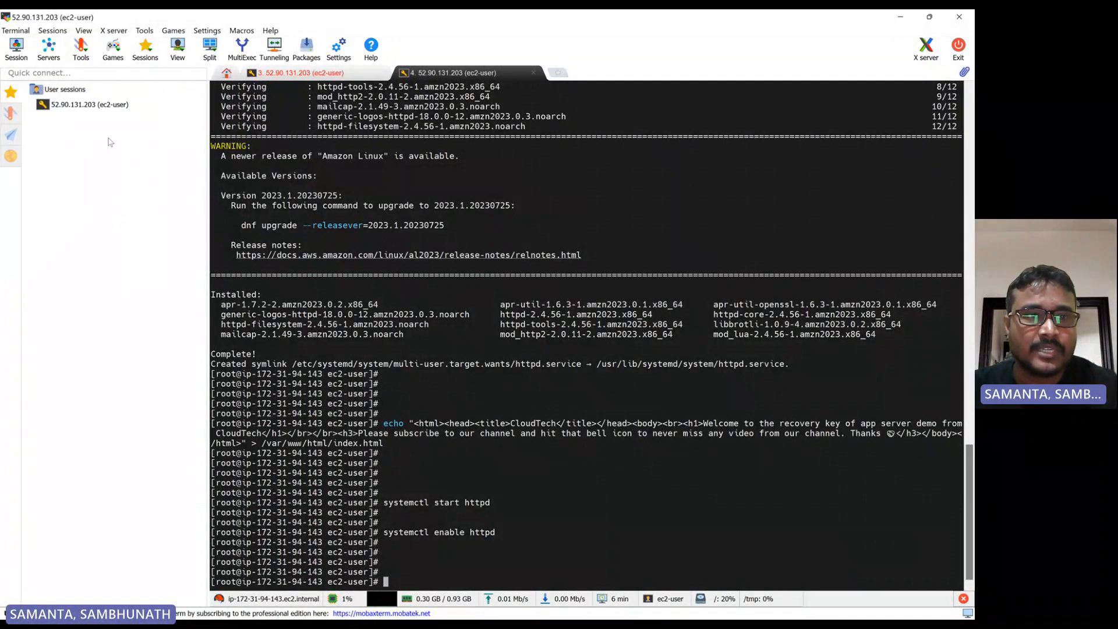
pyautogui.rightClick(87, 106)
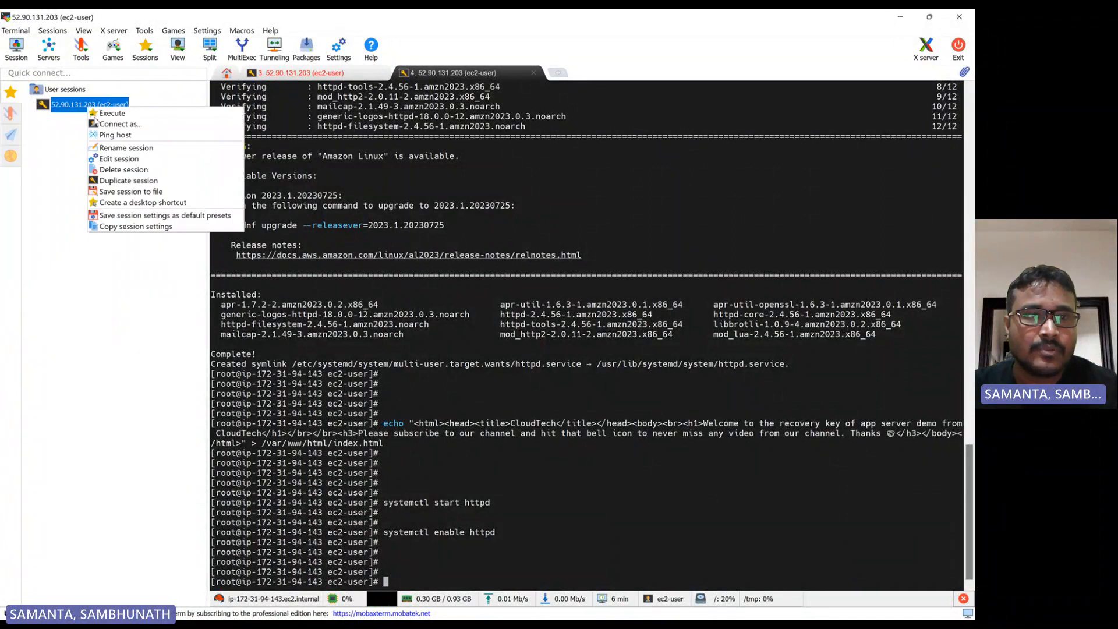
pyautogui.click(130, 159)
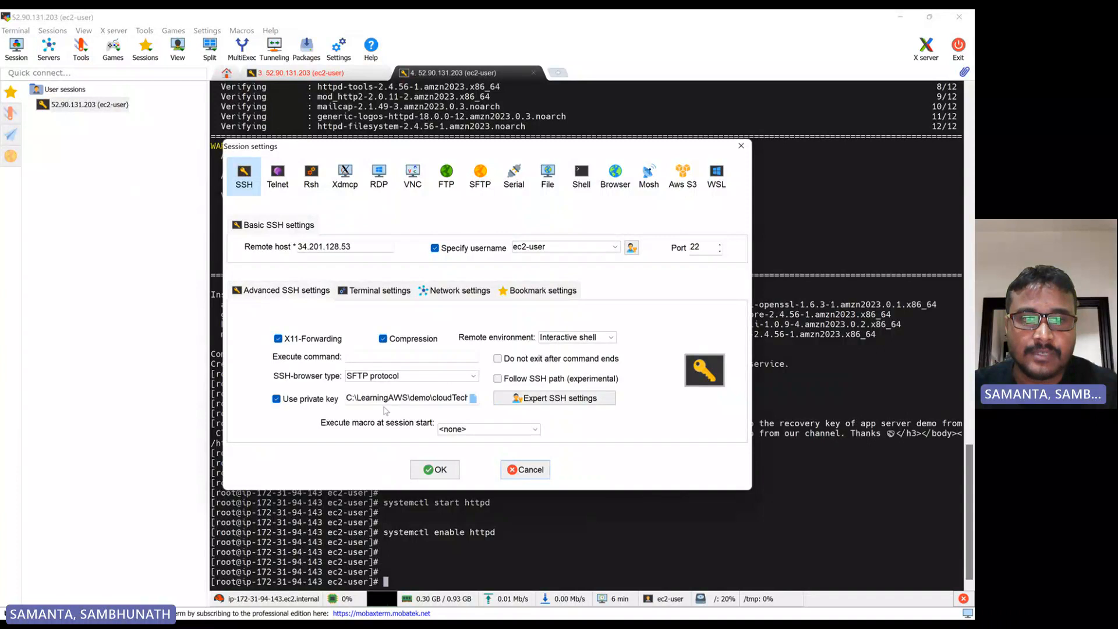
pyautogui.click(474, 398)
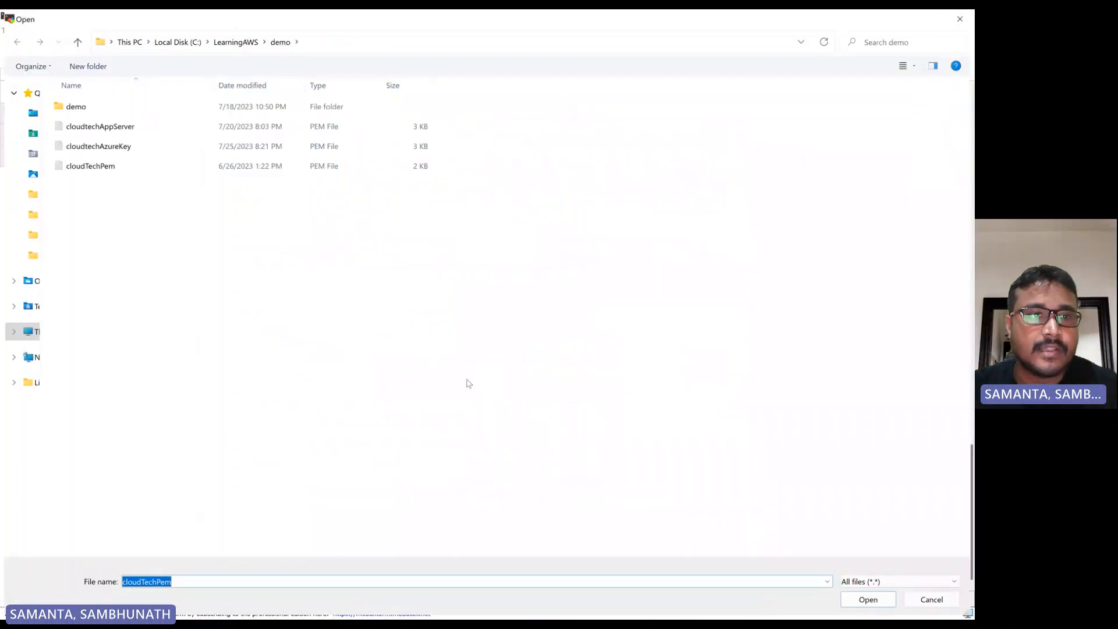
pyautogui.click(105, 169)
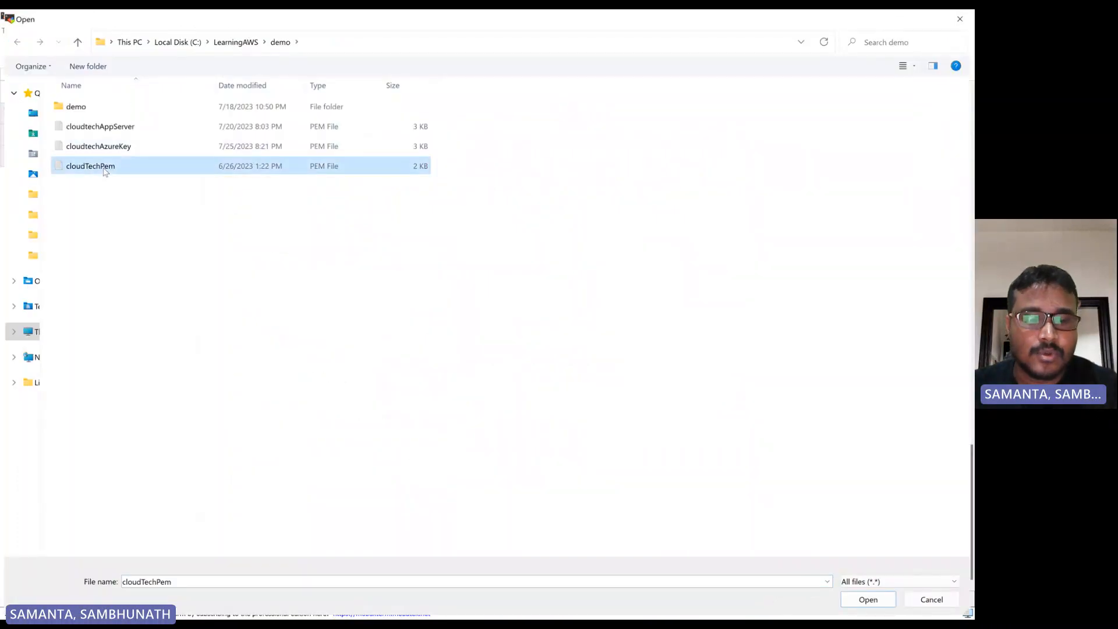
pyautogui.click(234, 44)
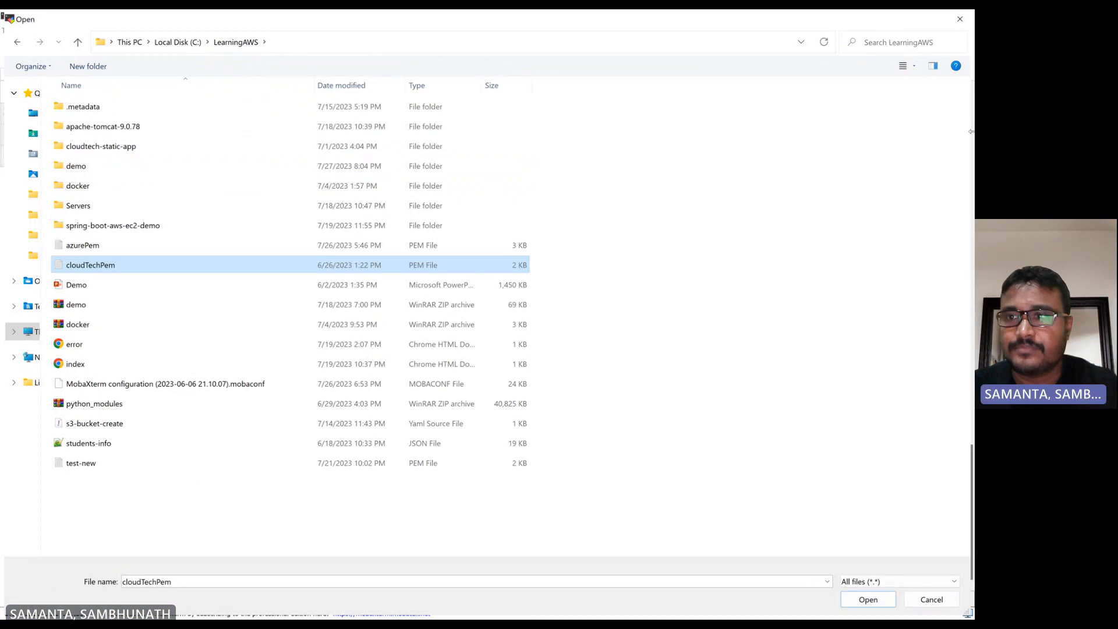
pyautogui.click(959, 19)
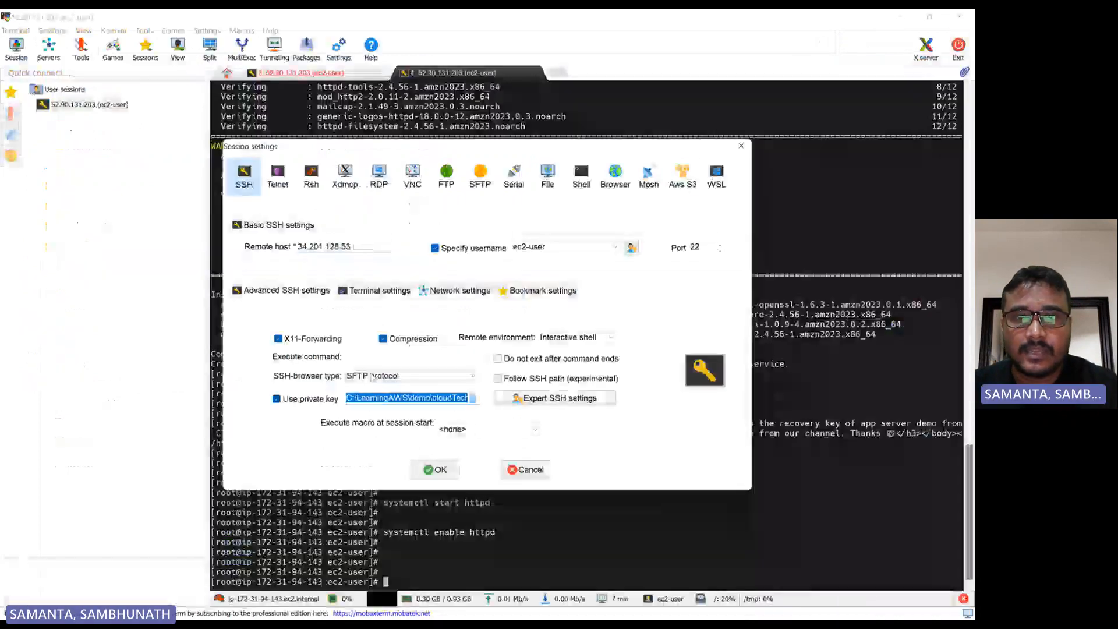
pyautogui.click(740, 146)
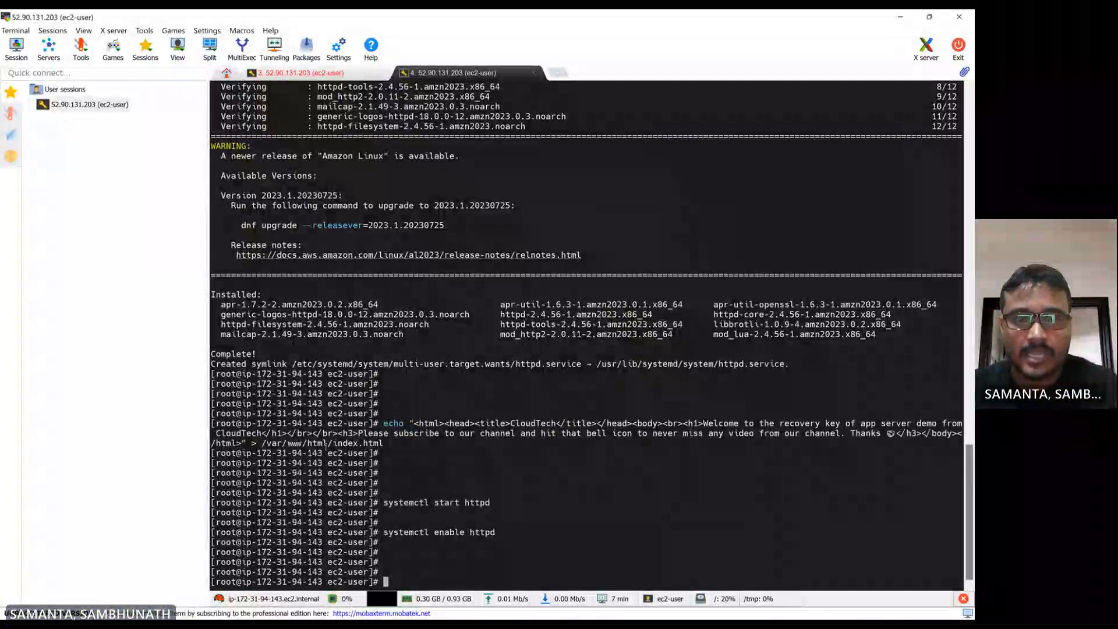
# List the contents of the current directory in the open SSH terminal
pyautogui.press('Return')
pyautogui.press('Return')
pyautogui.press('Return')
pyautogui.press('Return')
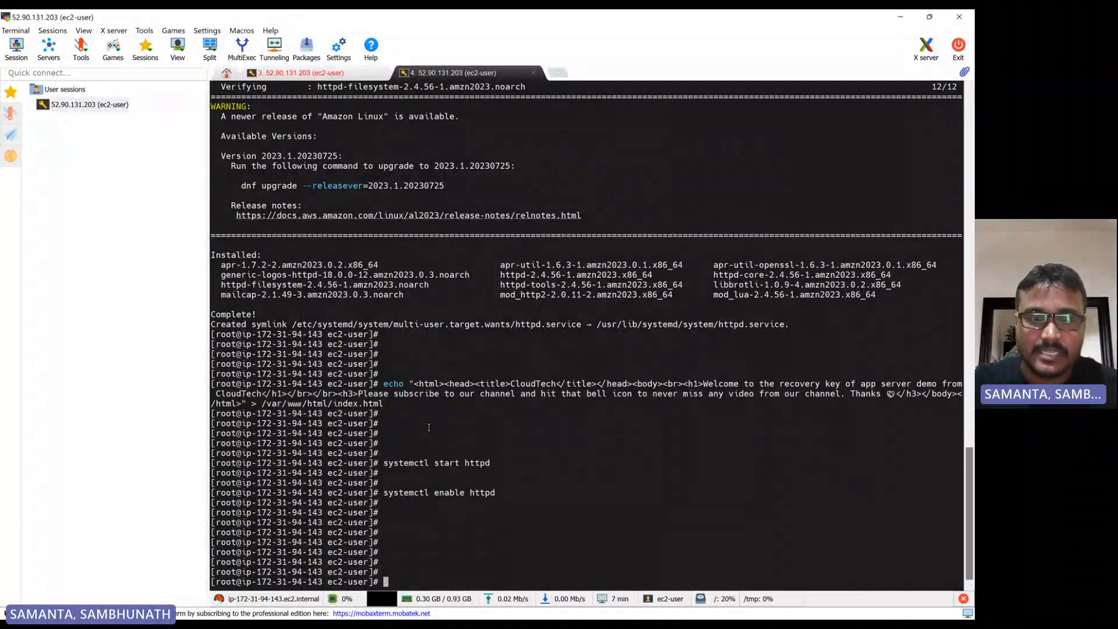
pyautogui.write('ll')
pyautogui.press('Return')
pyautogui.press('Return')
pyautogui.press('Return')
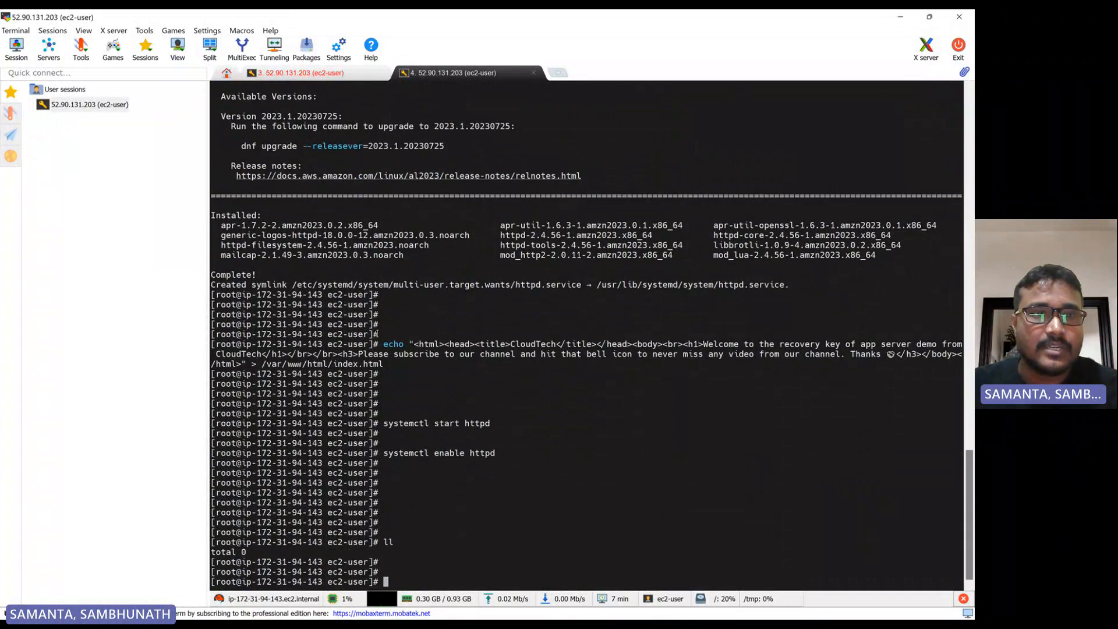
# Try to open a new SSH session to the instance from the saved session
pyautogui.doubleClick(95, 104)
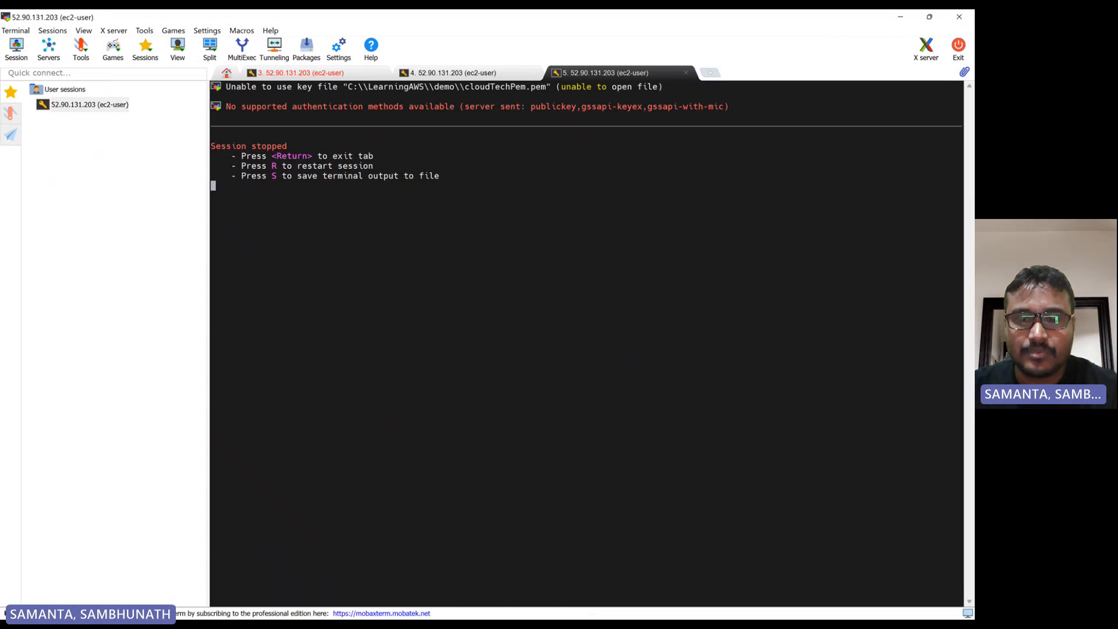
pyautogui.click(576, 607)
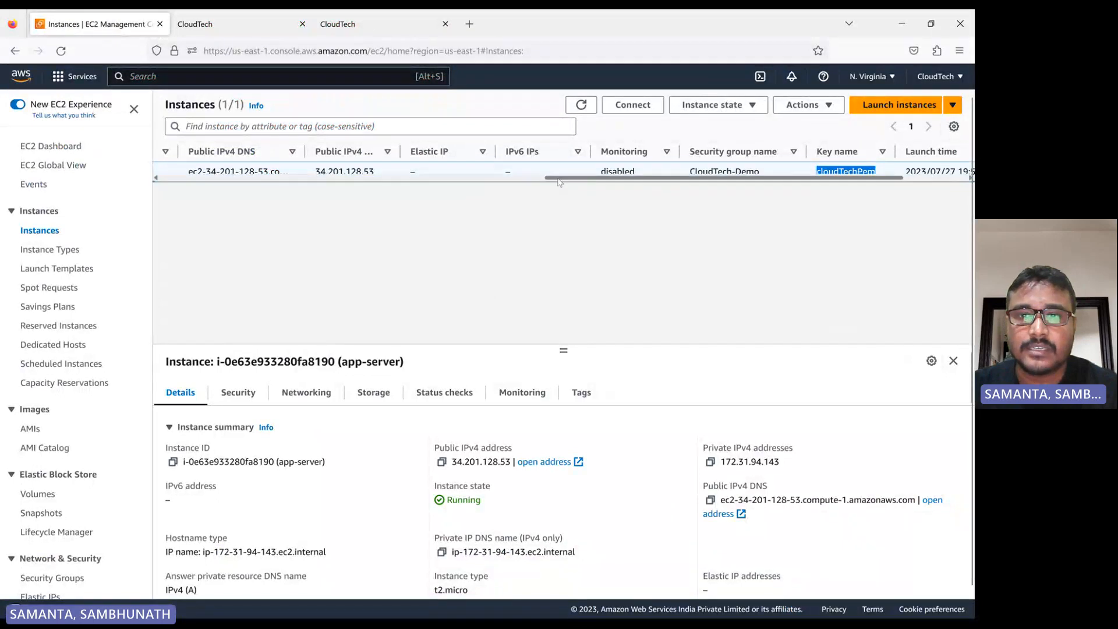
pyautogui.hscroll(-5, 274, 196)
pyautogui.hscroll(-3, 274, 196)
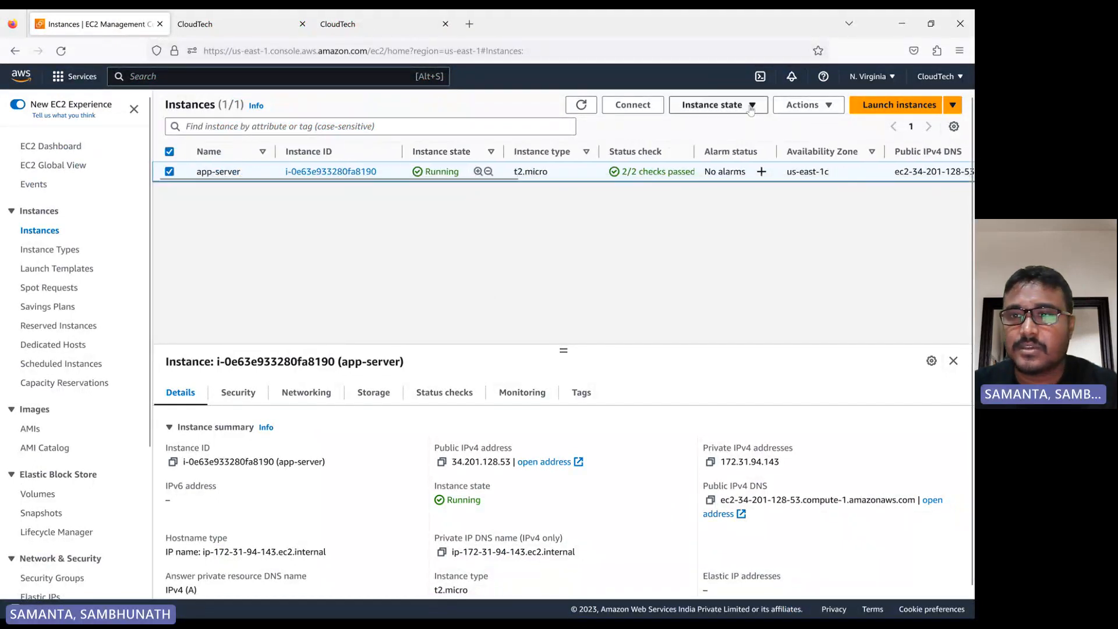
pyautogui.click(713, 105)
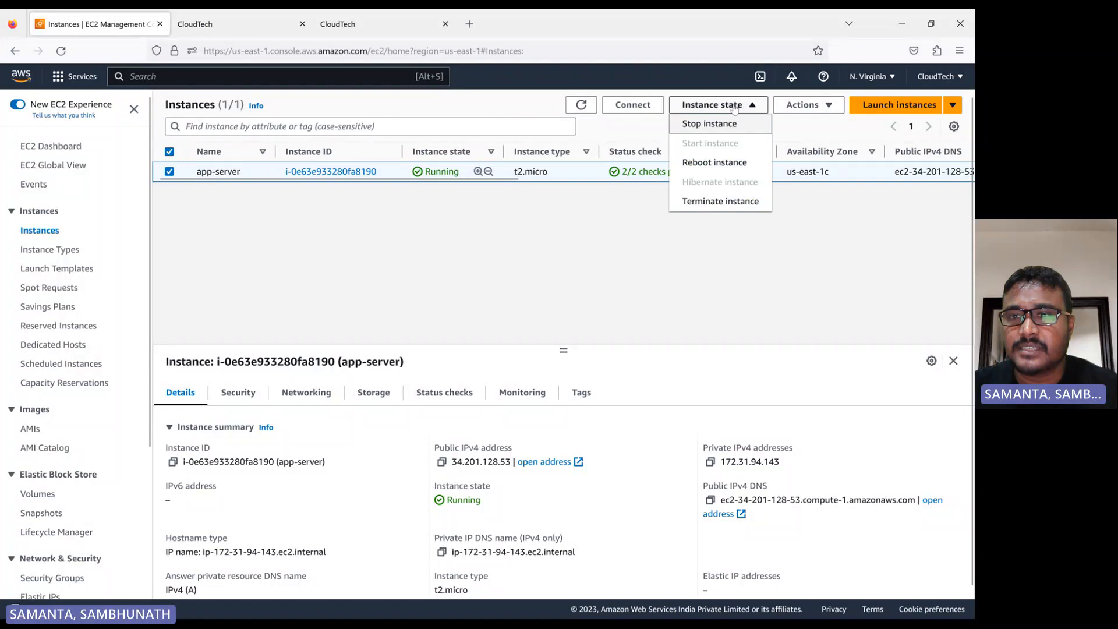
# Start creating an image from the app-server instance and name the image cloudtech-app-server
pyautogui.click(828, 106)
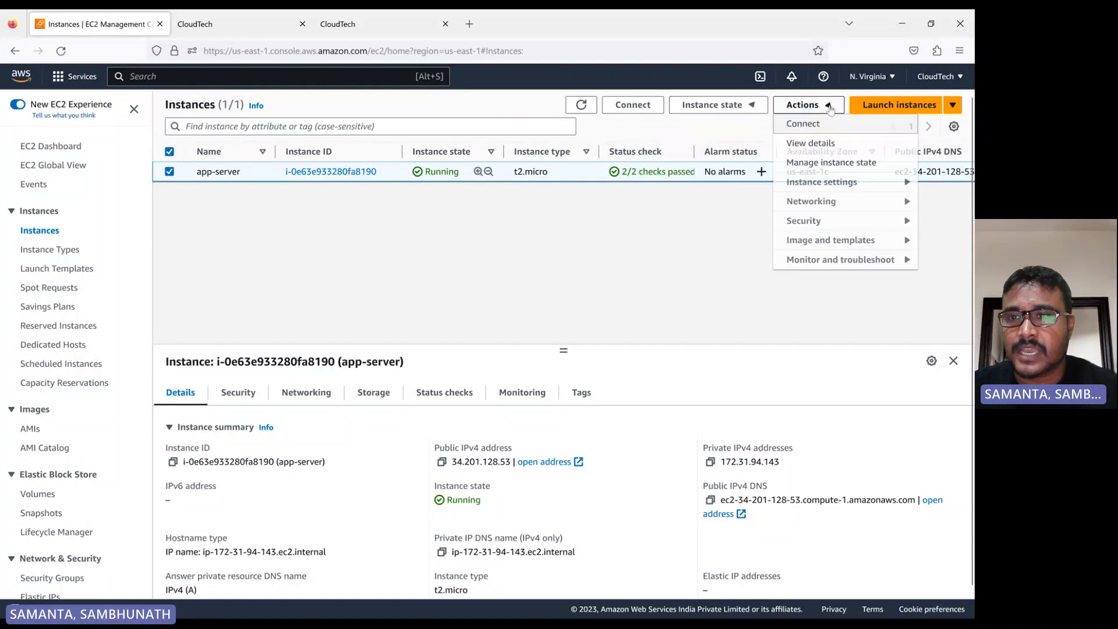
pyautogui.click(832, 183)
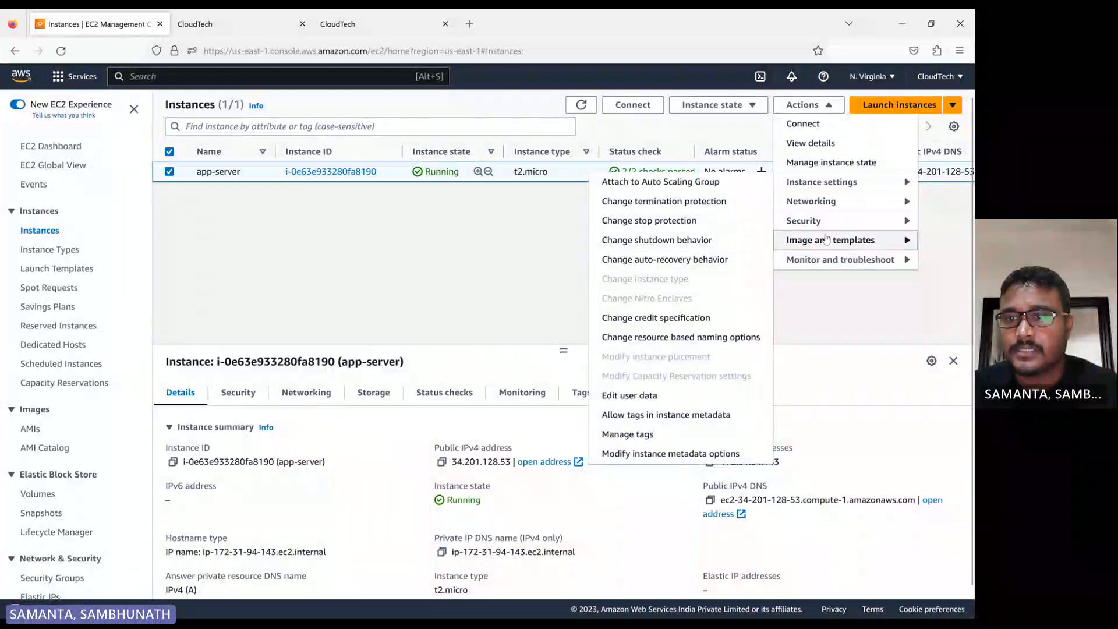
pyautogui.moveTo(834, 245)
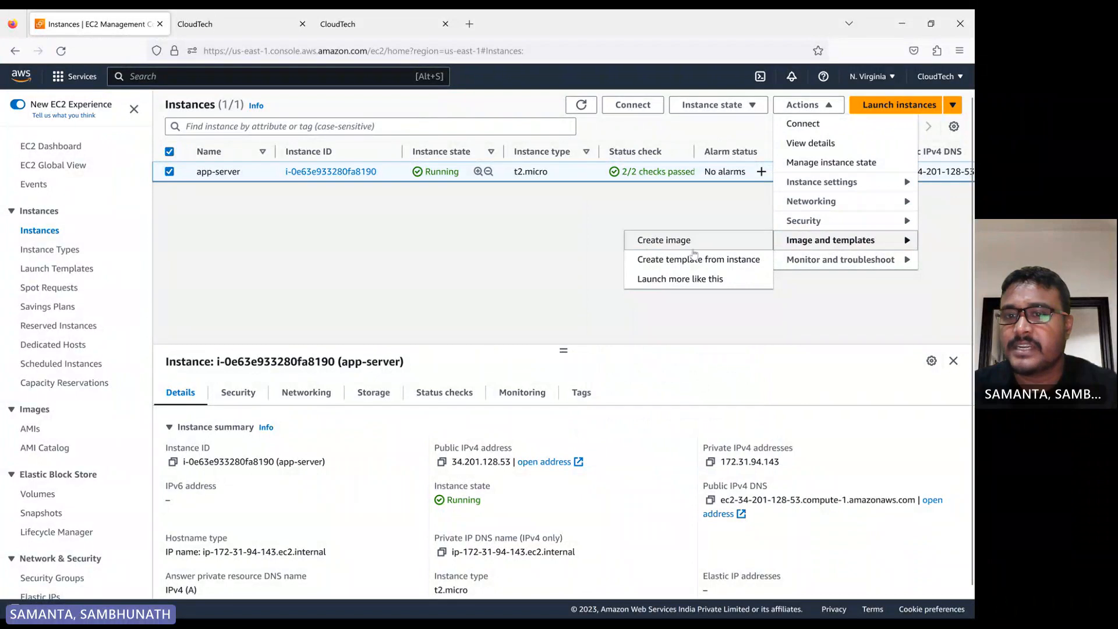
pyautogui.click(668, 245)
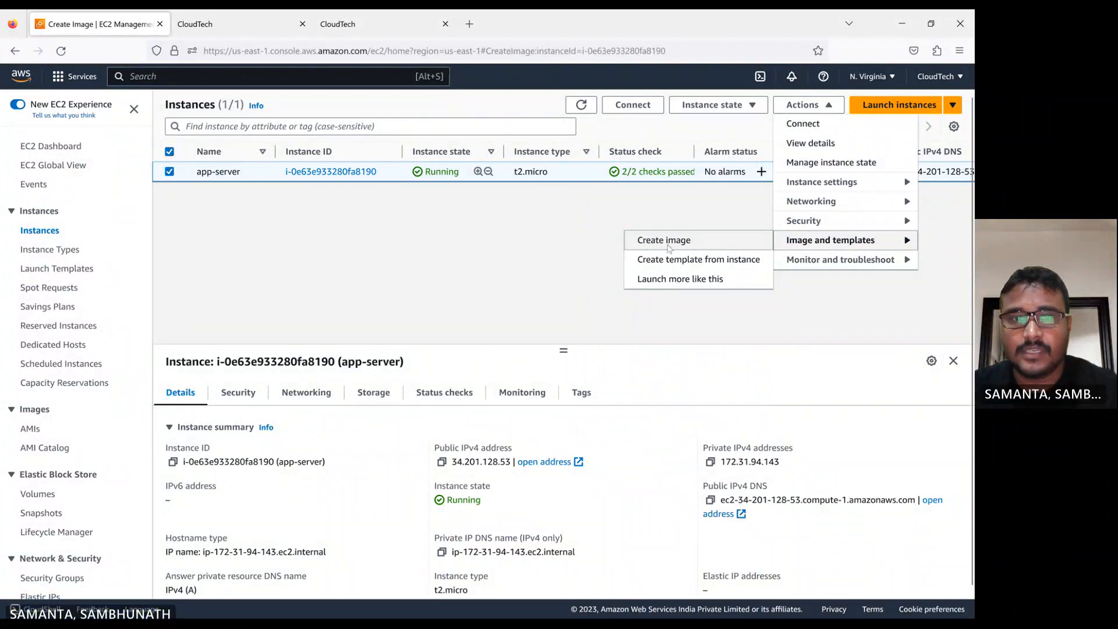
pyautogui.click(109, 262)
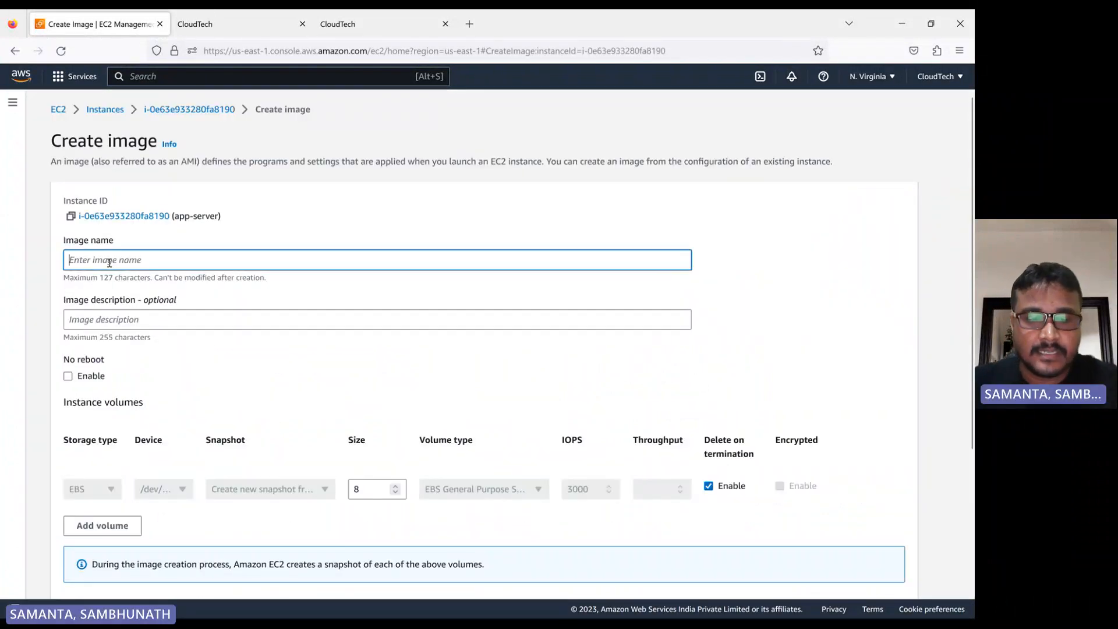
pyautogui.write('clou')
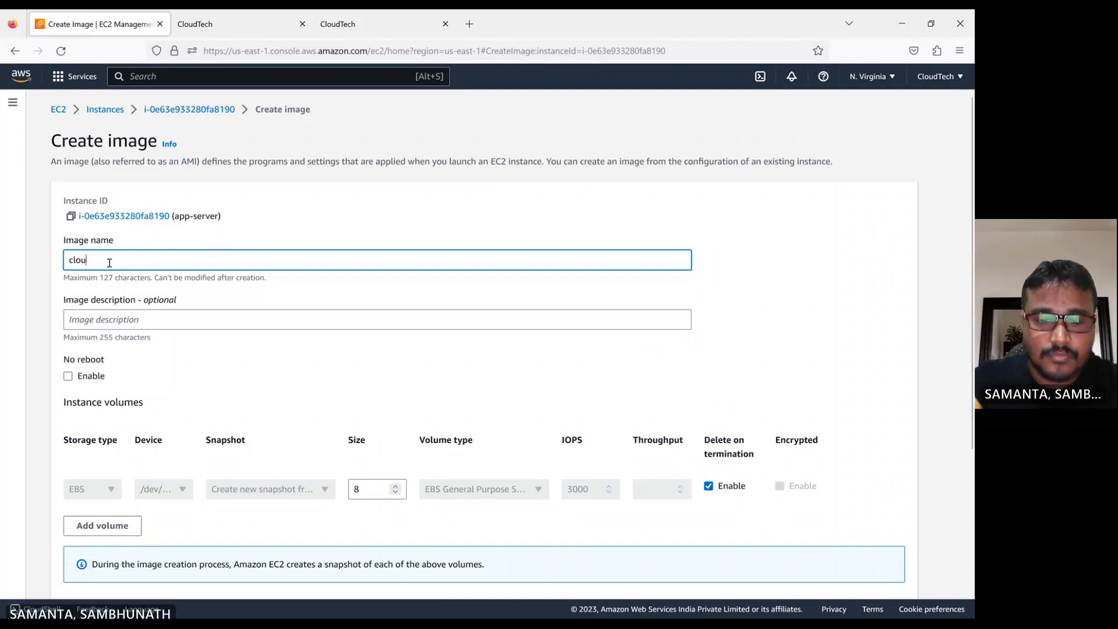
pyautogui.write('dtech-')
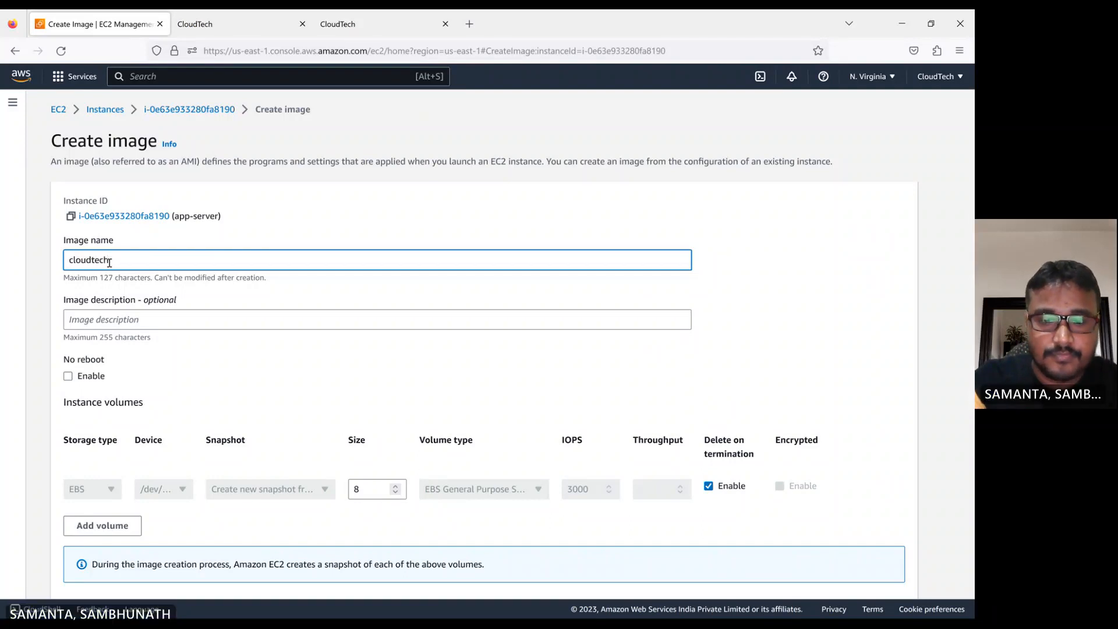
pyautogui.write('app-server')
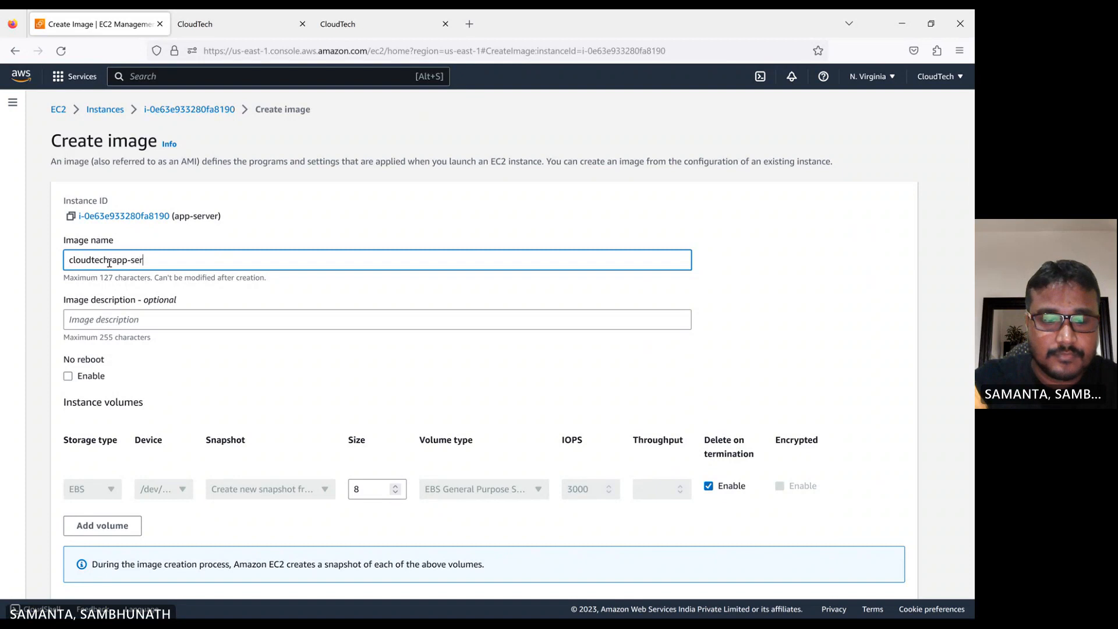
# Enter web app as the image description and create the image
pyautogui.click(146, 319)
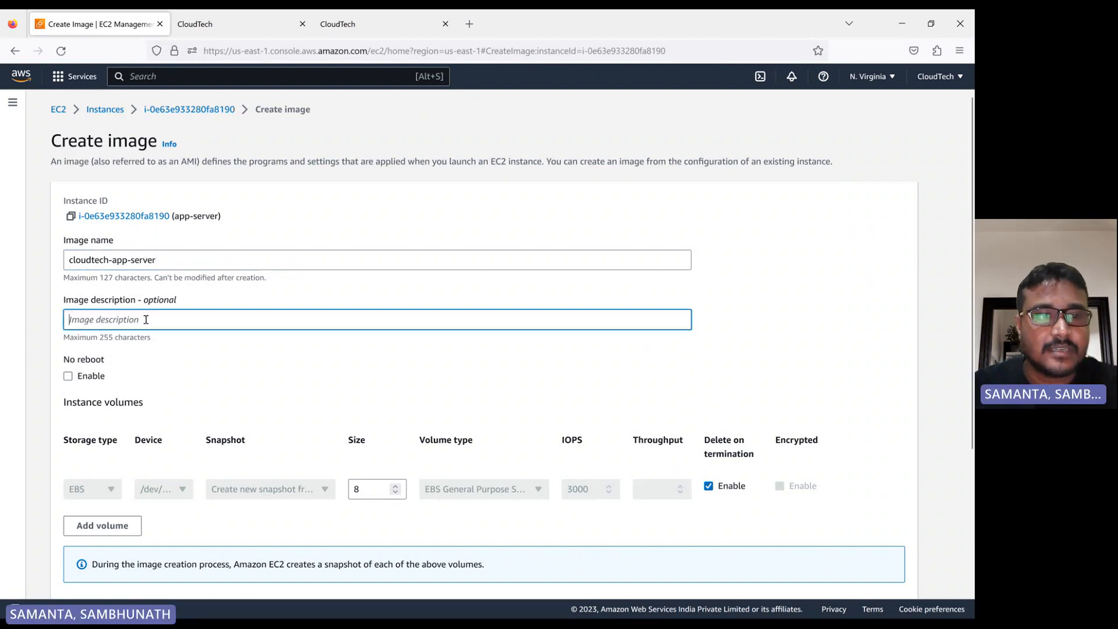
pyautogui.write('w')
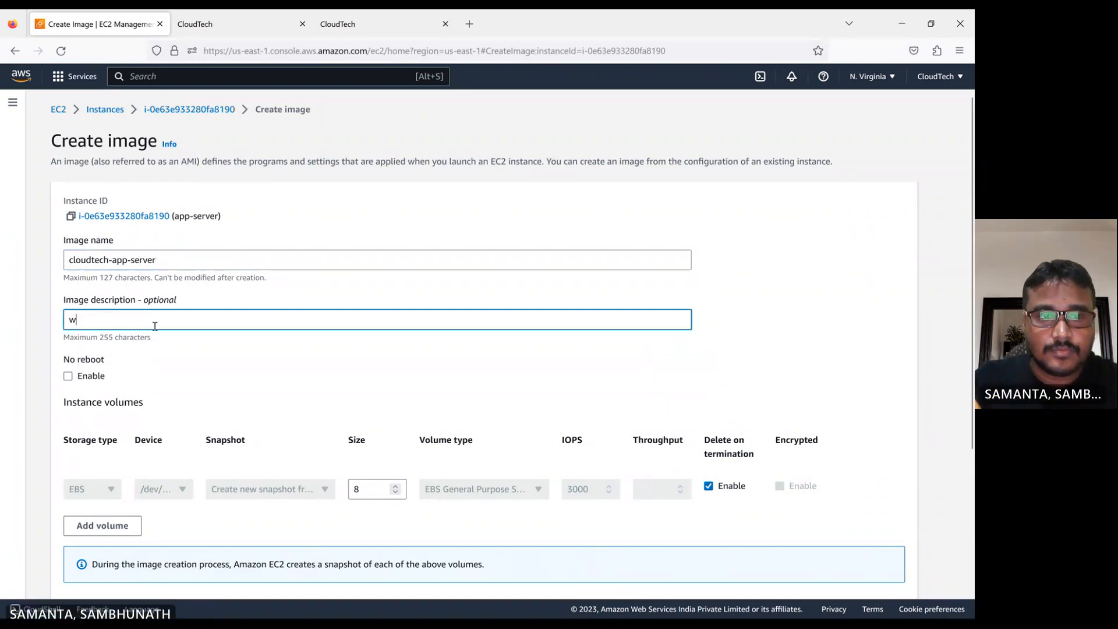
pyautogui.write('eb app')
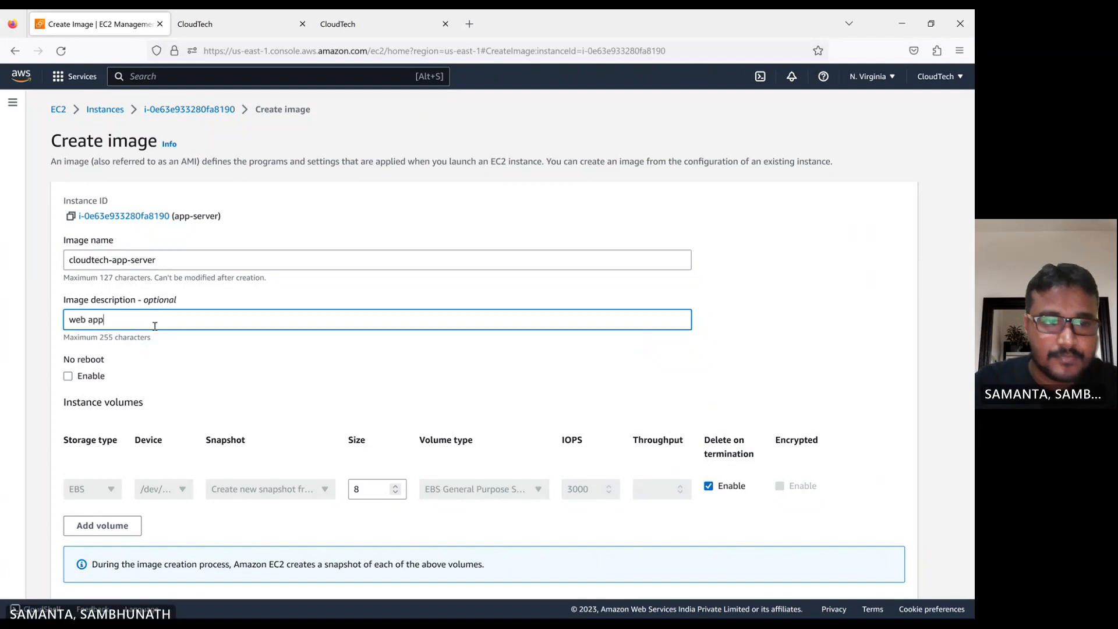
pyautogui.click(201, 354)
pyautogui.scroll(-2, 201, 354)
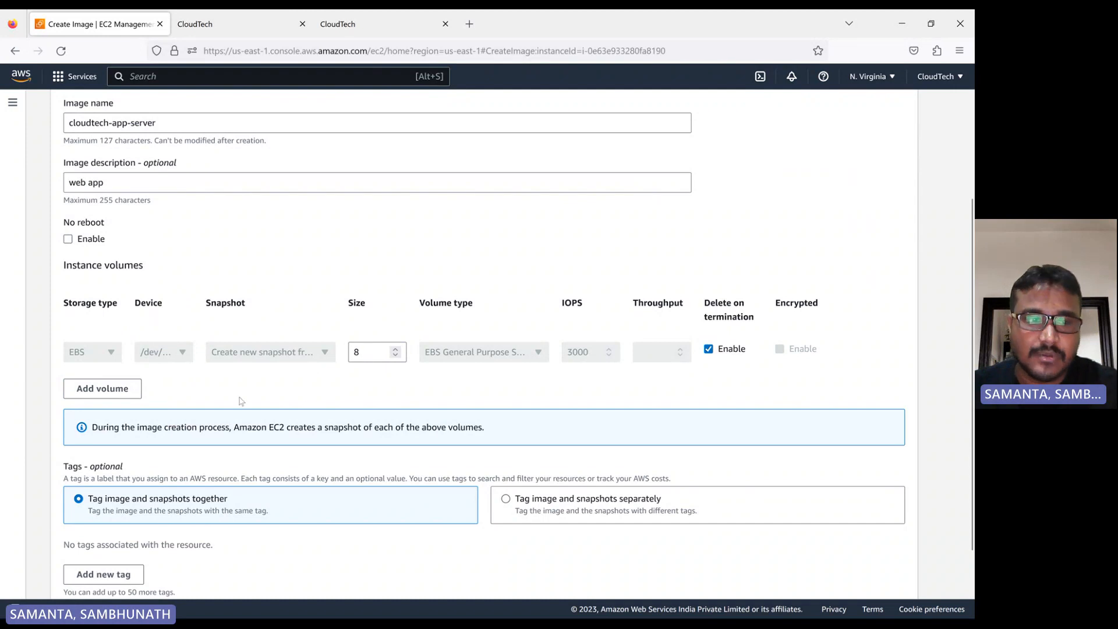
pyautogui.scroll(-2, 241, 401)
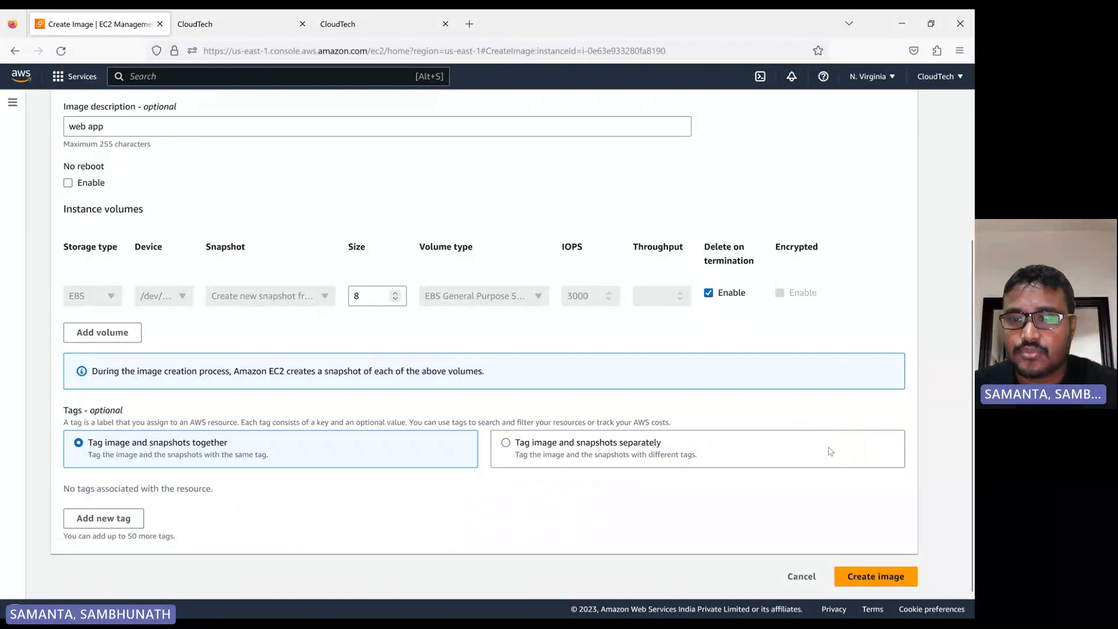
pyautogui.click(876, 576)
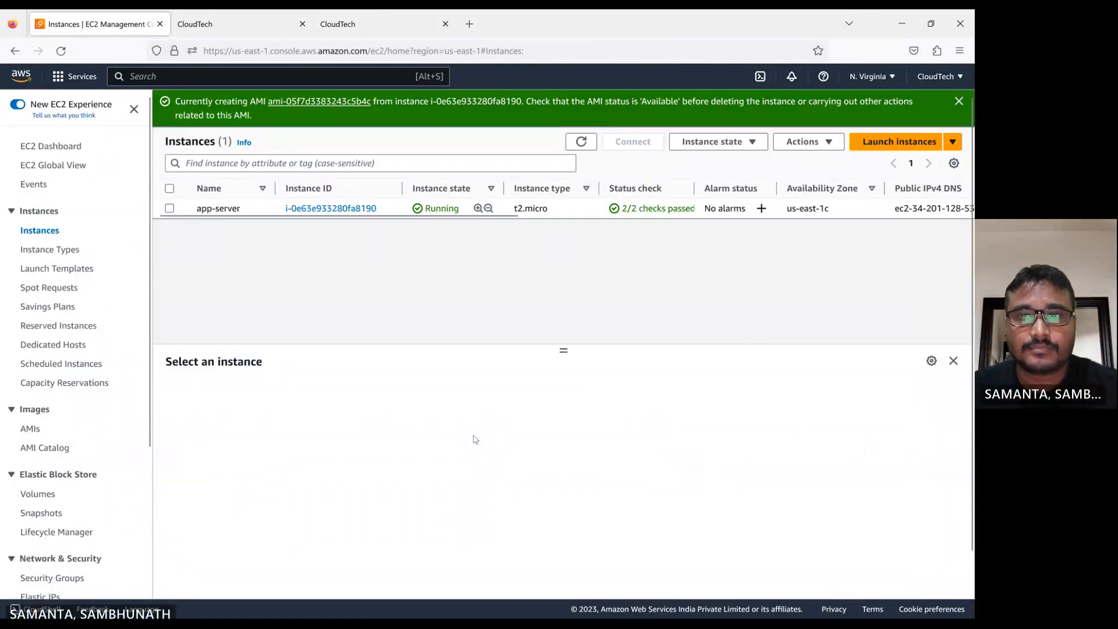
# Open the new AMI and set its Name to cloudtech-app-server, copied from its AMI name
pyautogui.click(584, 144)
pyautogui.click(324, 103)
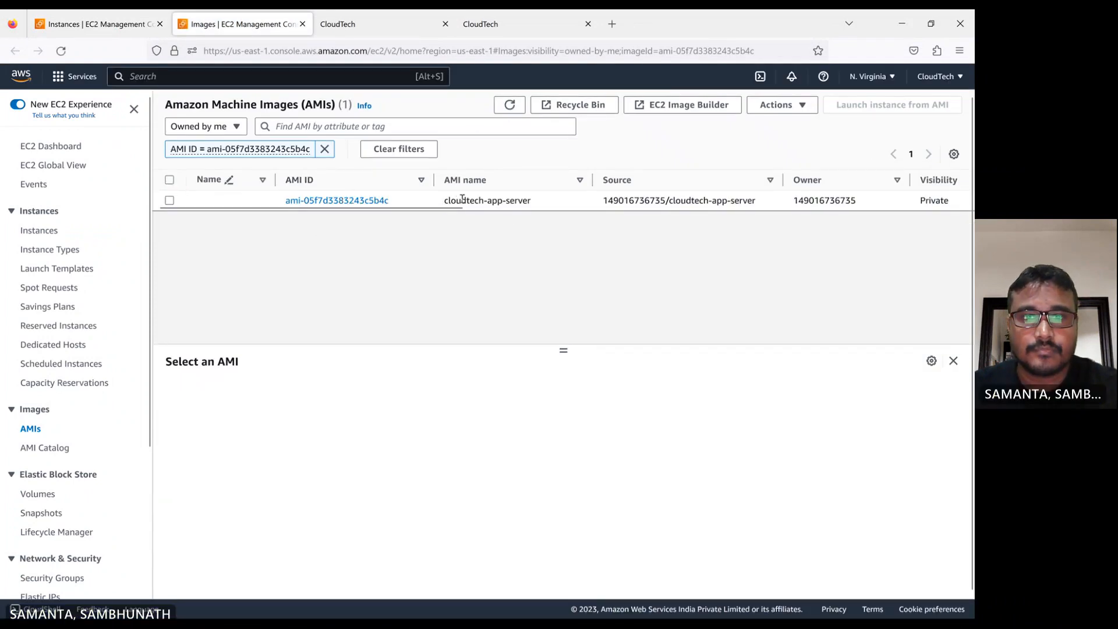
pyautogui.moveTo(445, 200); pyautogui.dragTo(534, 201)
pyautogui.hotkey('ctrl', 'c')
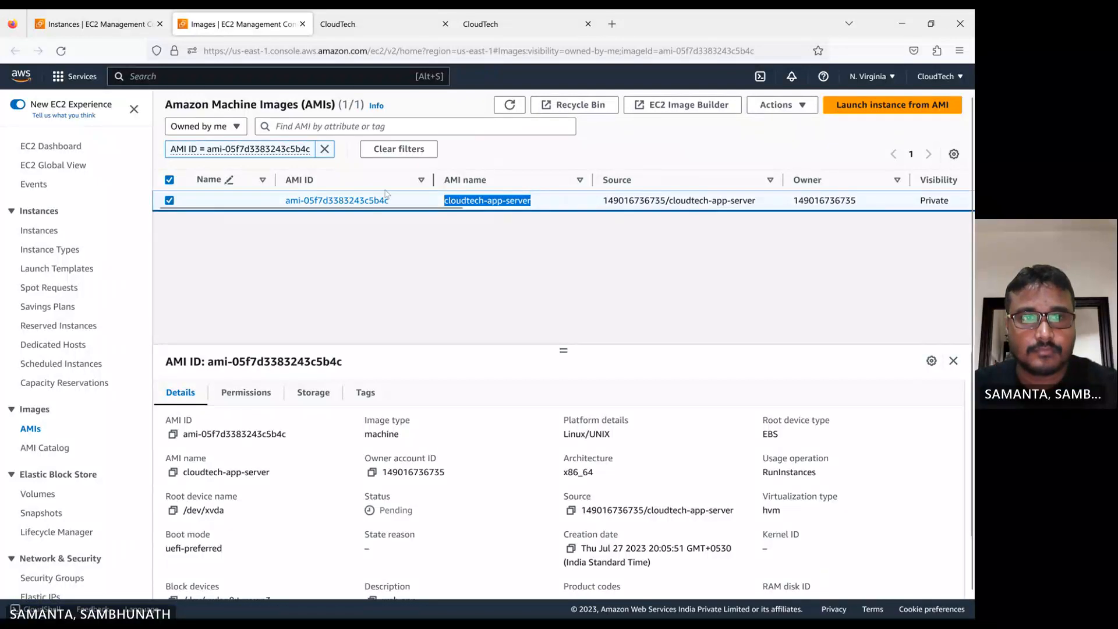
pyautogui.click(256, 201)
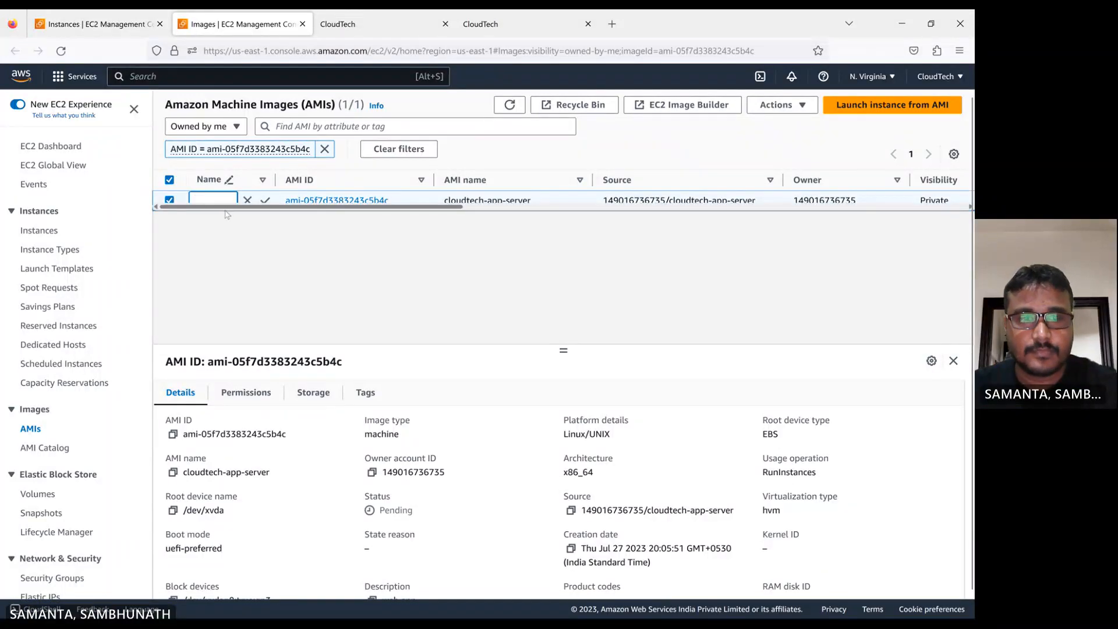
pyautogui.hotkey('ctrl', 'v')
pyautogui.press('Return')
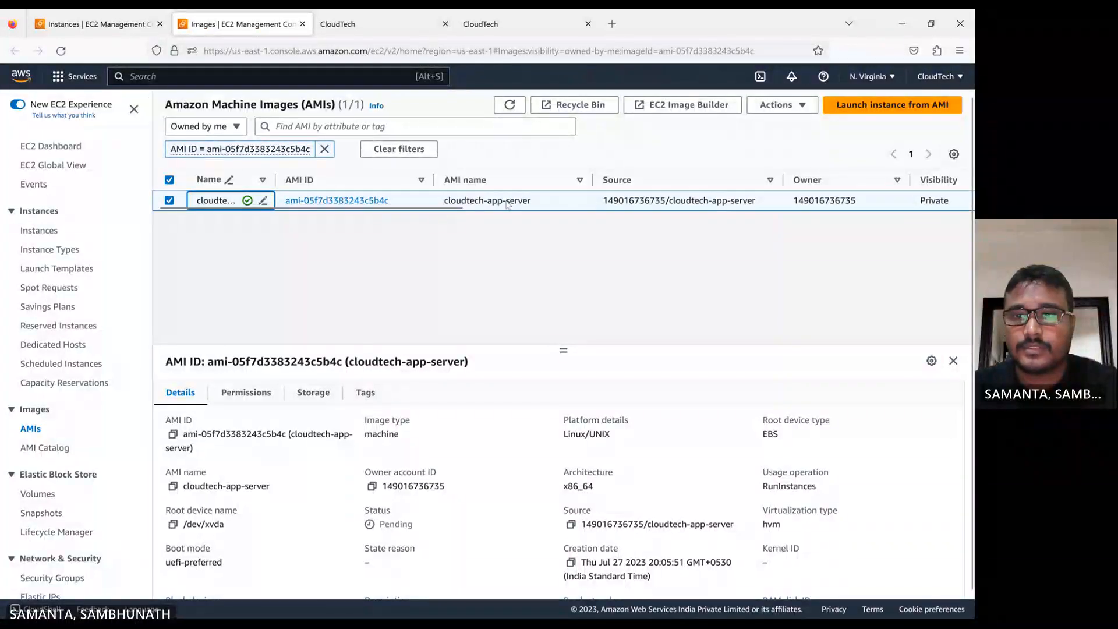
# Scroll through the AMI's columns to check its status
pyautogui.hscroll(5, 437, 214)
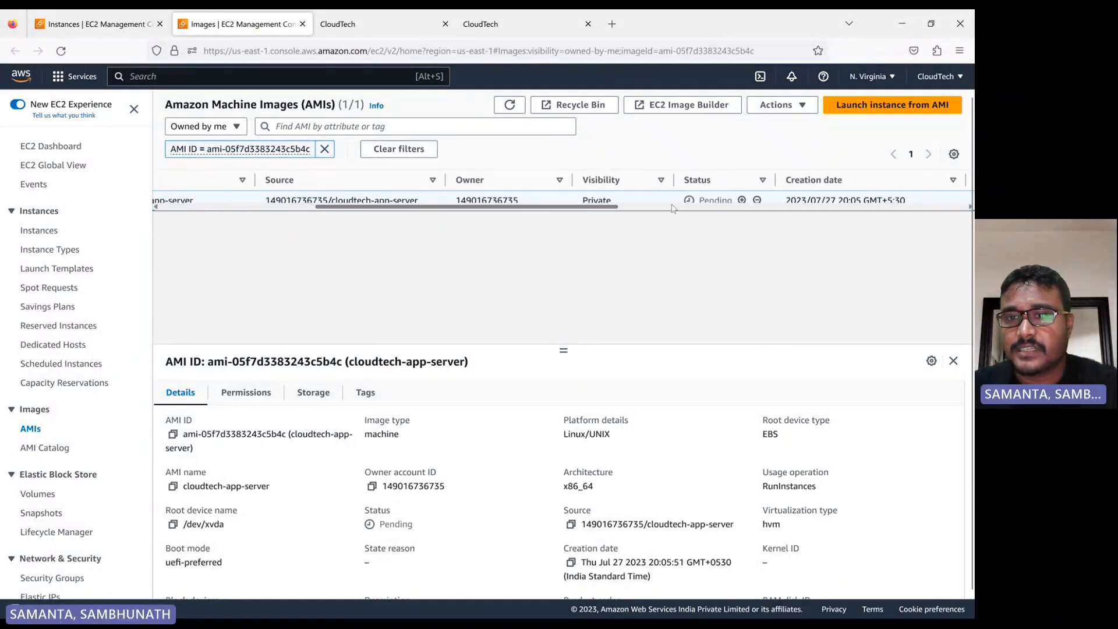
pyautogui.click(515, 109)
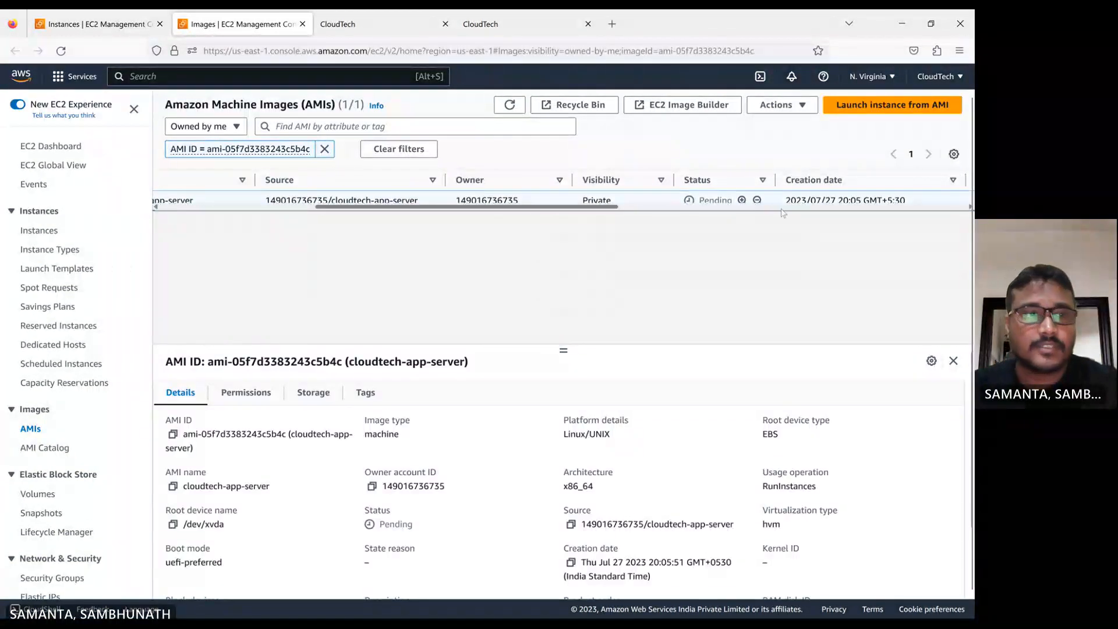
pyautogui.scroll(-3, 110, 421)
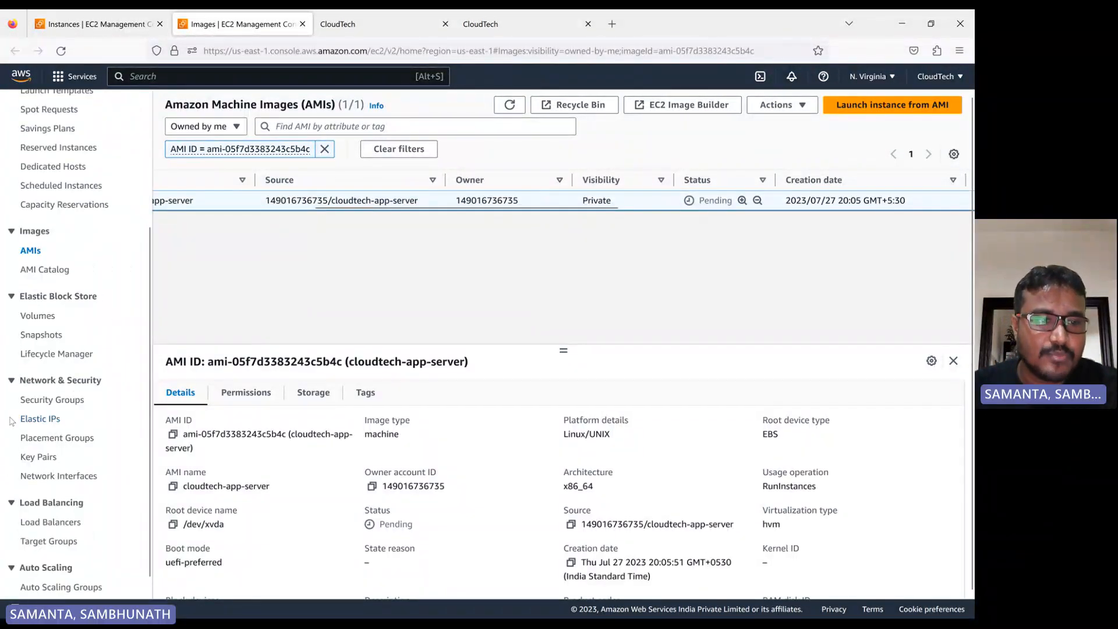
# Open the key pairs list and highlight the cloudTechPem and test-new key pair names
pyautogui.click(39, 457)
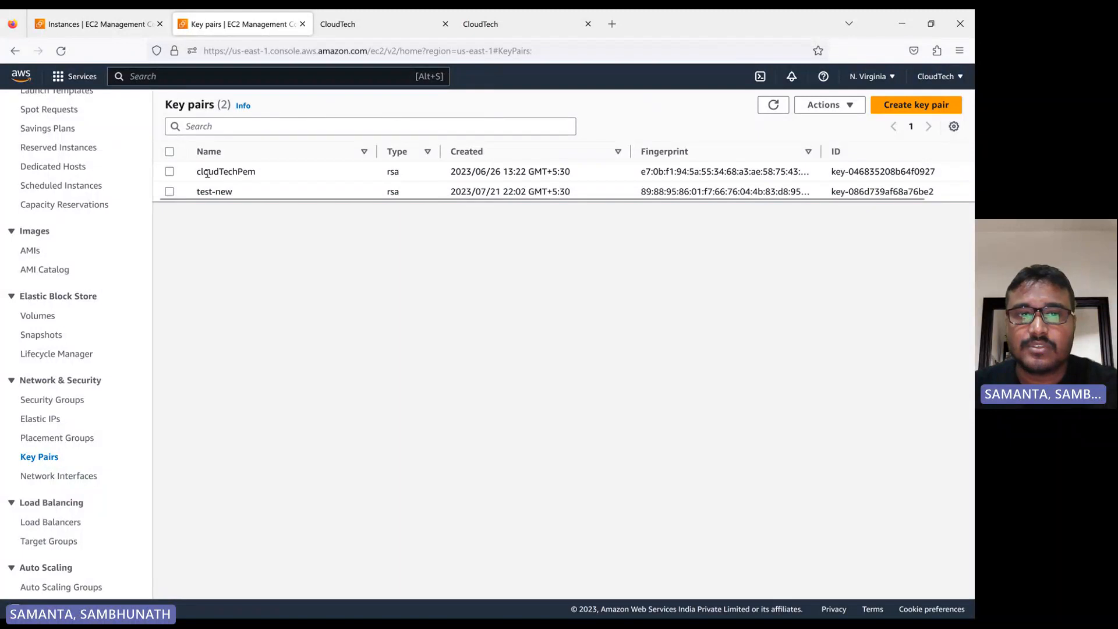
pyautogui.moveTo(198, 173); pyautogui.dragTo(261, 173)
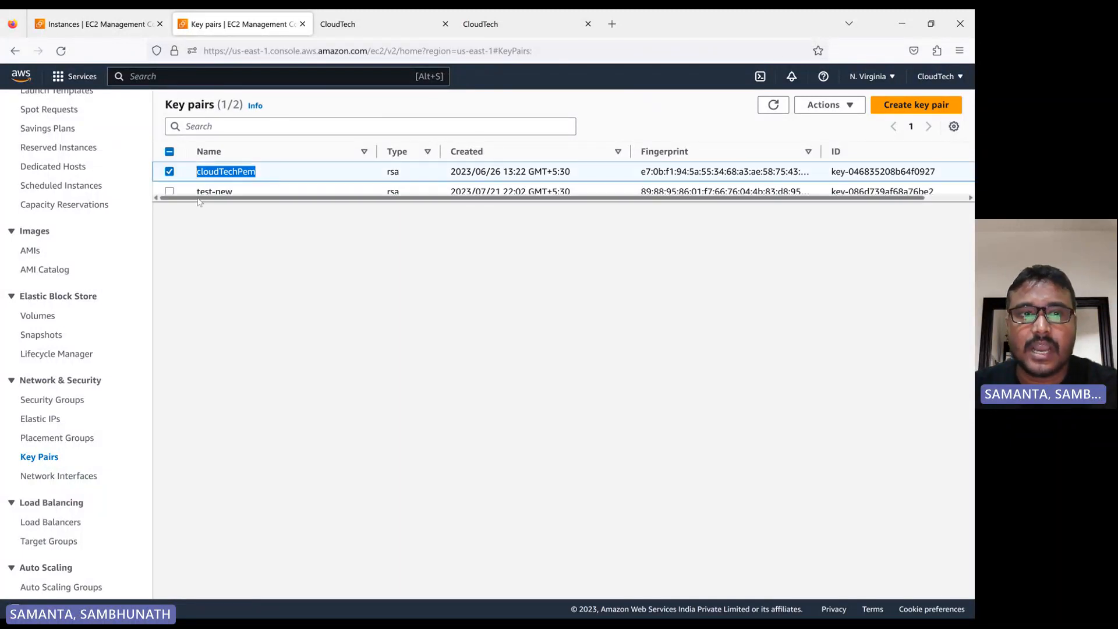
pyautogui.moveTo(197, 192); pyautogui.dragTo(232, 192)
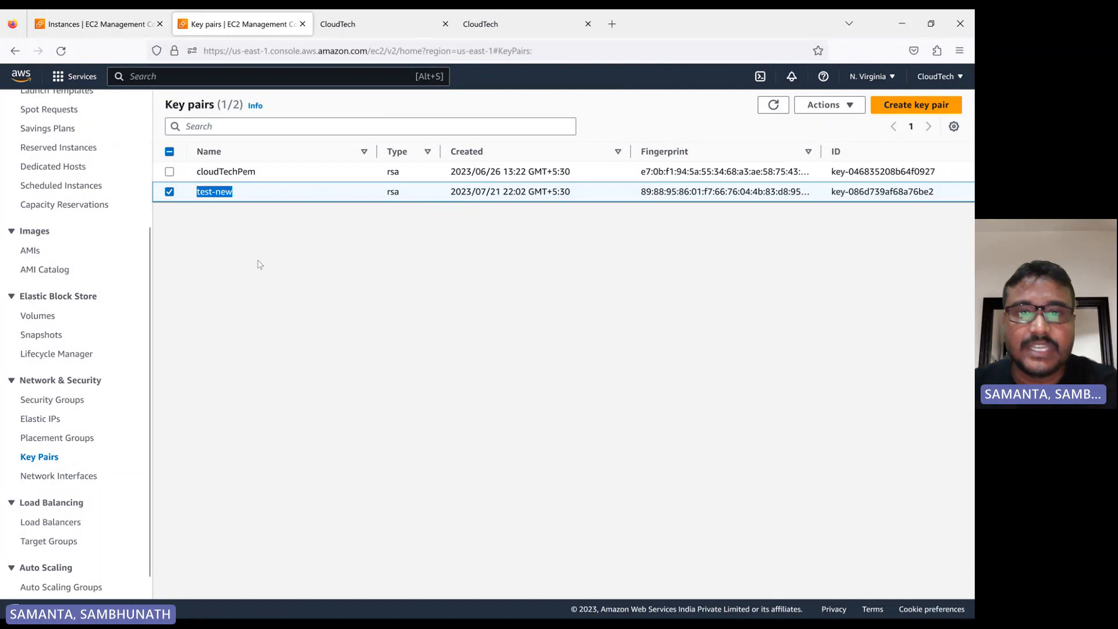
# Return to the AMI list and refresh it repeatedly to check the image's status
pyautogui.click(30, 250)
pyautogui.click(503, 105)
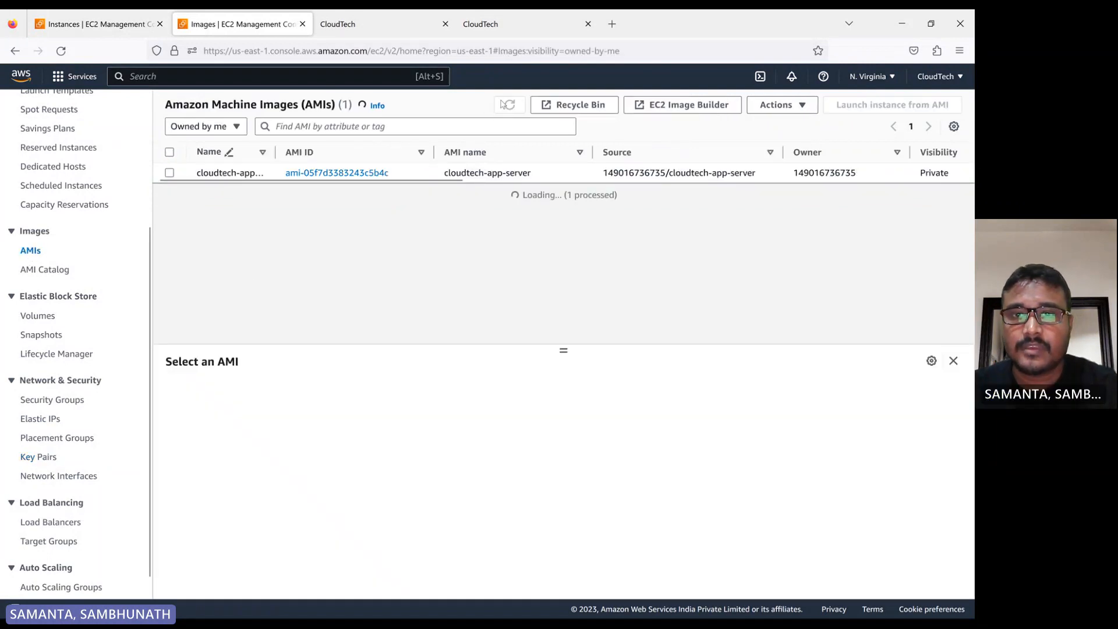
pyautogui.moveTo(421, 180); pyautogui.dragTo(651, 198)
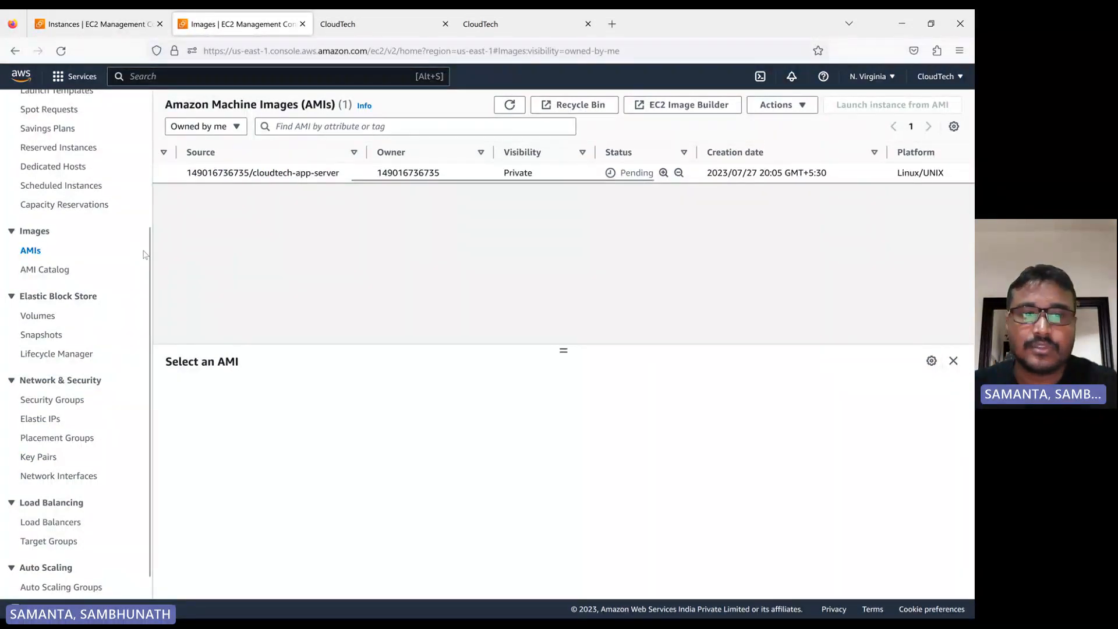
pyautogui.click(509, 105)
pyautogui.click(509, 106)
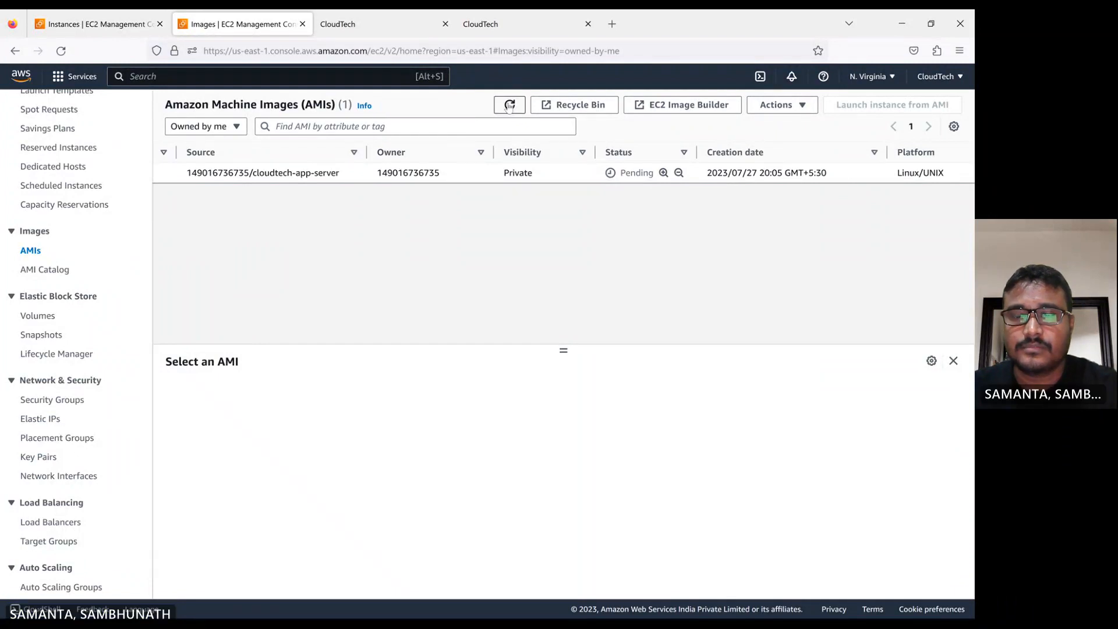
pyautogui.moveTo(464, 180); pyautogui.dragTo(221, 181)
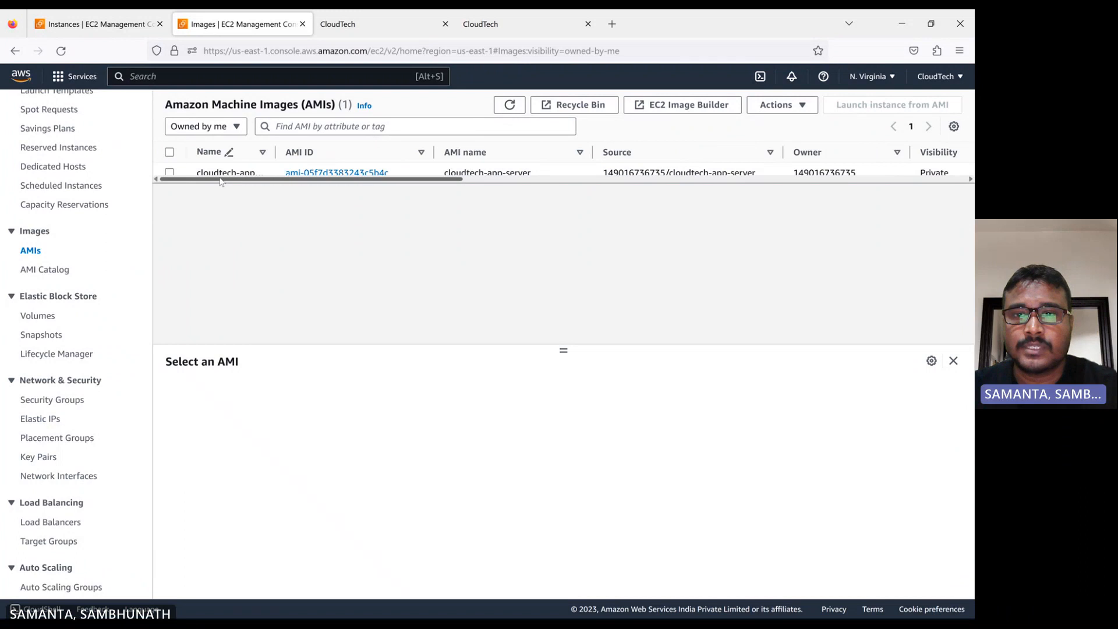
pyautogui.click(509, 106)
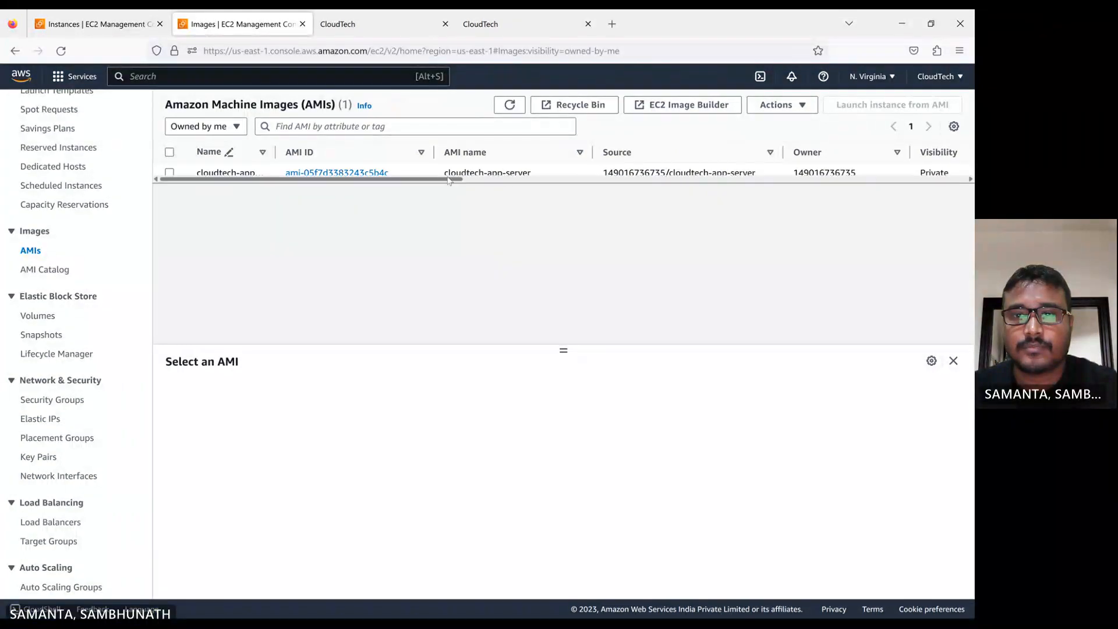
pyautogui.moveTo(449, 181); pyautogui.dragTo(636, 191)
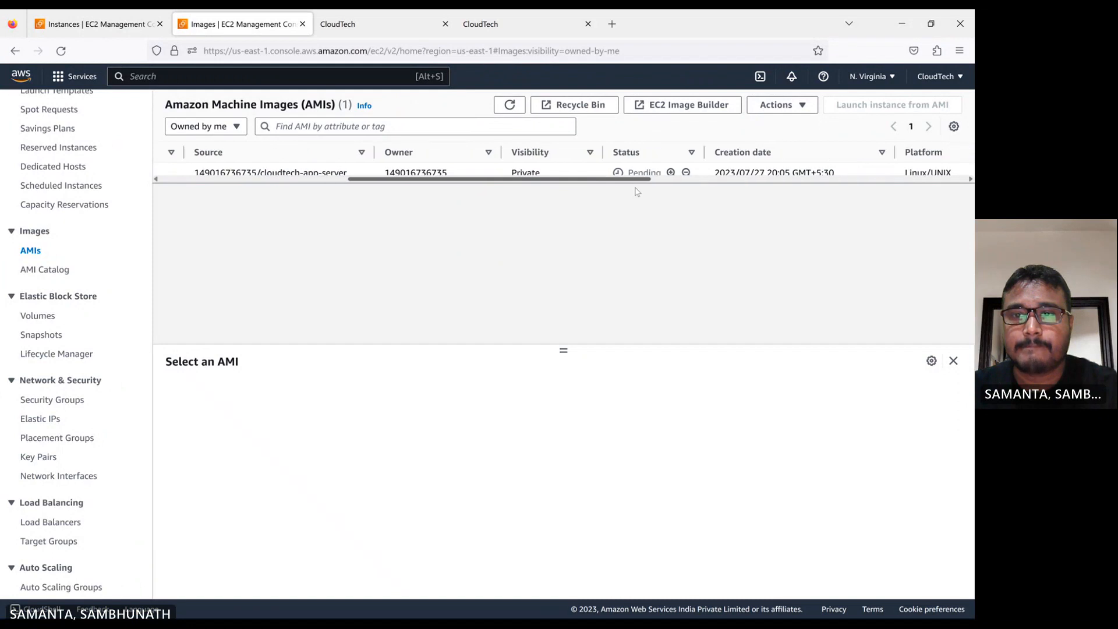
pyautogui.click(512, 110)
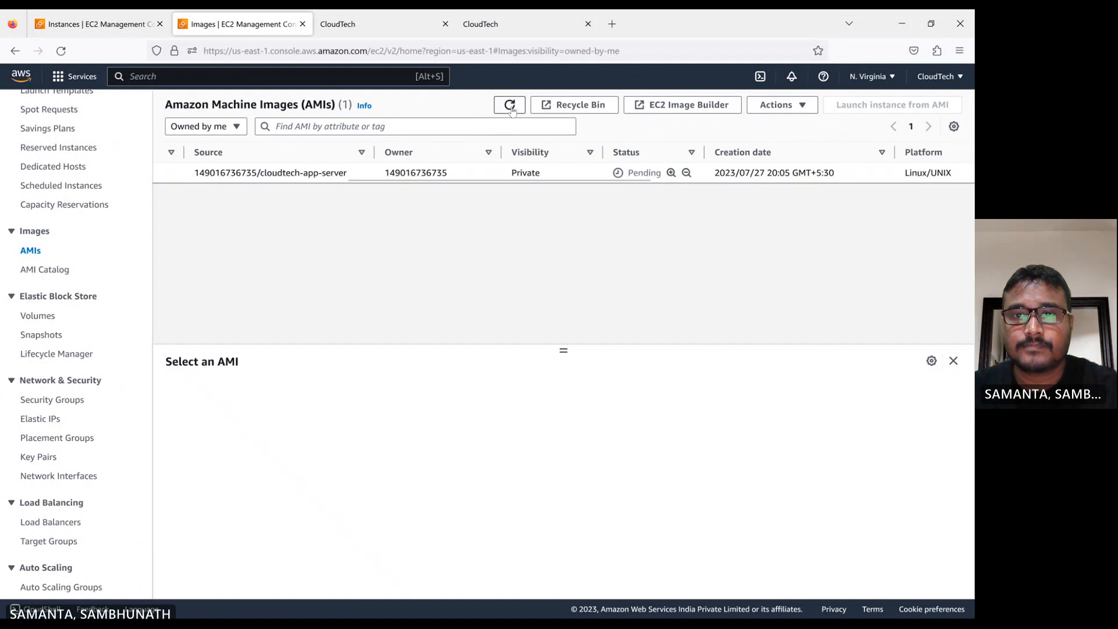
pyautogui.click(511, 111)
pyautogui.click(511, 110)
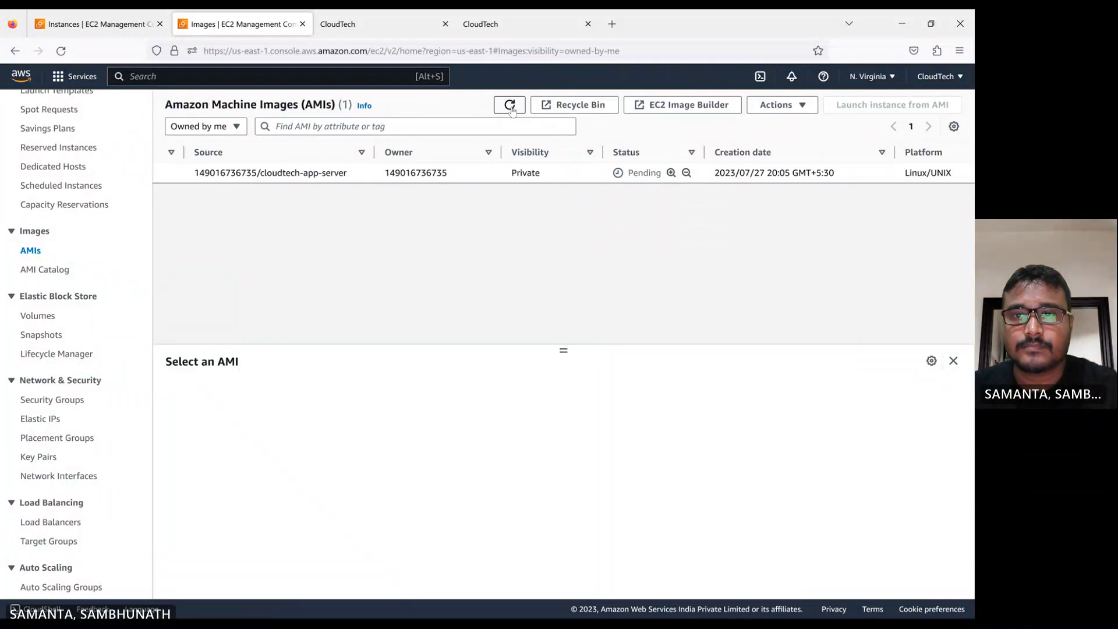
pyautogui.click(512, 111)
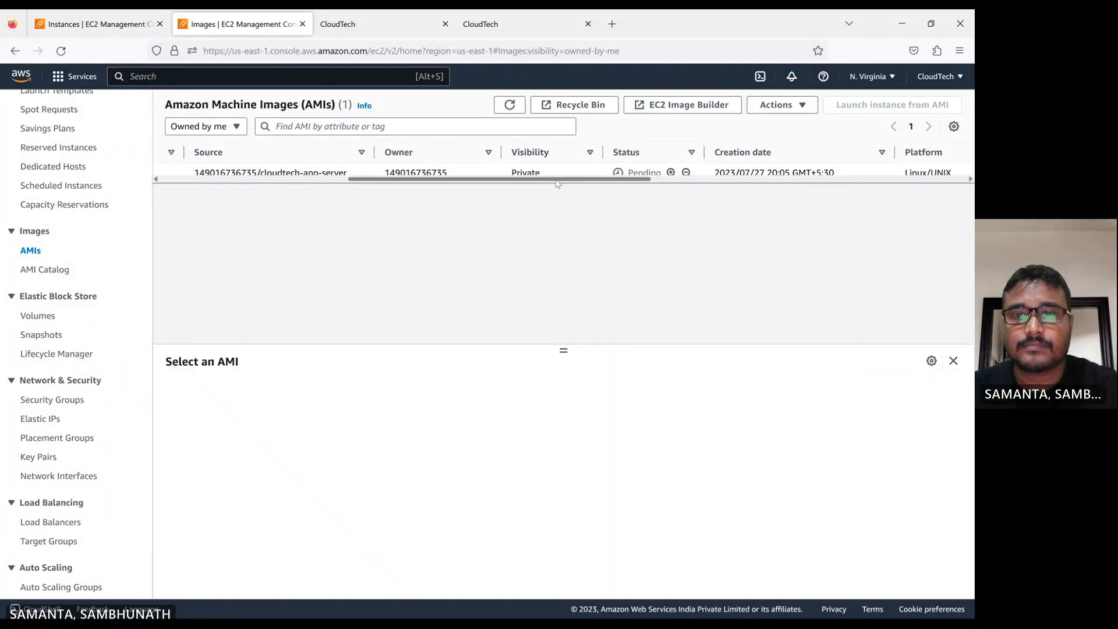
# Refresh the AMI list and scroll across its columns to check the image's status
pyautogui.moveTo(557, 184)
pyautogui.mouseDown()
pyautogui.moveTo(367, 183)
pyautogui.moveTo(553, 191)
pyautogui.mouseUp()
pyautogui.click(510, 107)
pyautogui.click(507, 106)
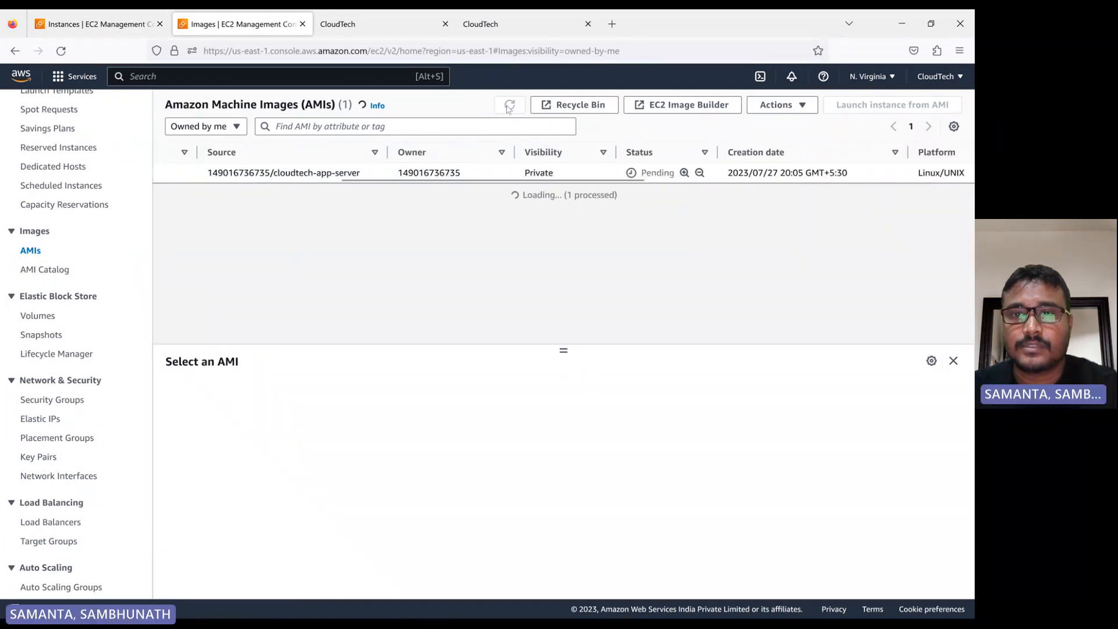
pyautogui.click(509, 109)
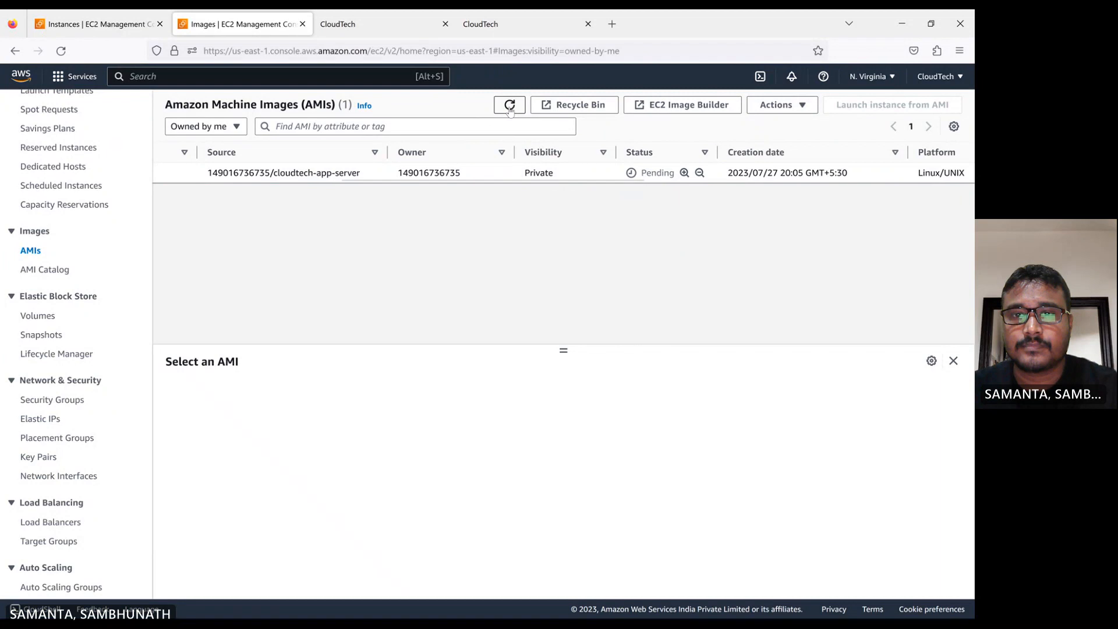
pyautogui.click(510, 111)
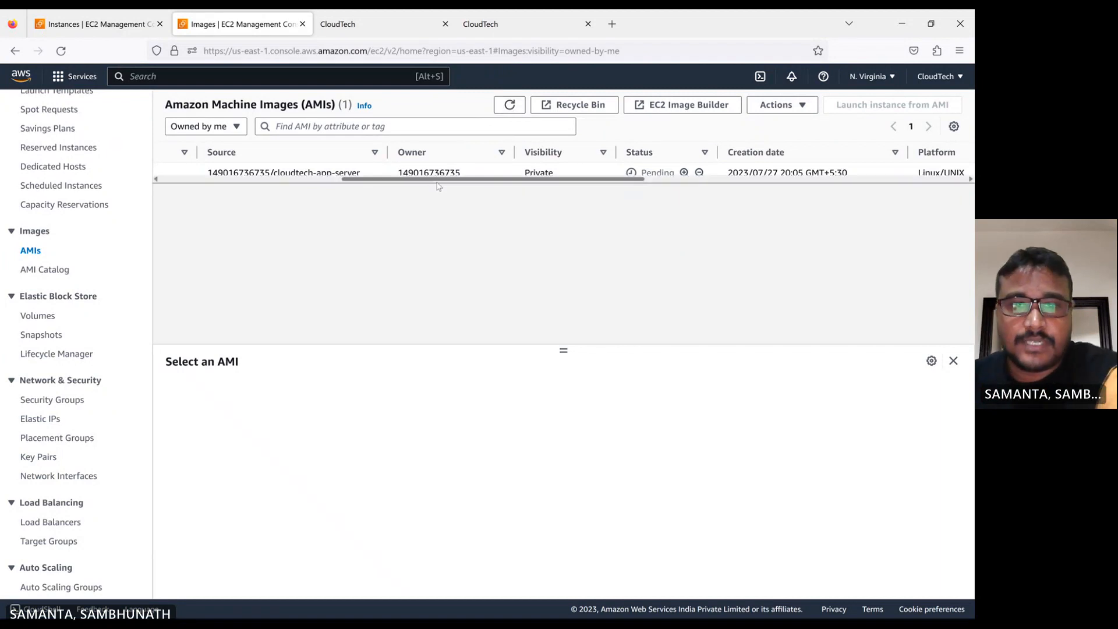
pyautogui.moveTo(438, 182); pyautogui.dragTo(256, 182)
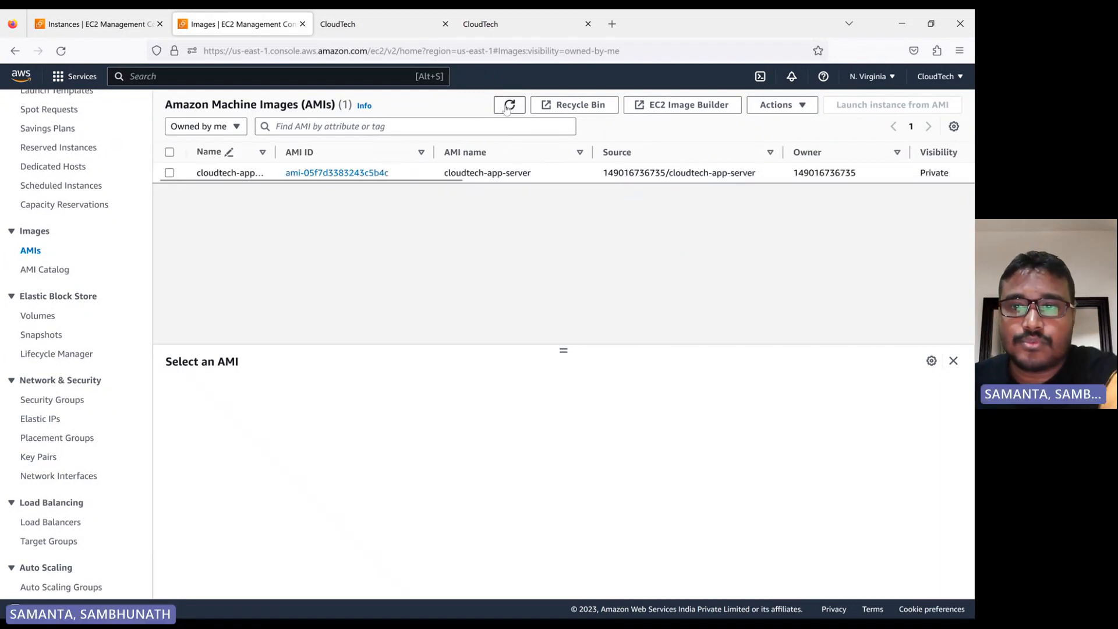
pyautogui.moveTo(436, 180); pyautogui.dragTo(631, 194)
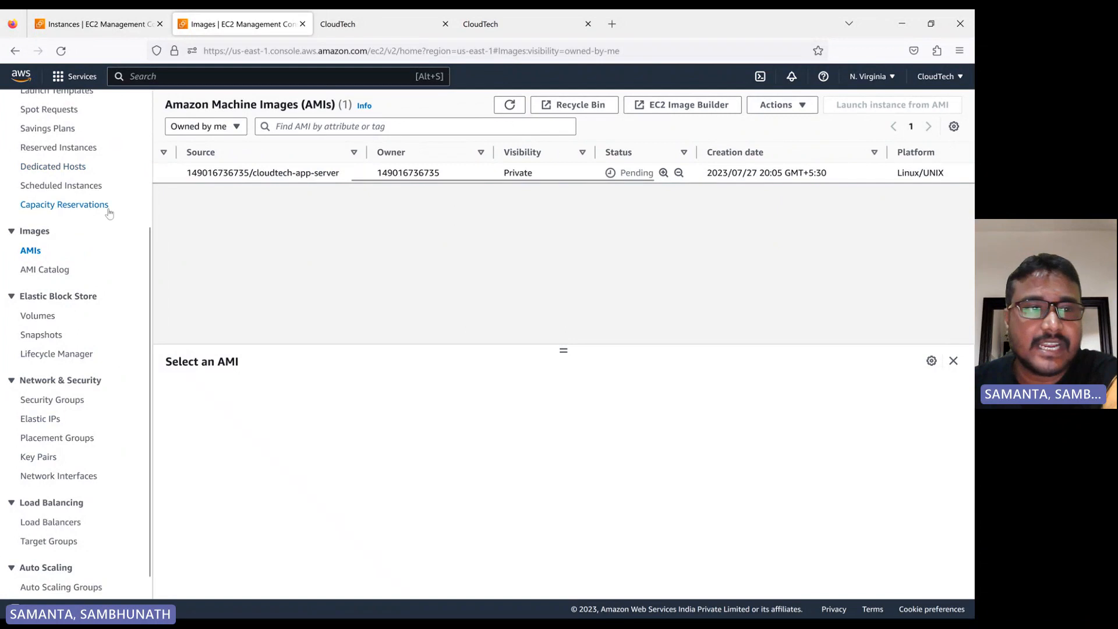
pyautogui.scroll(3, 110, 213)
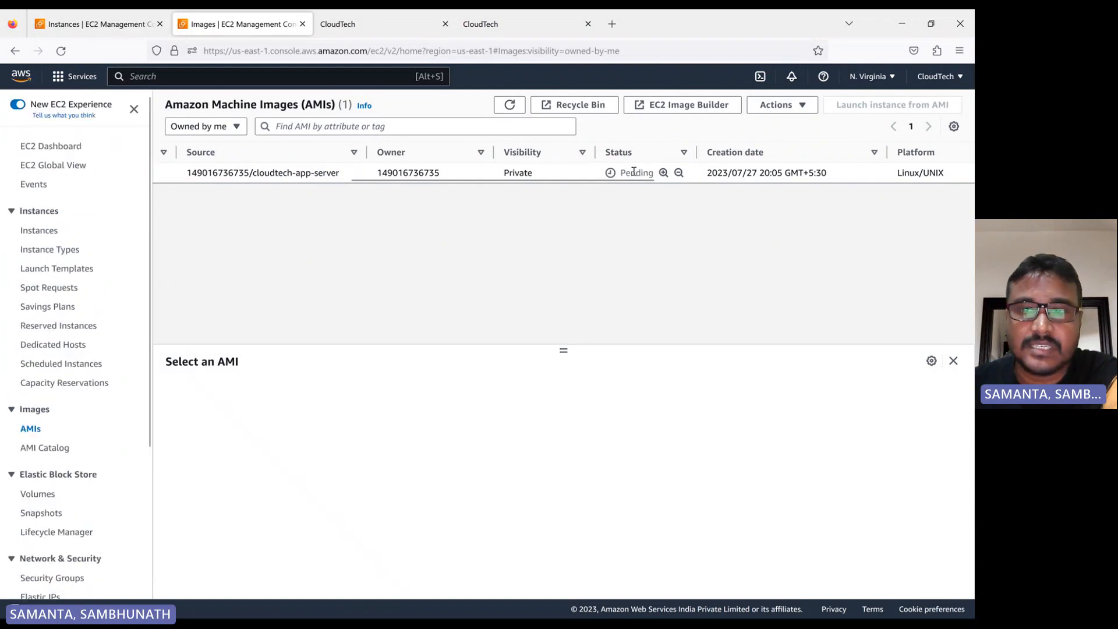
pyautogui.moveTo(600, 179); pyautogui.dragTo(404, 180)
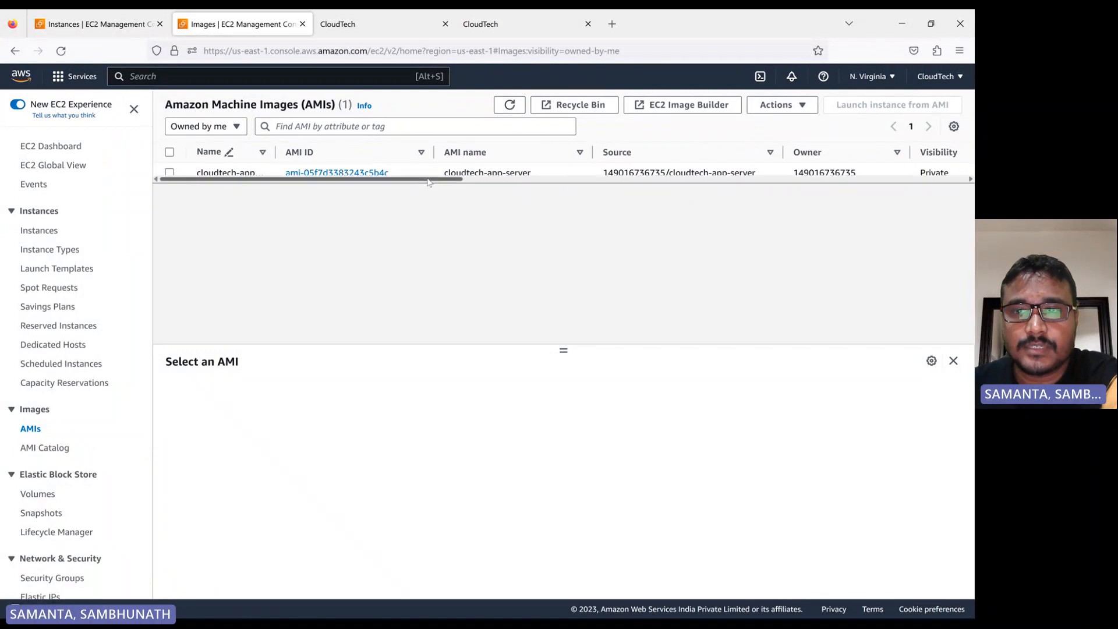
pyautogui.moveTo(428, 182); pyautogui.dragTo(342, 200)
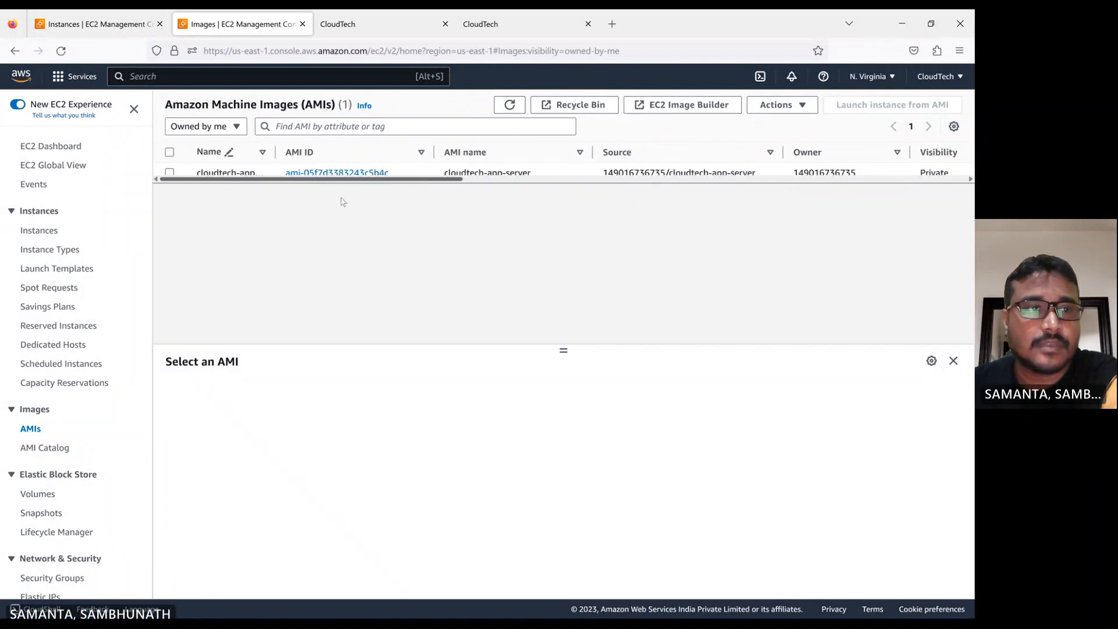
# Start launching a new instance from the running instances view and name it new-app-server
pyautogui.click(57, 152)
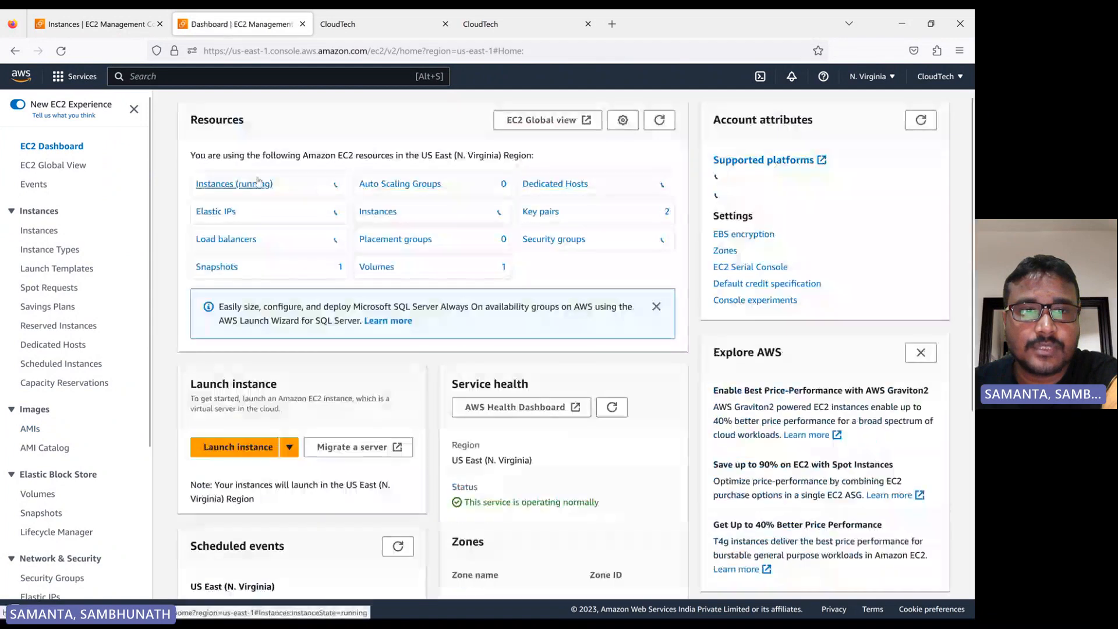
pyautogui.click(258, 183)
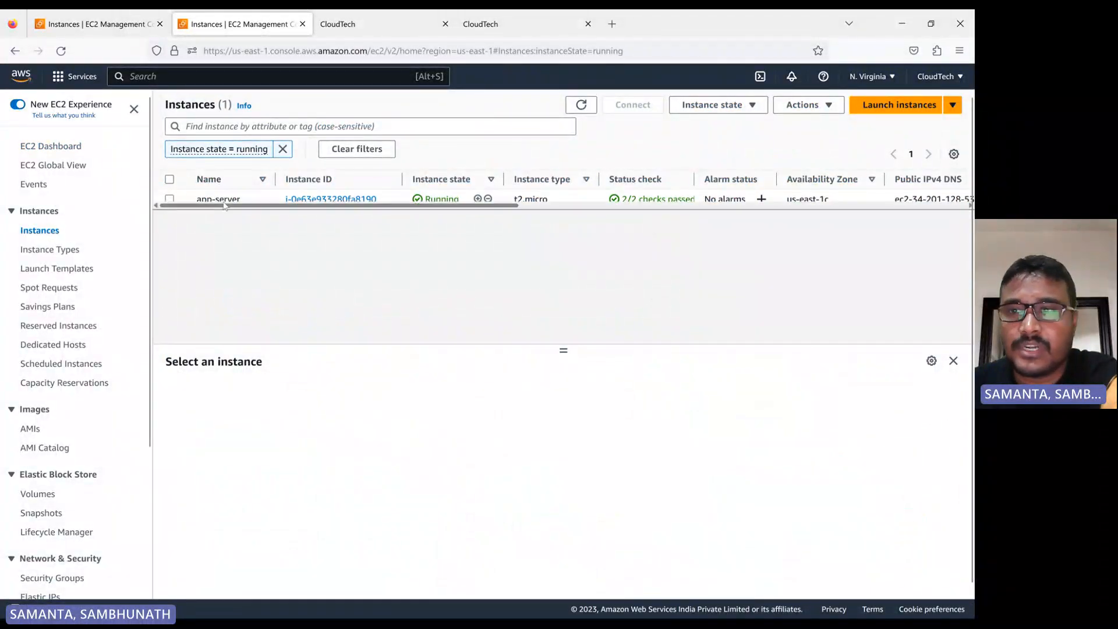
pyautogui.click(901, 107)
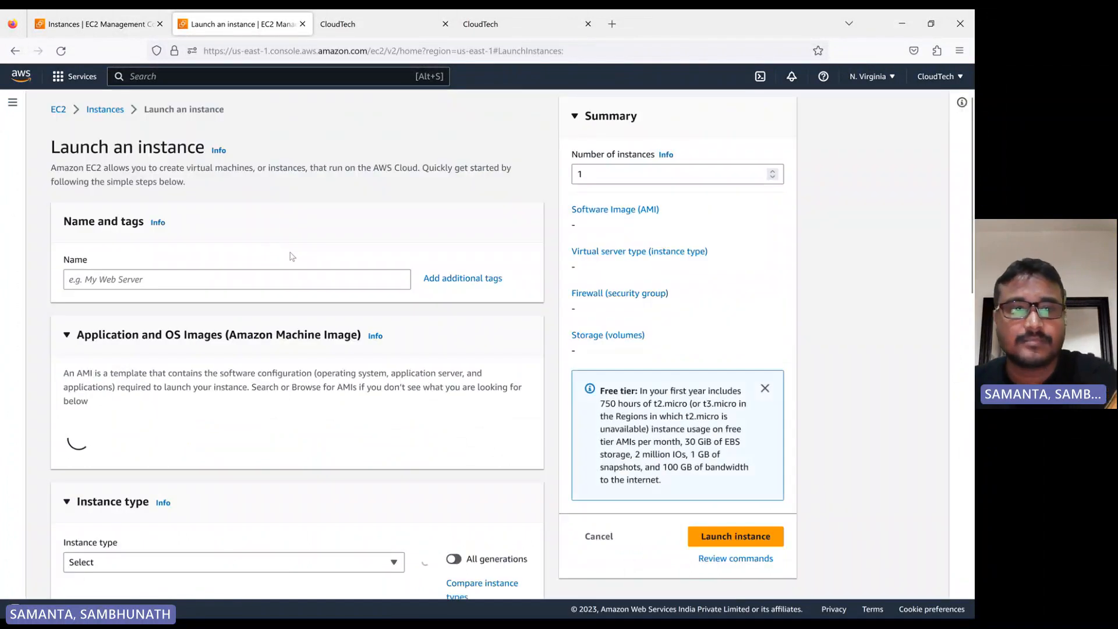
pyautogui.click(125, 277)
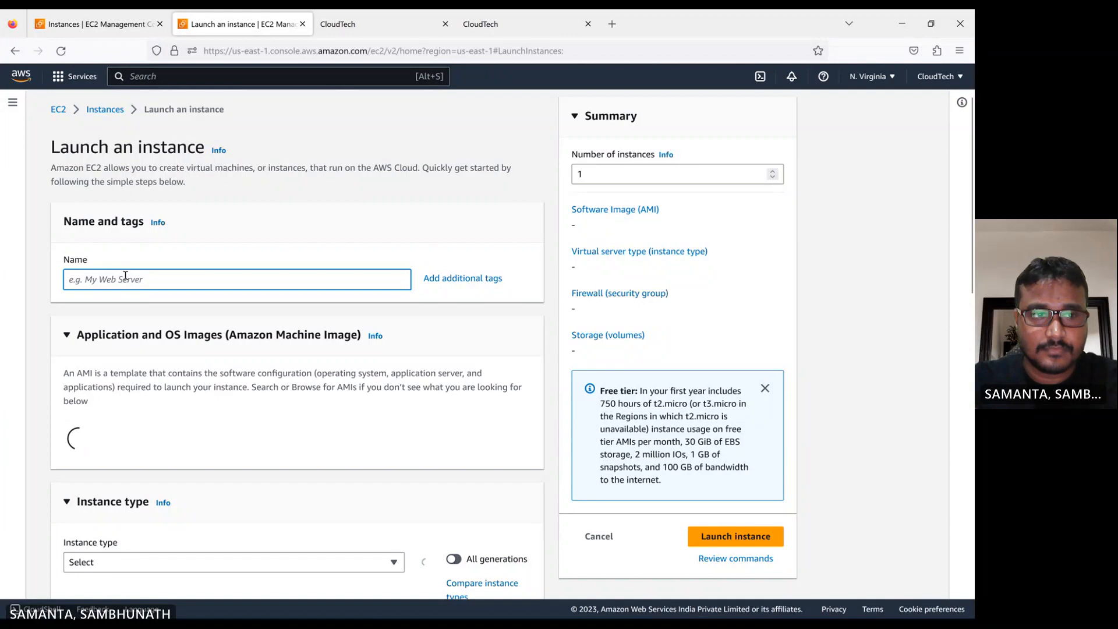
pyautogui.write('new')
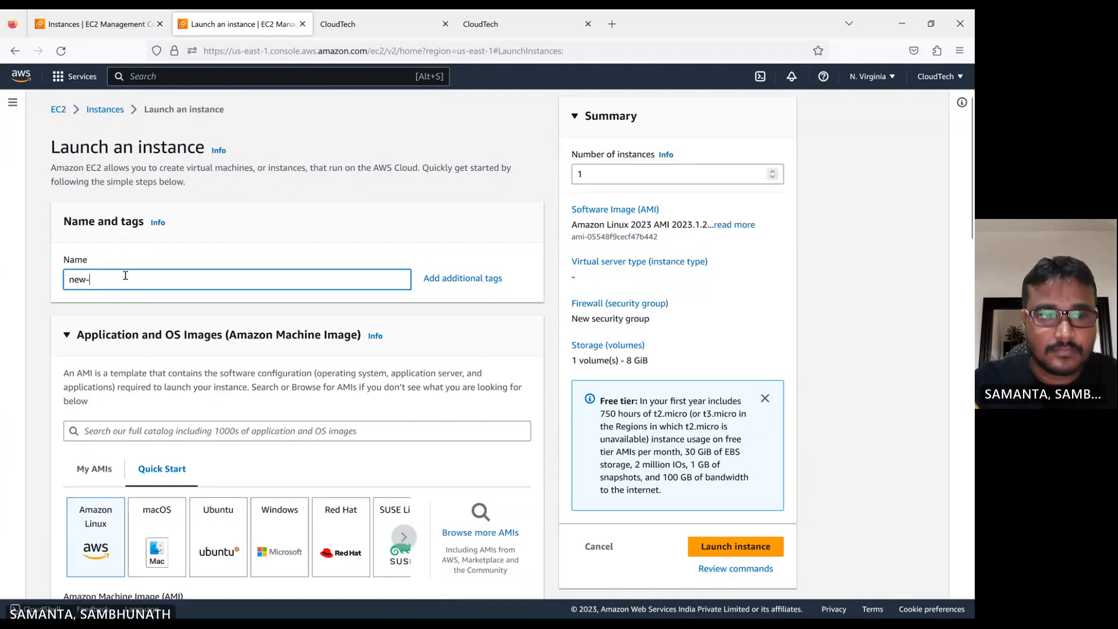
pyautogui.write('-app-')
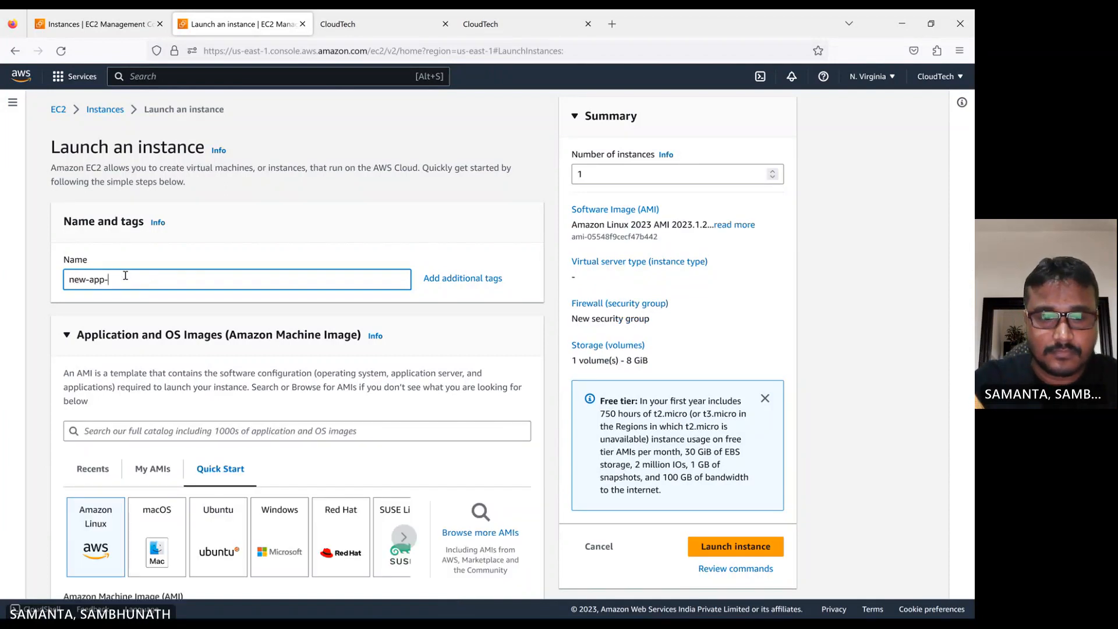
pyautogui.write('server')
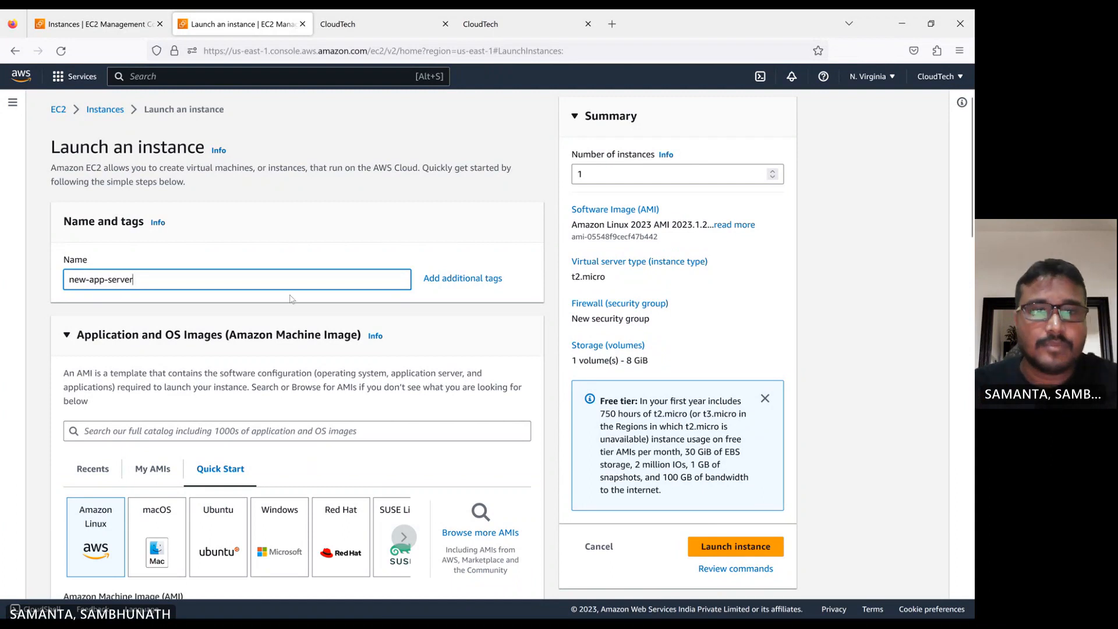
# Choose the cloudtech-app-server image from My AMIs as the instance's AMI
pyautogui.click(351, 250)
pyautogui.scroll(-2, 297, 357)
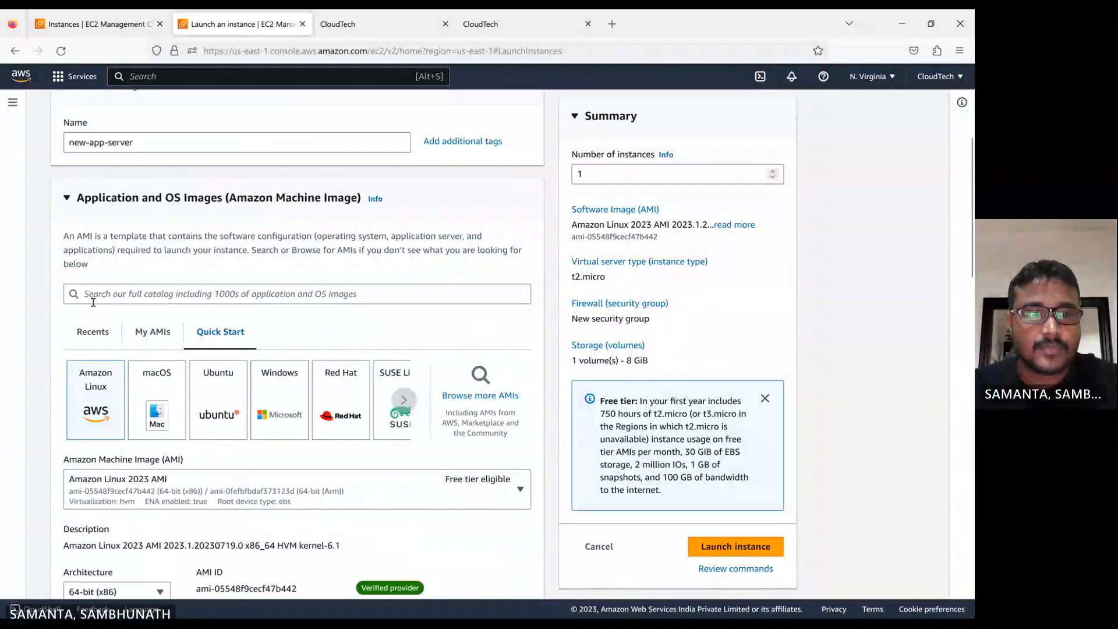
pyautogui.click(472, 402)
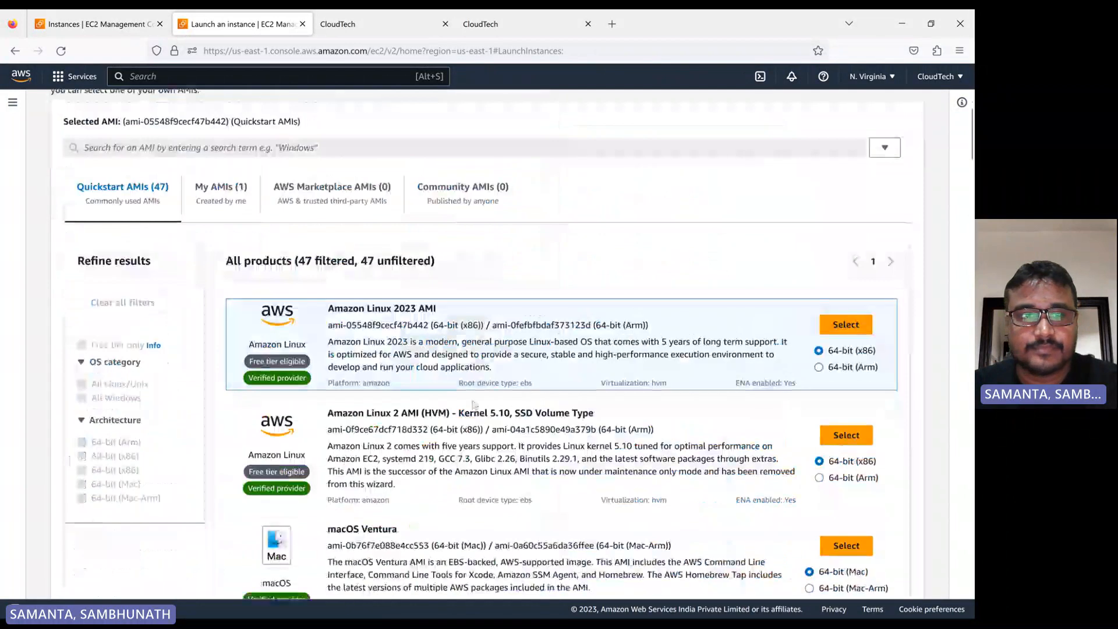
pyautogui.click(233, 188)
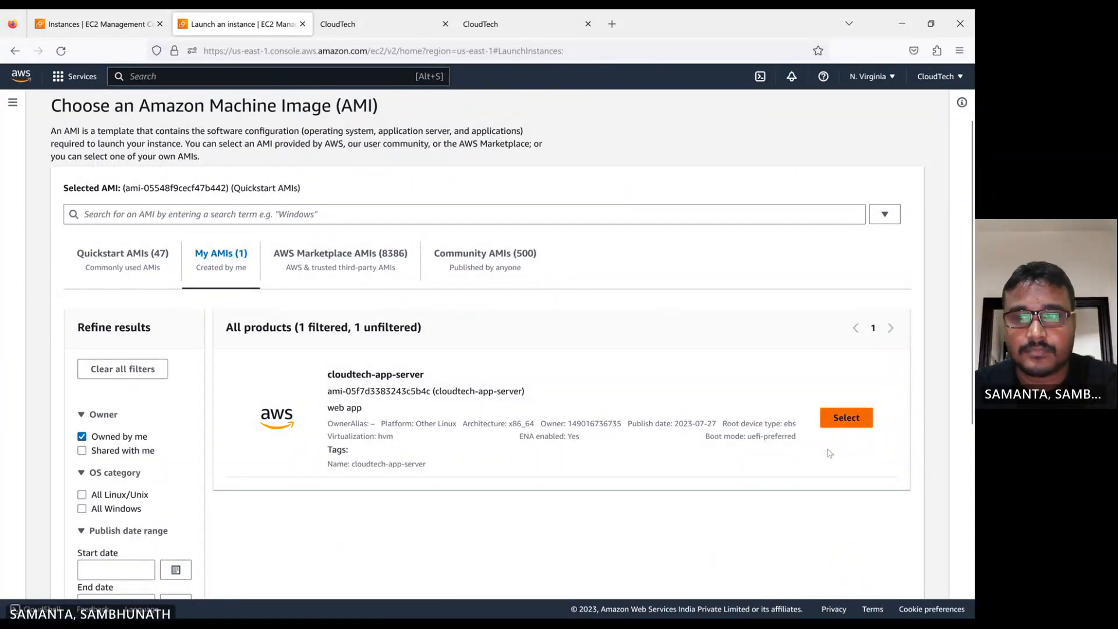
pyautogui.click(844, 422)
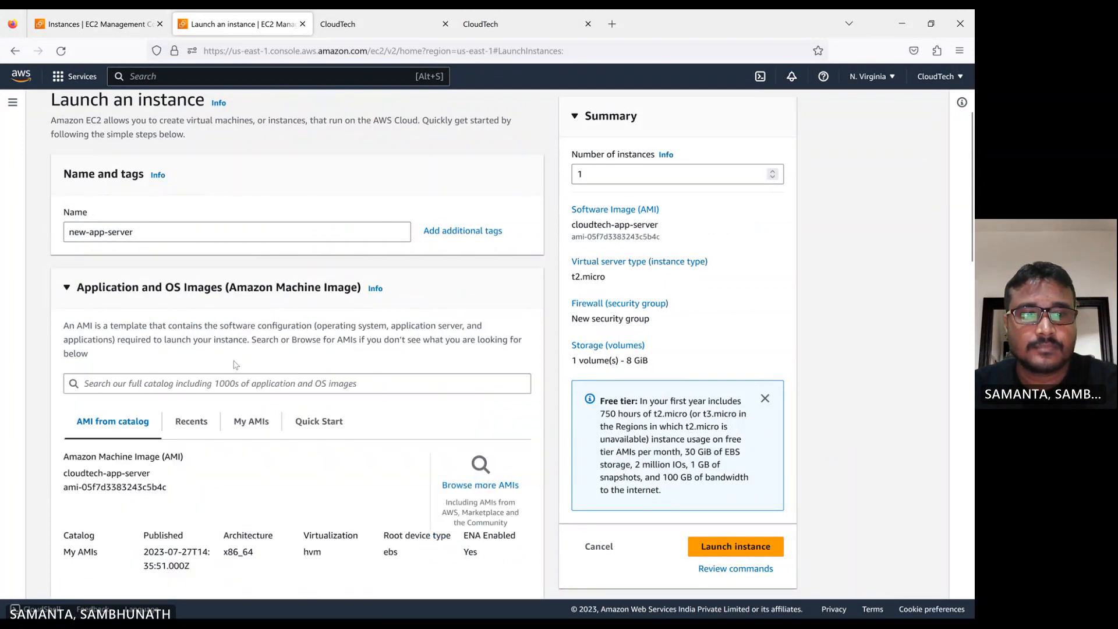
# Select the test-new key pair for the new instance
pyautogui.scroll(-4, 236, 365)
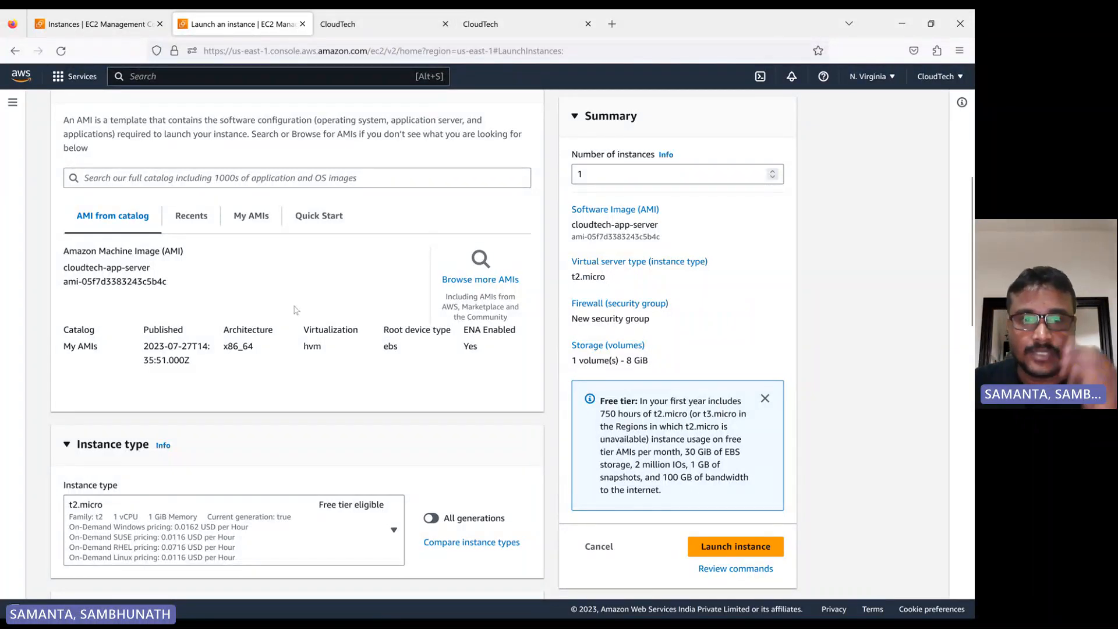
pyautogui.scroll(-1, 272, 322)
pyautogui.scroll(-5, 272, 322)
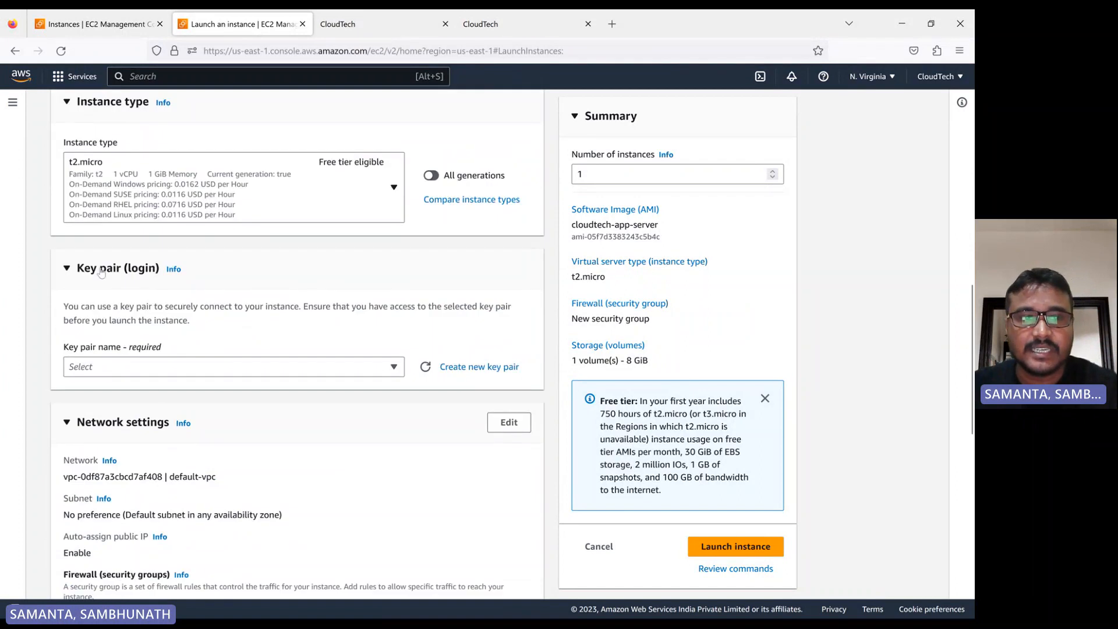
pyautogui.click(198, 368)
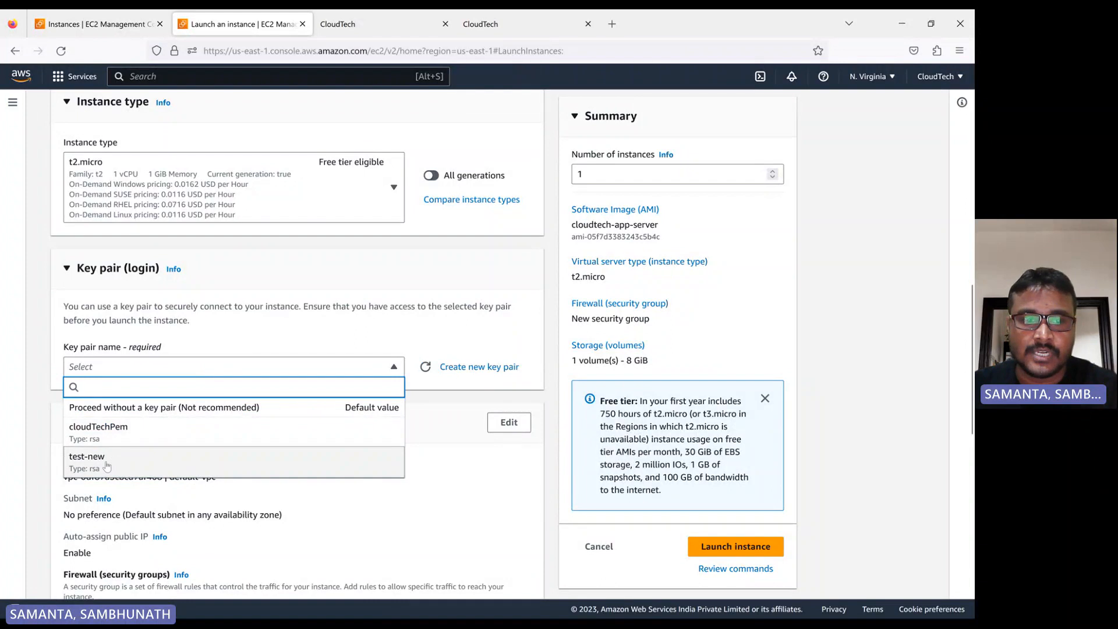
pyautogui.click(105, 462)
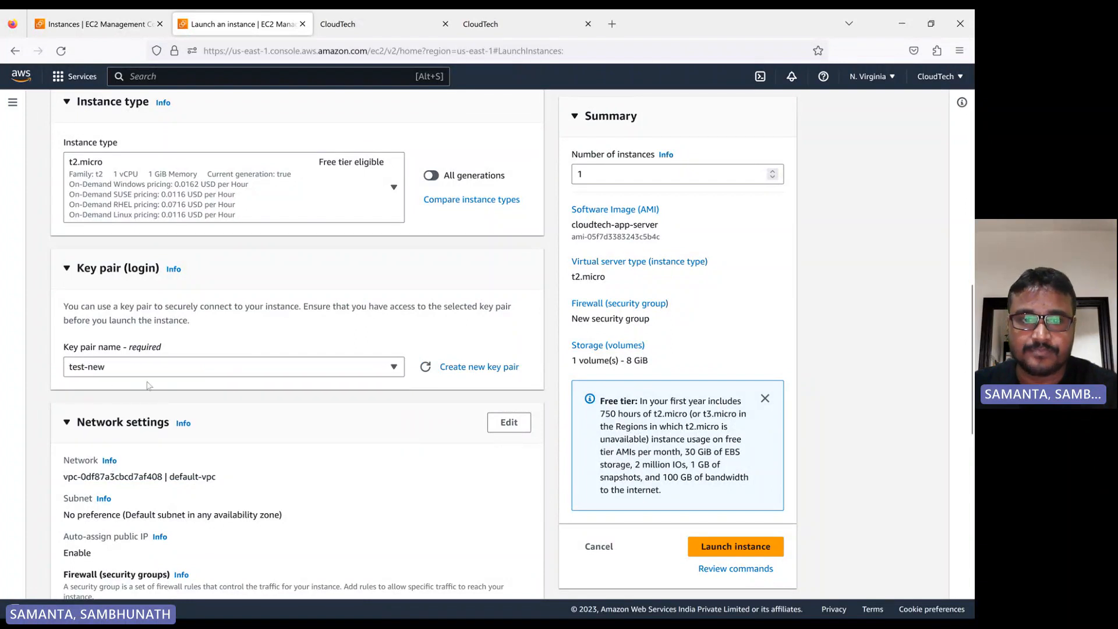
# Use an existing security group and pick CloudTech-Demo for the instance
pyautogui.scroll(-5, 265, 406)
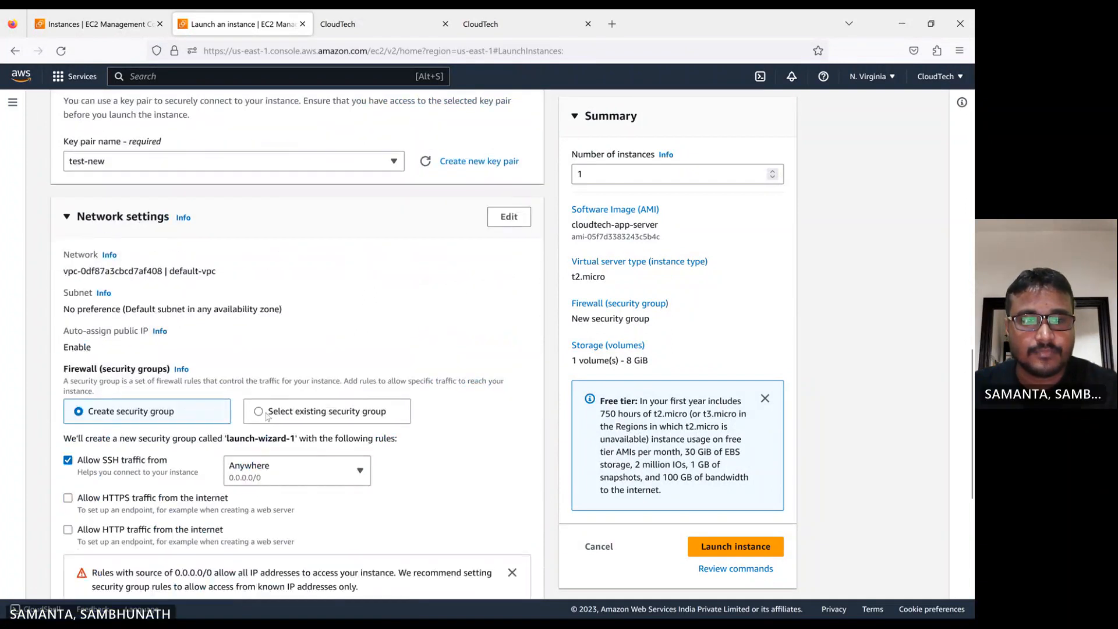
pyautogui.click(267, 415)
pyautogui.scroll(-2, 233, 408)
pyautogui.click(221, 391)
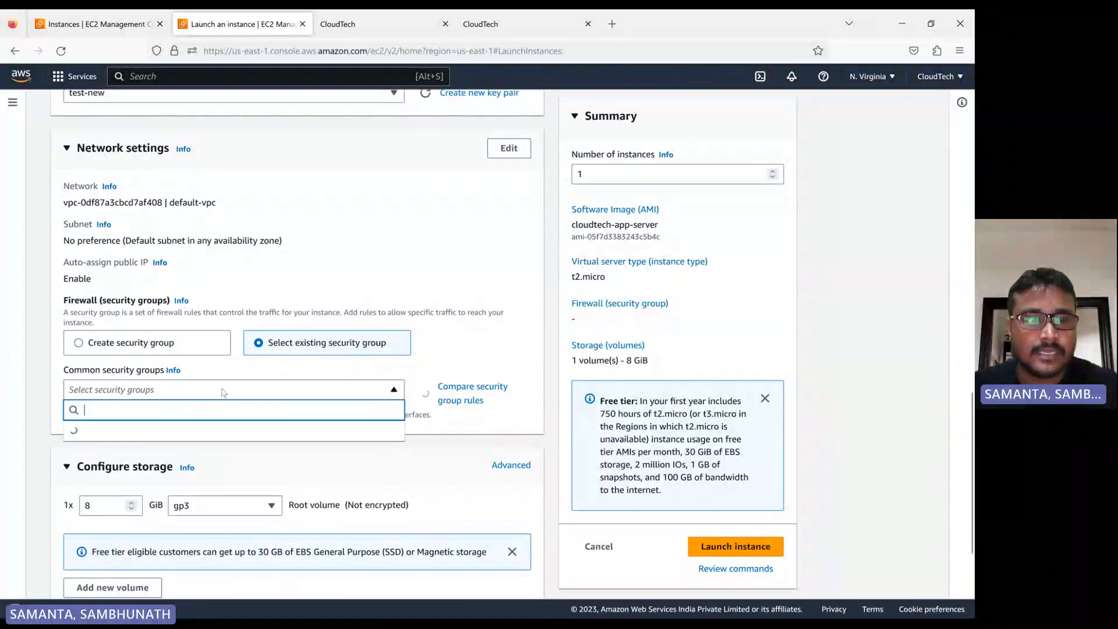
pyautogui.click(169, 463)
# Set the root volume storage size to 9 GiB
pyautogui.scroll(-1, 319, 422)
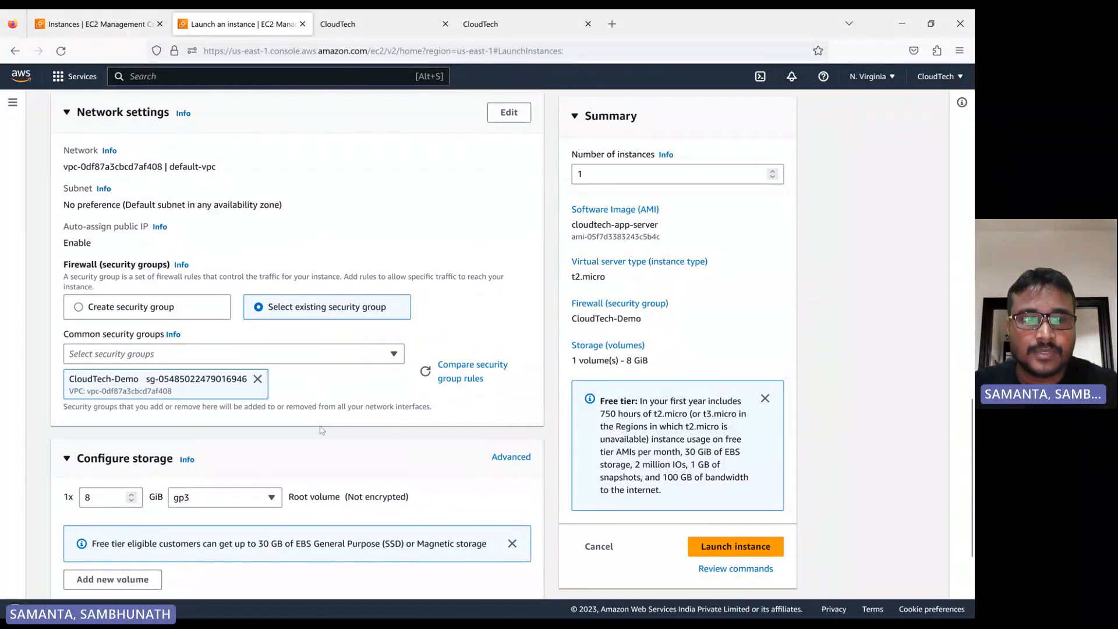
pyautogui.scroll(-3, 322, 430)
pyautogui.scroll(5, 329, 443)
pyautogui.scroll(-5, 332, 445)
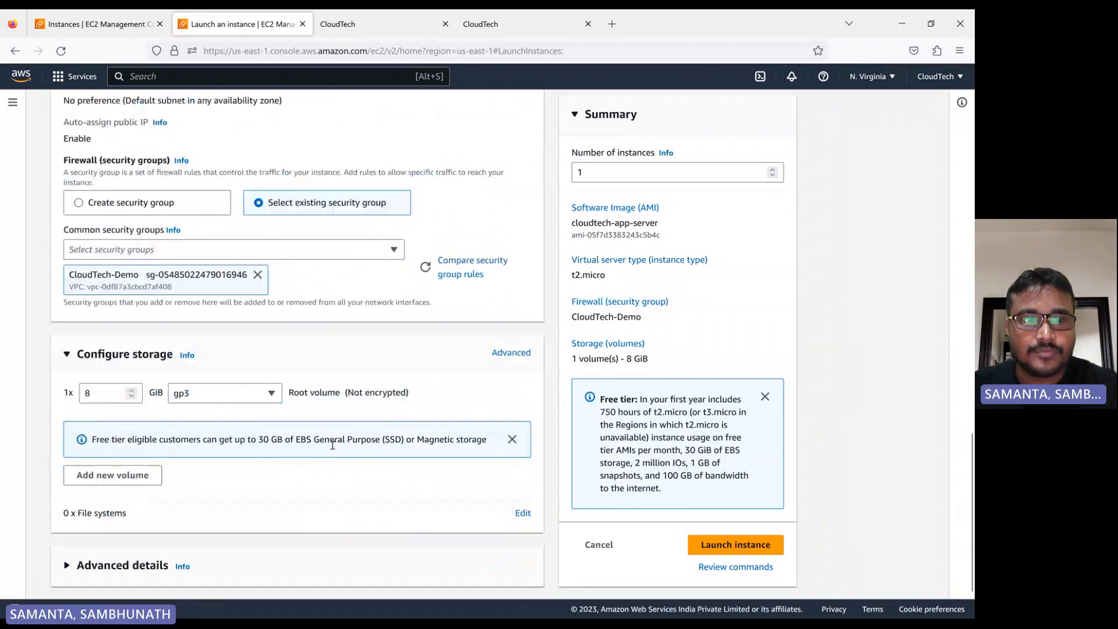
pyautogui.click(103, 400)
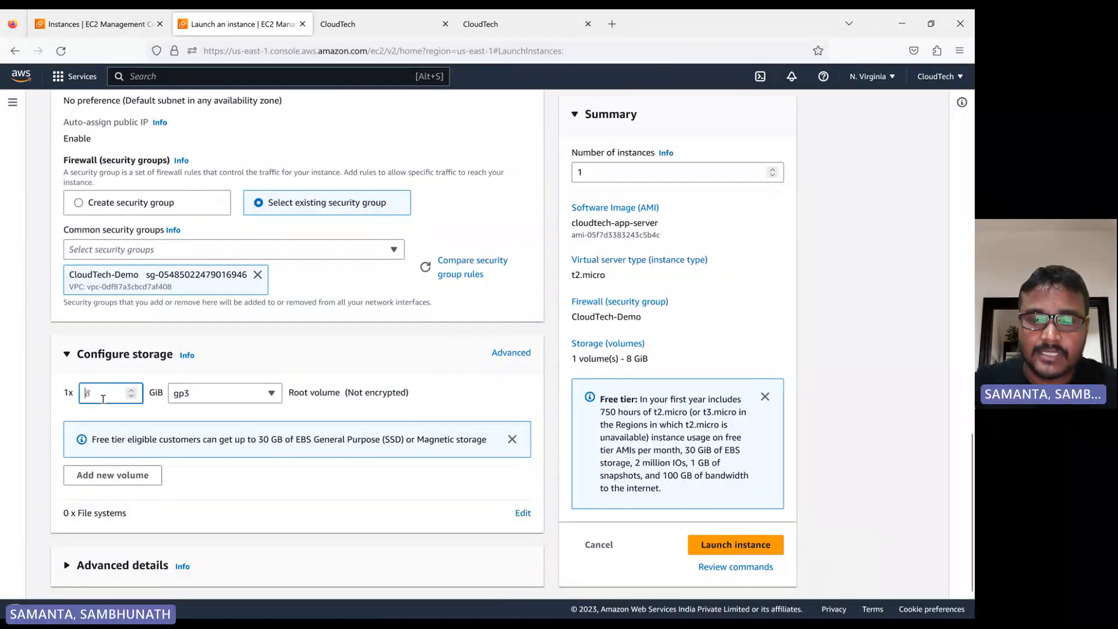
pyautogui.write('9')
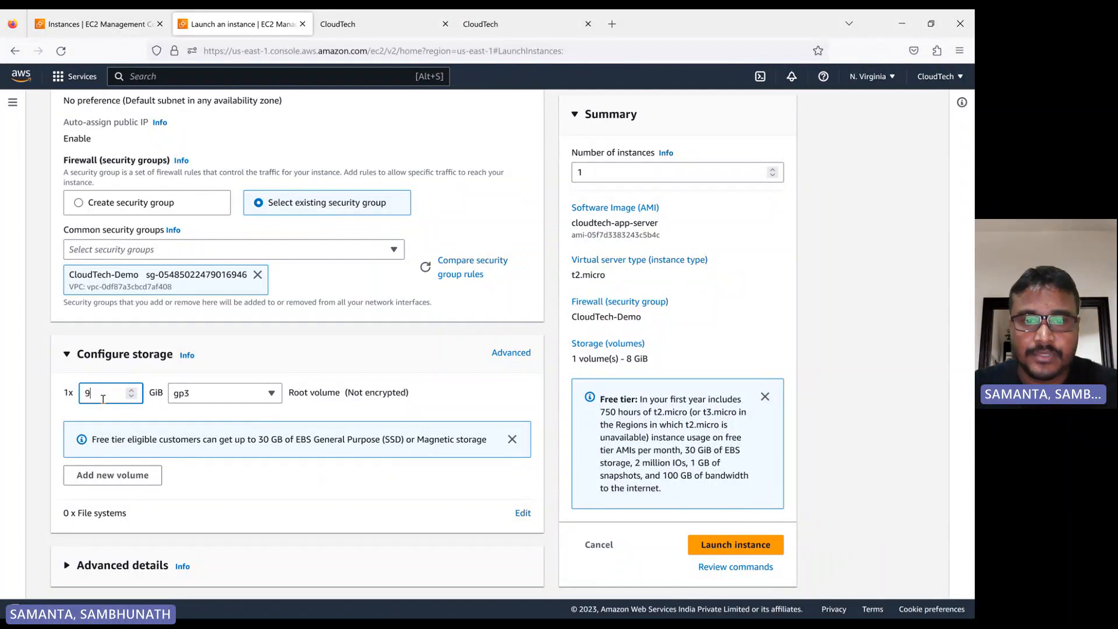
pyautogui.click(298, 352)
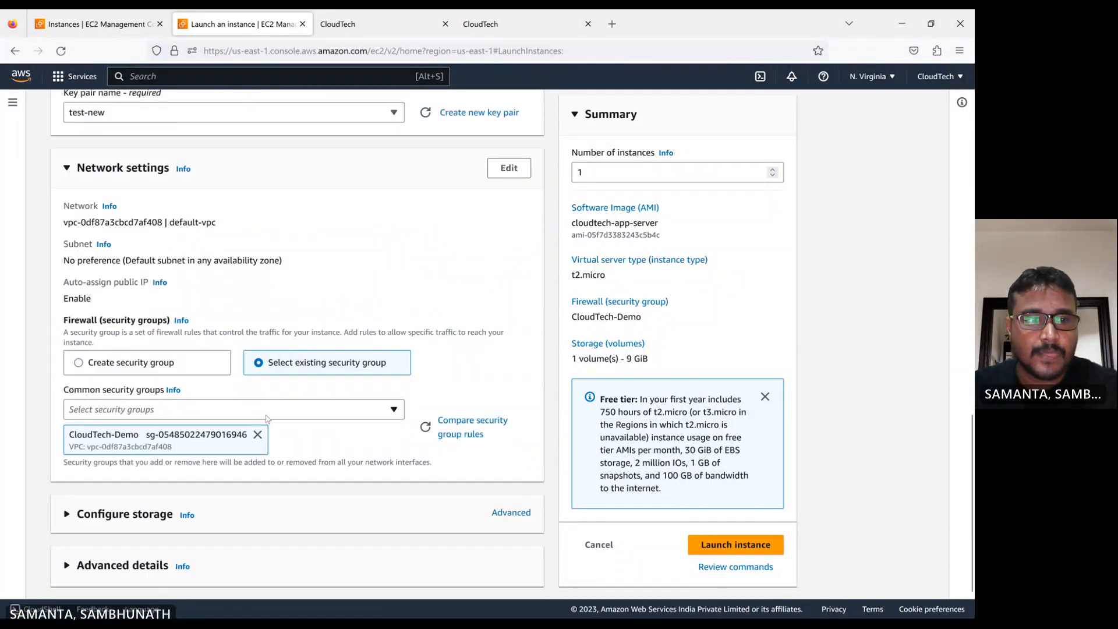
# Scroll back through the launch configuration to review its settings
pyautogui.scroll(2, 208, 382)
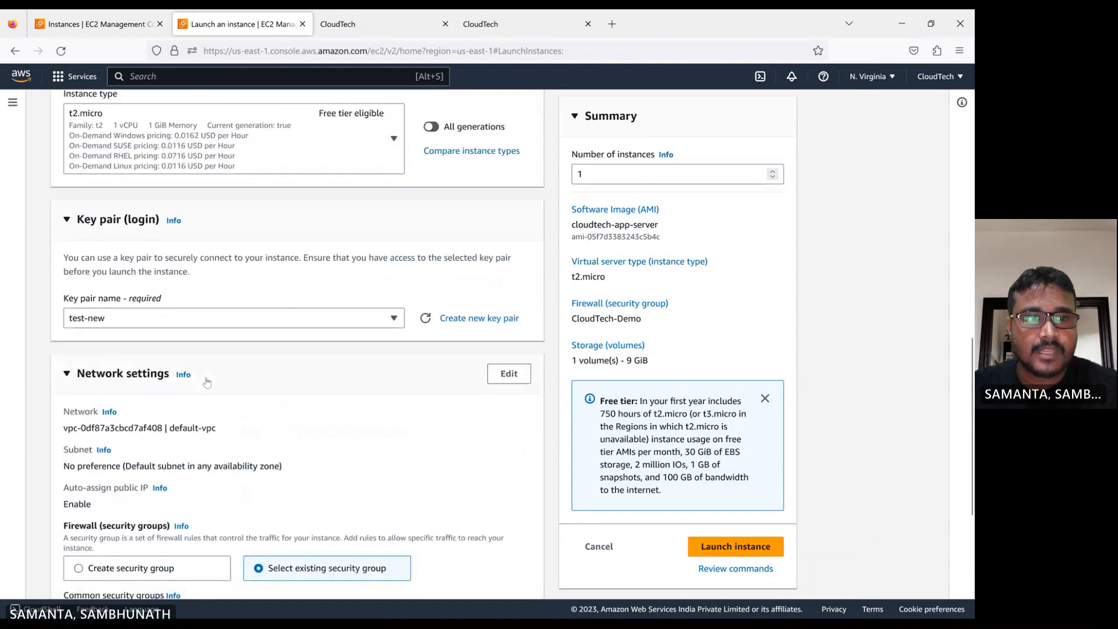
pyautogui.scroll(-4, 233, 390)
pyautogui.scroll(3, 259, 403)
pyautogui.scroll(6, 258, 402)
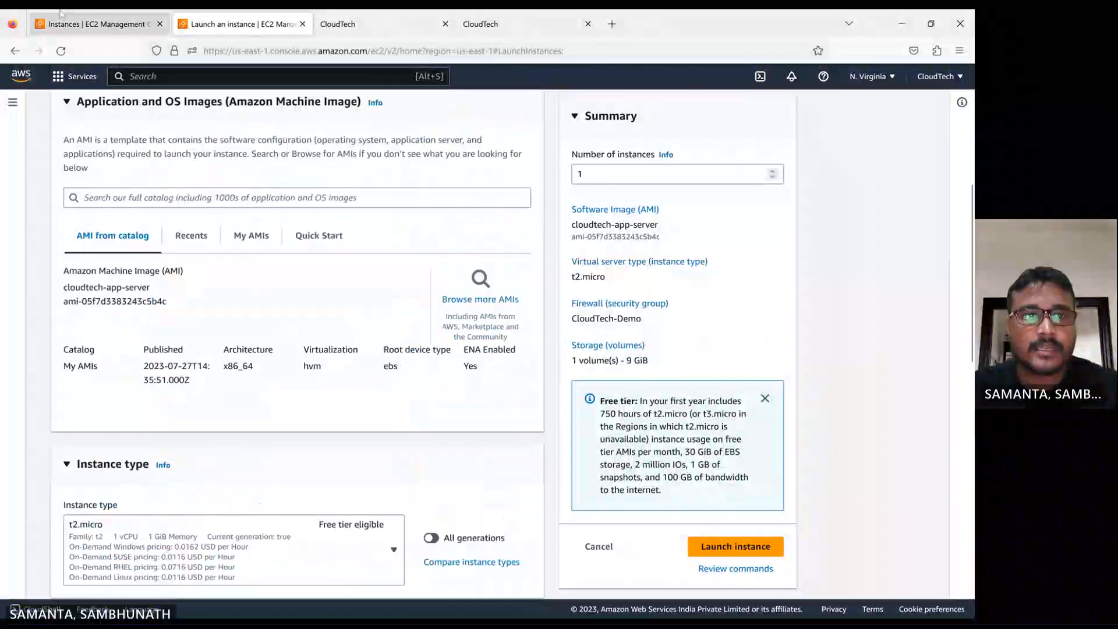
# Switch to the instances tab and open the AMI list to check the image's status
pyautogui.click(92, 29)
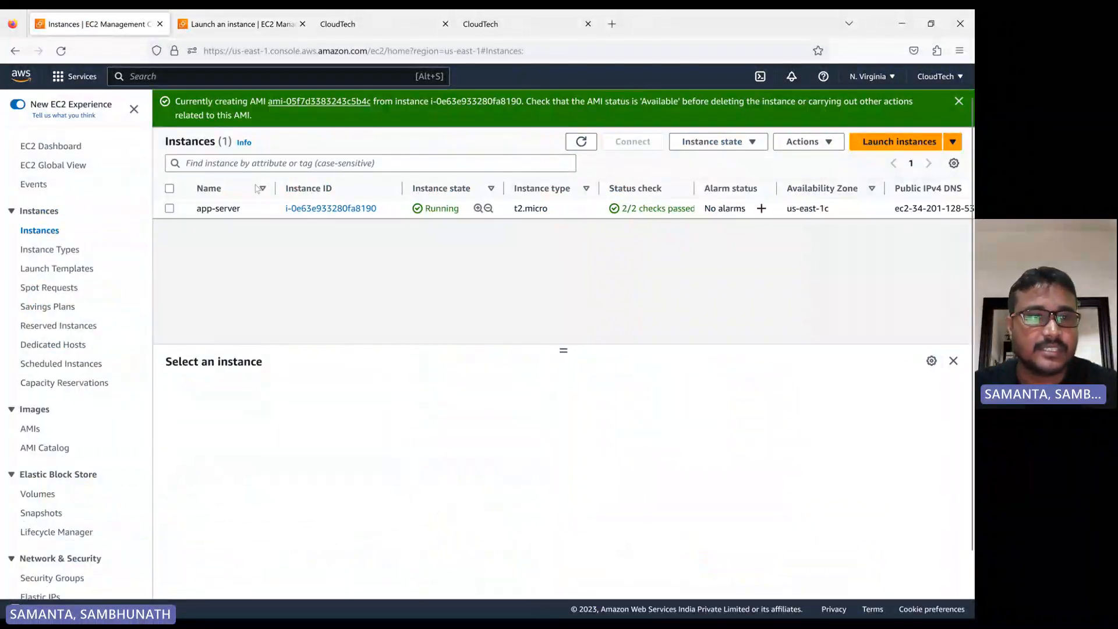
pyautogui.click(31, 428)
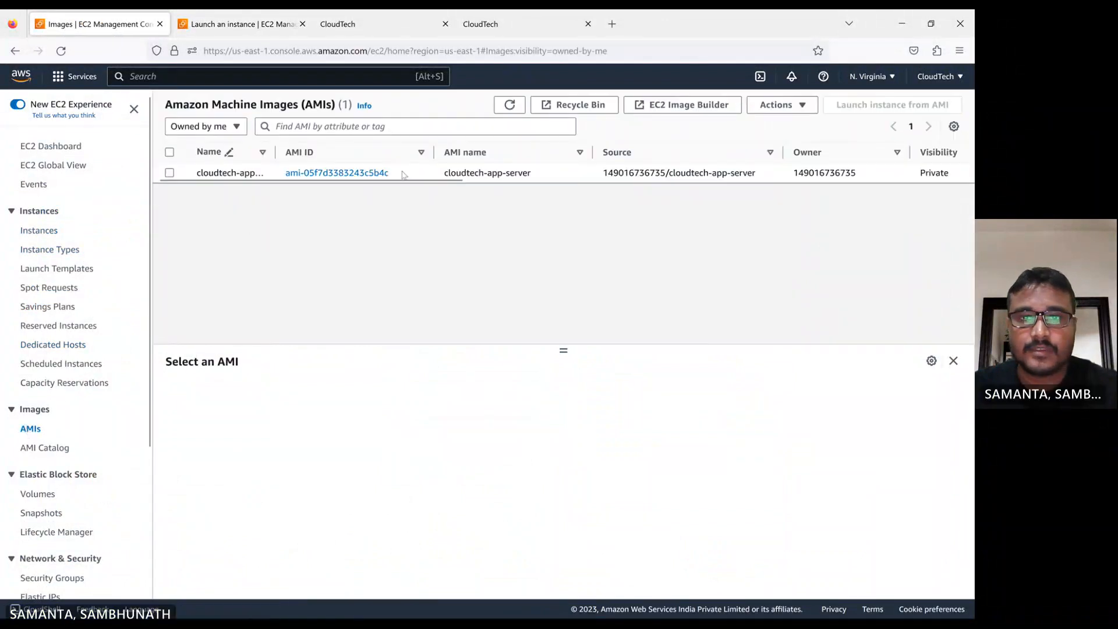
pyautogui.hscroll(5, 408, 174)
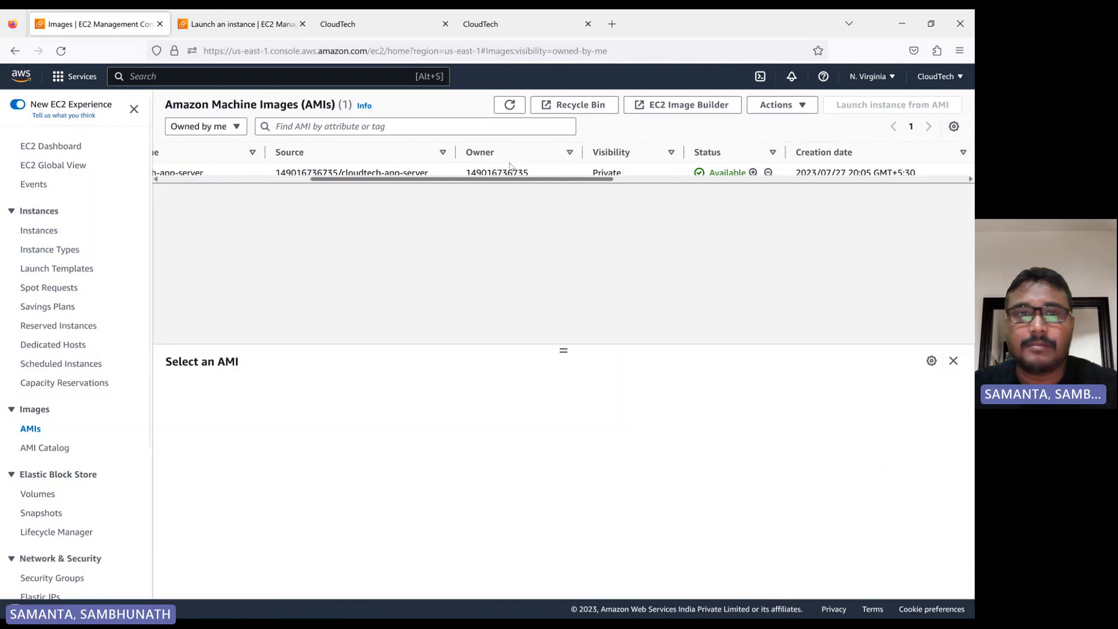
# Launch the new instance from the AMI launch configuration
pyautogui.click(241, 24)
pyautogui.scroll(-8, 389, 418)
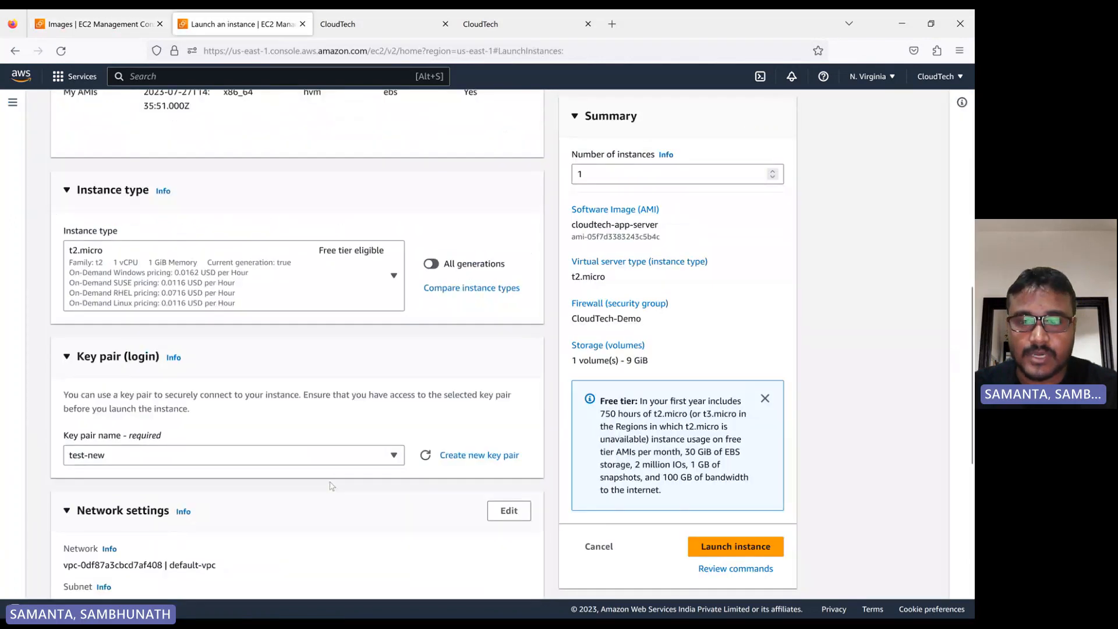
pyautogui.click(706, 551)
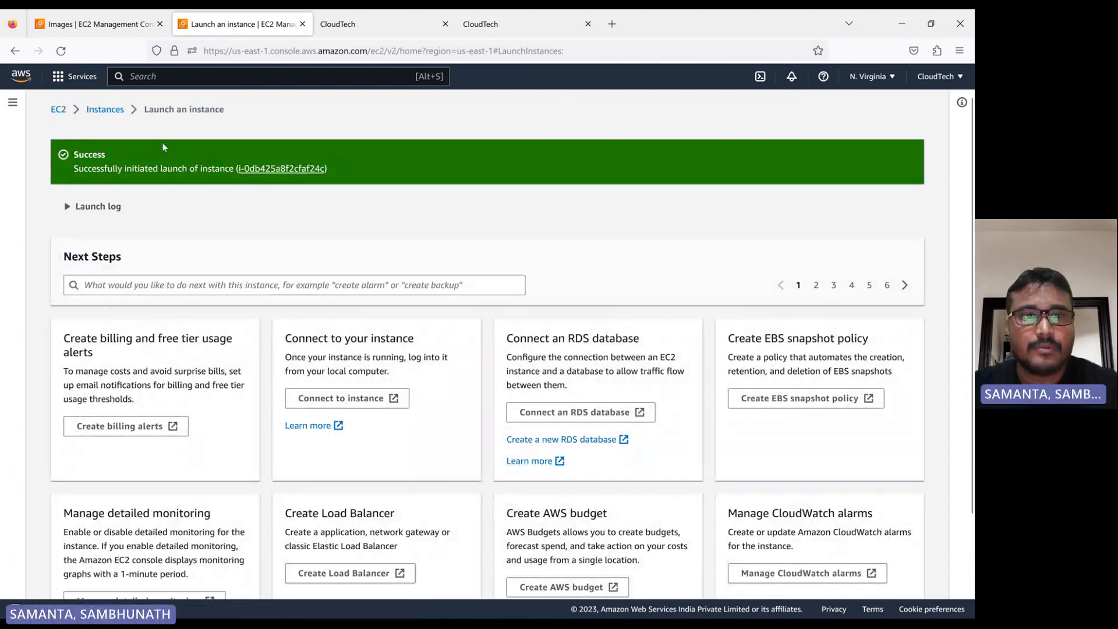
# Open the instances list and inspect the newly launched new-app-server instance's details
pyautogui.click(105, 109)
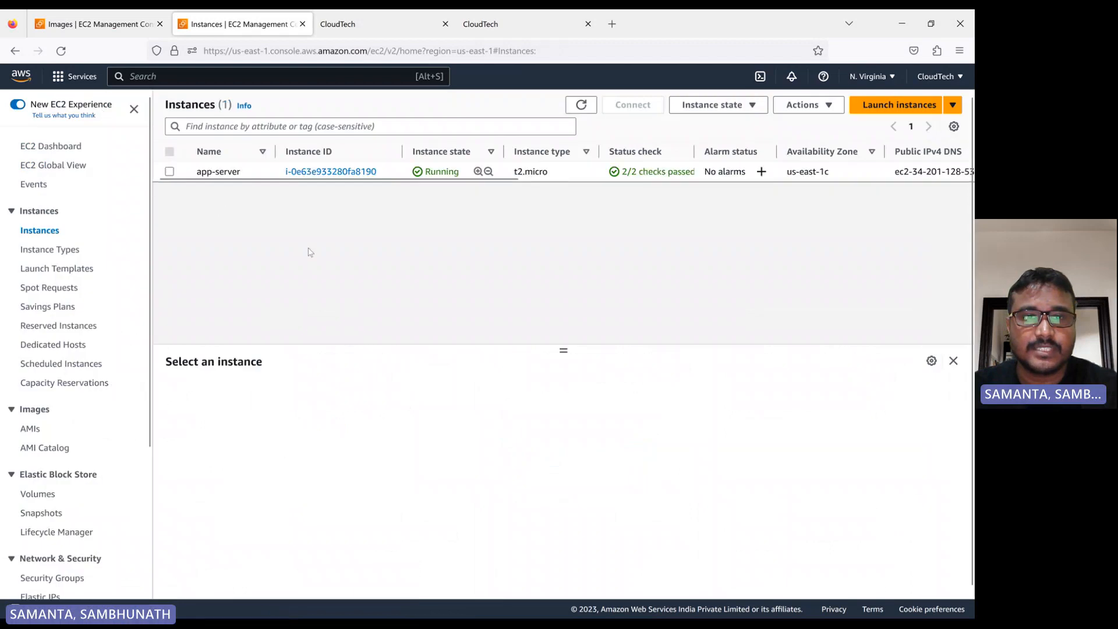
pyautogui.click(170, 191)
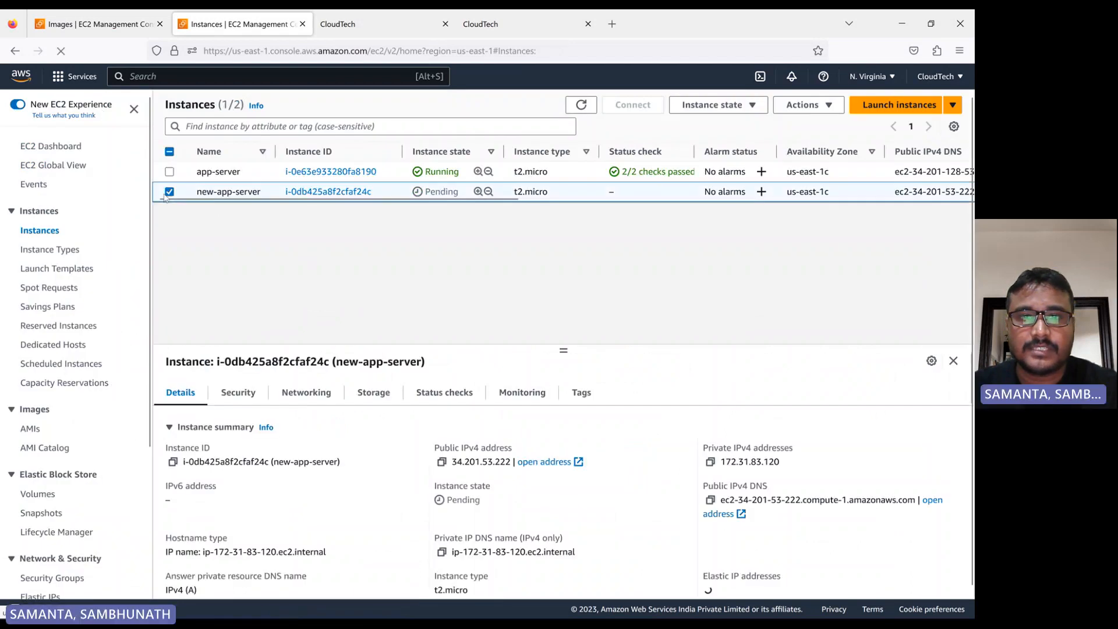
pyautogui.click(582, 104)
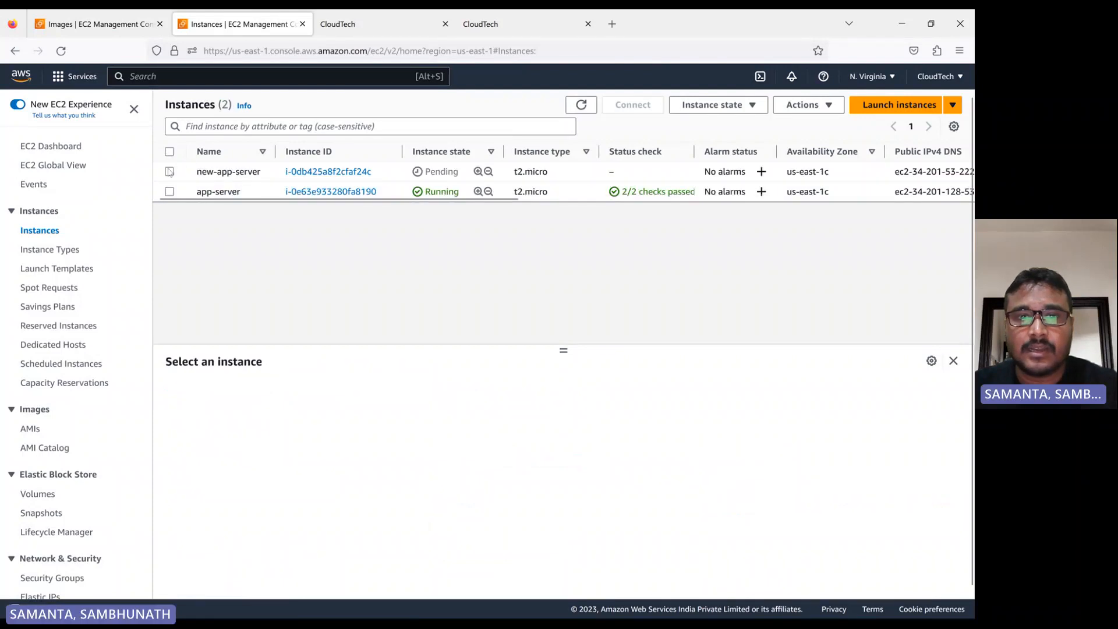
pyautogui.click(361, 24)
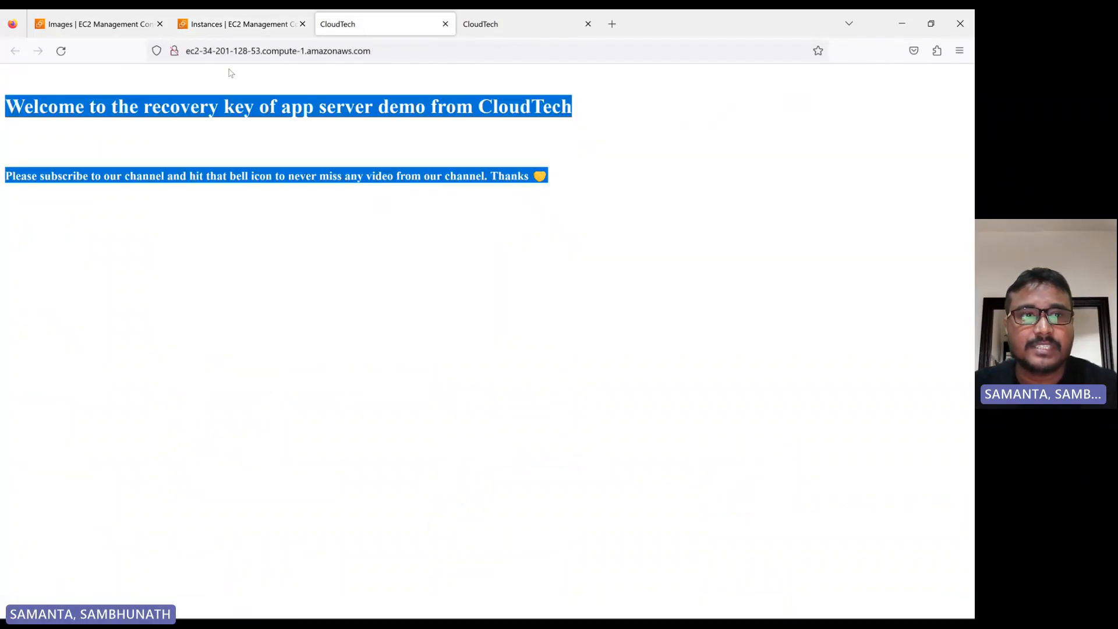
pyautogui.click(67, 27)
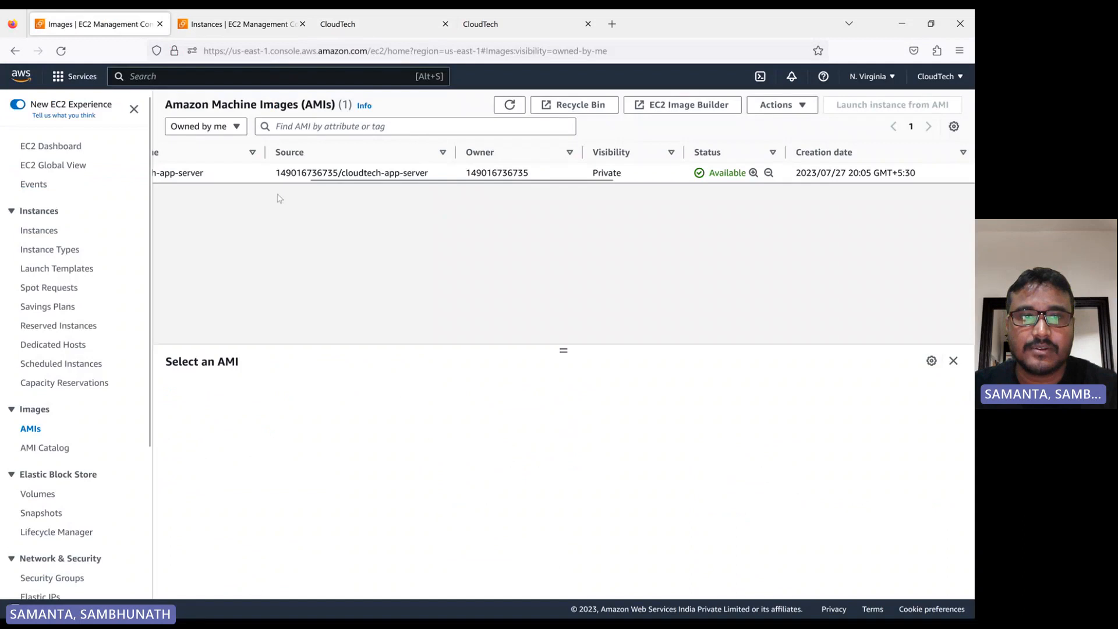
pyautogui.click(243, 26)
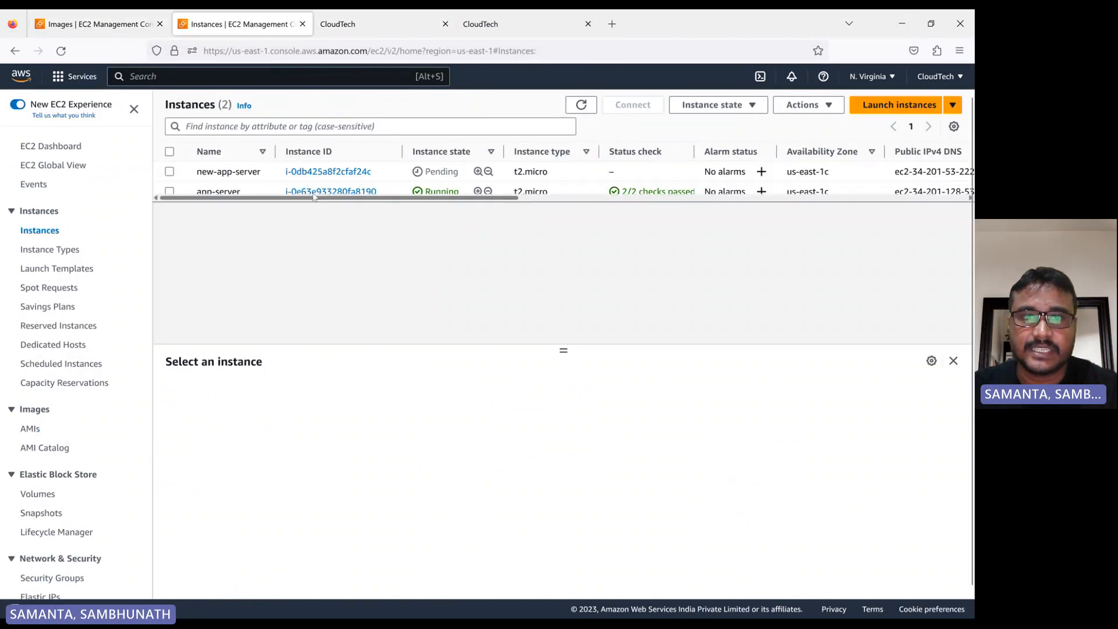
# Refresh the instances list repeatedly to monitor the new instance's state
pyautogui.click(580, 105)
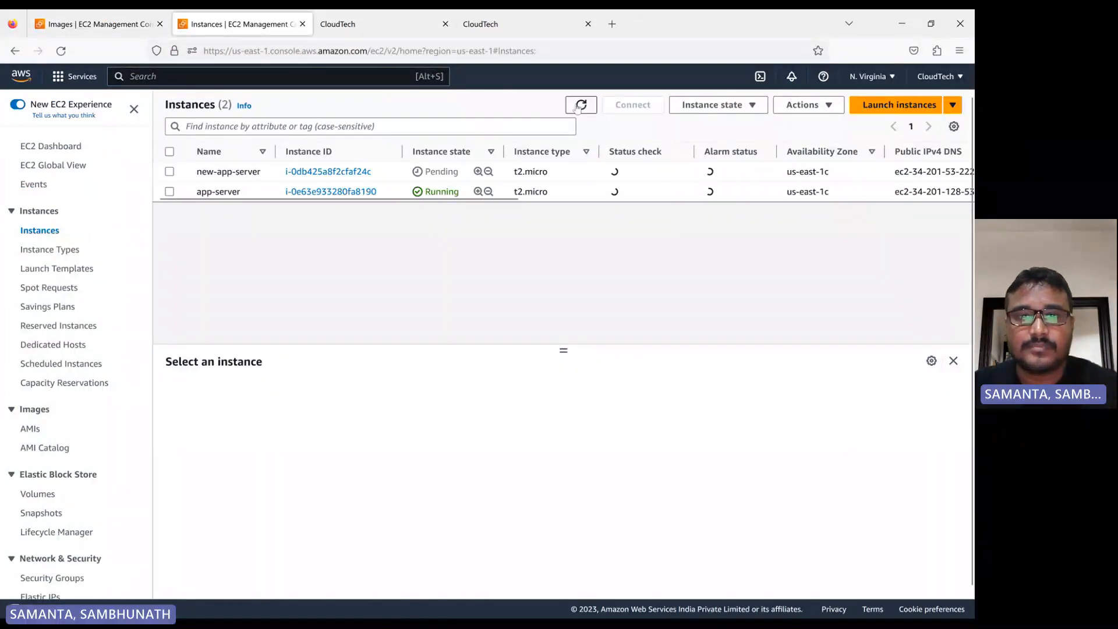
pyautogui.click(580, 106)
pyautogui.click(579, 109)
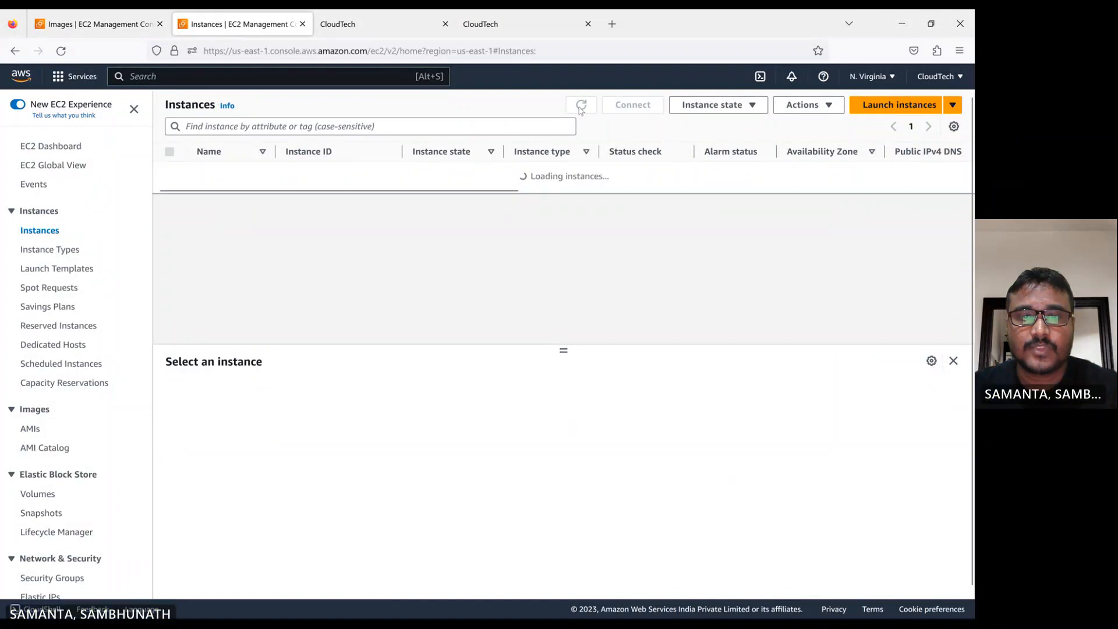
pyautogui.click(579, 109)
pyautogui.click(581, 106)
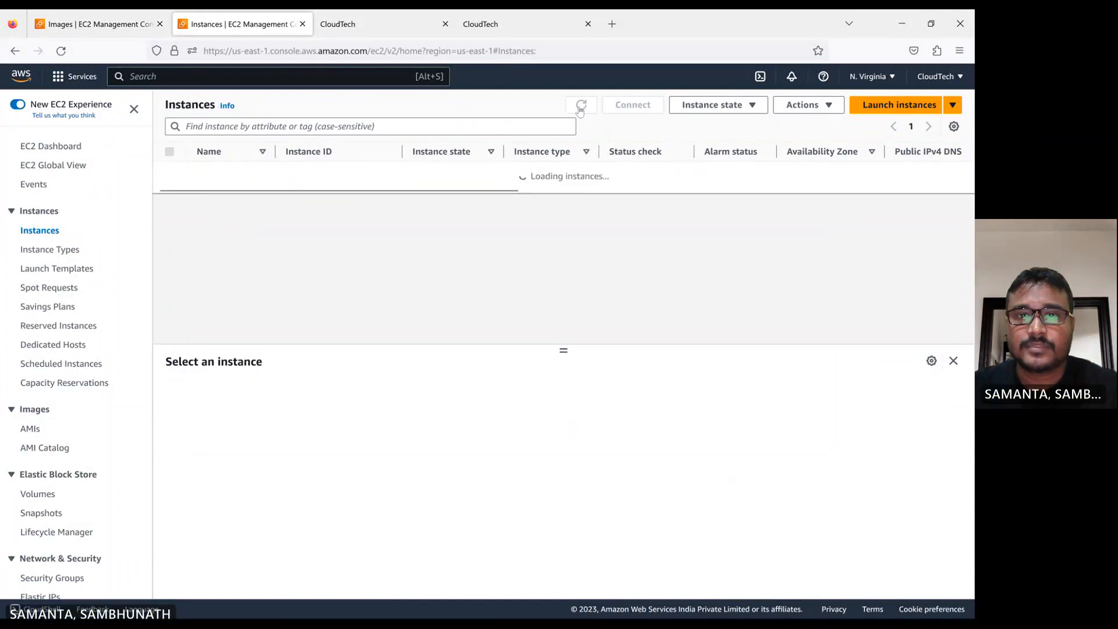
pyautogui.click(580, 106)
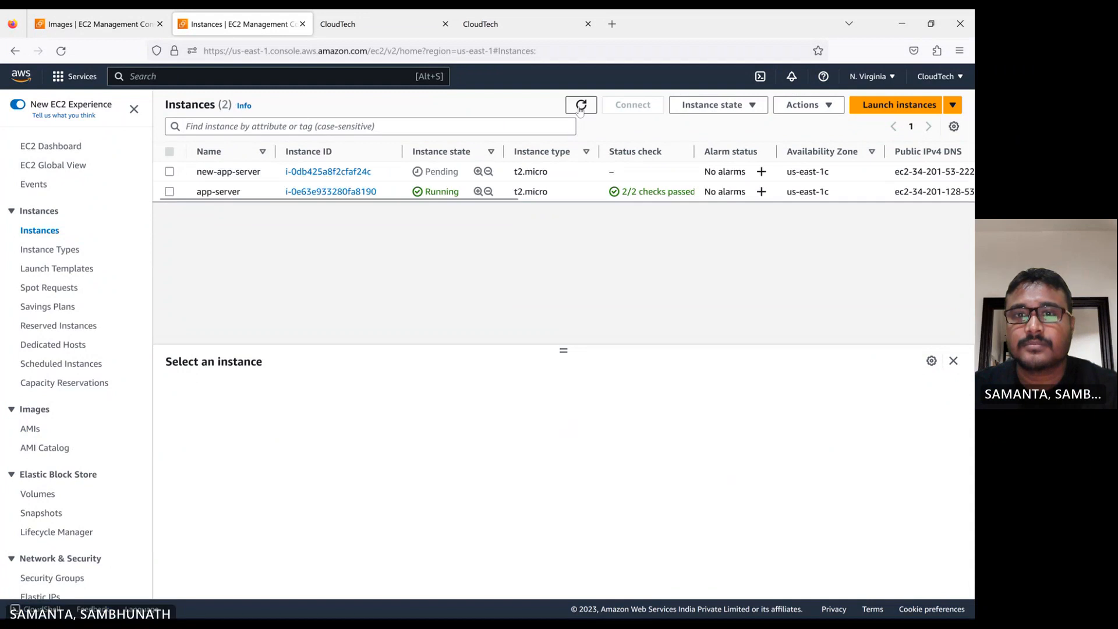
pyautogui.click(581, 108)
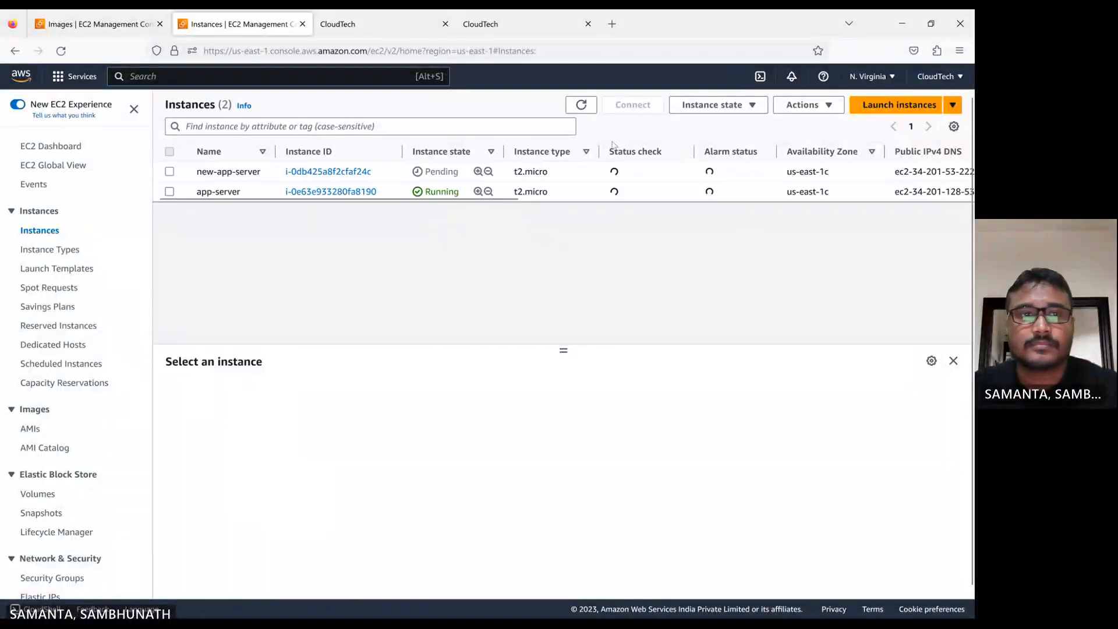
pyautogui.click(580, 106)
pyautogui.click(581, 107)
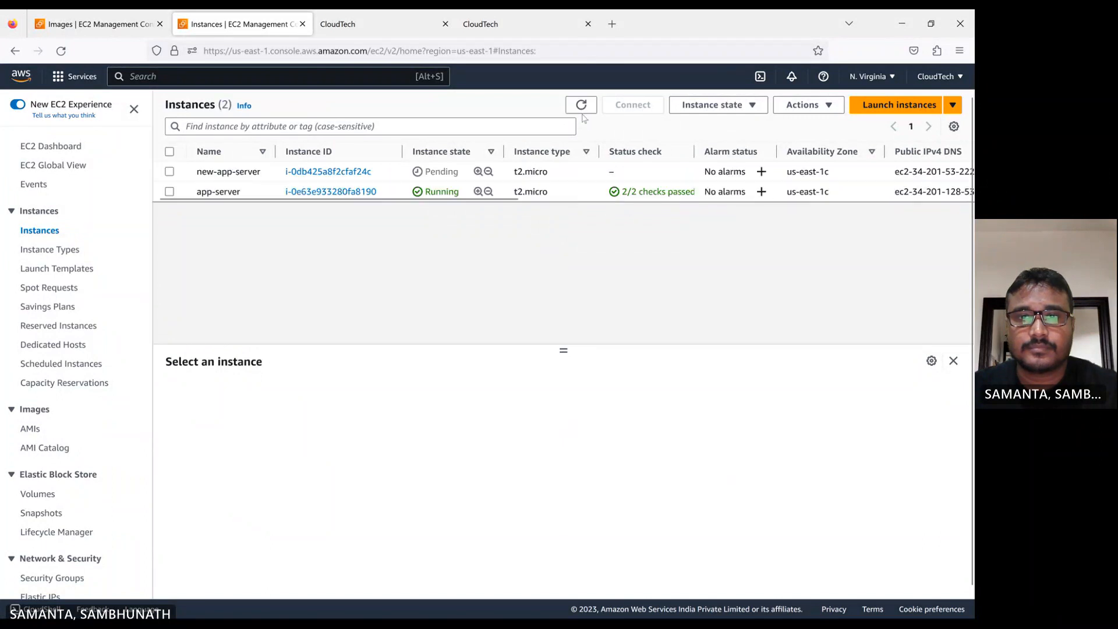
pyautogui.click(580, 107)
pyautogui.click(580, 106)
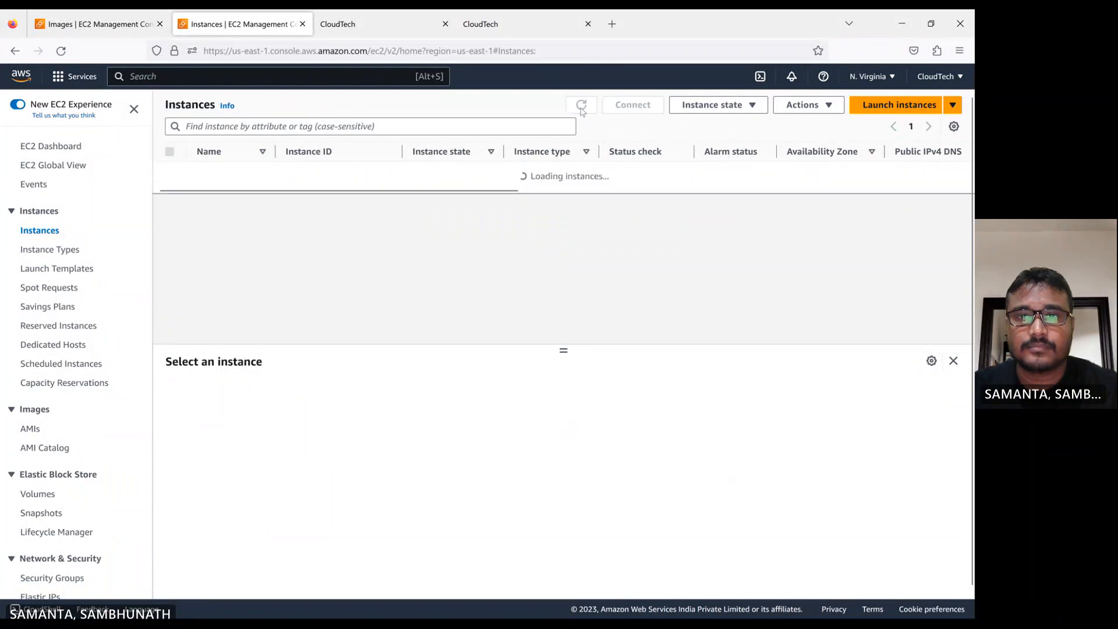
pyautogui.click(580, 106)
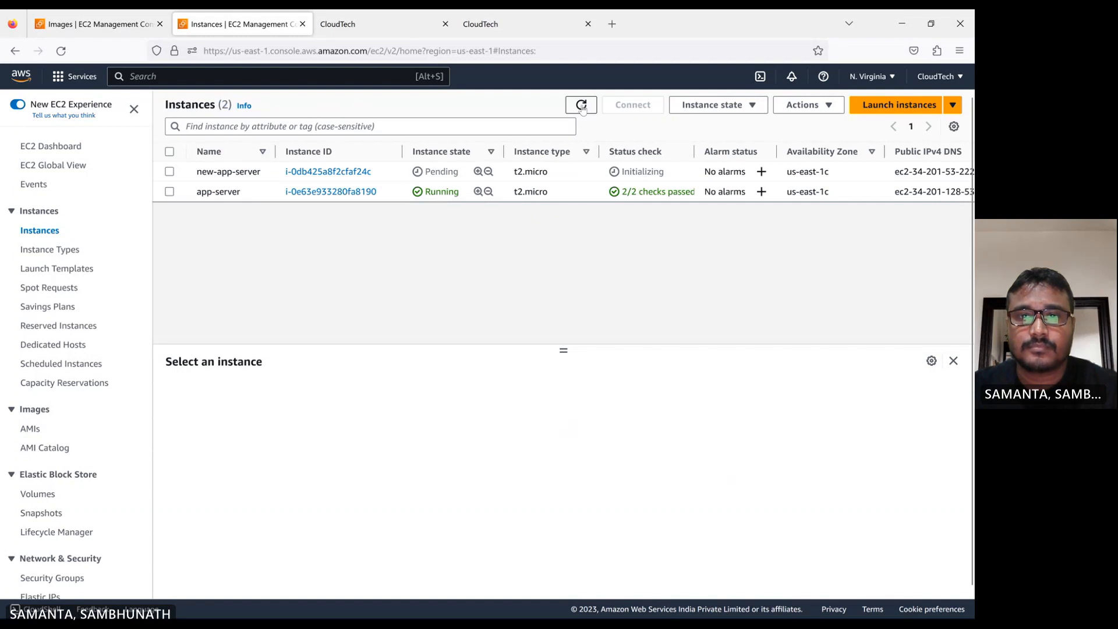
pyautogui.click(580, 106)
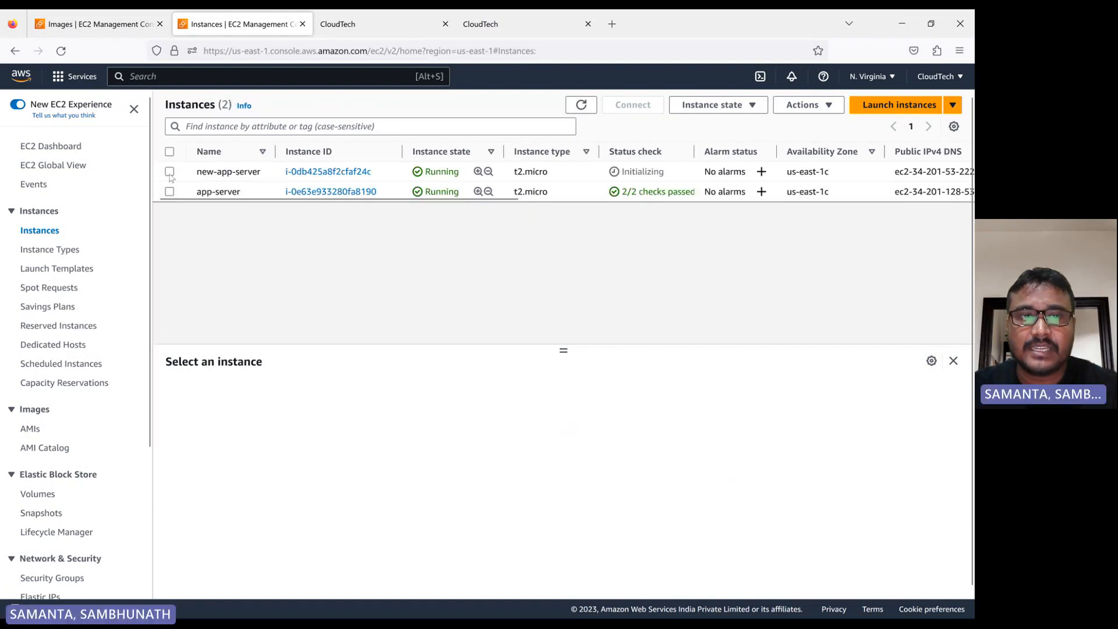
# Select new-app-server and open its public DNS address in the browser over http
pyautogui.click(169, 172)
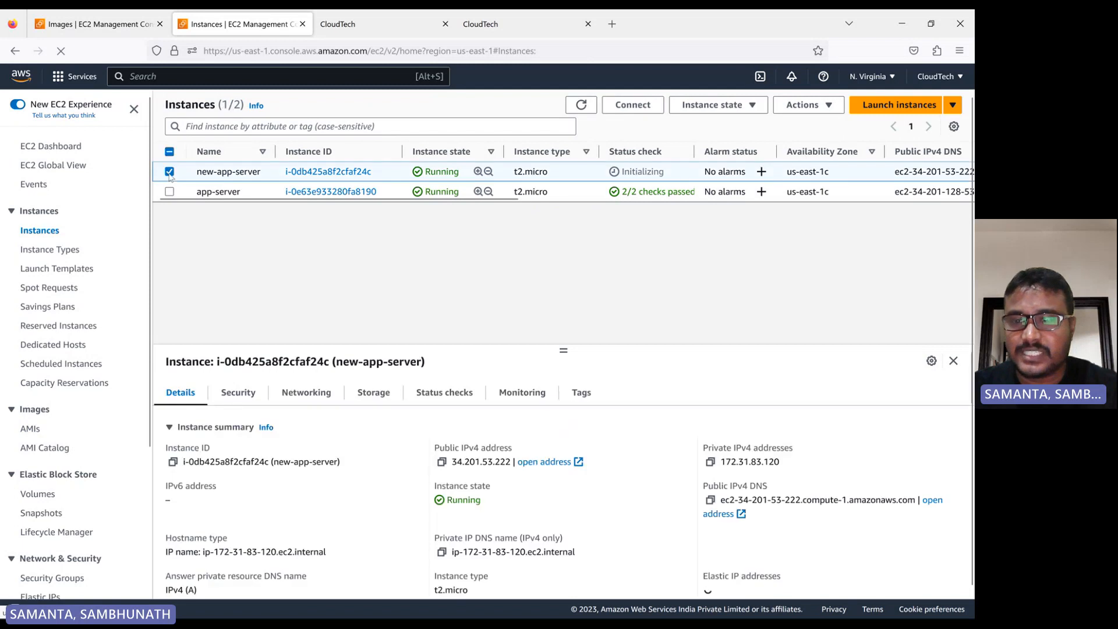
pyautogui.click(722, 515)
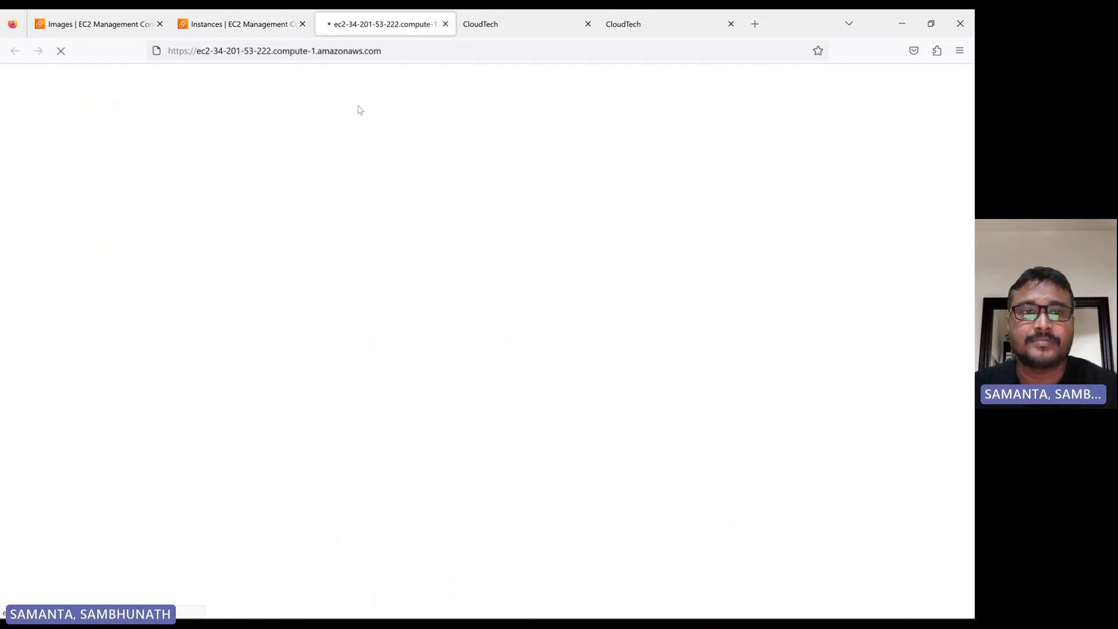
pyautogui.click(412, 50)
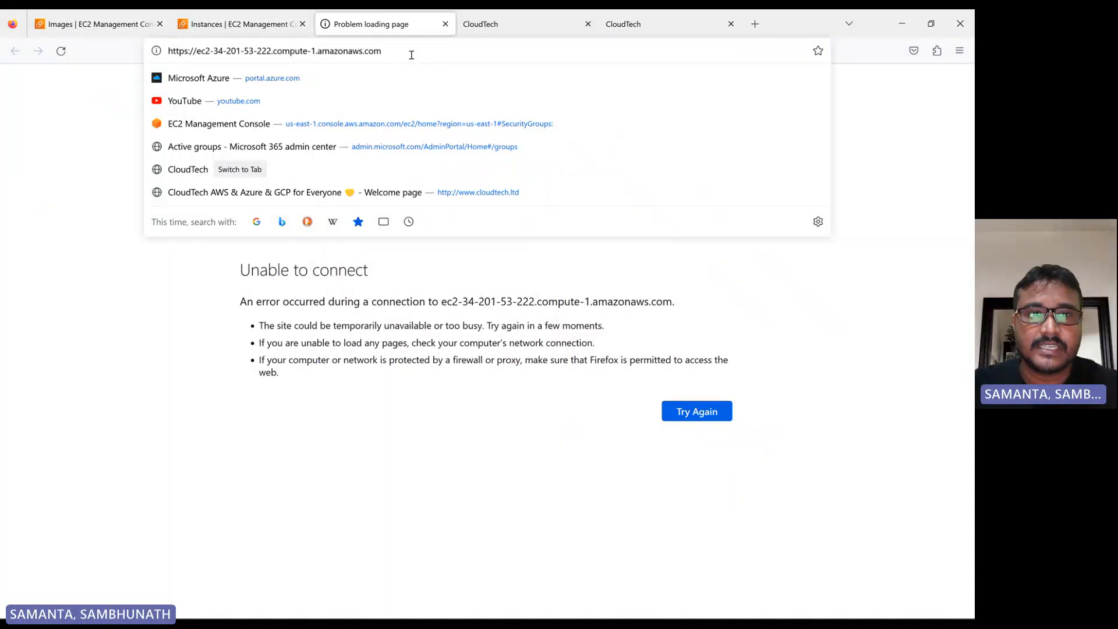
pyautogui.press('BackSpace')
pyautogui.press('Return')
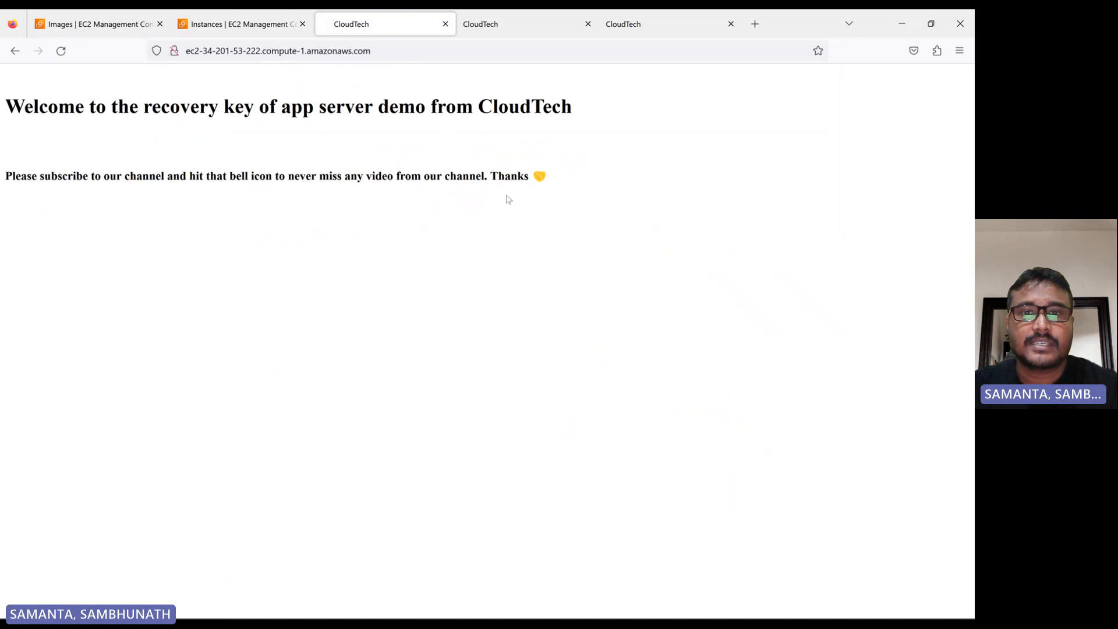
pyautogui.moveTo(575, 176); pyautogui.dragTo(2, 72)
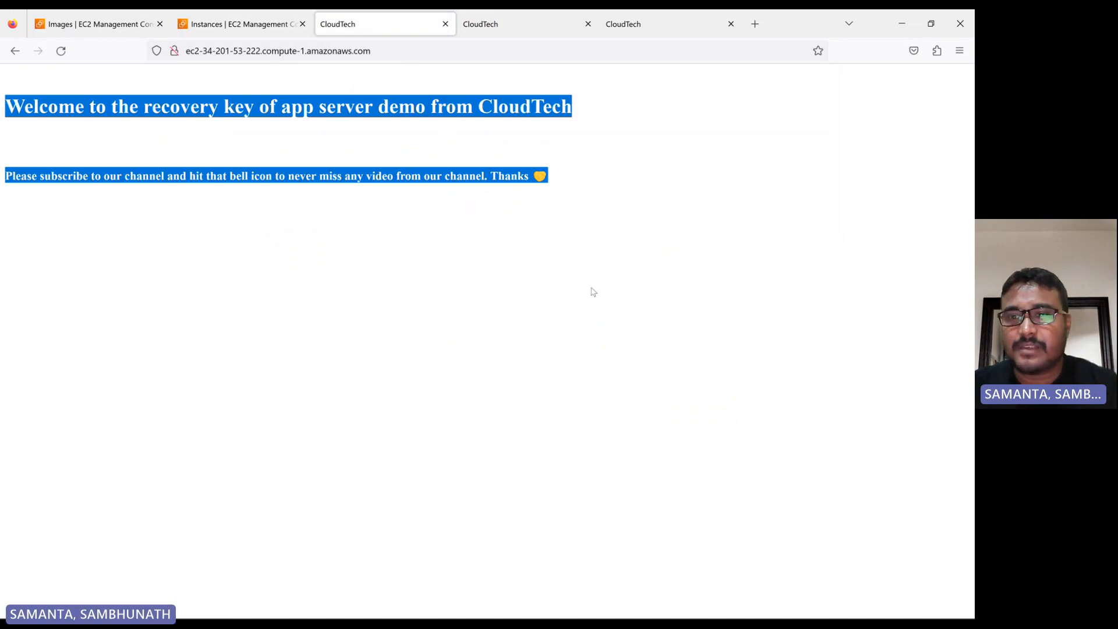
pyautogui.moveTo(566, 204); pyautogui.dragTo(8, 95)
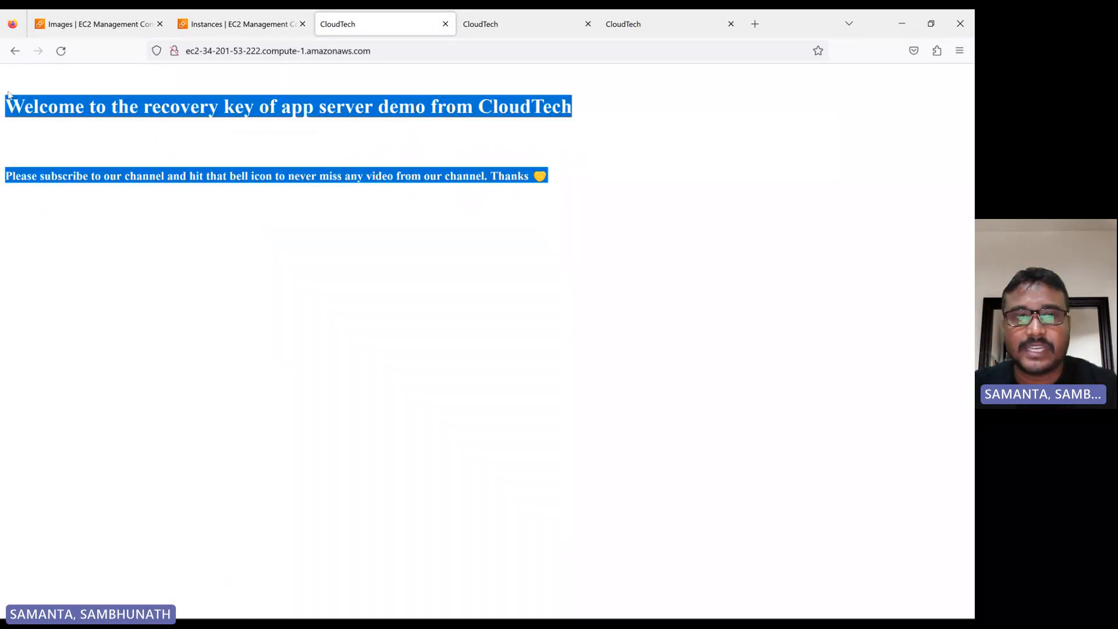
pyautogui.click(565, 204)
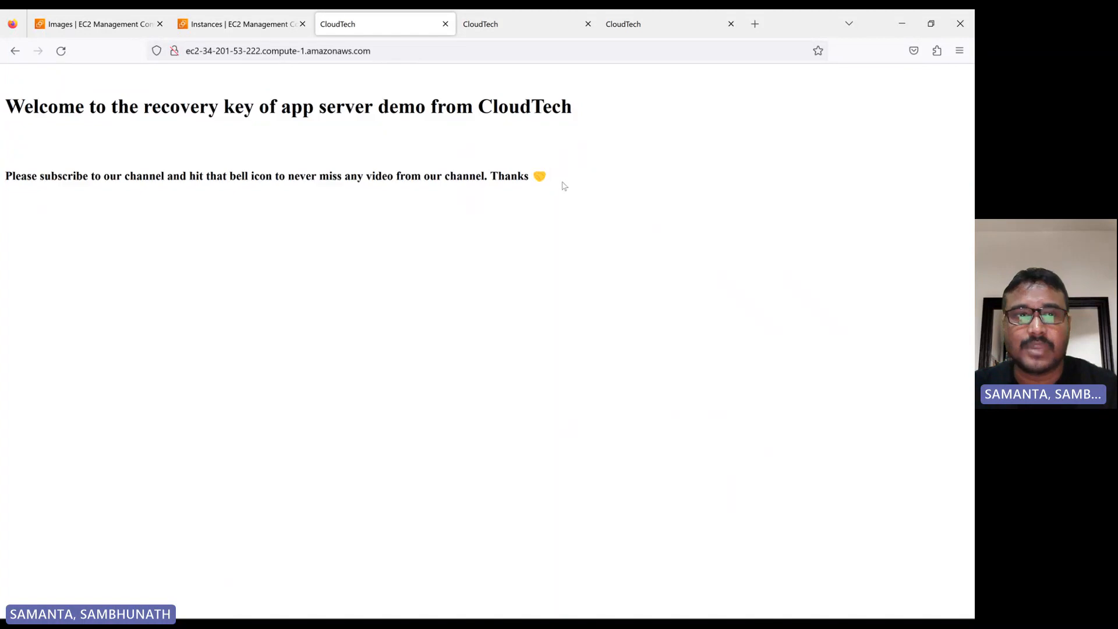
pyautogui.moveTo(564, 186); pyautogui.dragTo(2, 82)
pyautogui.click(470, 301)
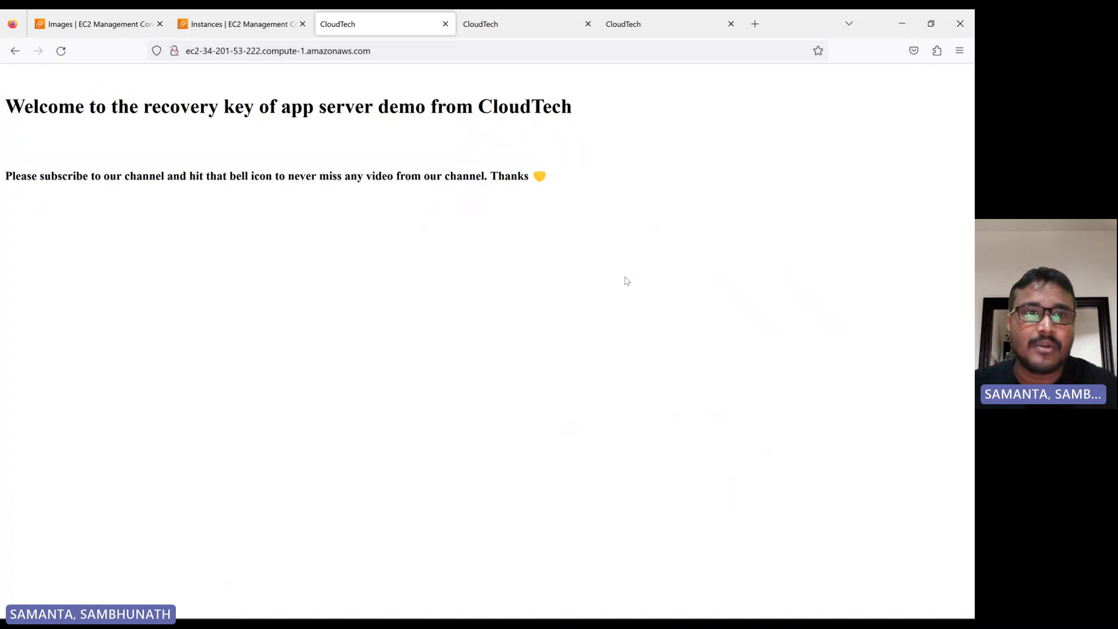
# Copy the new instance's public IPv4 address and switch to MobaXterm
pyautogui.click(235, 24)
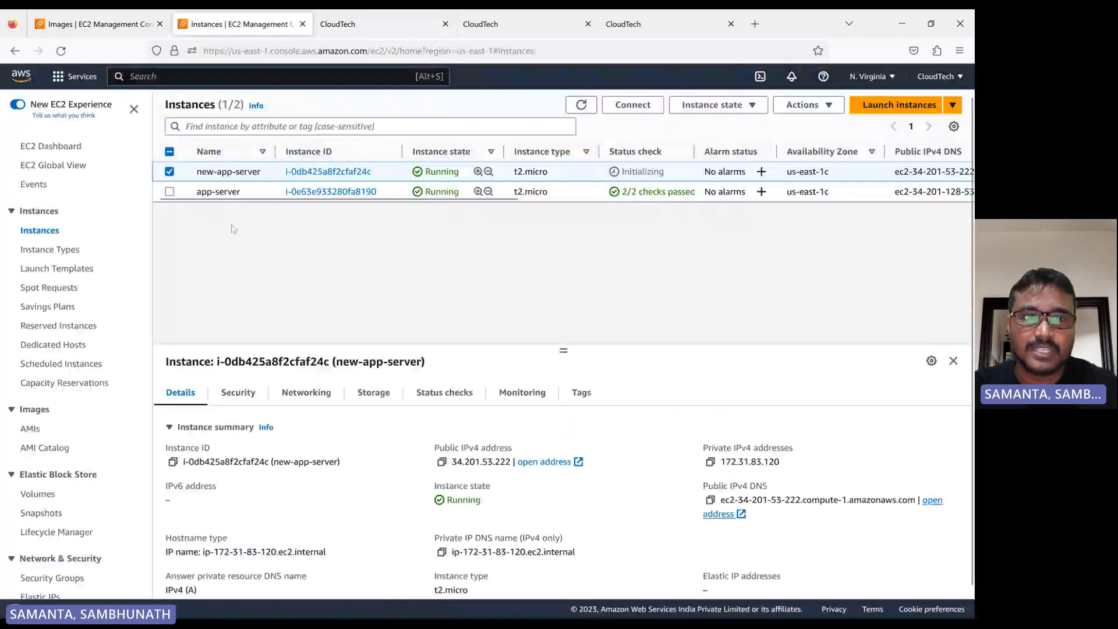
pyautogui.click(441, 461)
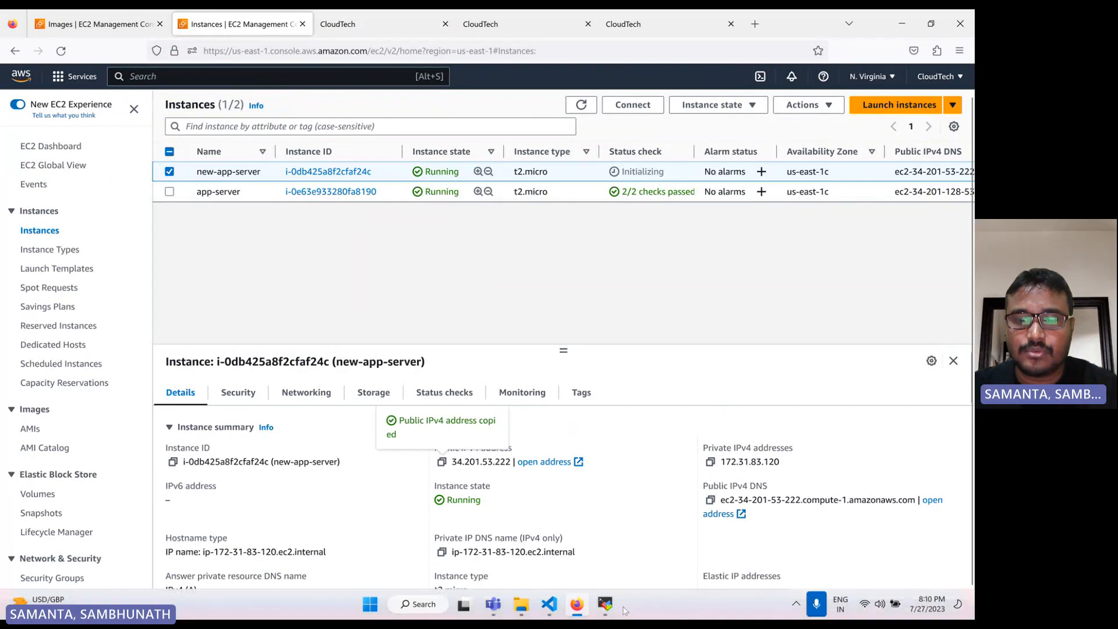
pyautogui.click(605, 608)
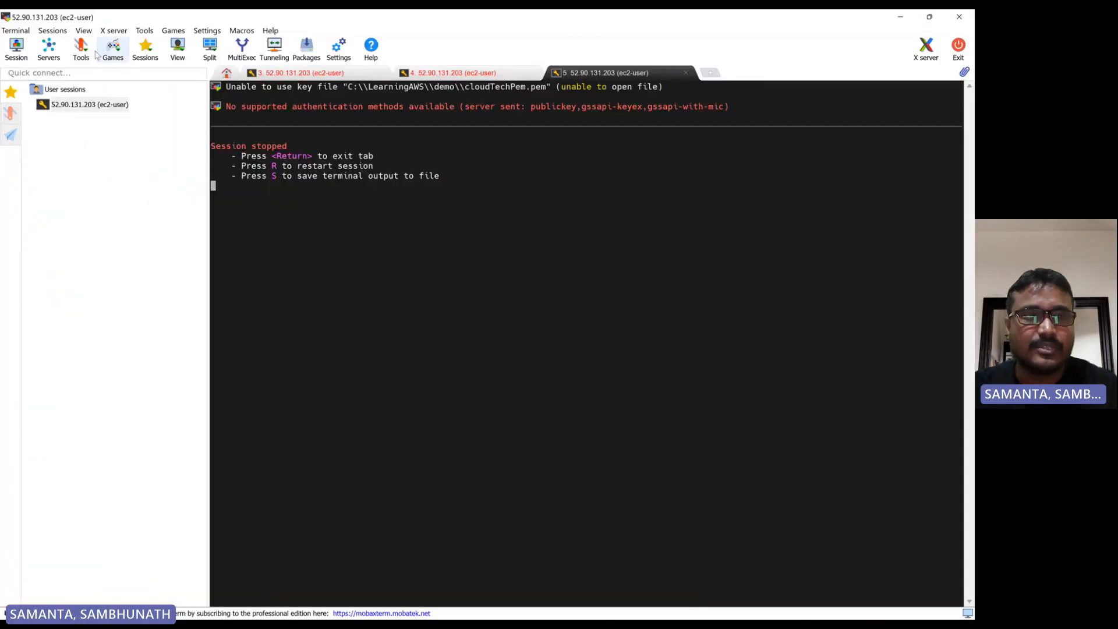
# Edit the saved SSH session to use the test-new.pem private key from LearningAWS, then reopen the session
pyautogui.rightClick(77, 110)
pyautogui.click(116, 161)
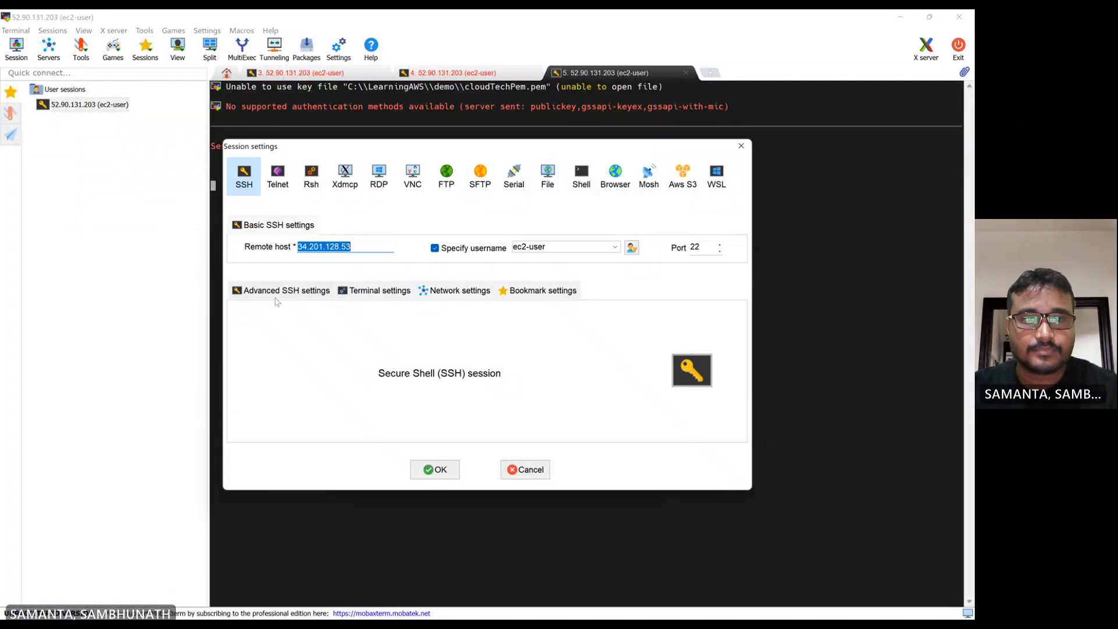
pyautogui.click(278, 291)
pyautogui.click(473, 399)
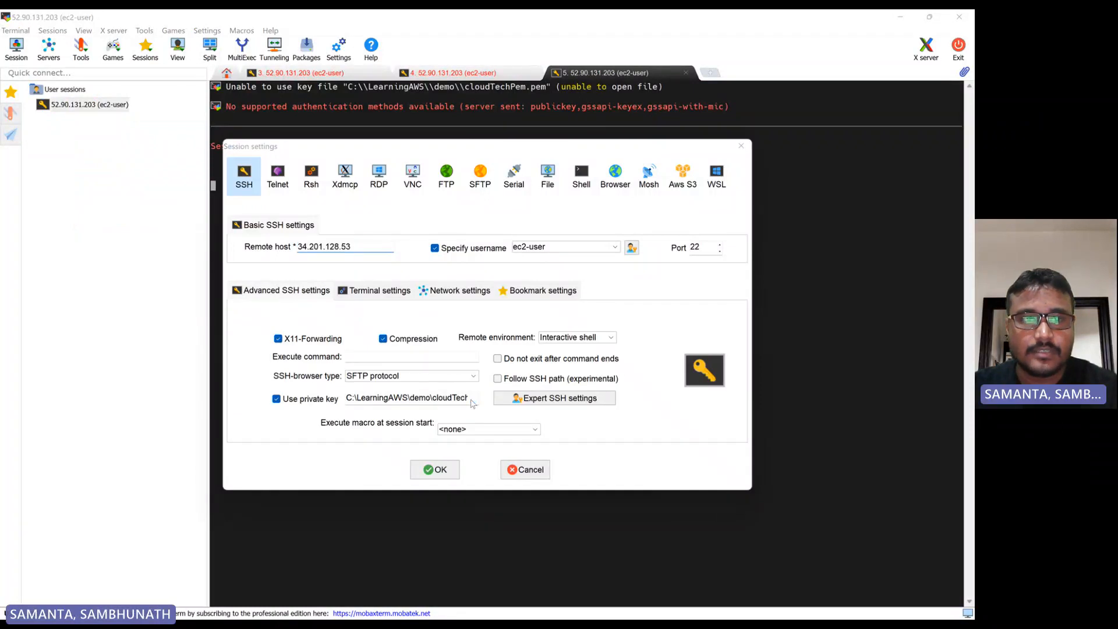
pyautogui.click(232, 44)
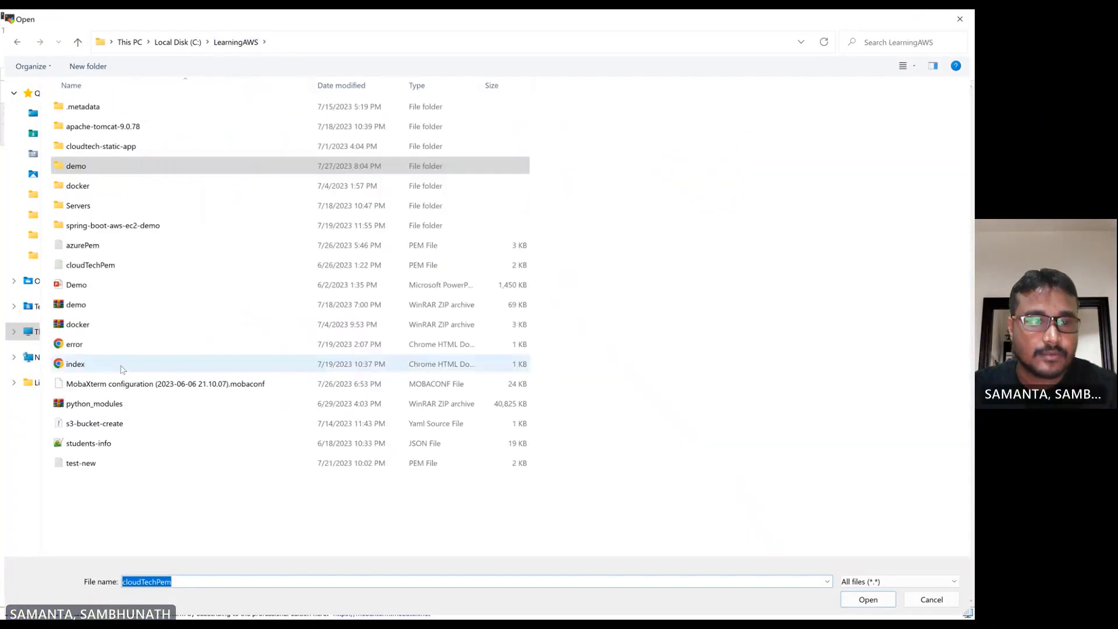
pyautogui.click(81, 462)
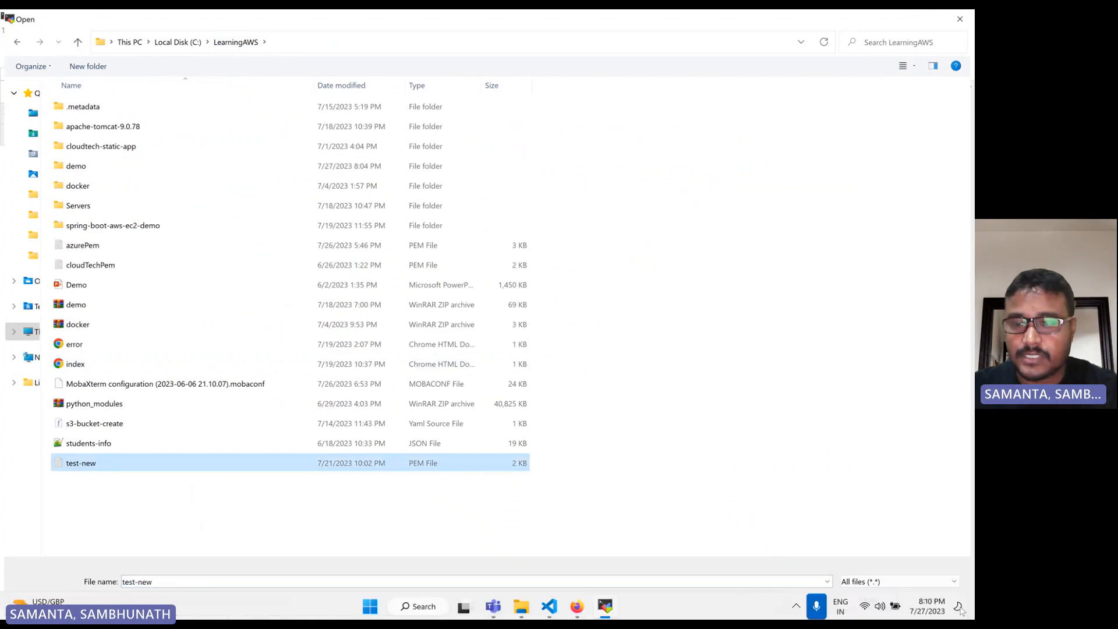
pyautogui.click(866, 601)
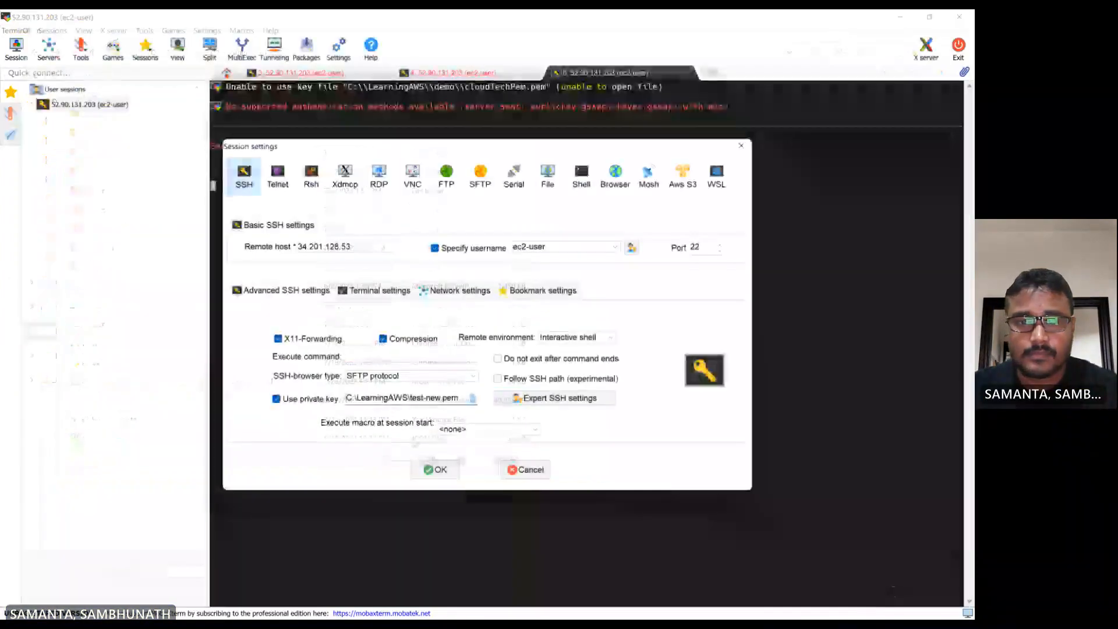
pyautogui.click(441, 469)
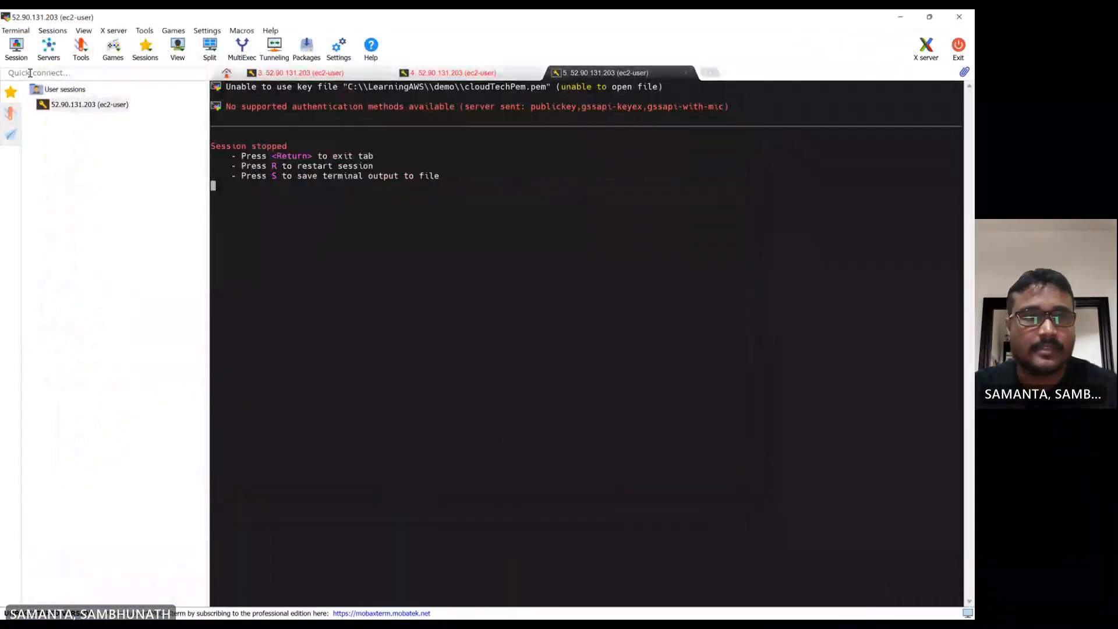
pyautogui.doubleClick(77, 108)
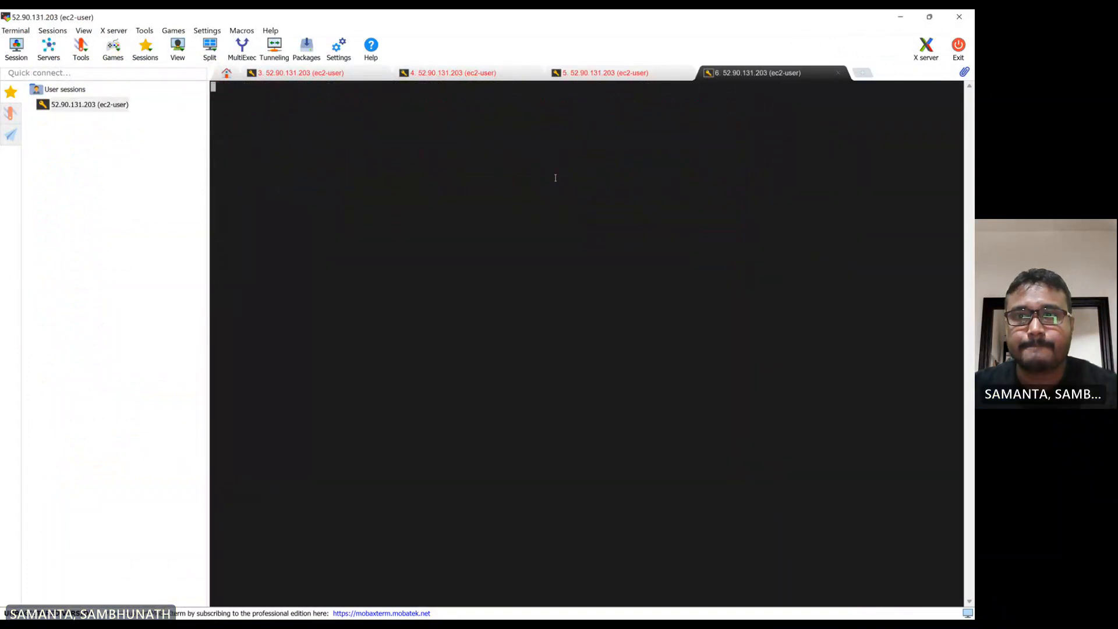
# Edit the saved SSH session to use the new instance's copied public IP as remote host and reconnect
pyautogui.rightClick(105, 111)
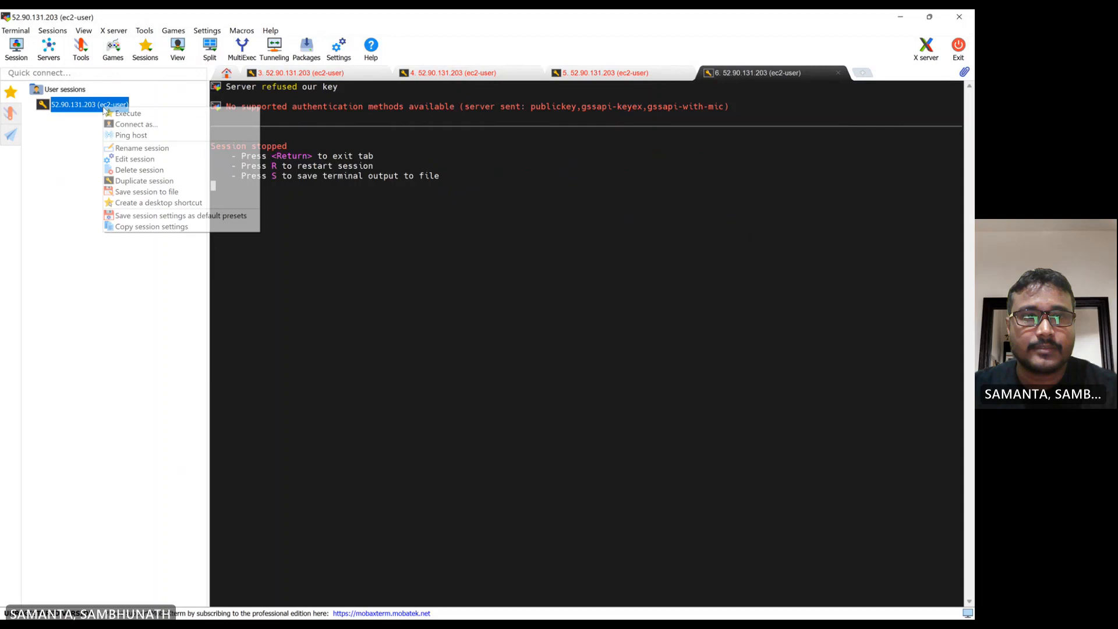
pyautogui.click(142, 160)
pyautogui.click(291, 291)
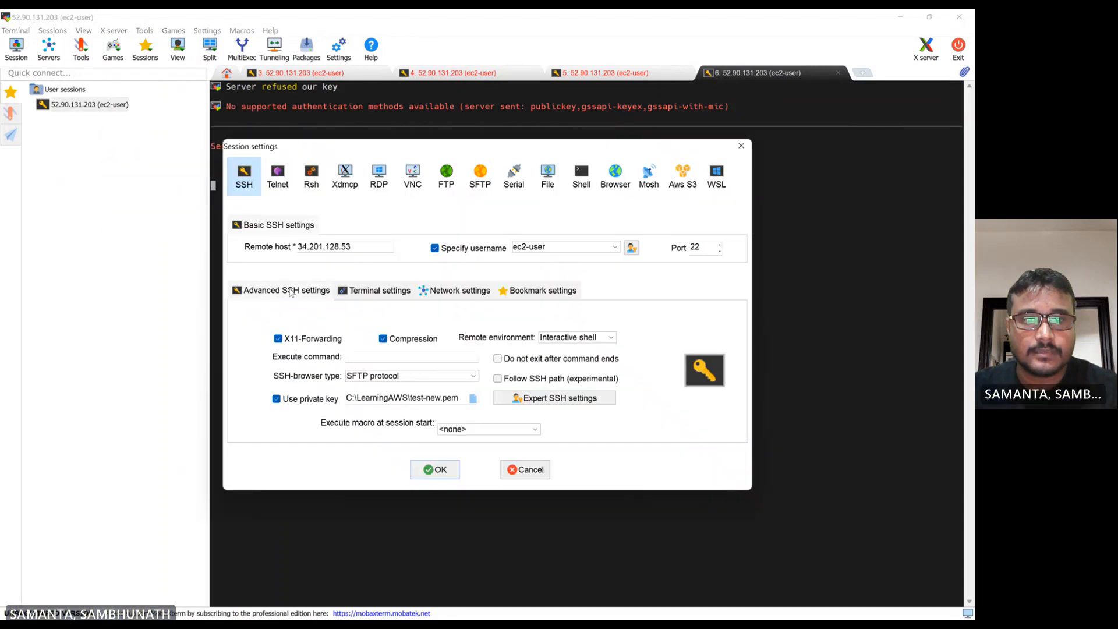
pyautogui.doubleClick(379, 244)
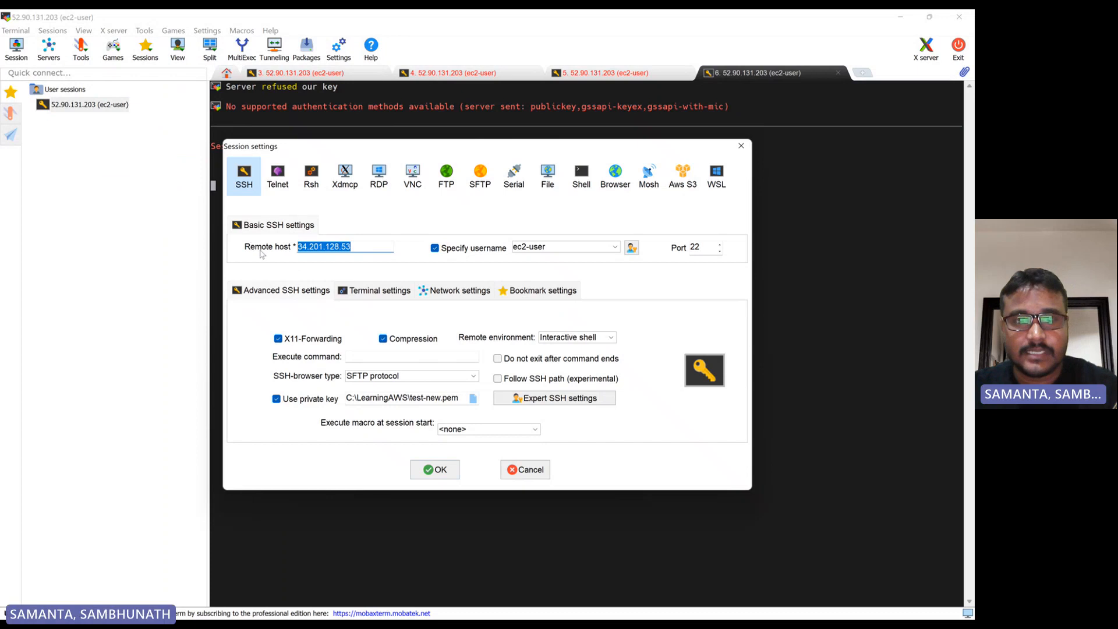
pyautogui.hotkey('ctrl', 'v')
pyautogui.click(435, 470)
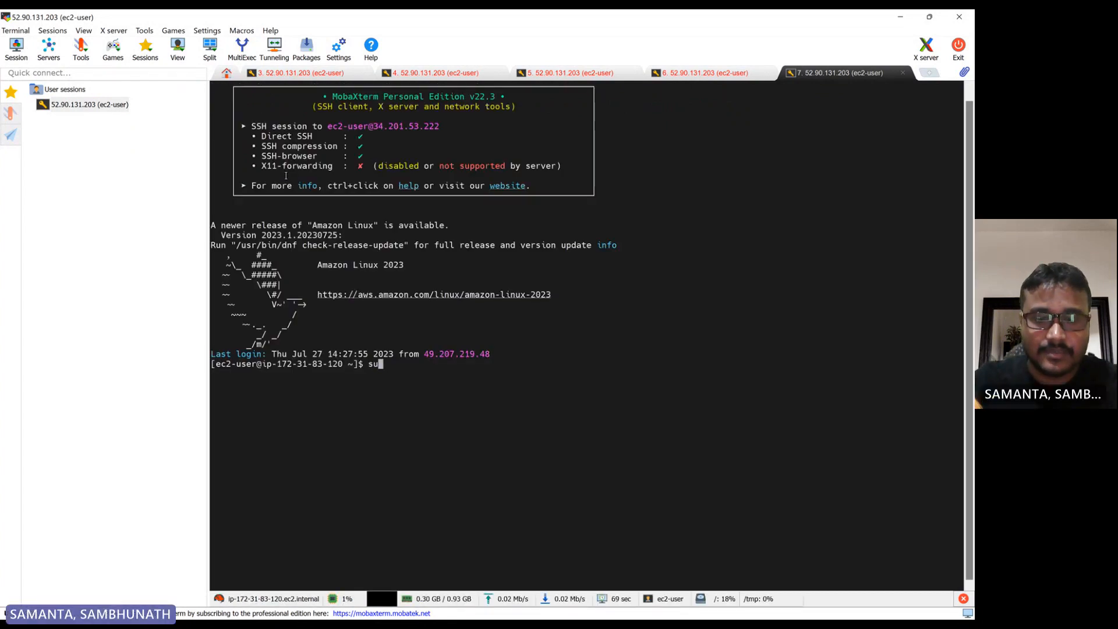
# Switch to the root user with sudo su in the new session
pyautogui.write('do su')
pyautogui.press('Return')
pyautogui.press('Return')
pyautogui.press('Return')
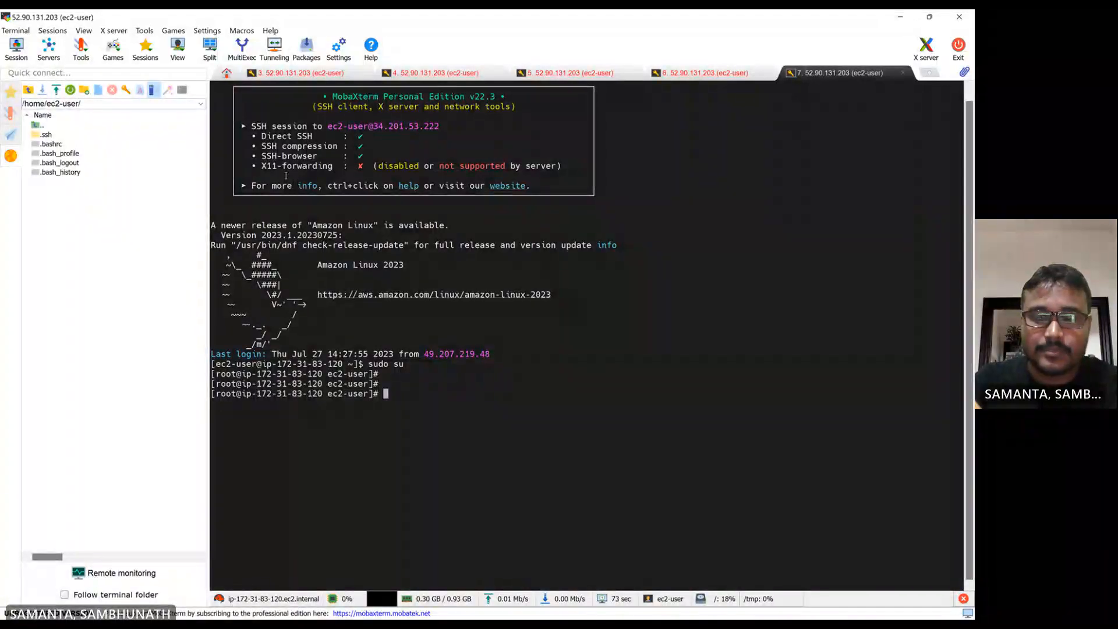
# Check the web root path in the index.html script, change directory to /var/www/html and list its files
pyautogui.write('cd /va')
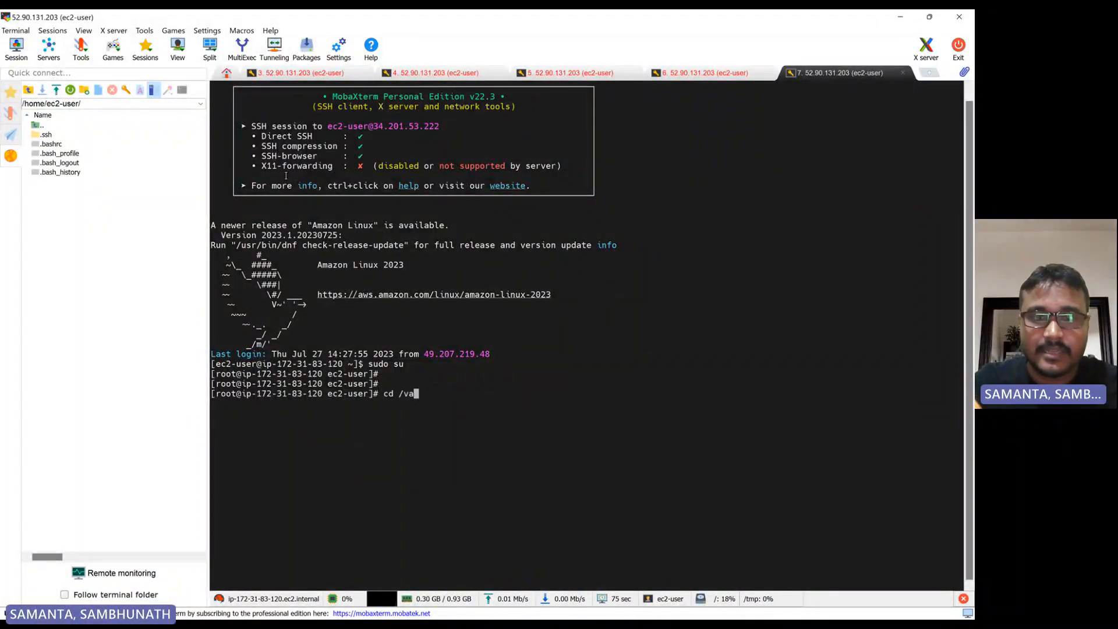
pyautogui.write('r/opt/')
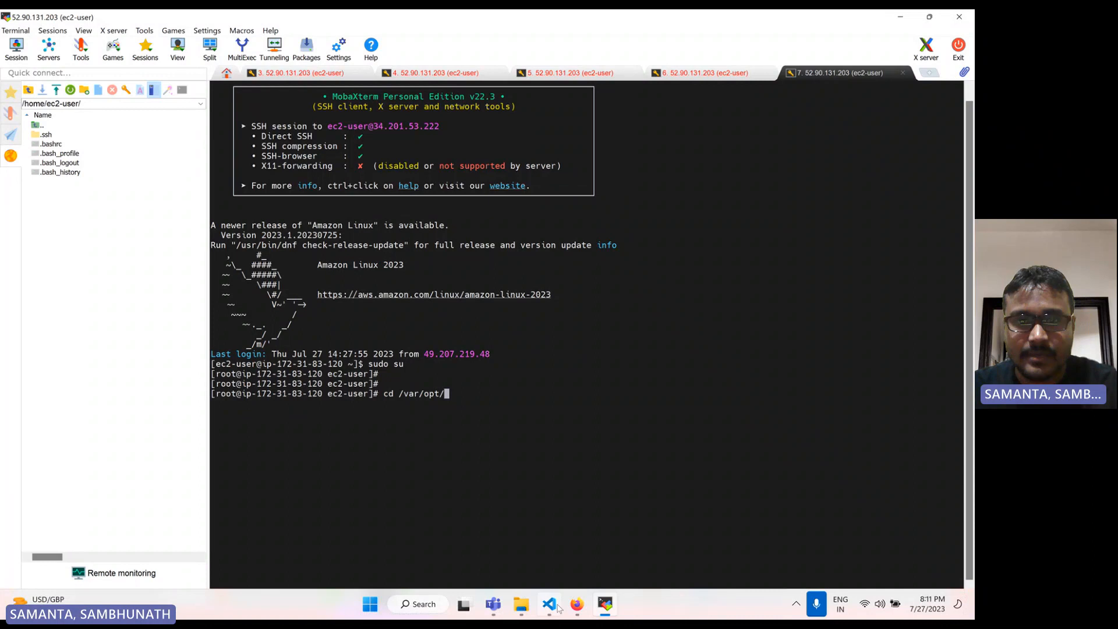
pyautogui.click(556, 607)
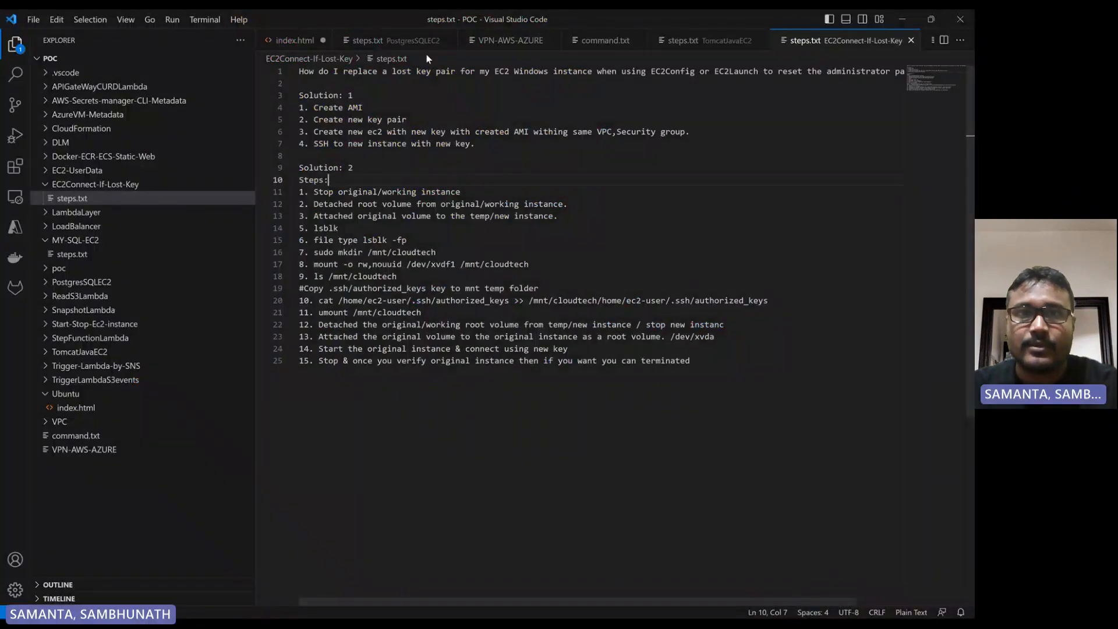
pyautogui.click(292, 40)
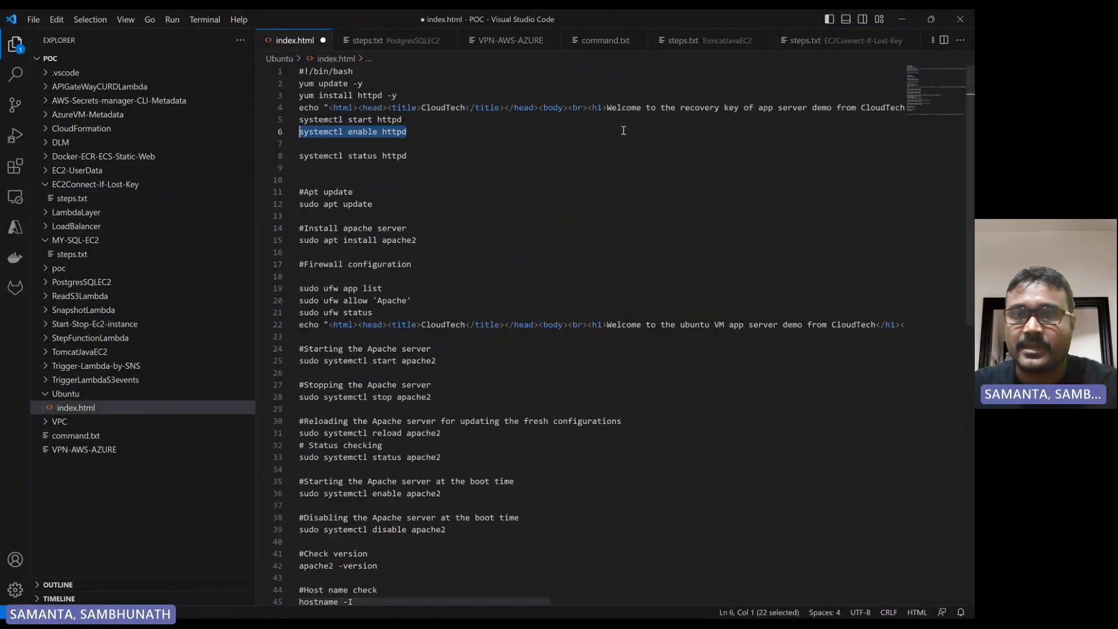
pyautogui.moveTo(531, 602); pyautogui.dragTo(885, 602)
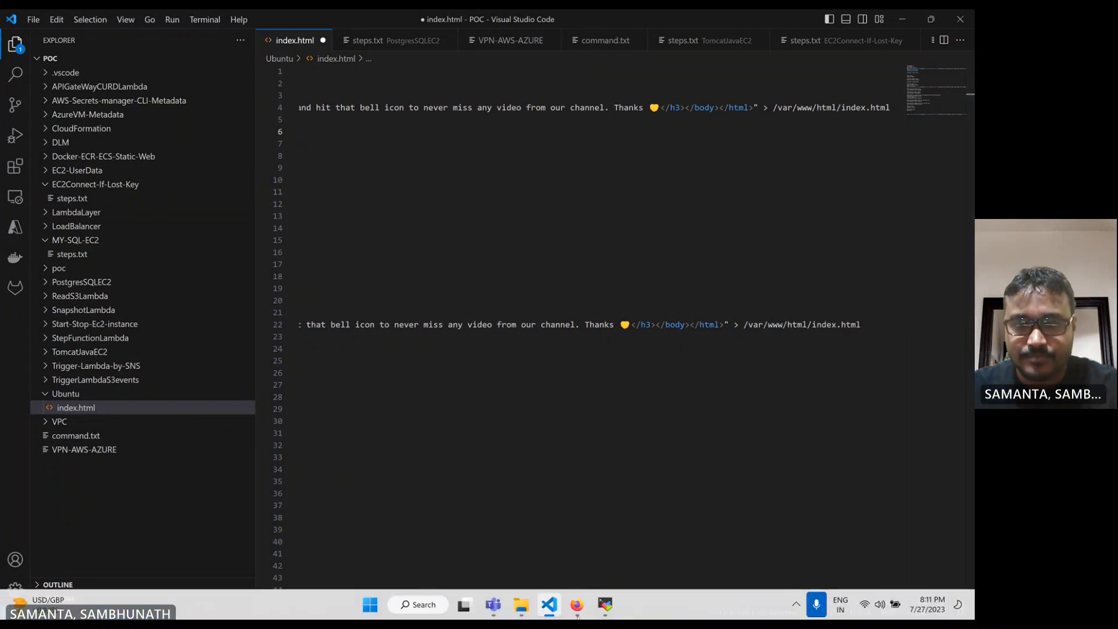
pyautogui.click(605, 606)
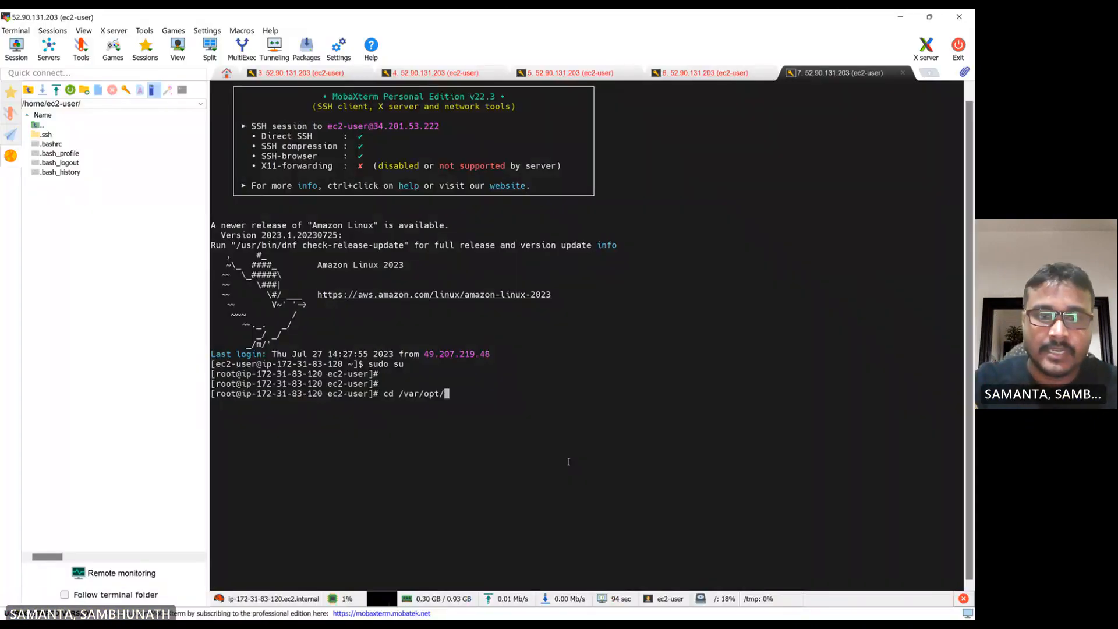
pyautogui.press('BackSpace')
pyautogui.press('BackSpace')
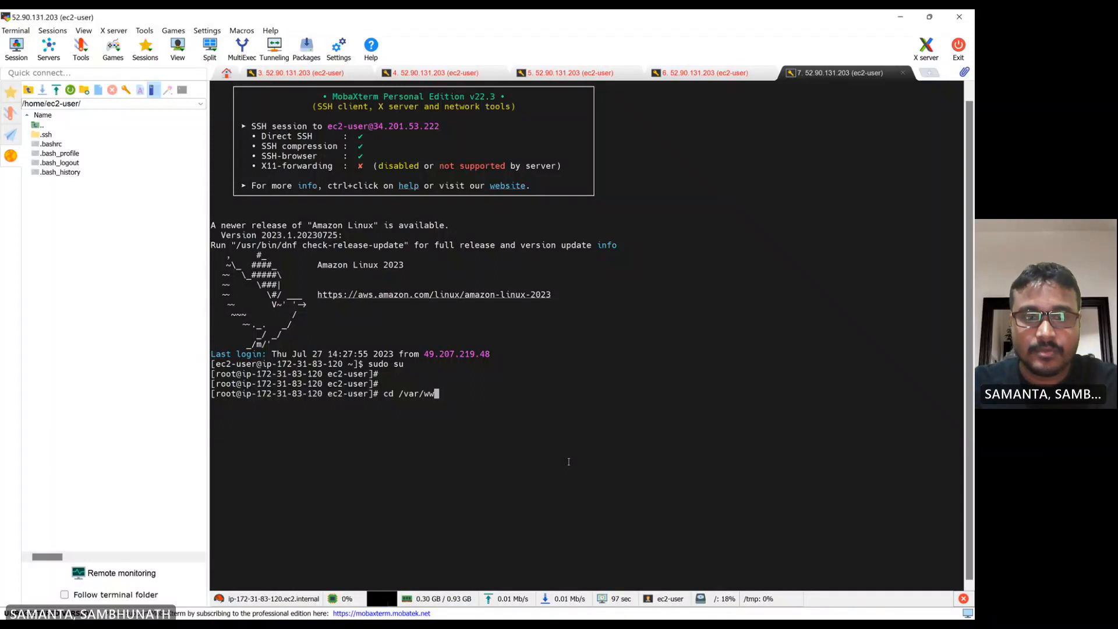
pyautogui.write('w/html/')
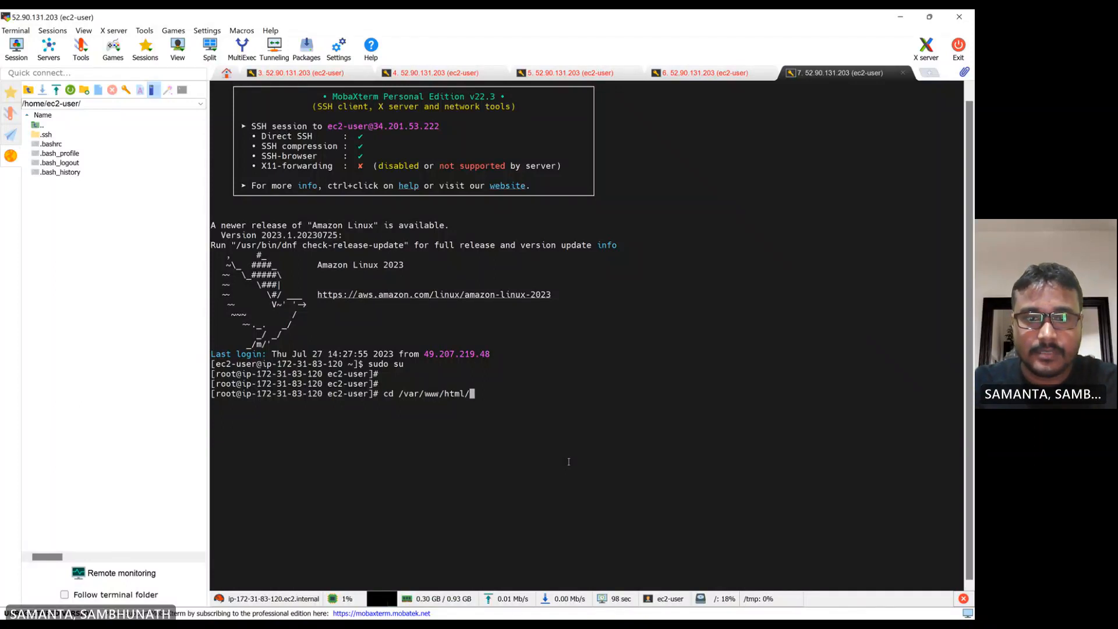
pyautogui.press('Return')
pyautogui.write('ll')
pyautogui.press('Return')
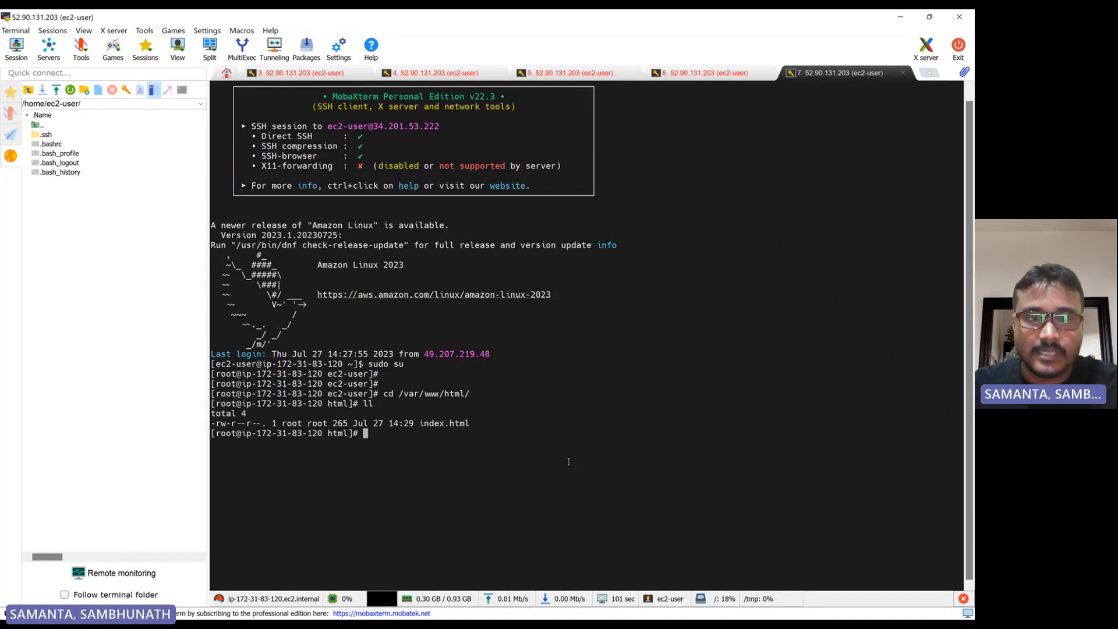
# Review the open browser tabs showing the app web pages, the AMI list and the instances list
pyautogui.doubleClick(454, 423)
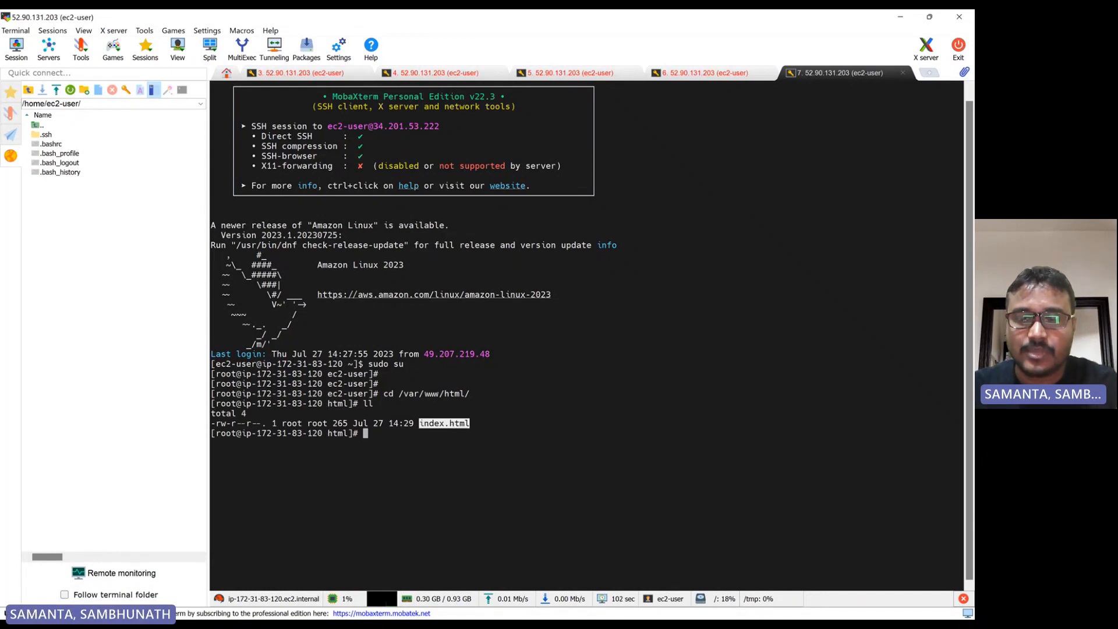
pyautogui.click(577, 608)
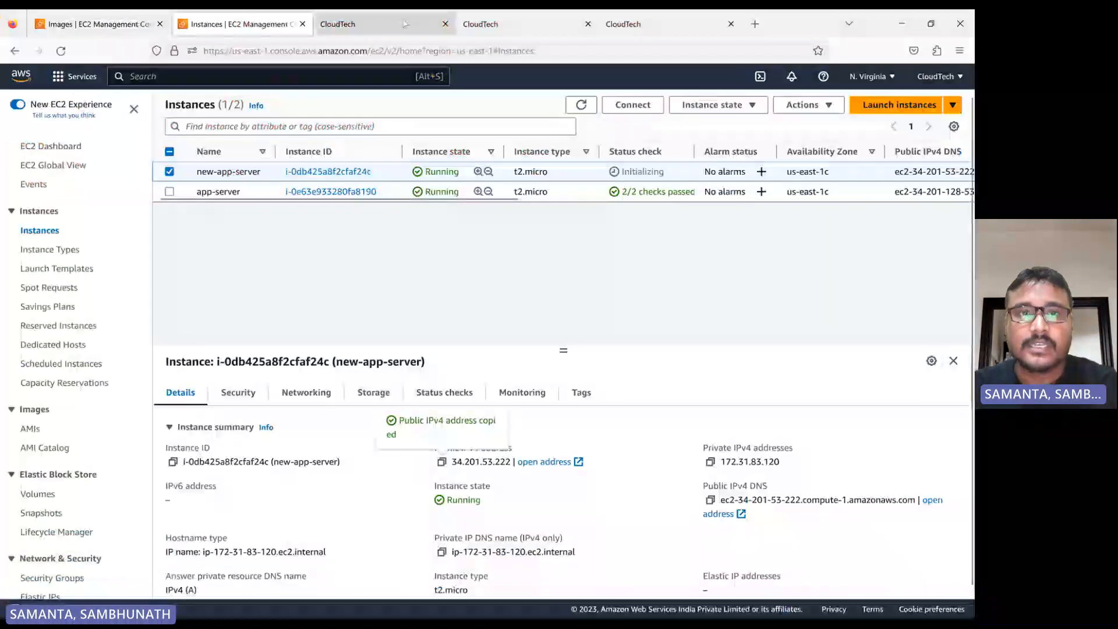
pyautogui.click(532, 27)
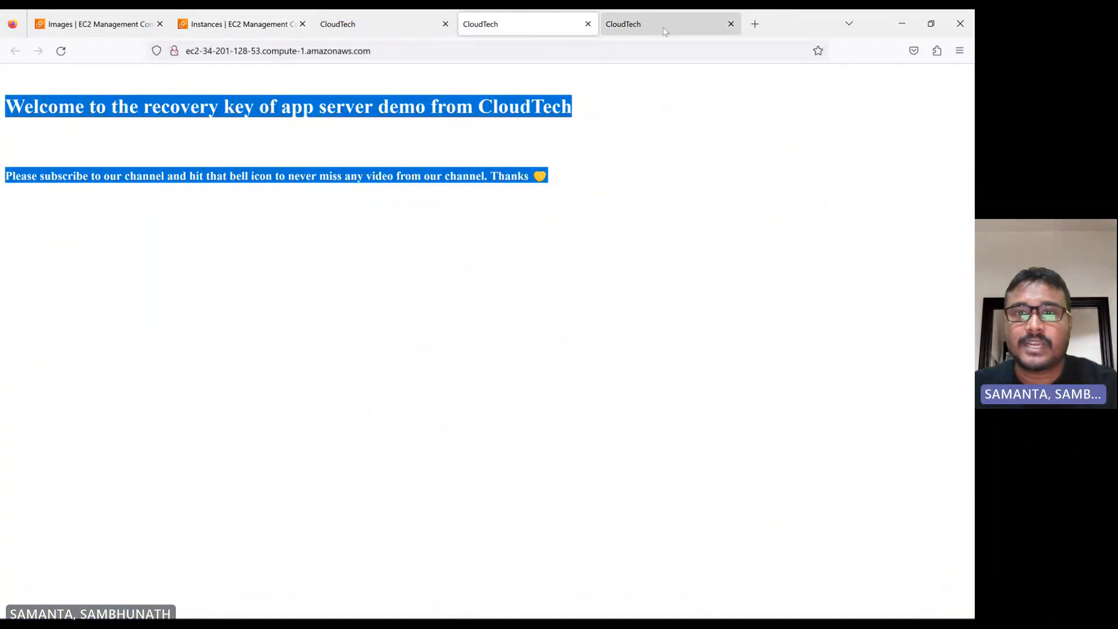
pyautogui.click(643, 28)
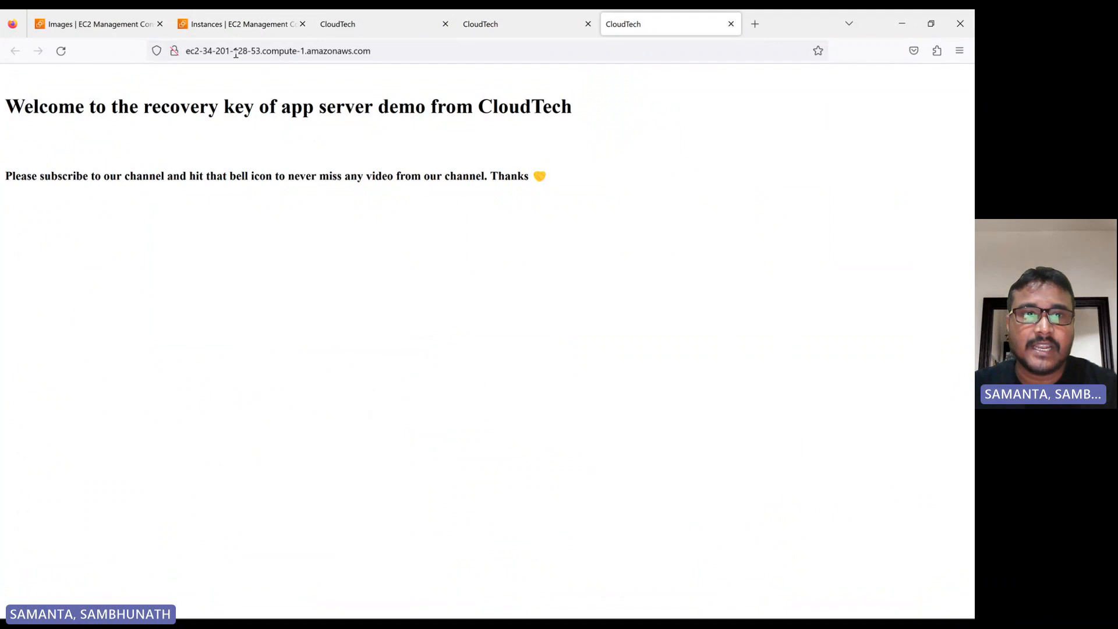
pyautogui.click(96, 23)
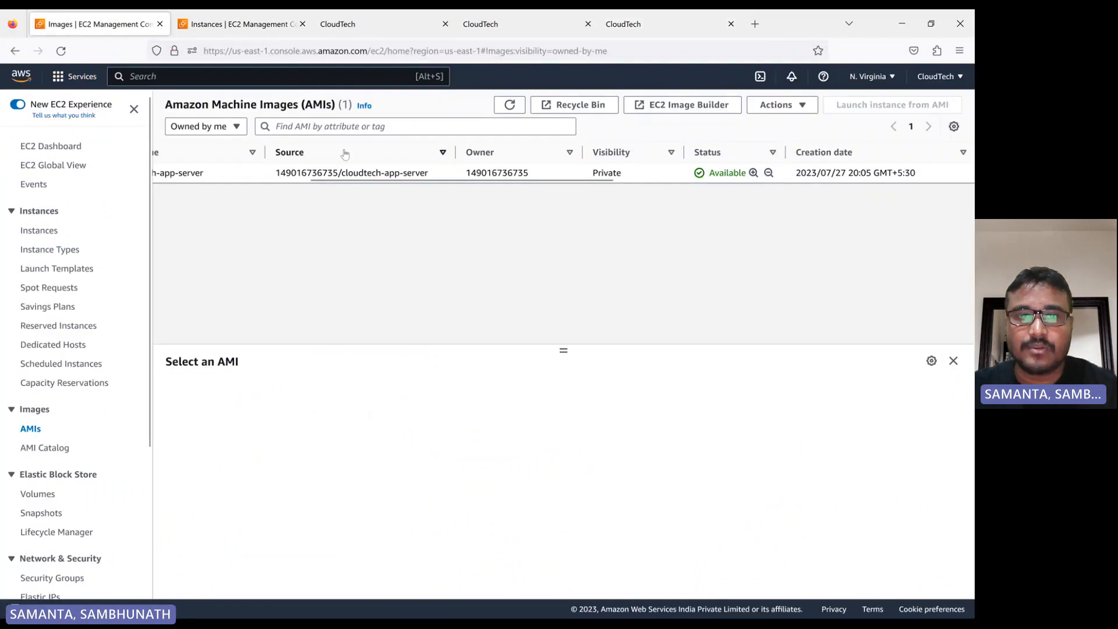
pyautogui.moveTo(346, 180); pyautogui.dragTo(168, 196)
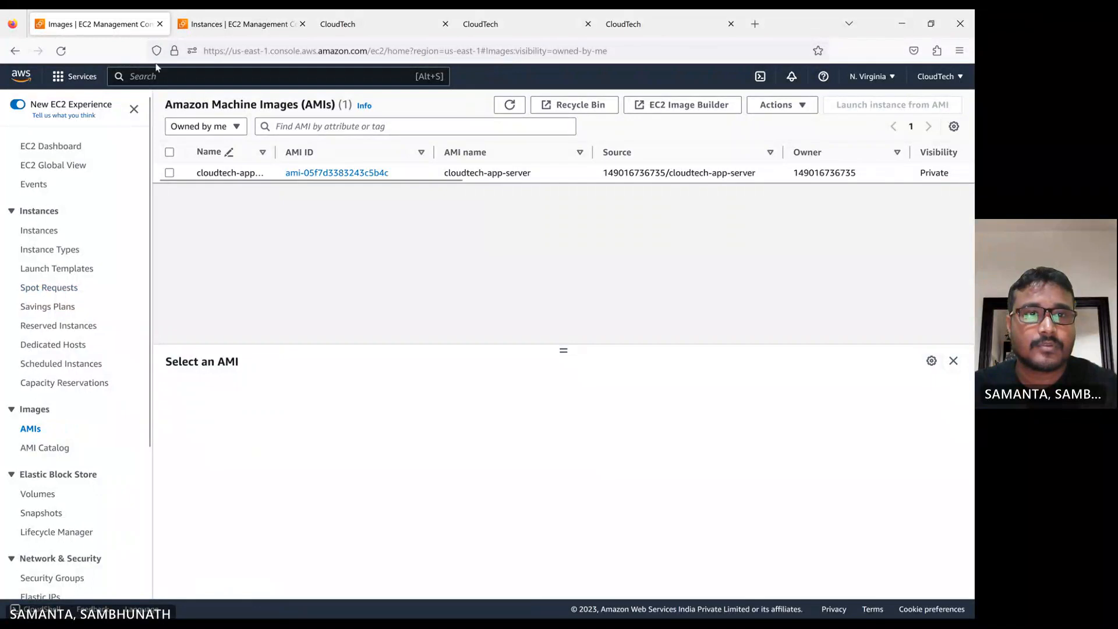
pyautogui.click(256, 26)
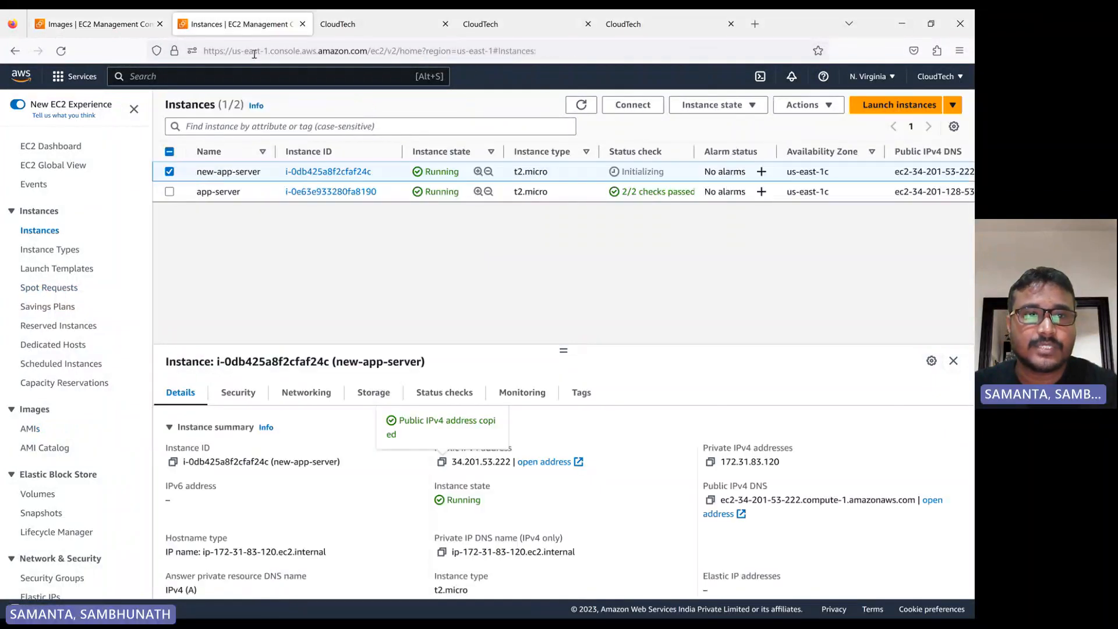
# Start launching a new instance and name it new-server
pyautogui.click(169, 171)
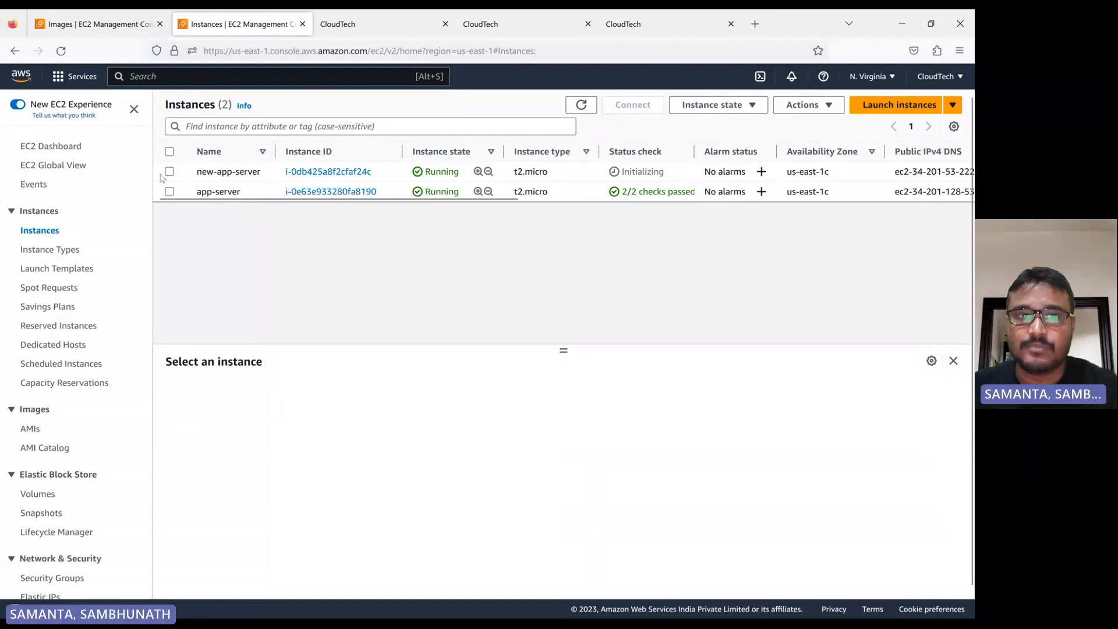
pyautogui.click(880, 113)
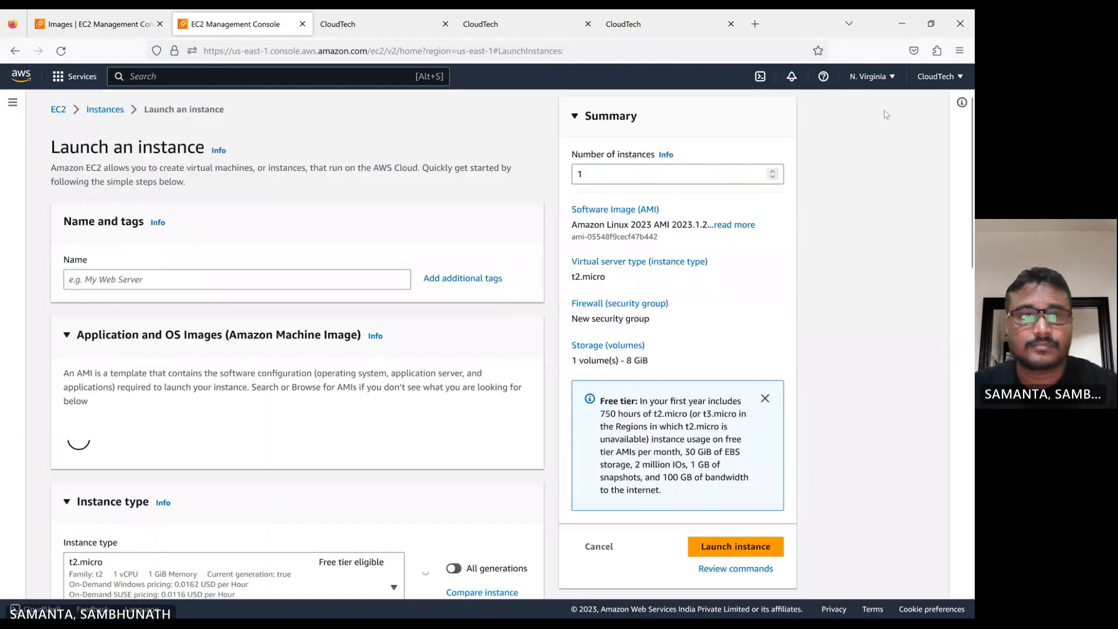
pyautogui.click(128, 281)
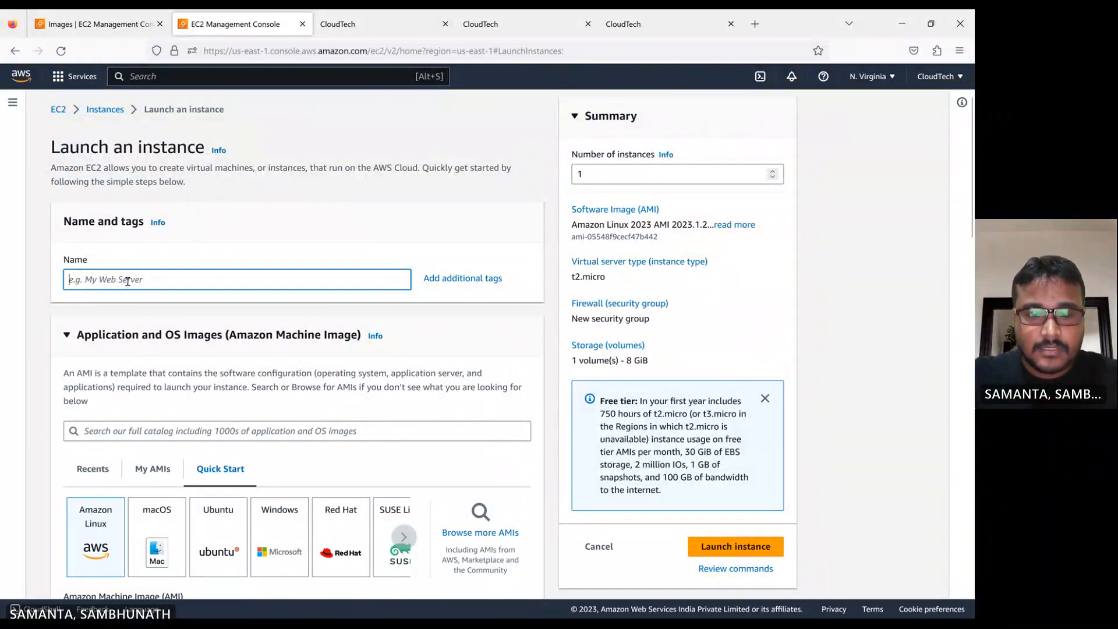
pyautogui.write('new')
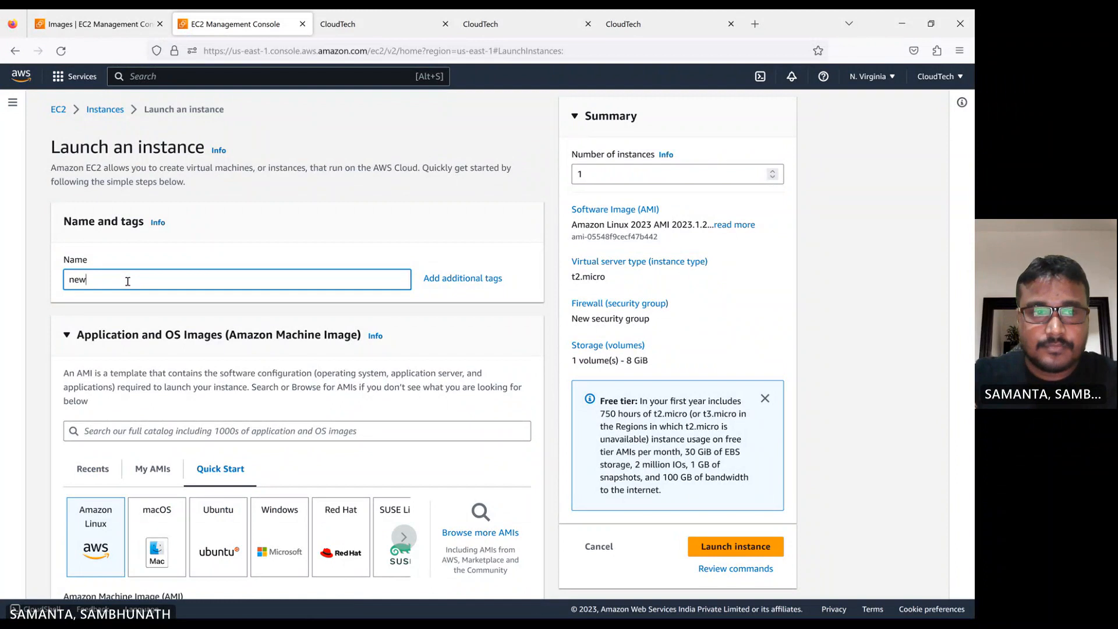
pyautogui.write('-serv')
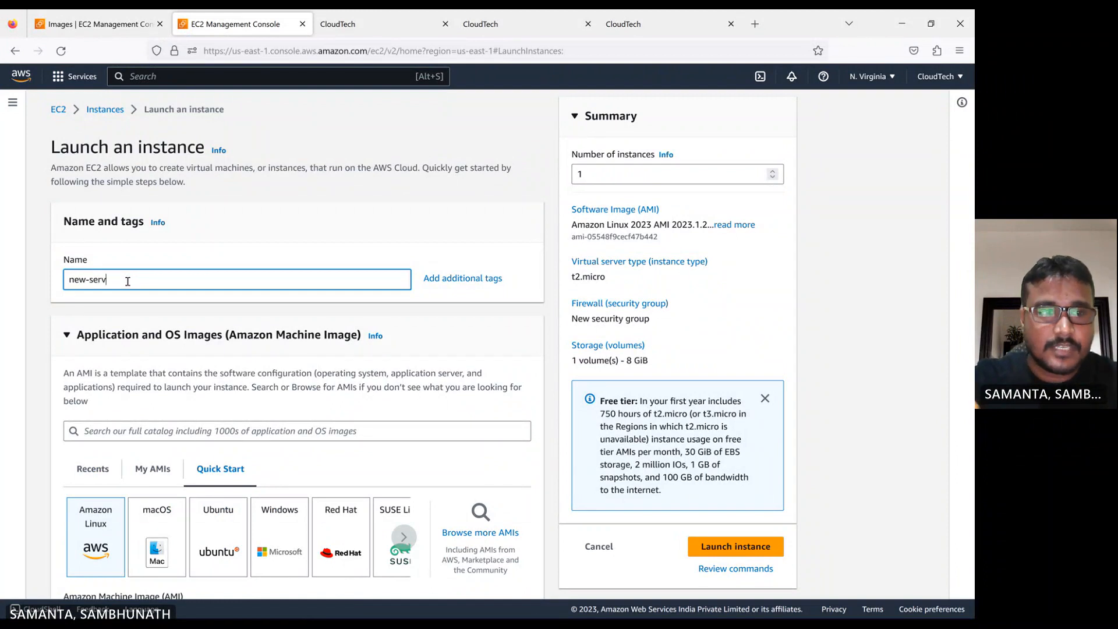
pyautogui.write('er')
# Select the test-new key pair for the new instance
pyautogui.click(244, 348)
pyautogui.scroll(-1, 244, 348)
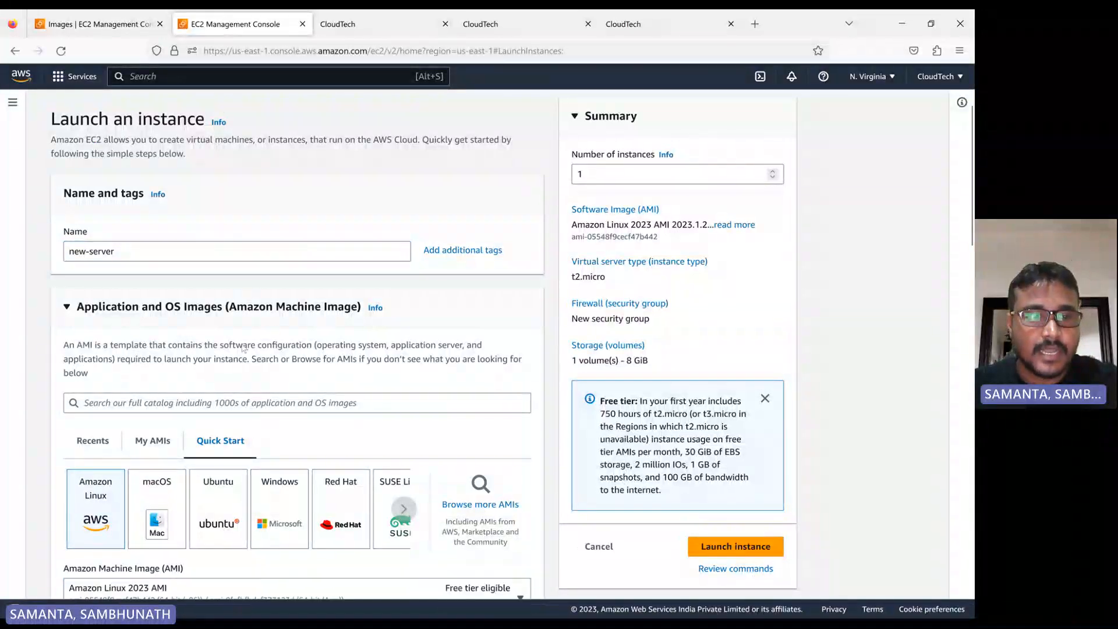
pyautogui.scroll(-3, 244, 348)
pyautogui.scroll(-2, 200, 367)
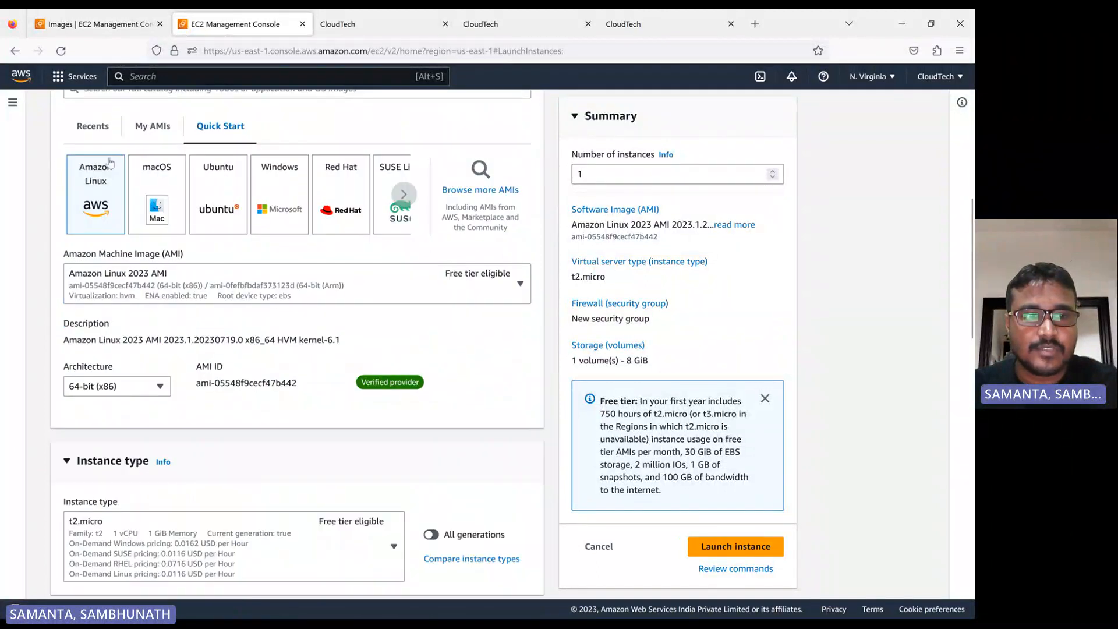
pyautogui.scroll(-5, 161, 270)
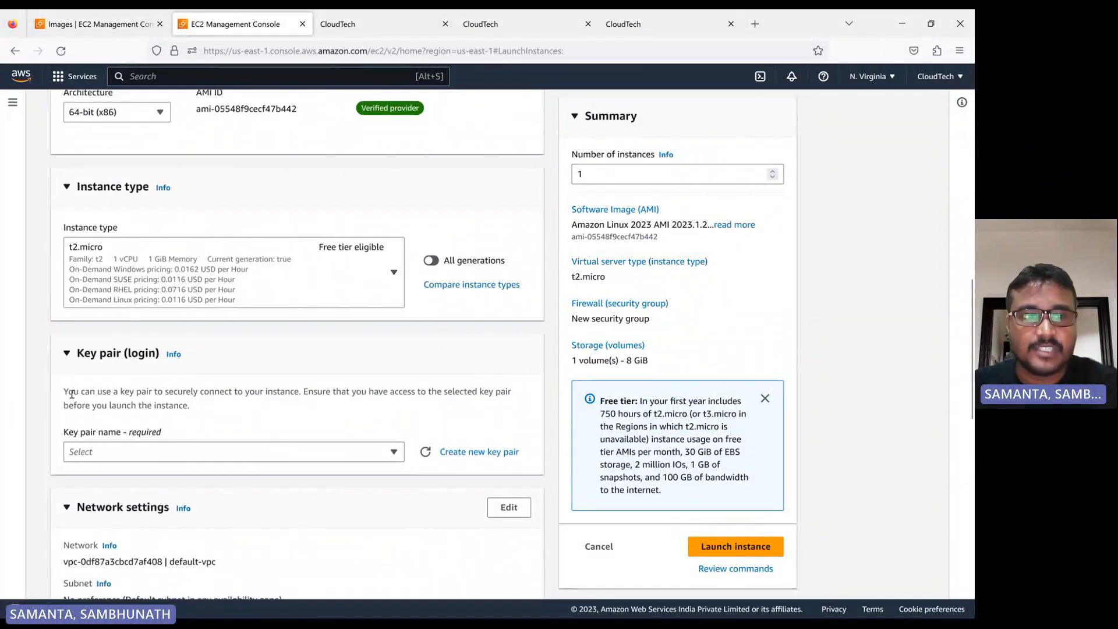
pyautogui.click(100, 453)
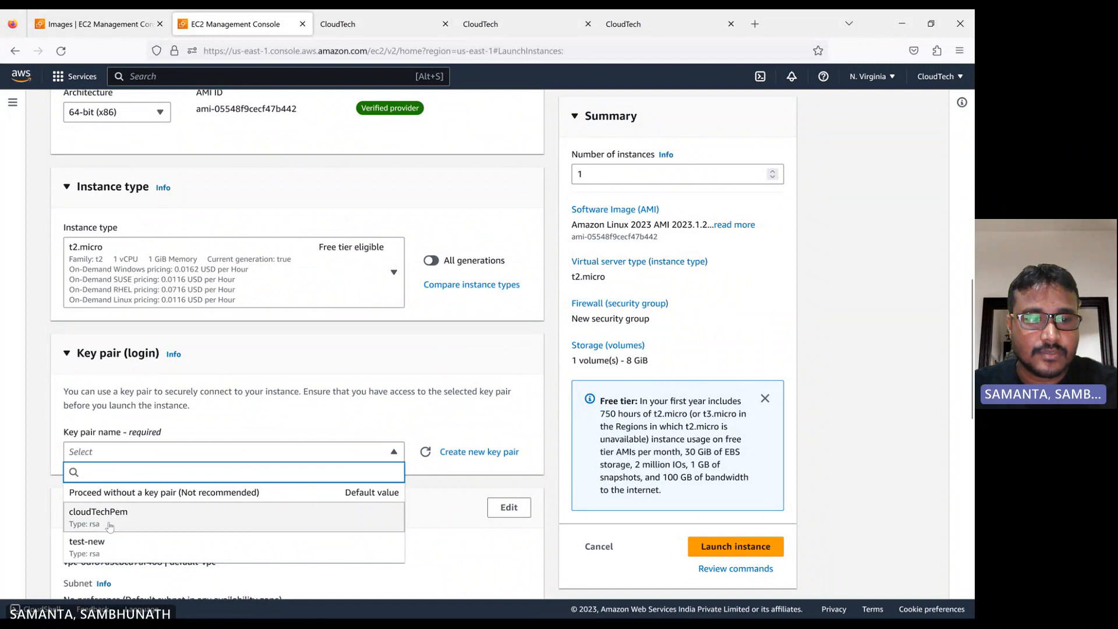
pyautogui.click(89, 547)
# Choose the existing CloudTech-Demo security group for the instance's firewall
pyautogui.scroll(-1, 216, 448)
pyautogui.scroll(-3, 217, 448)
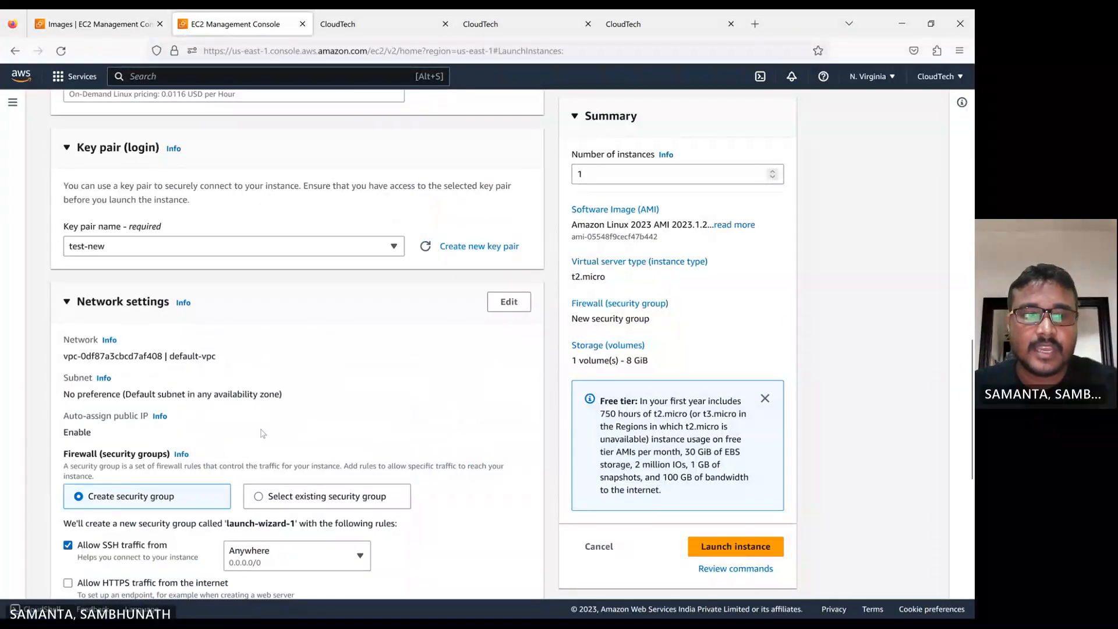
pyautogui.scroll(-4, 126, 390)
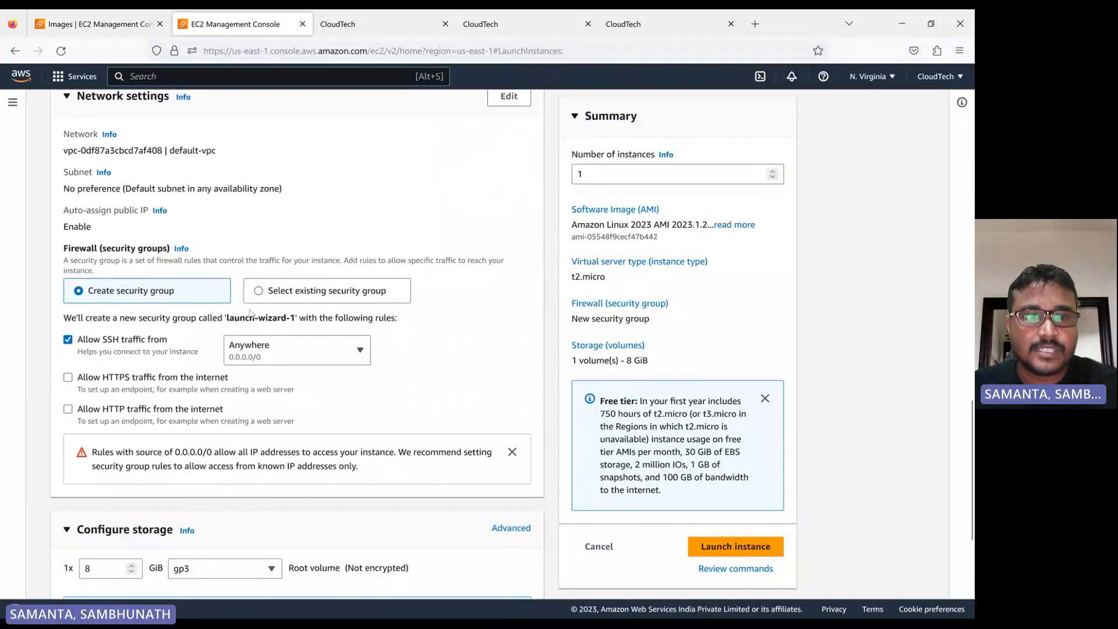
pyautogui.click(258, 291)
pyautogui.click(173, 337)
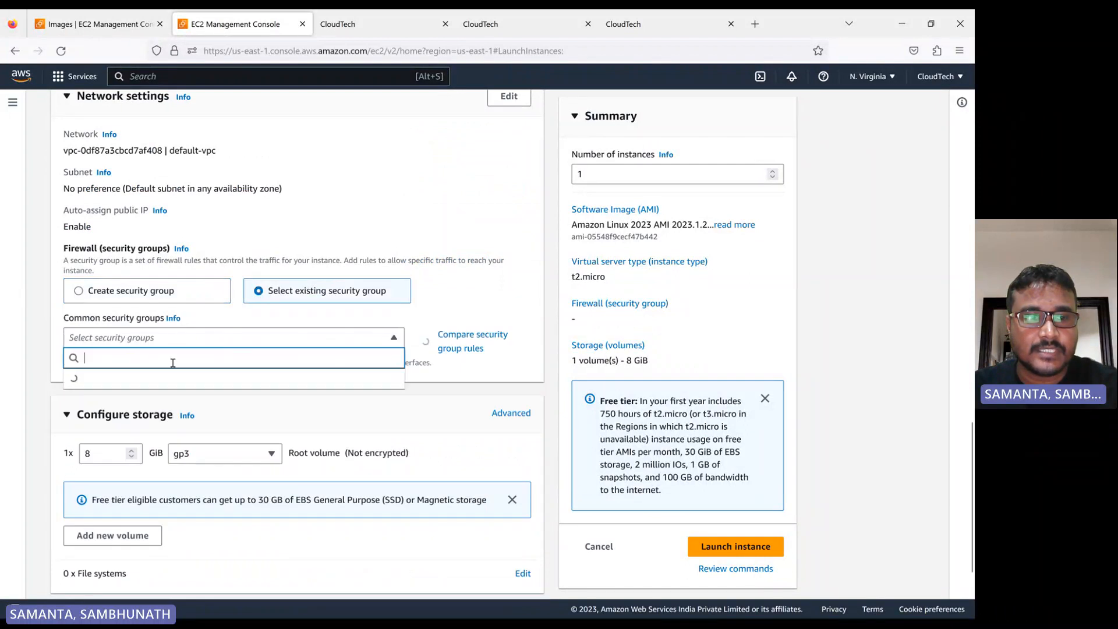
pyautogui.click(111, 424)
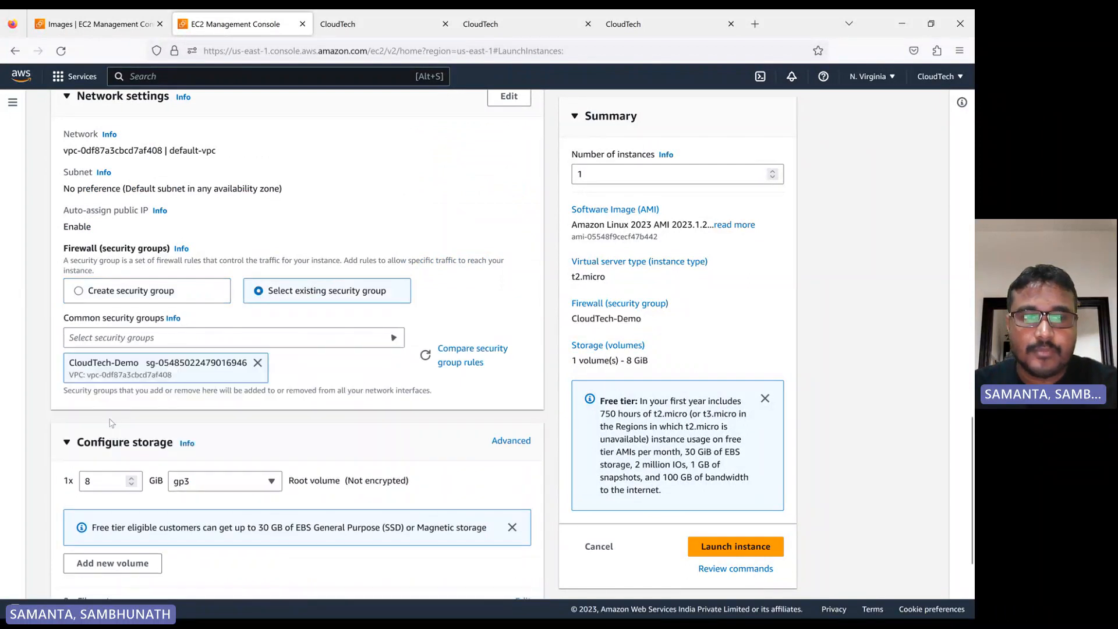
# Set the root volume size to 9 GiB and launch the new instance
pyautogui.click(101, 480)
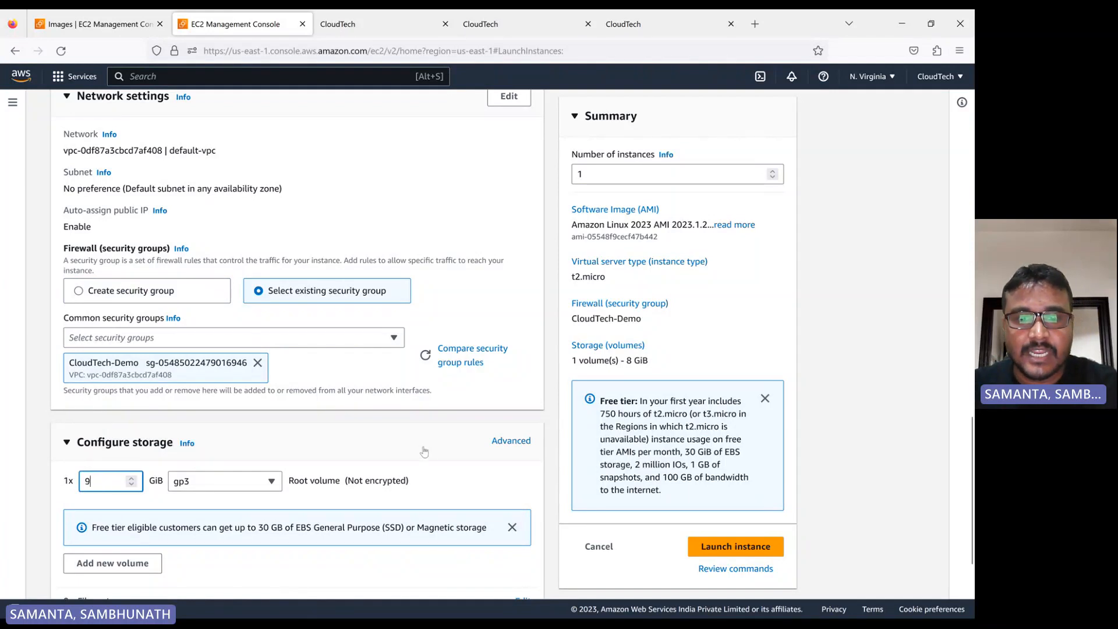
pyautogui.scroll(-1, 427, 449)
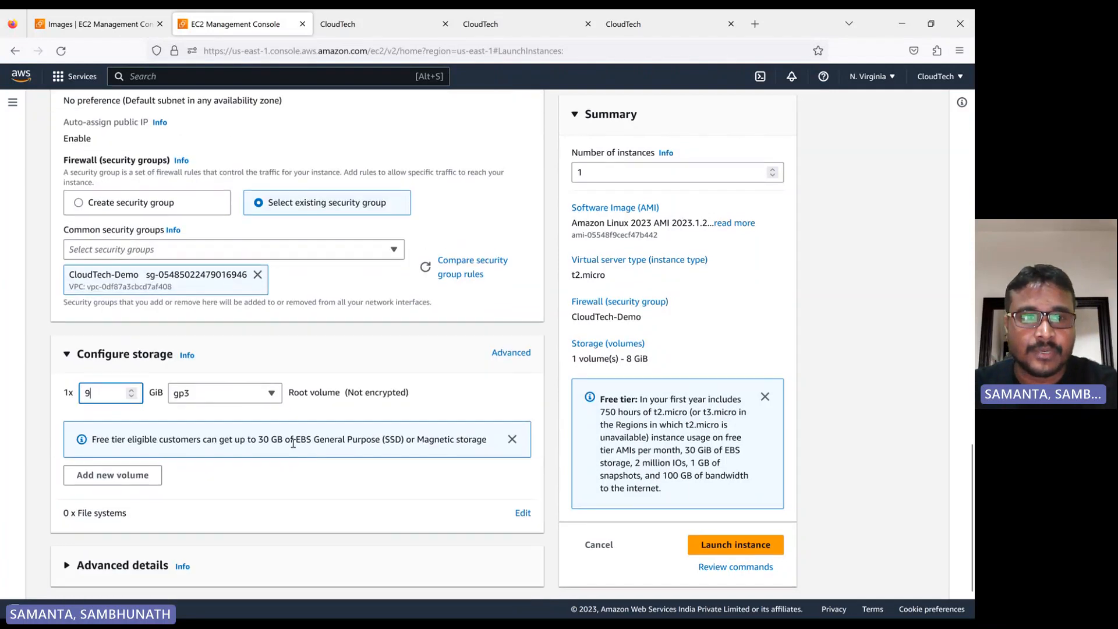
pyautogui.scroll(5, 350, 448)
pyautogui.scroll(10, 297, 448)
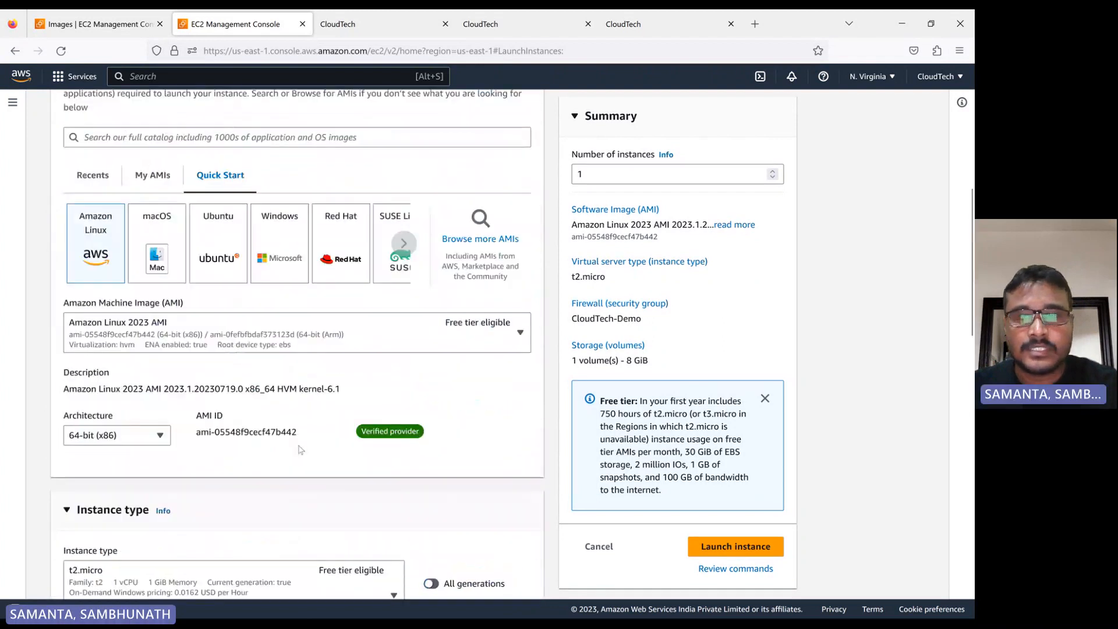
pyautogui.click(719, 548)
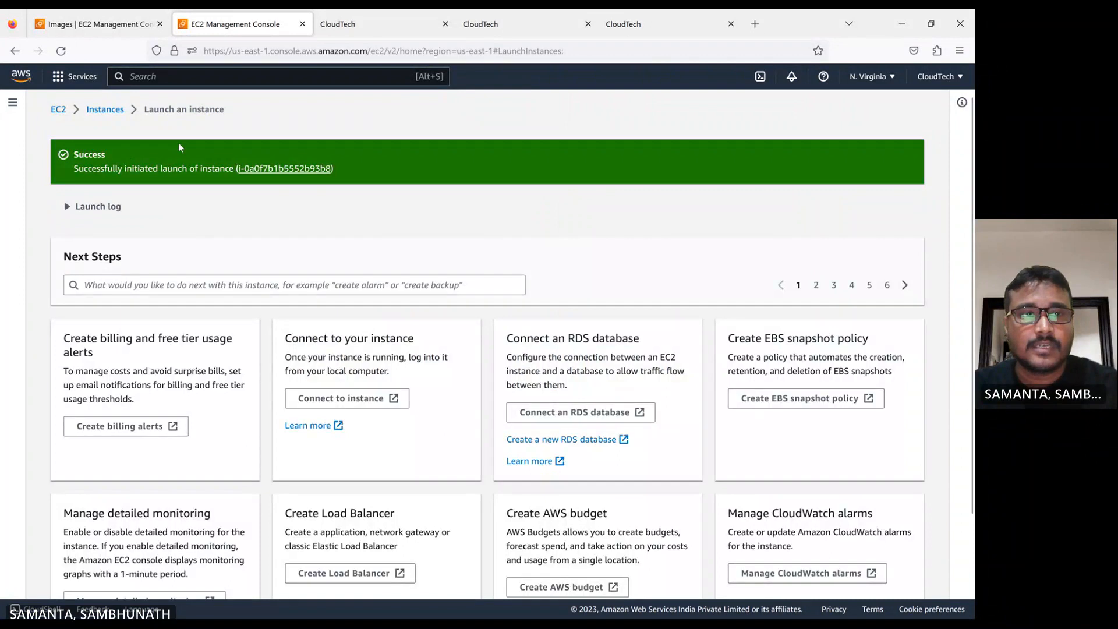
# Return to the instances list and review the Solution 2 steps in the lost-key notes file
pyautogui.click(106, 110)
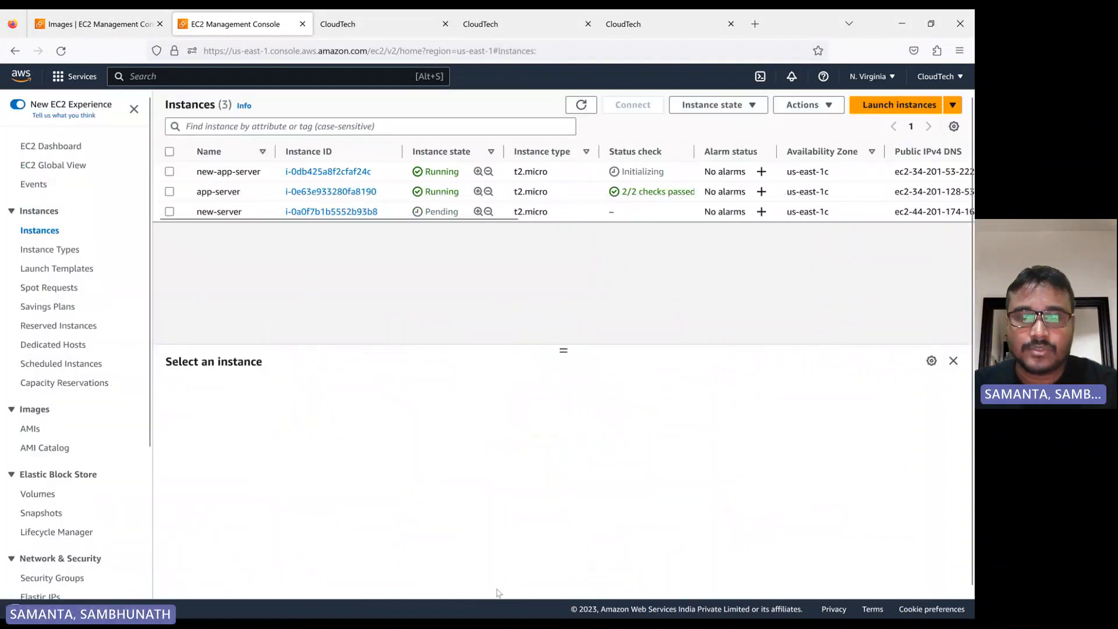
pyautogui.click(549, 603)
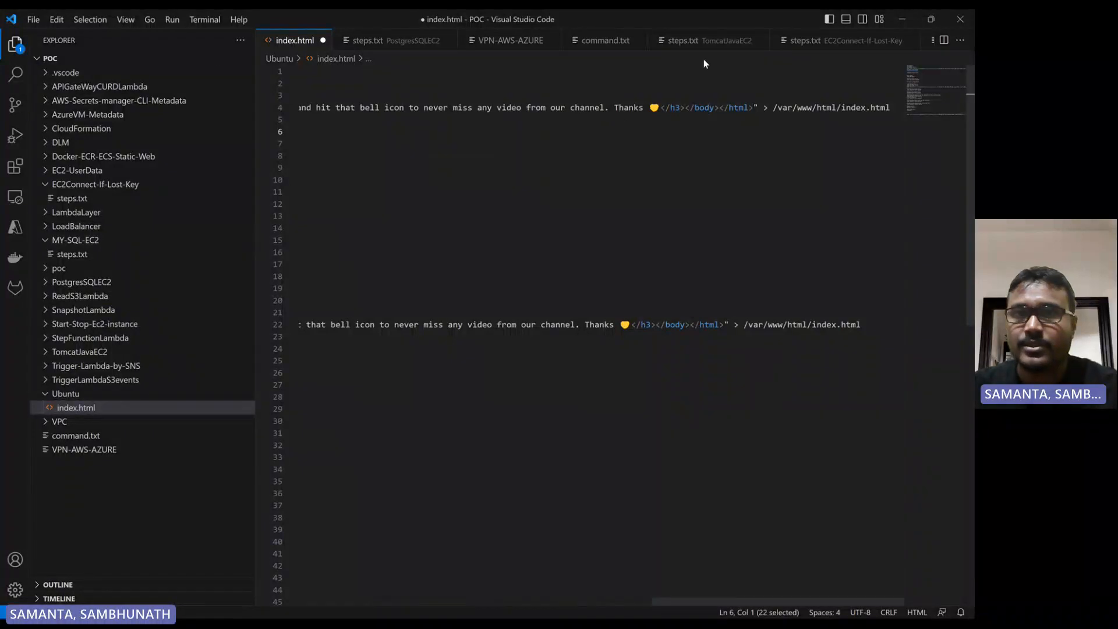
pyautogui.click(816, 42)
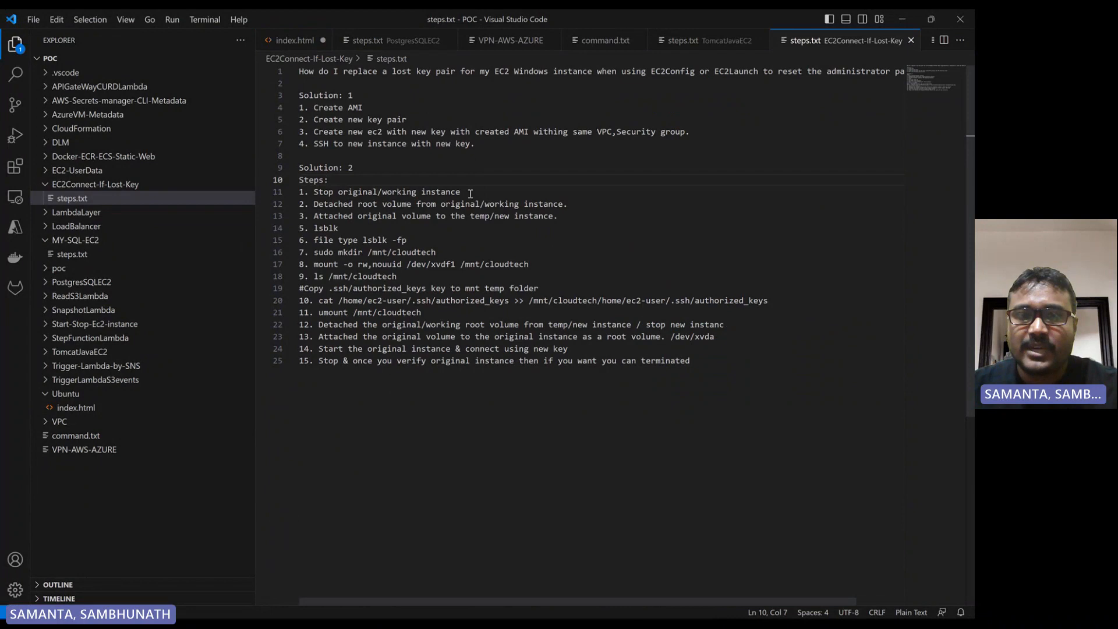
pyautogui.moveTo(470, 194); pyautogui.dragTo(317, 216)
pyautogui.click(312, 203)
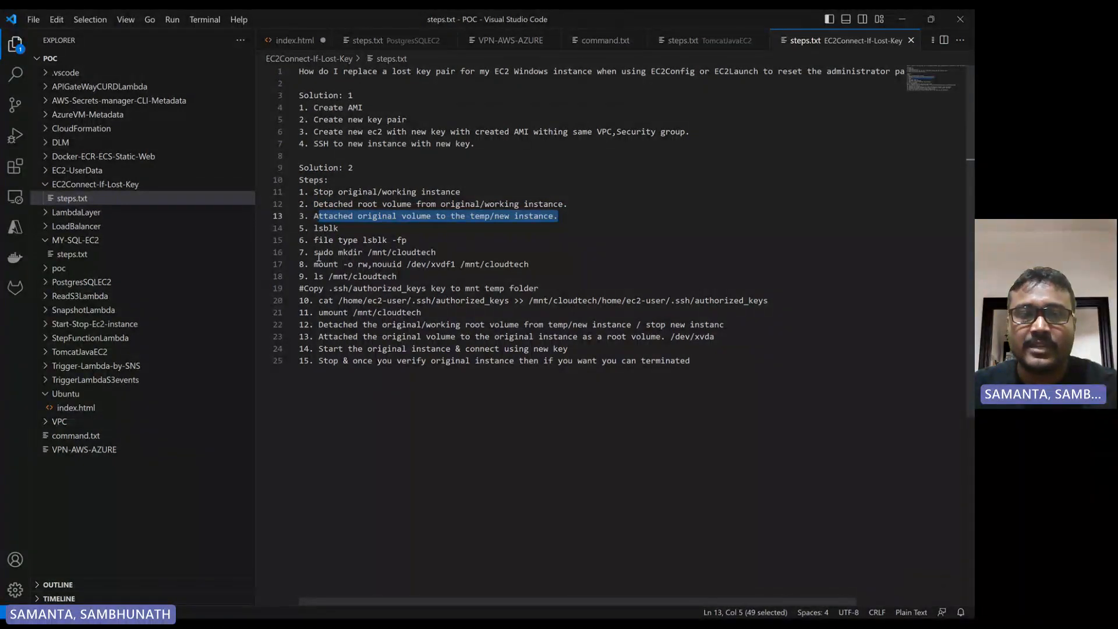
pyautogui.moveTo(436, 252); pyautogui.dragTo(528, 265)
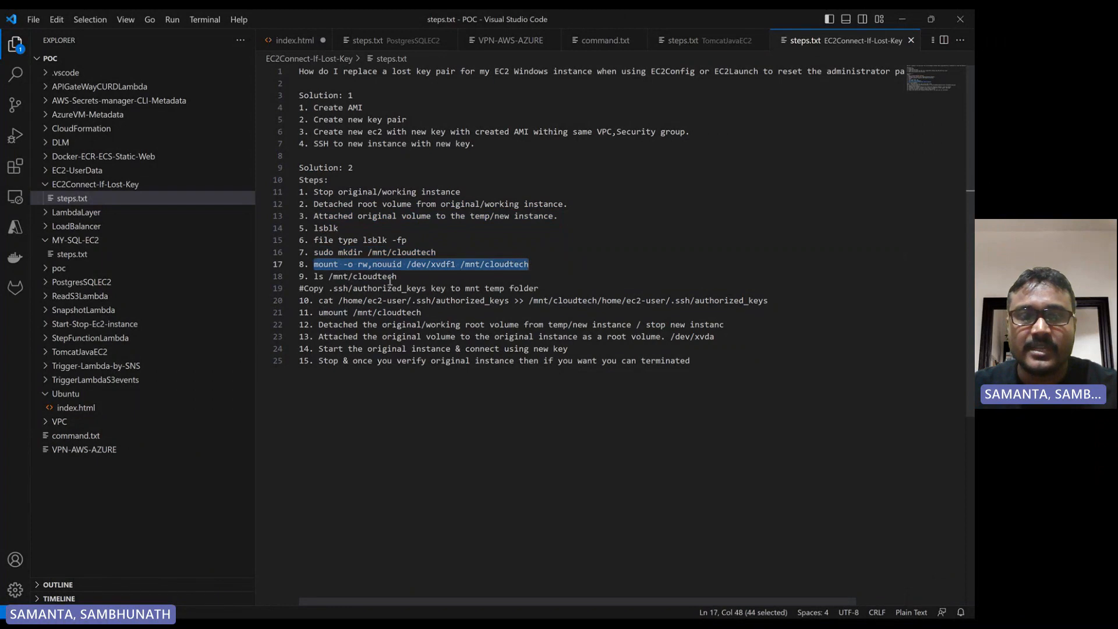
pyautogui.doubleClick(388, 275)
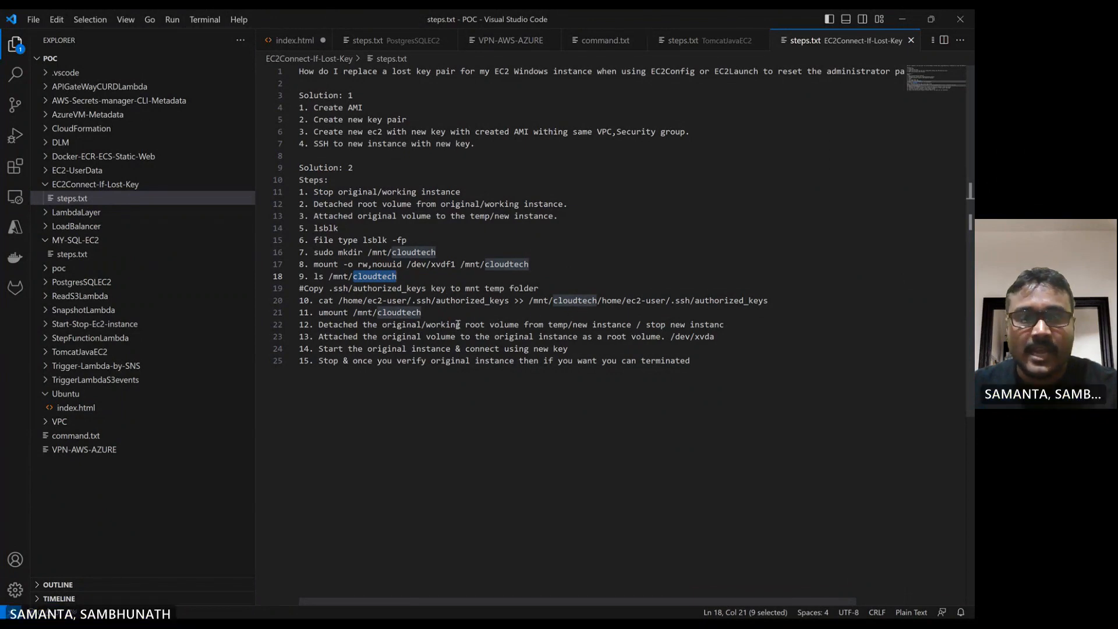
pyautogui.moveTo(430, 312); pyautogui.dragTo(313, 312)
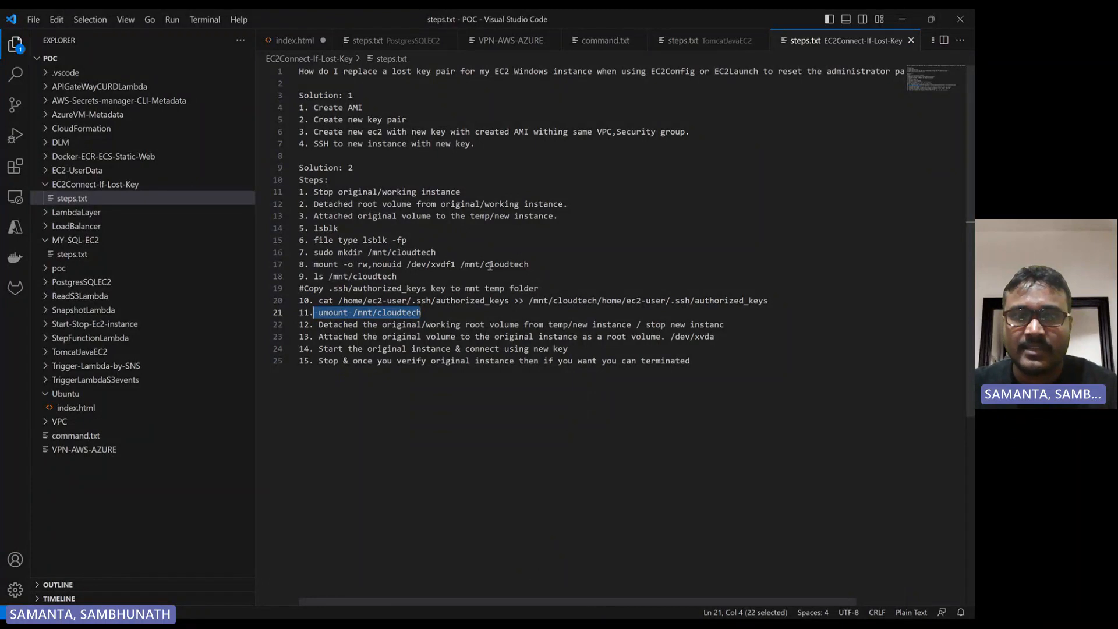
pyautogui.click(519, 606)
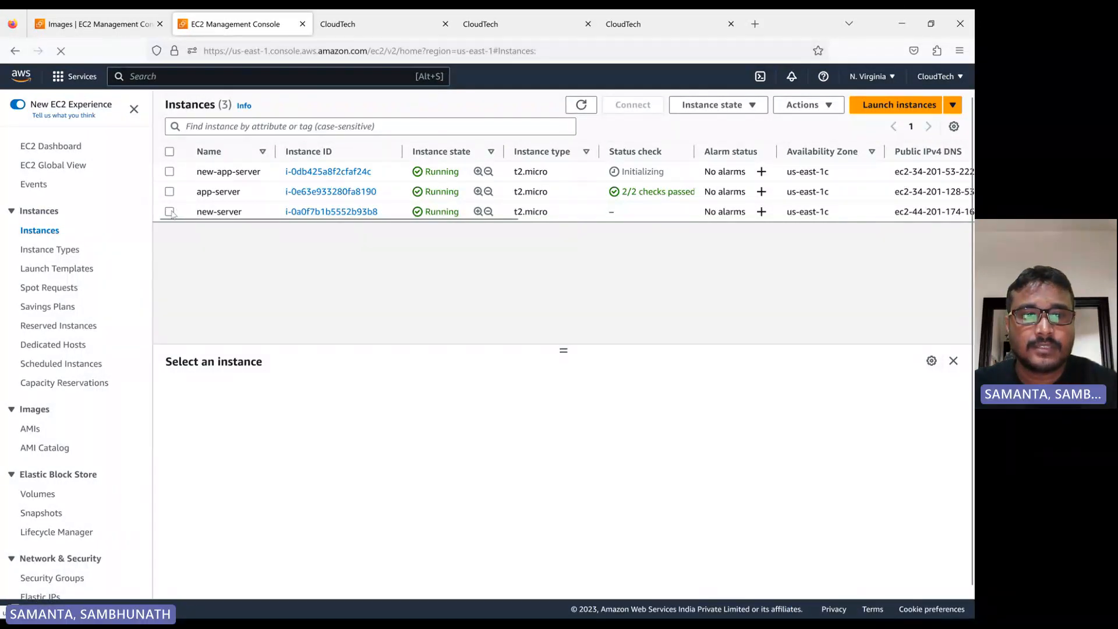
# Copy new-server's public IPv4 address and start a new SSH session using it as the remote host
pyautogui.click(170, 212)
pyautogui.click(442, 461)
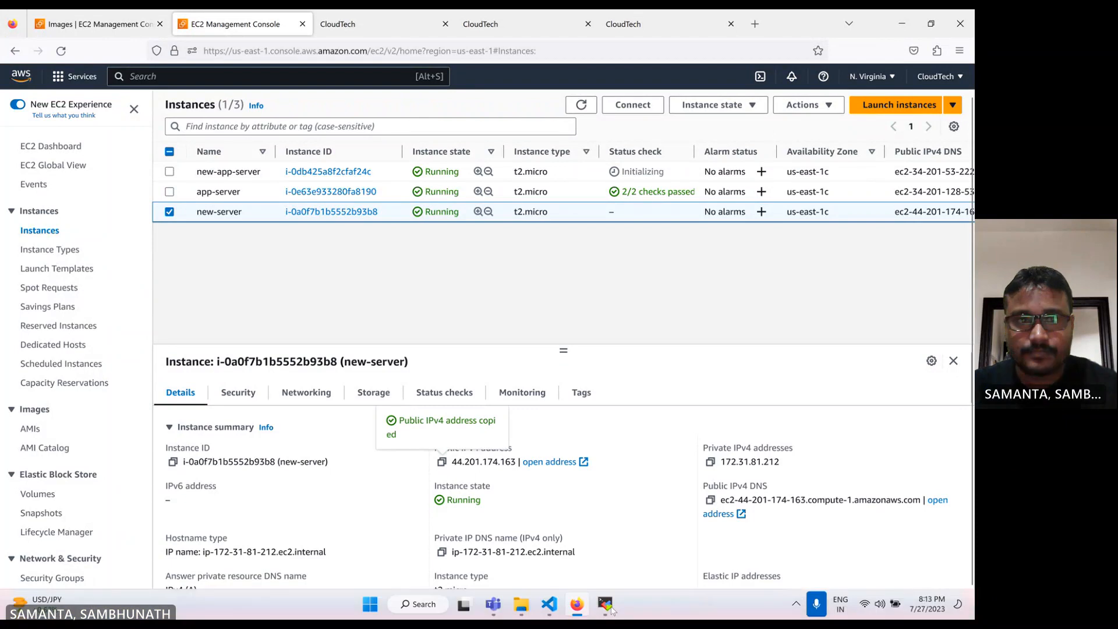
pyautogui.click(613, 601)
pyautogui.click(16, 46)
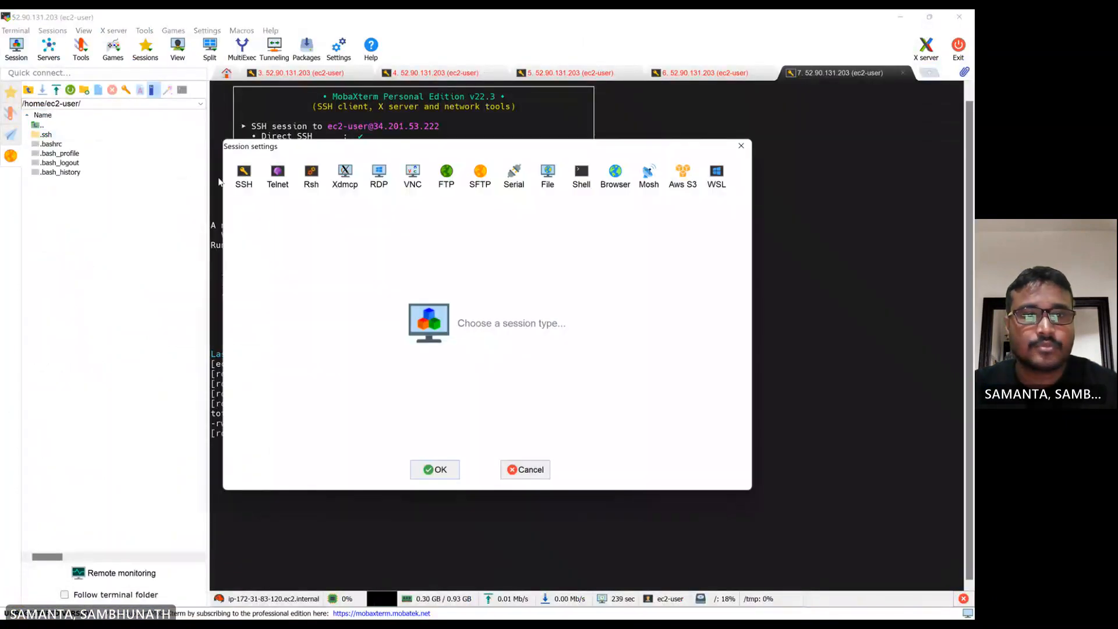
pyautogui.click(244, 174)
pyautogui.click(320, 247)
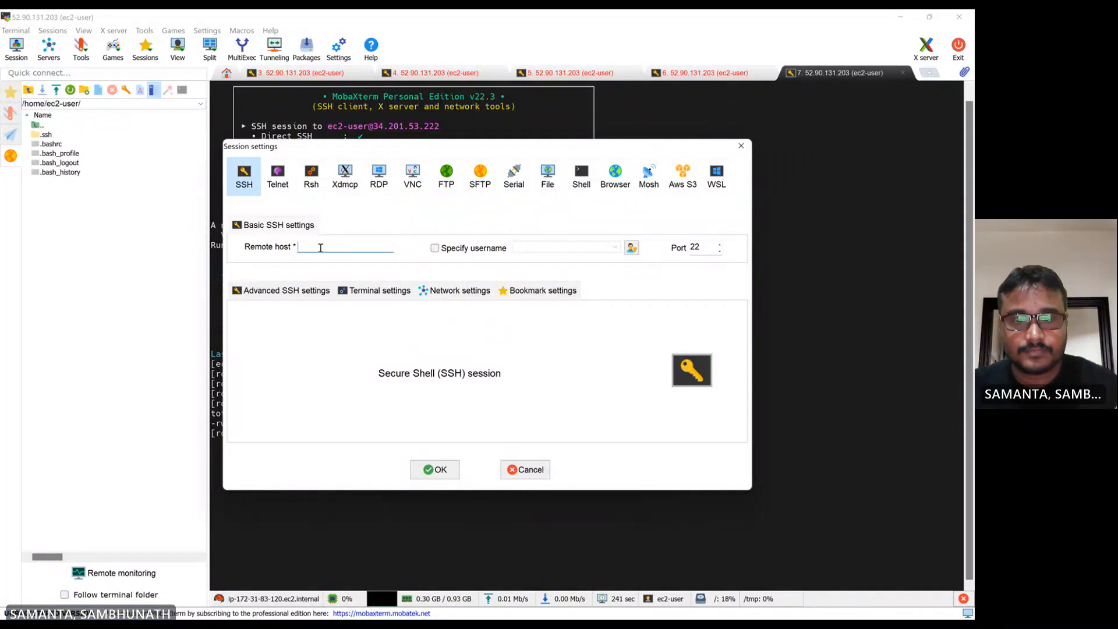
pyautogui.hotkey('ctrl', 'v')
# Set the SSH username to ec2-user and the private key to test-new.pem, then connect
pyautogui.click(435, 248)
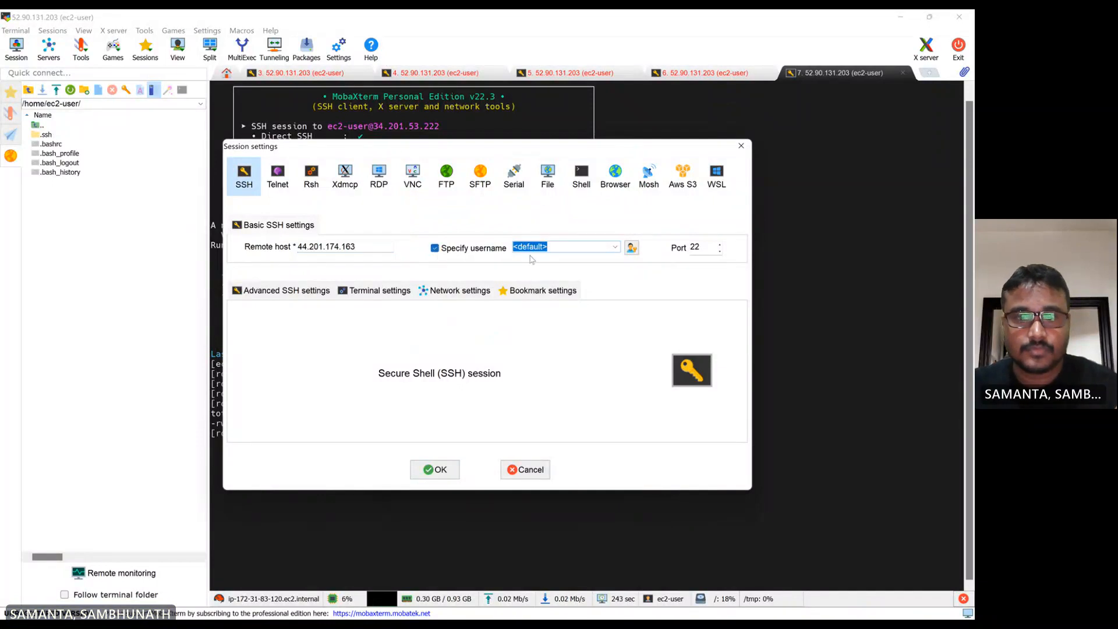
pyautogui.write('ec2')
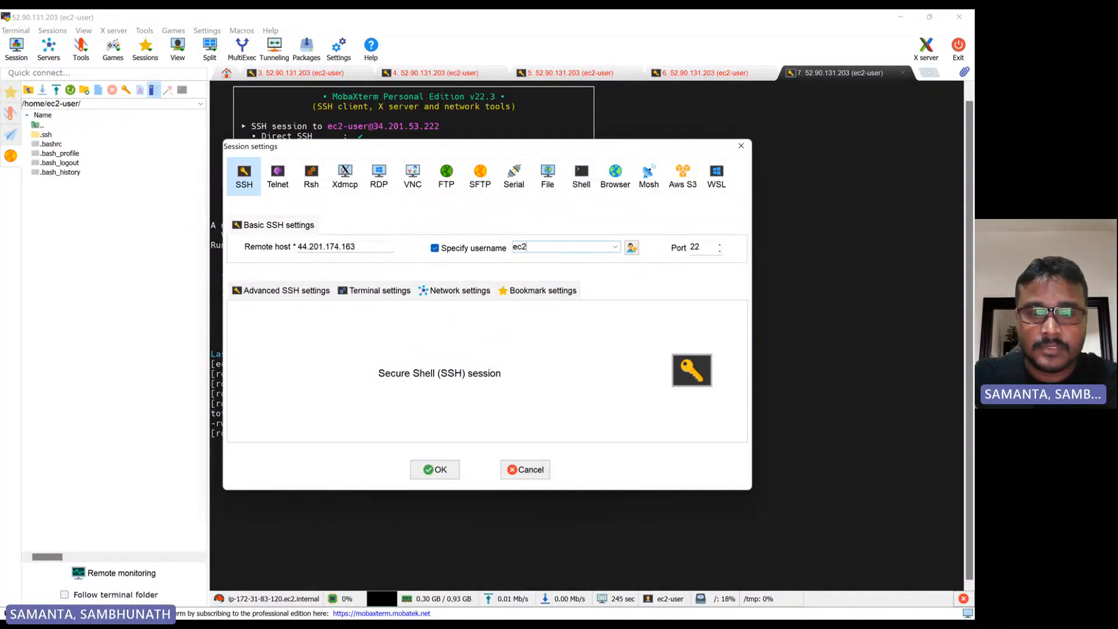
pyautogui.write('-user')
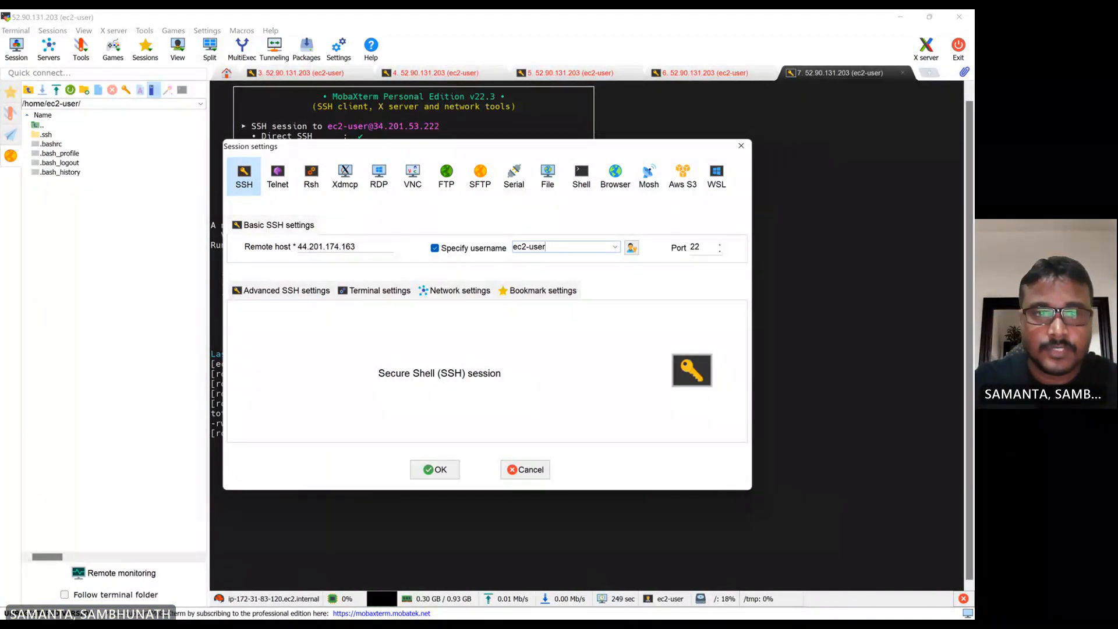
pyautogui.click(301, 293)
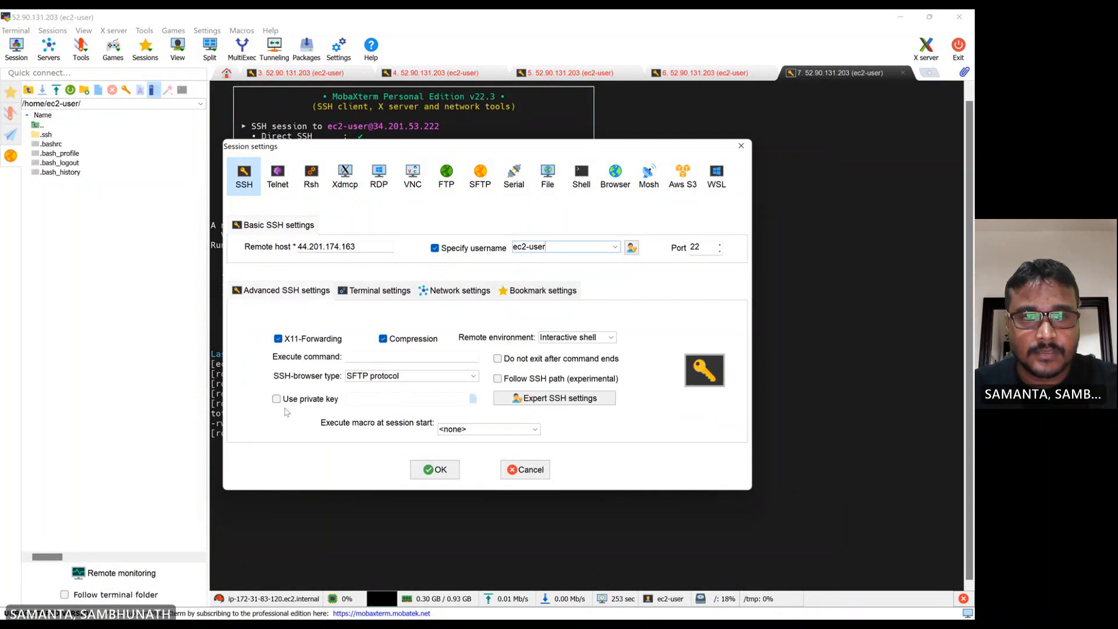
pyautogui.click(277, 399)
pyautogui.click(474, 404)
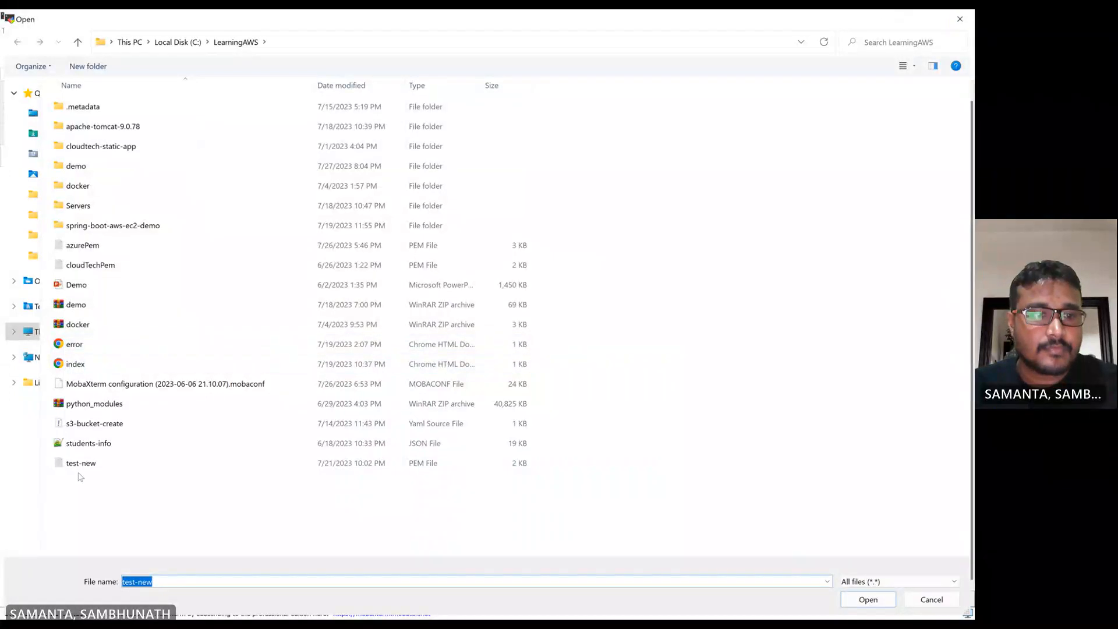
pyautogui.doubleClick(80, 473)
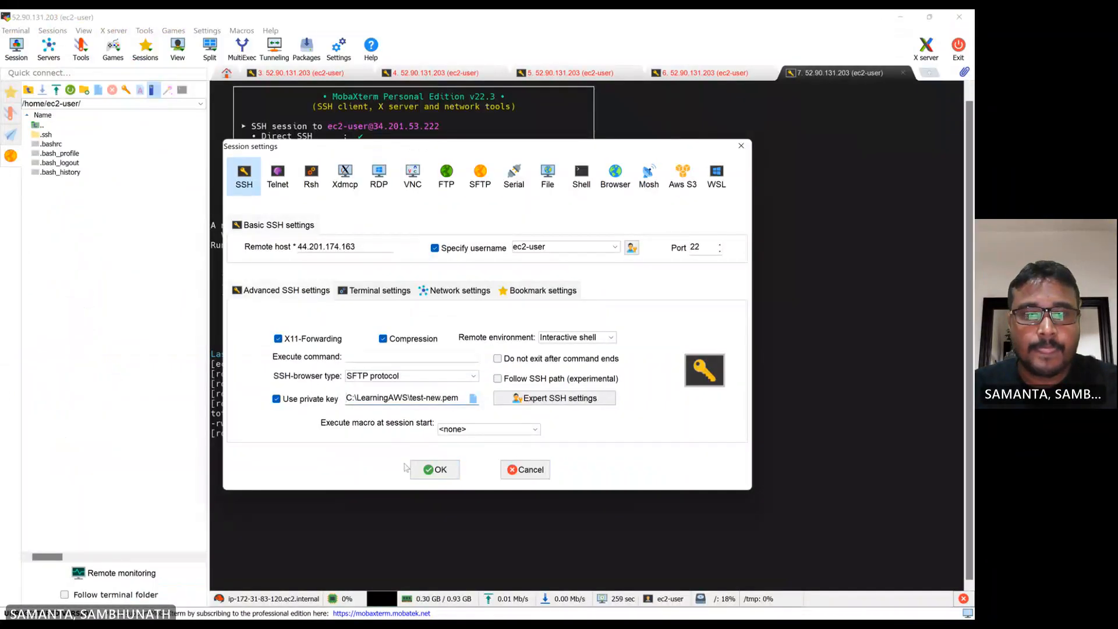
pyautogui.click(416, 469)
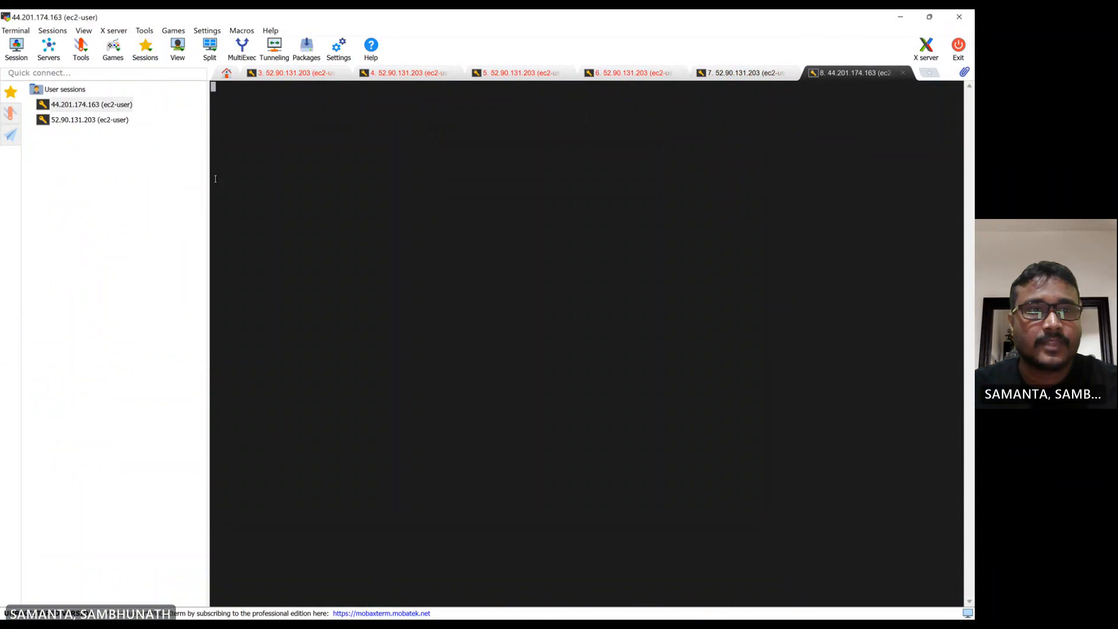
# Rename the new SSH session to new-server
pyautogui.rightClick(82, 109)
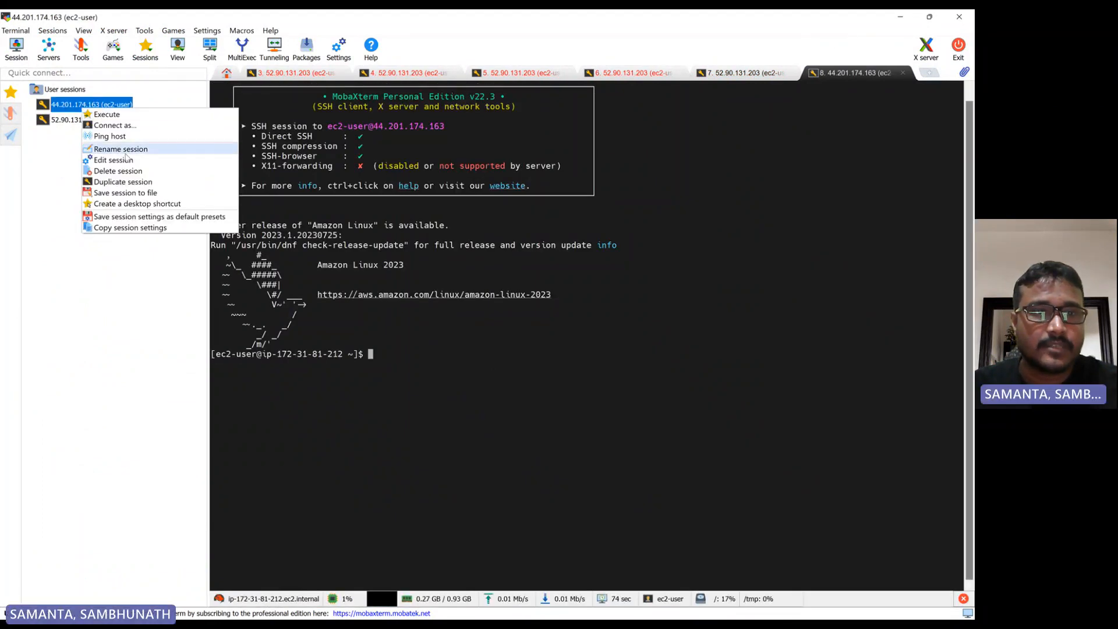
pyautogui.click(126, 150)
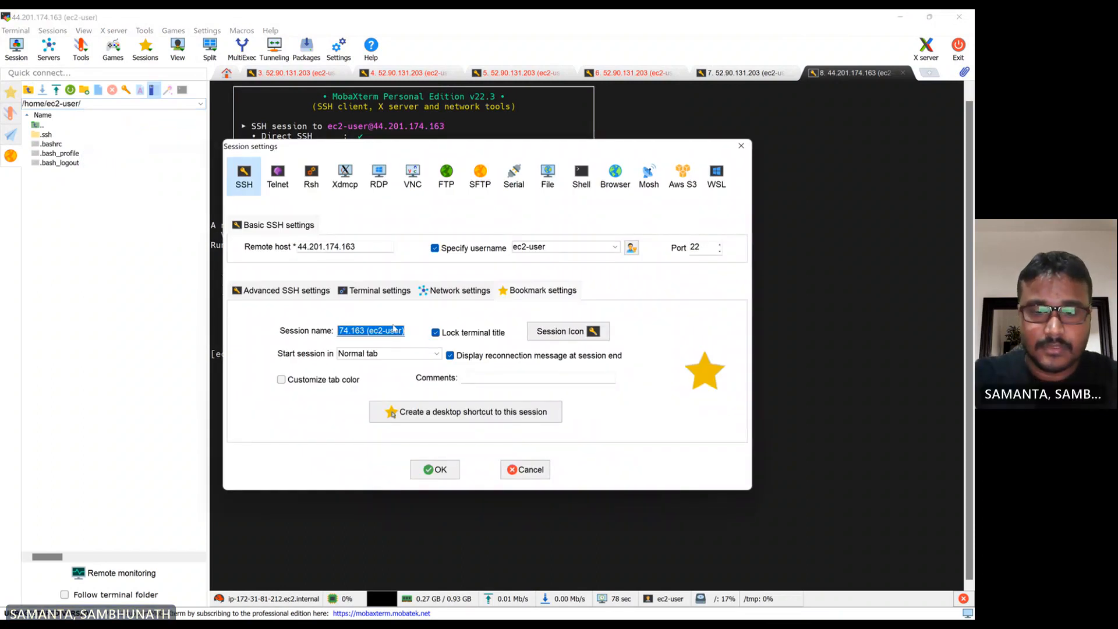
pyautogui.write('new')
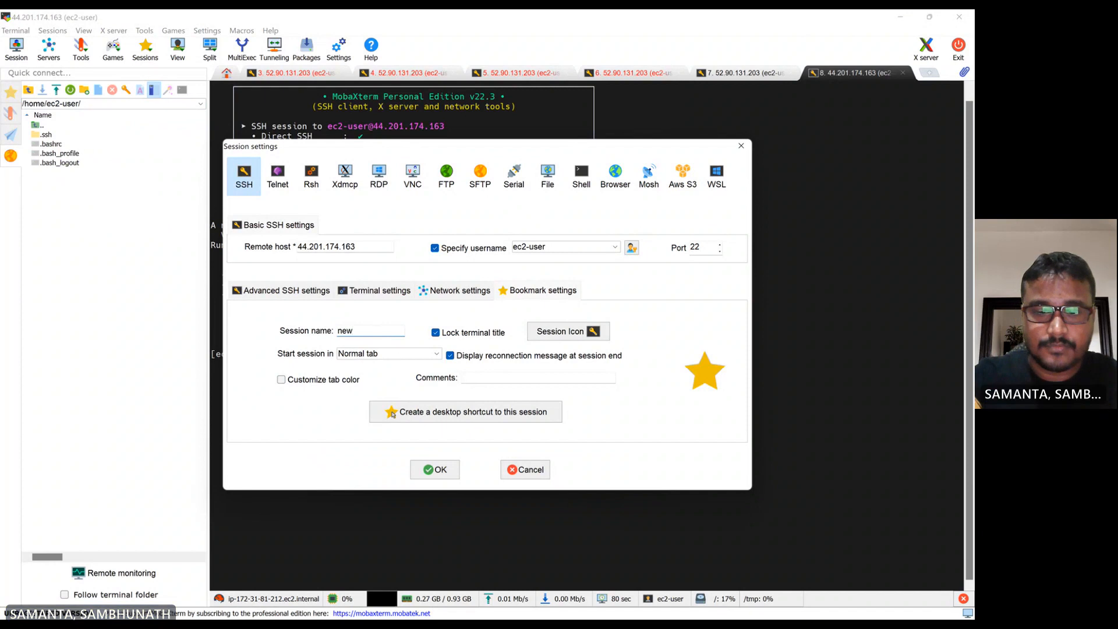
pyautogui.write('-server')
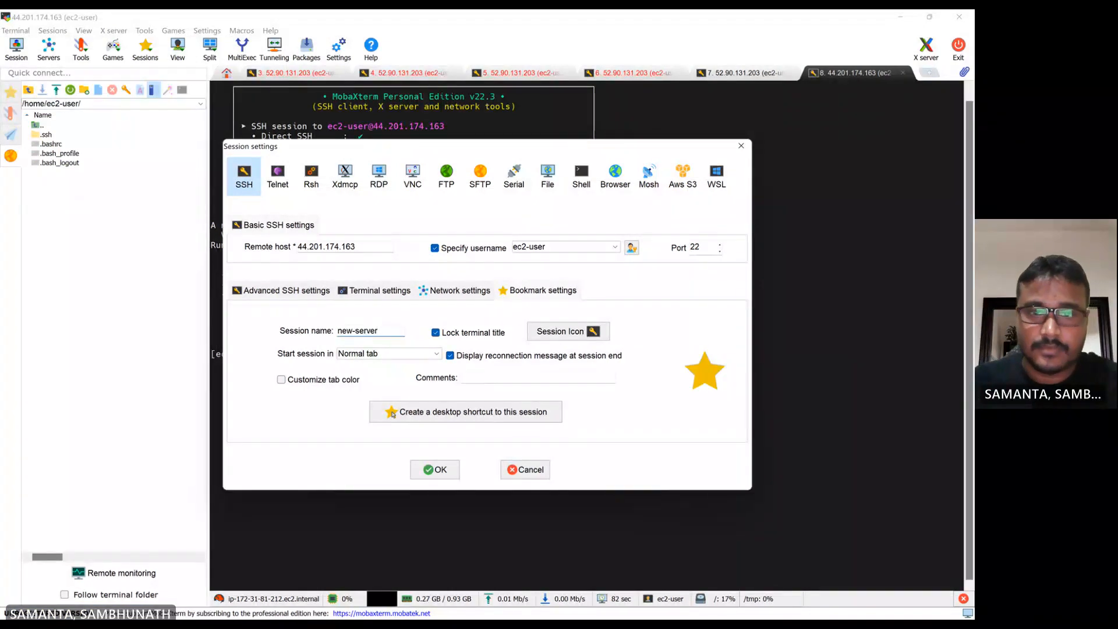
pyautogui.click(432, 470)
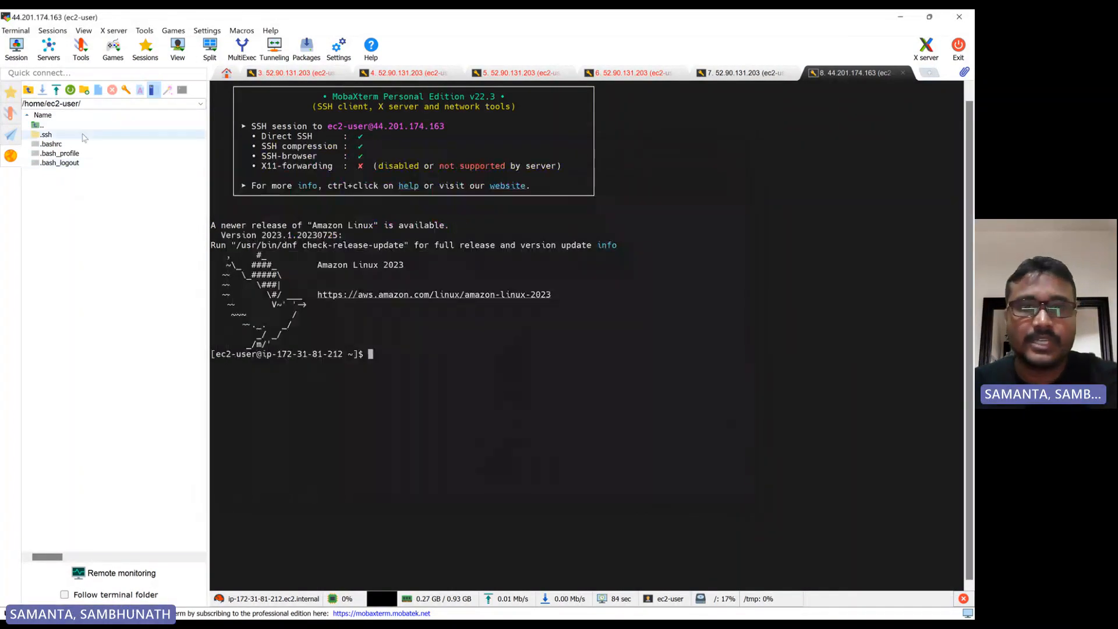
# Switch to root with sudo su and try changing to the /var/ww directory
pyautogui.press('Return')
pyautogui.press('Return')
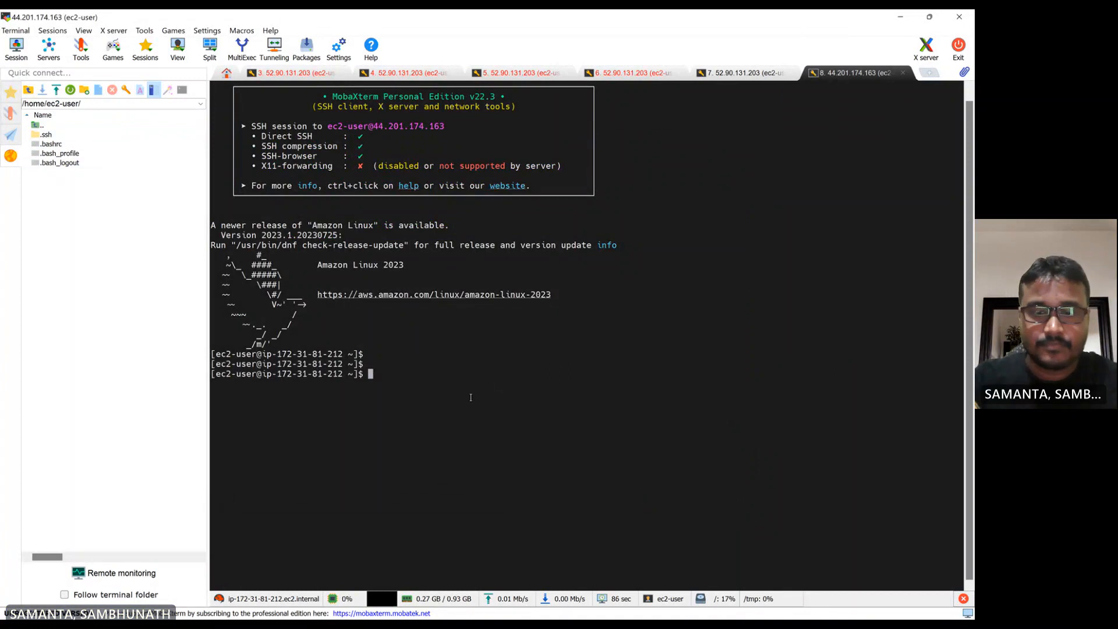
pyautogui.write('sudo su')
pyautogui.press('Return')
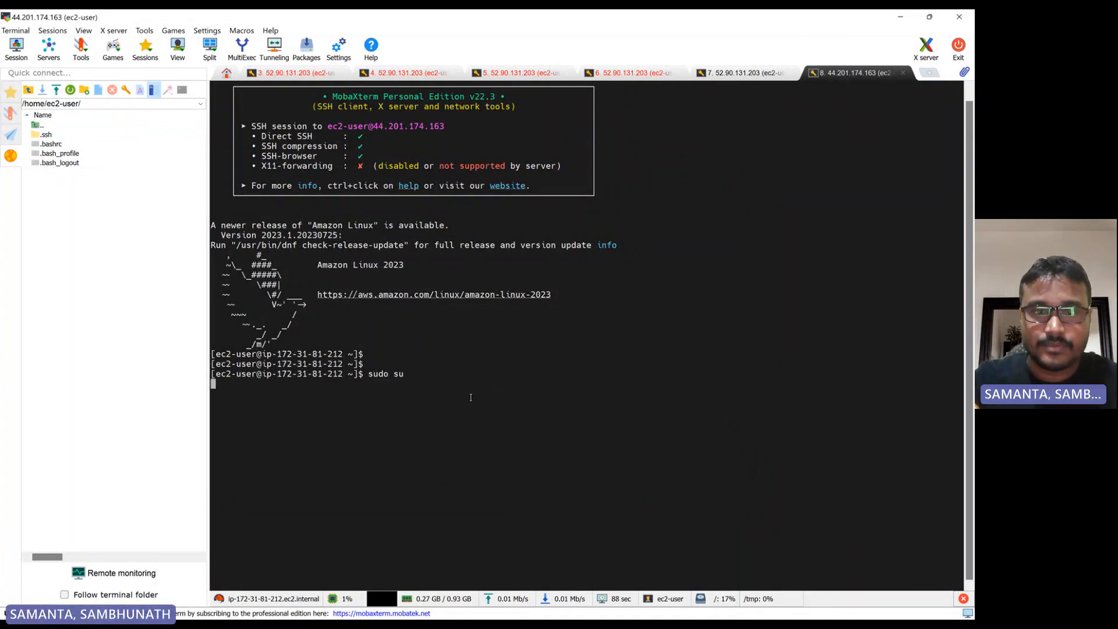
pyautogui.press('Return')
pyautogui.press('Return')
pyautogui.write('cd /var/')
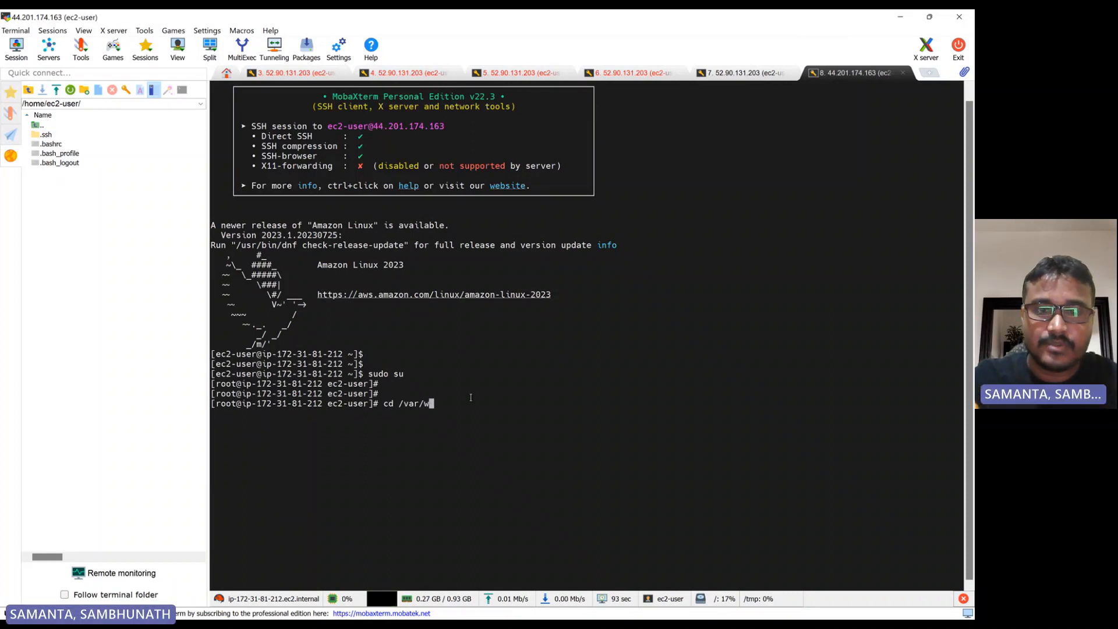
pyautogui.write('ww')
pyautogui.press('Return')
pyautogui.press('Return')
pyautogui.press('Return')
pyautogui.press('Return')
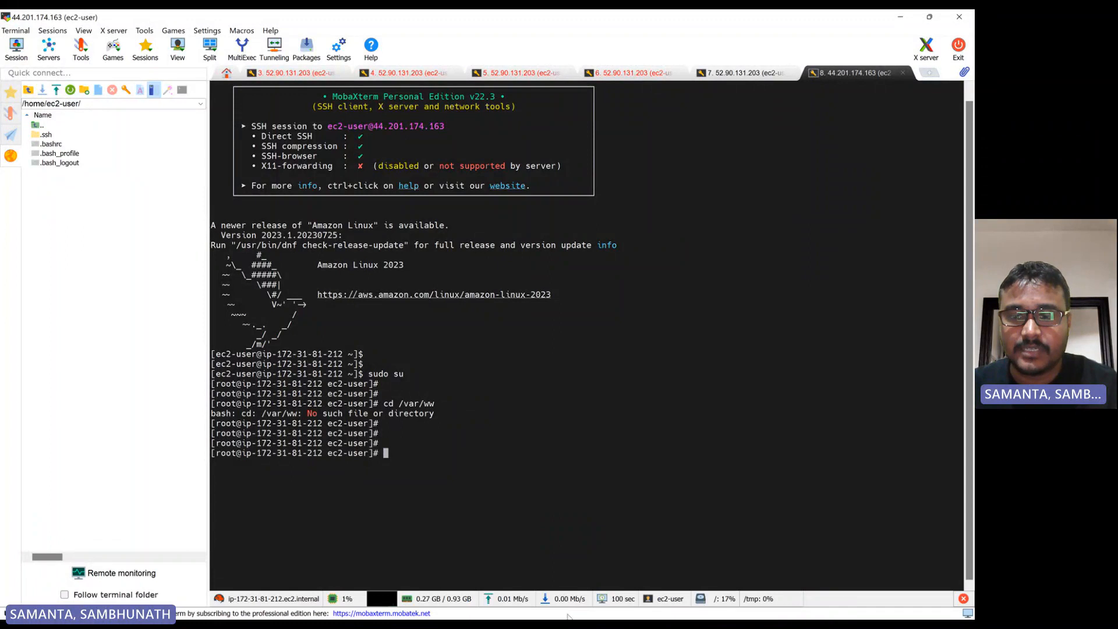
# Switch back to the EC2 console and stop the app-server instance
pyautogui.click(549, 605)
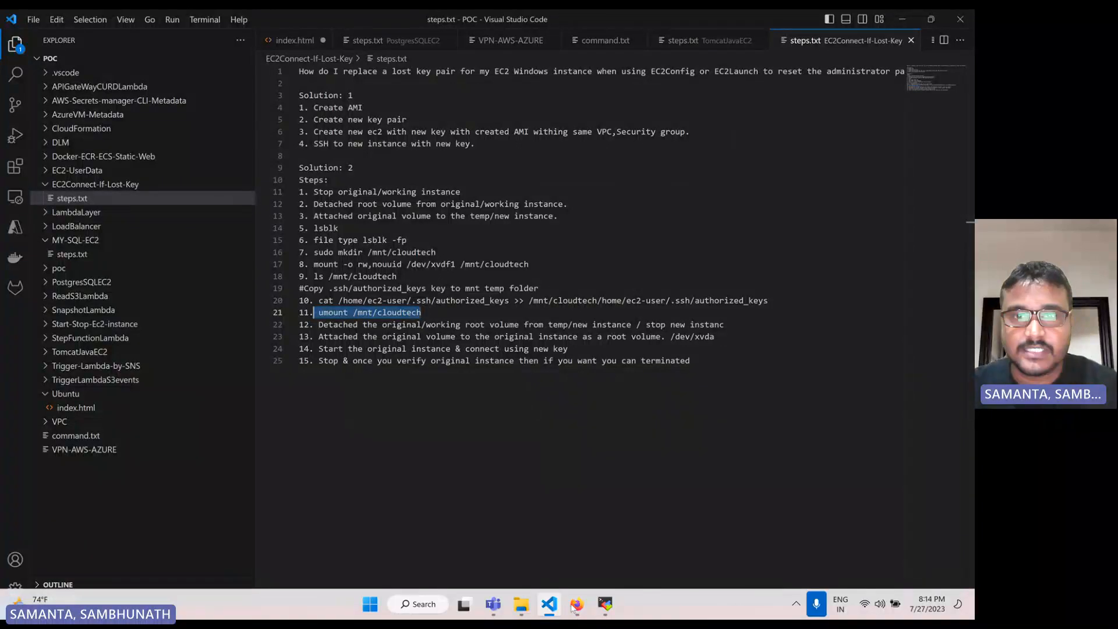
pyautogui.click(575, 605)
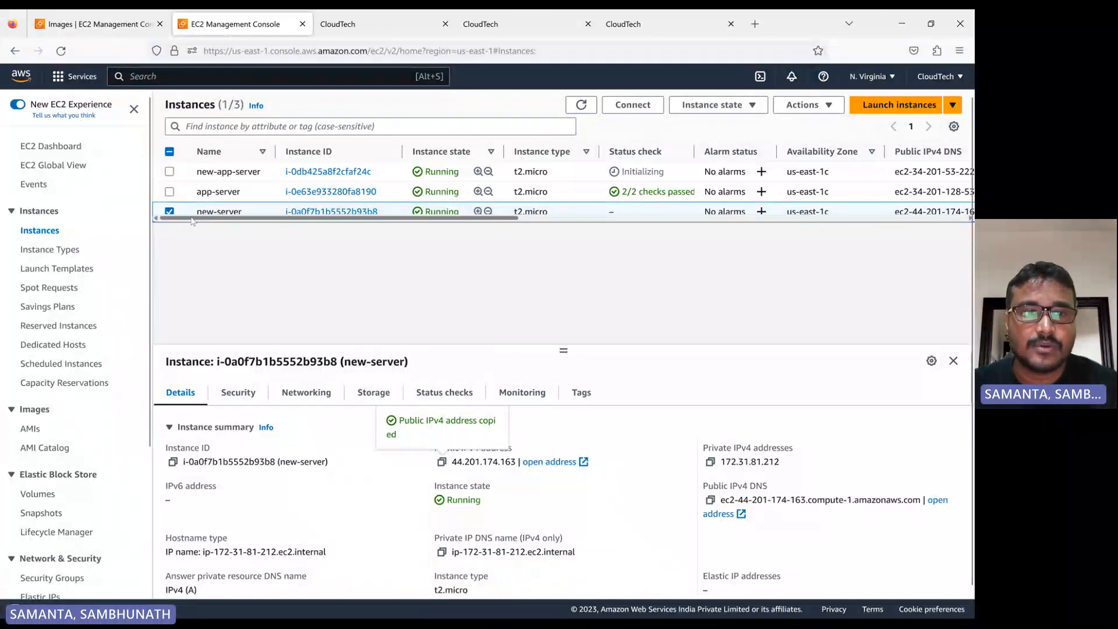
pyautogui.click(170, 211)
pyautogui.click(169, 192)
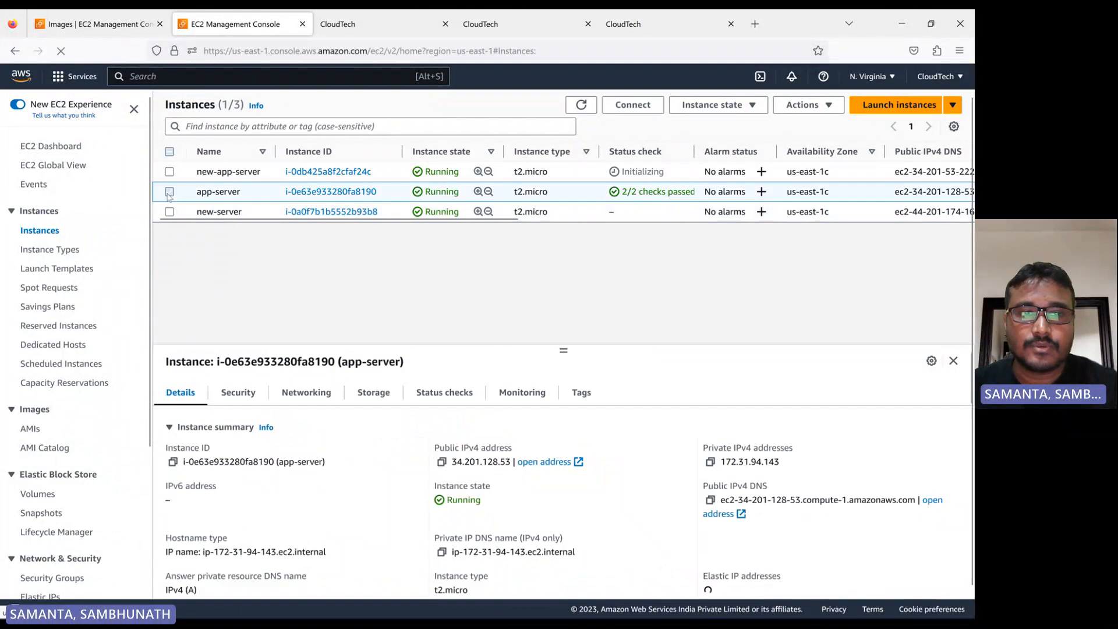
pyautogui.click(705, 108)
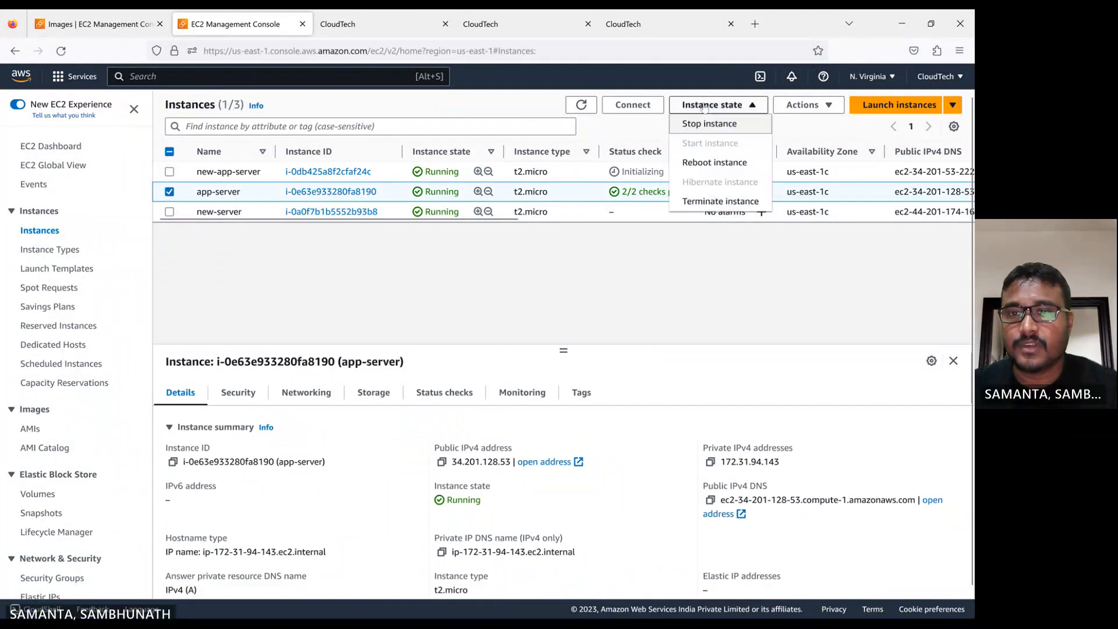
pyautogui.click(701, 121)
pyautogui.click(715, 401)
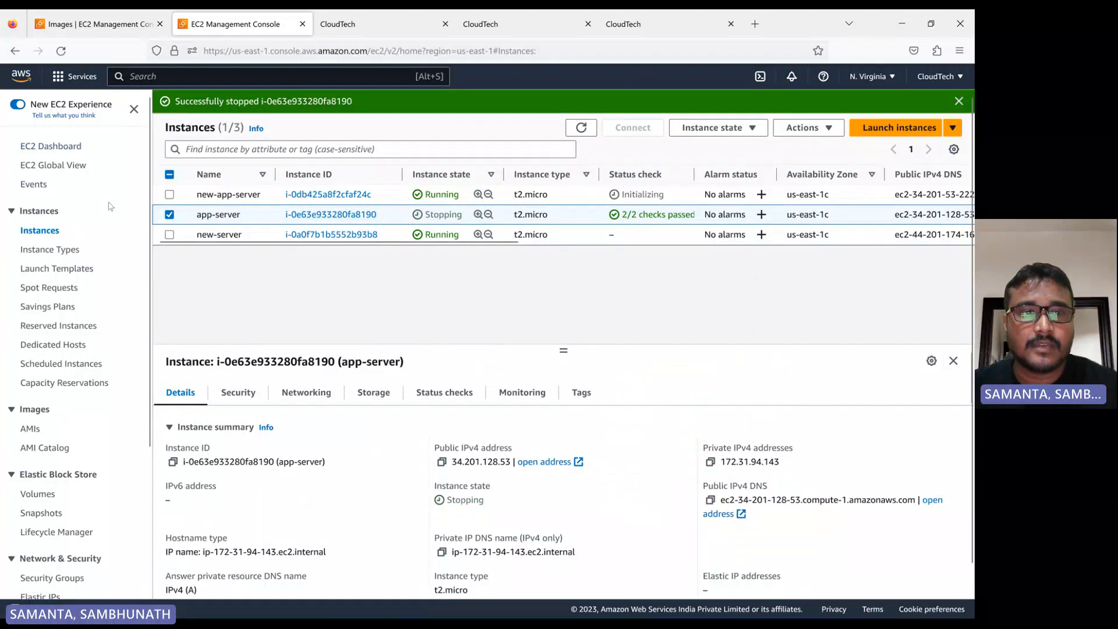
# Terminate the new-app-server instance
pyautogui.click(169, 214)
pyautogui.click(921, 198)
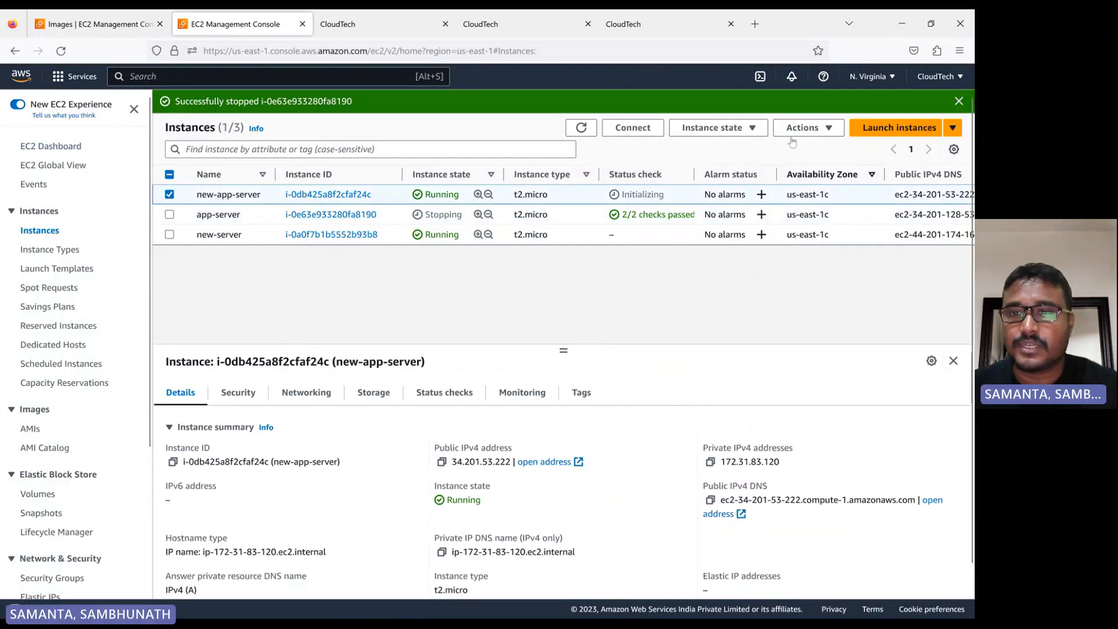
pyautogui.click(719, 130)
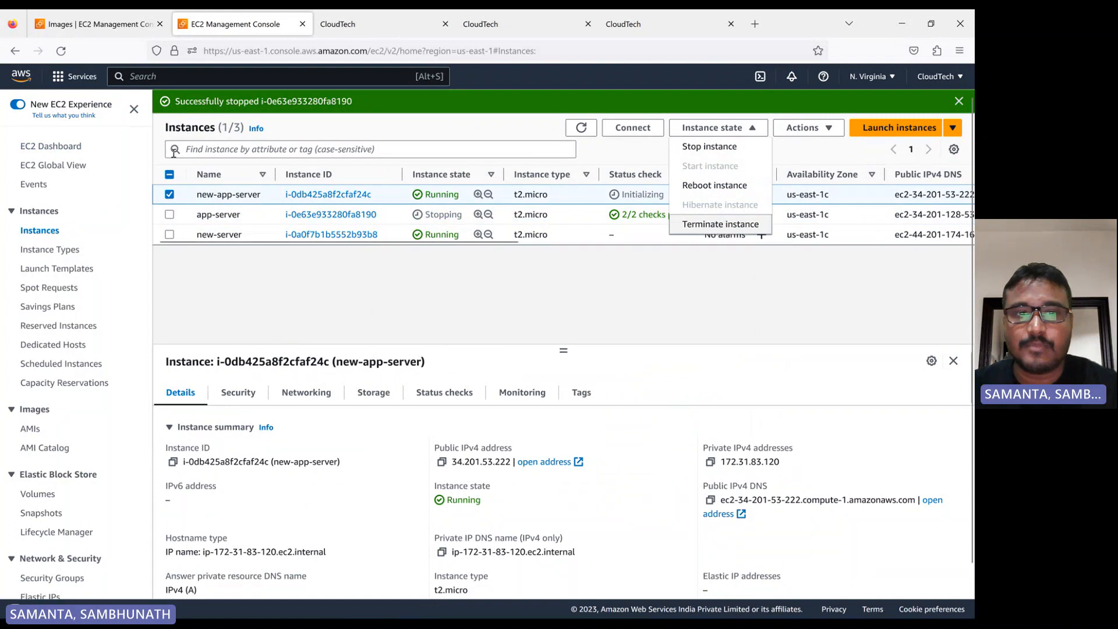
pyautogui.click(694, 229)
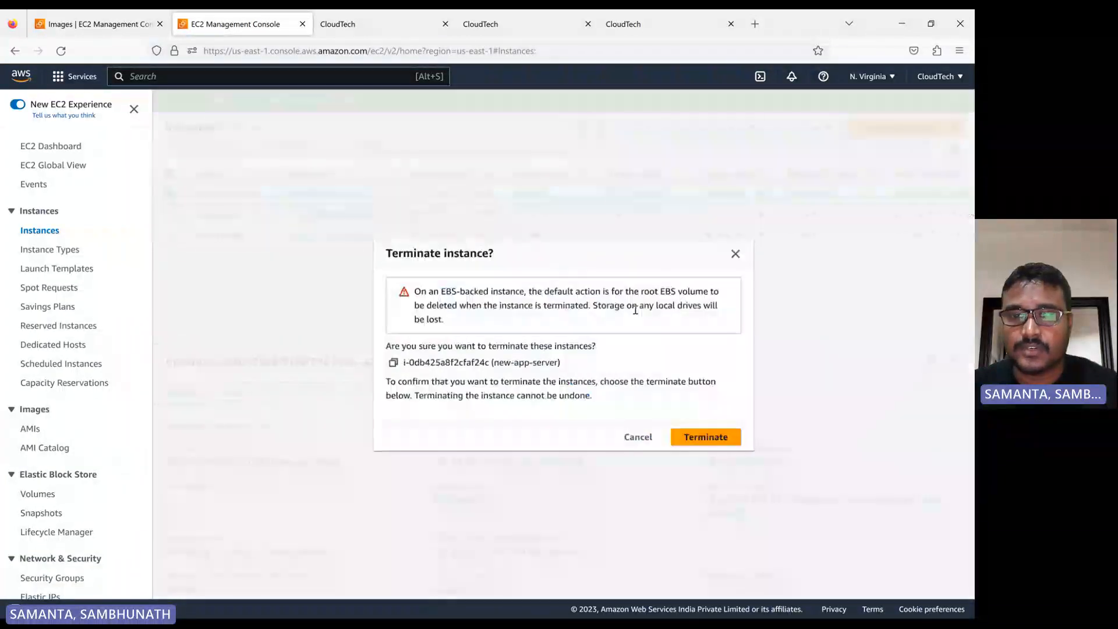
pyautogui.click(706, 437)
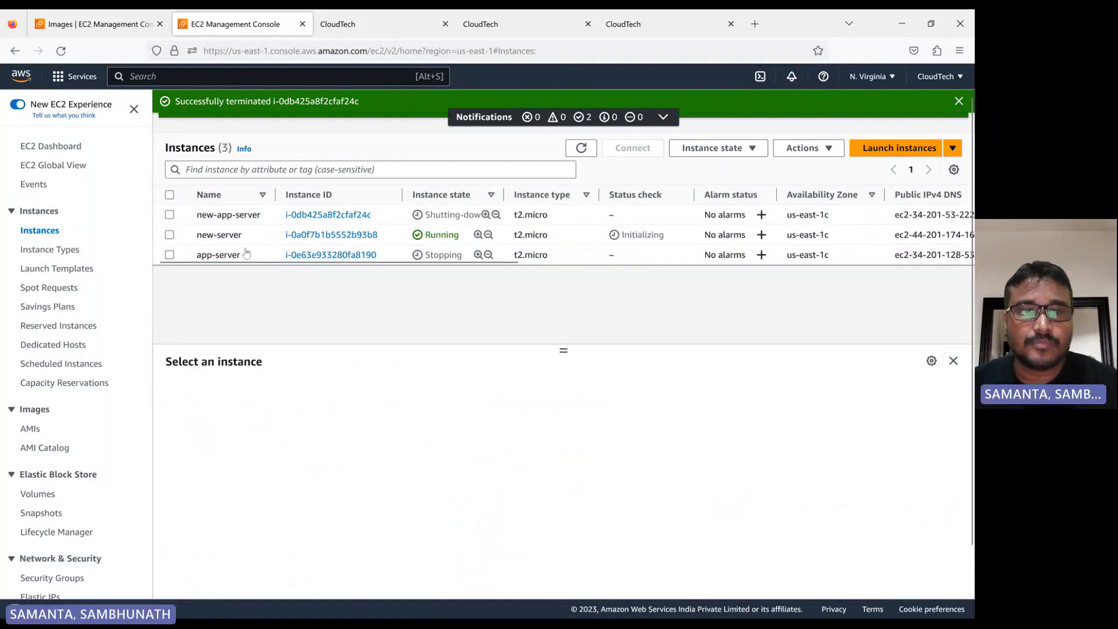
# Refresh the instance and volume lists to check the instances' states while app-server stops
pyautogui.click(582, 148)
pyautogui.click(582, 148)
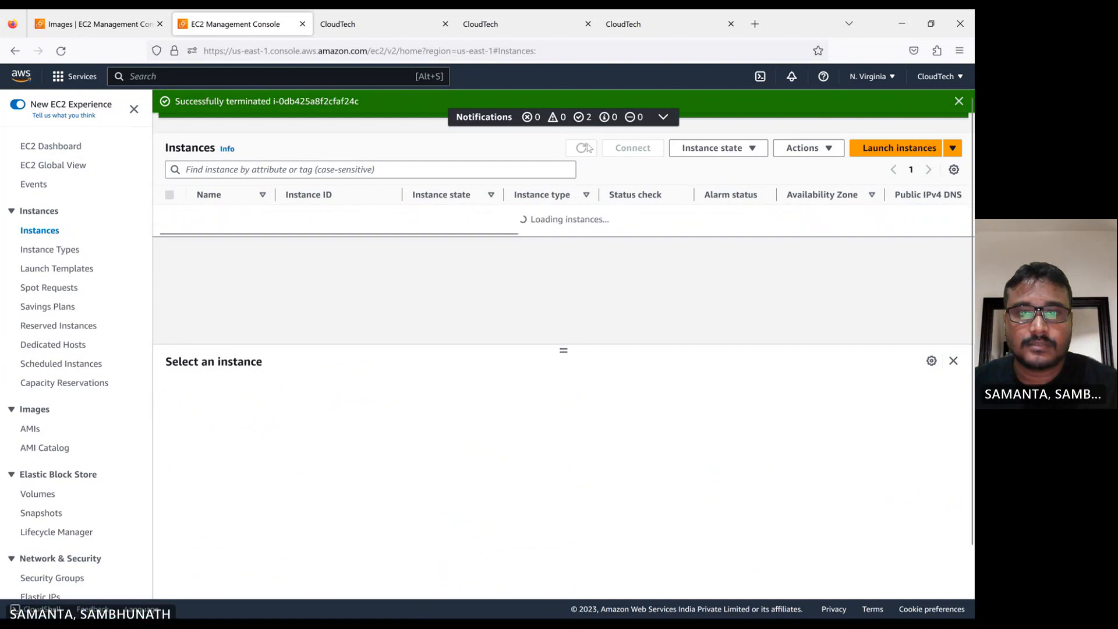
pyautogui.click(587, 153)
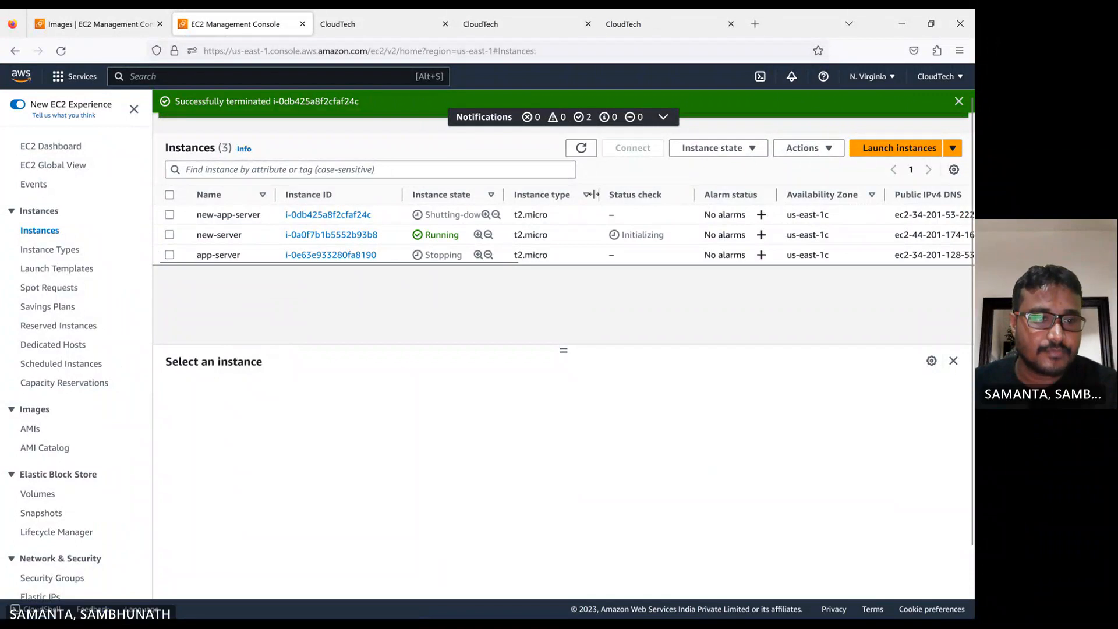
pyautogui.click(38, 494)
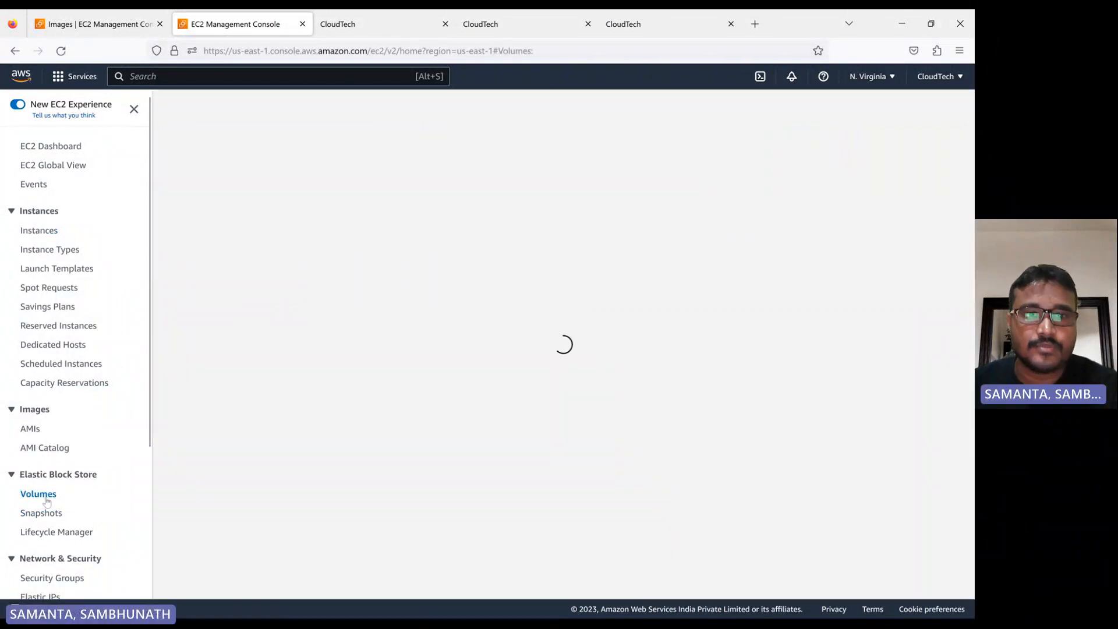
pyautogui.click(757, 105)
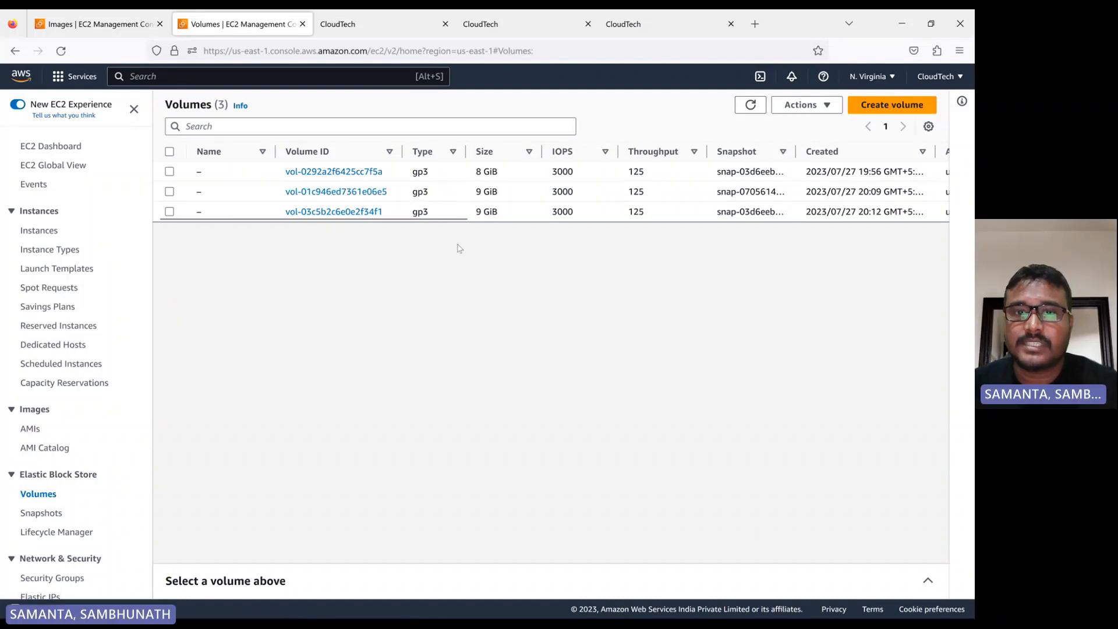
pyautogui.click(751, 104)
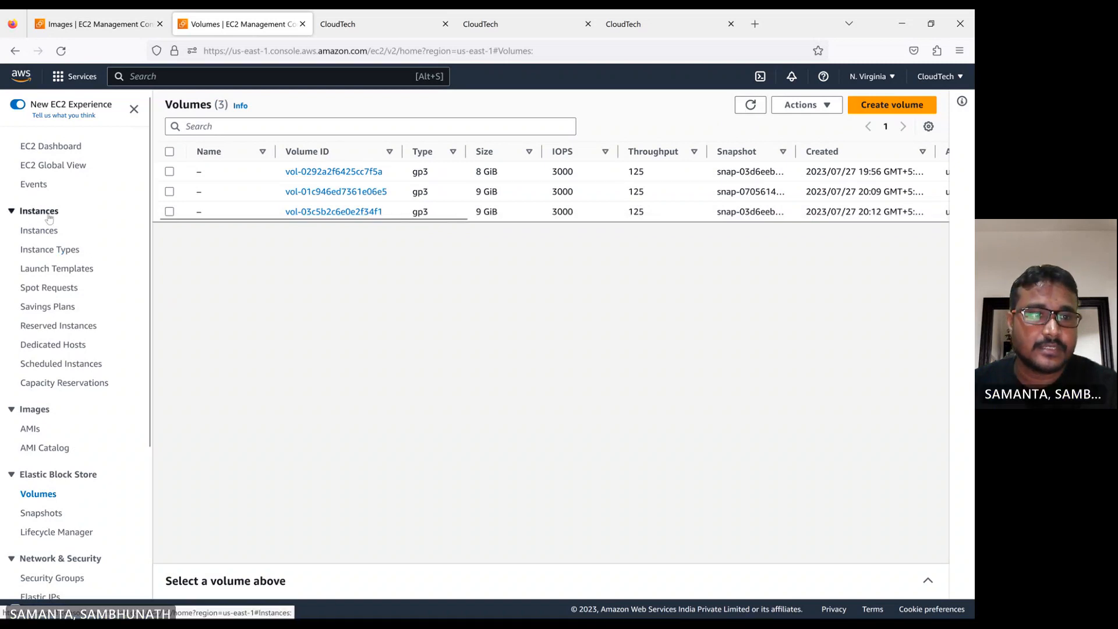
pyautogui.click(40, 232)
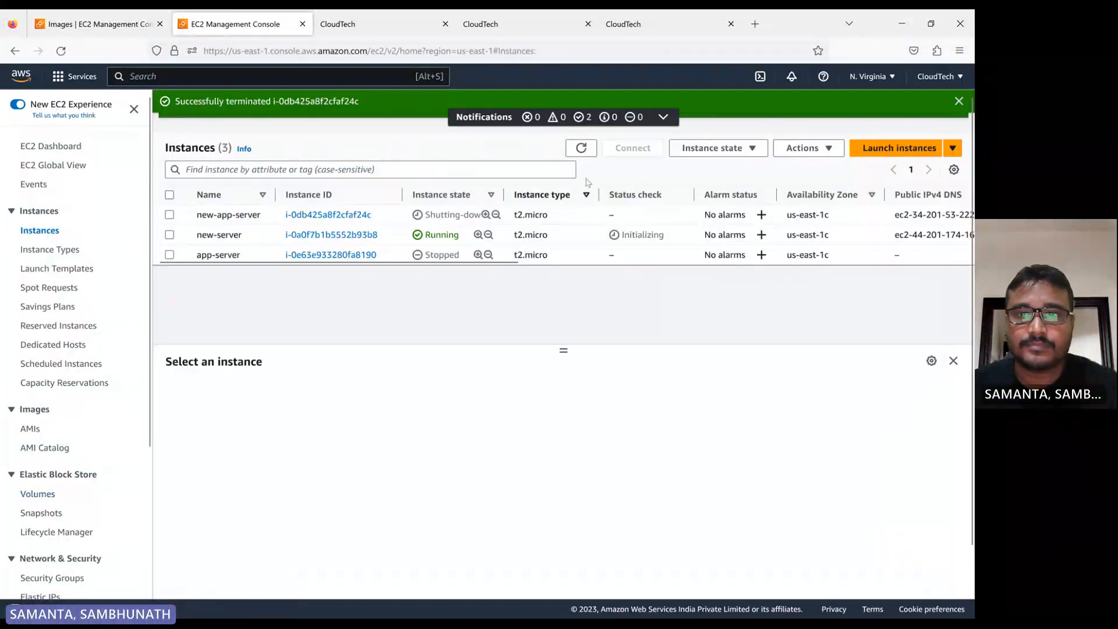
pyautogui.click(581, 148)
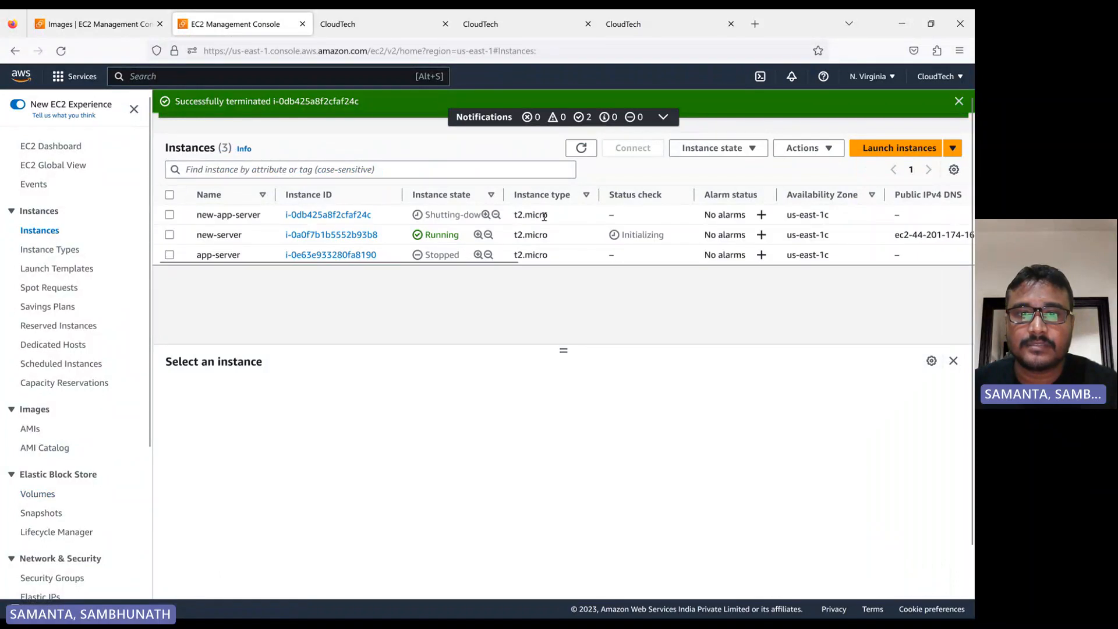
pyautogui.click(583, 149)
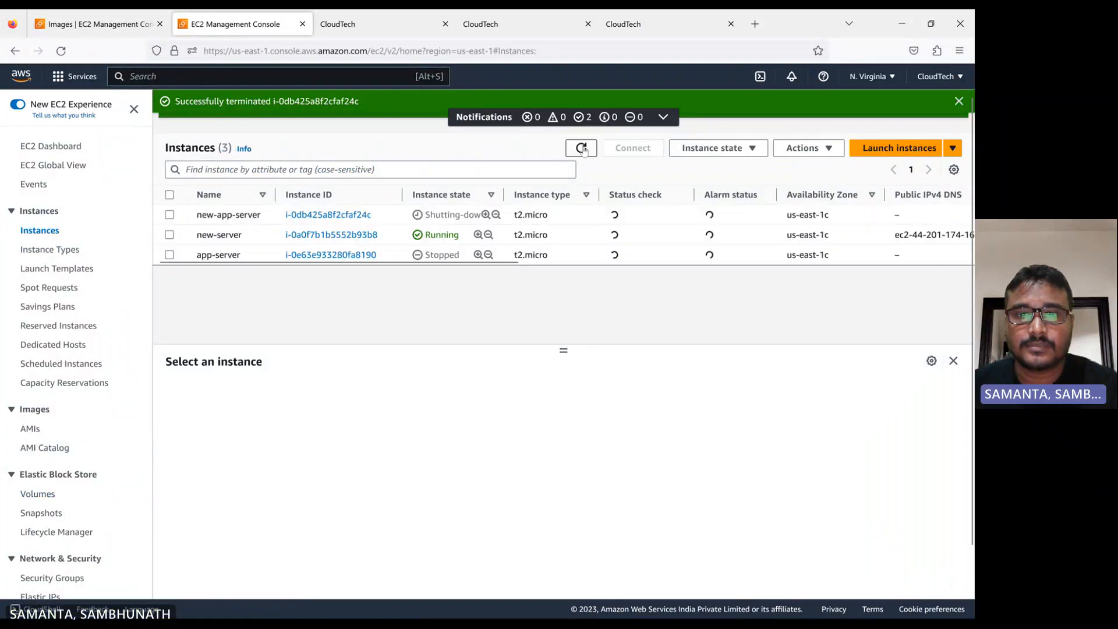
pyautogui.click(582, 149)
pyautogui.click(581, 149)
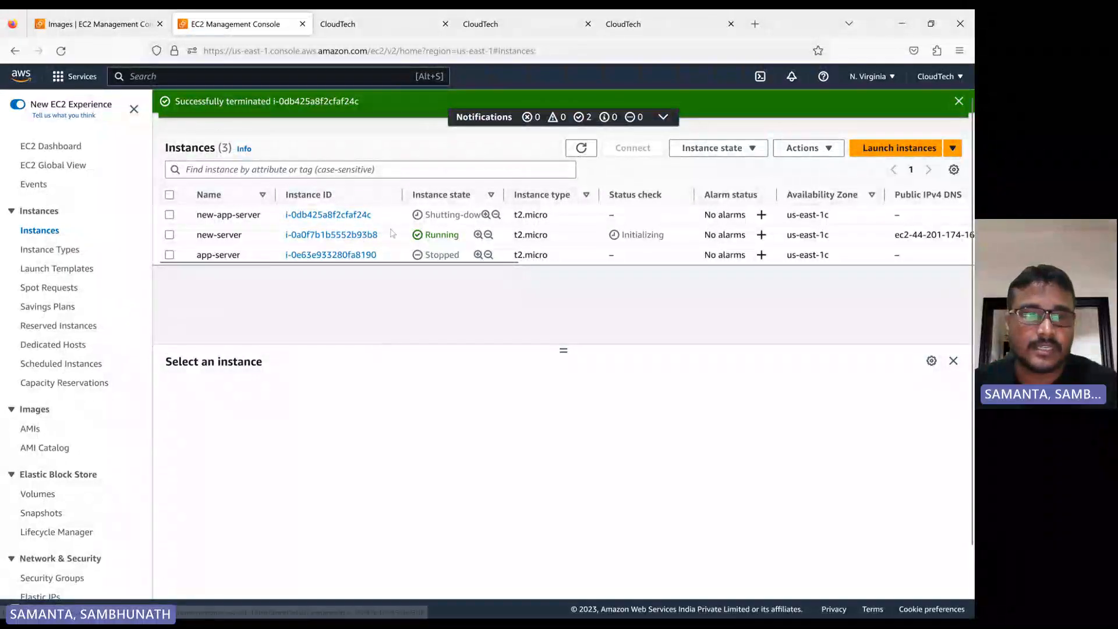
pyautogui.click(38, 495)
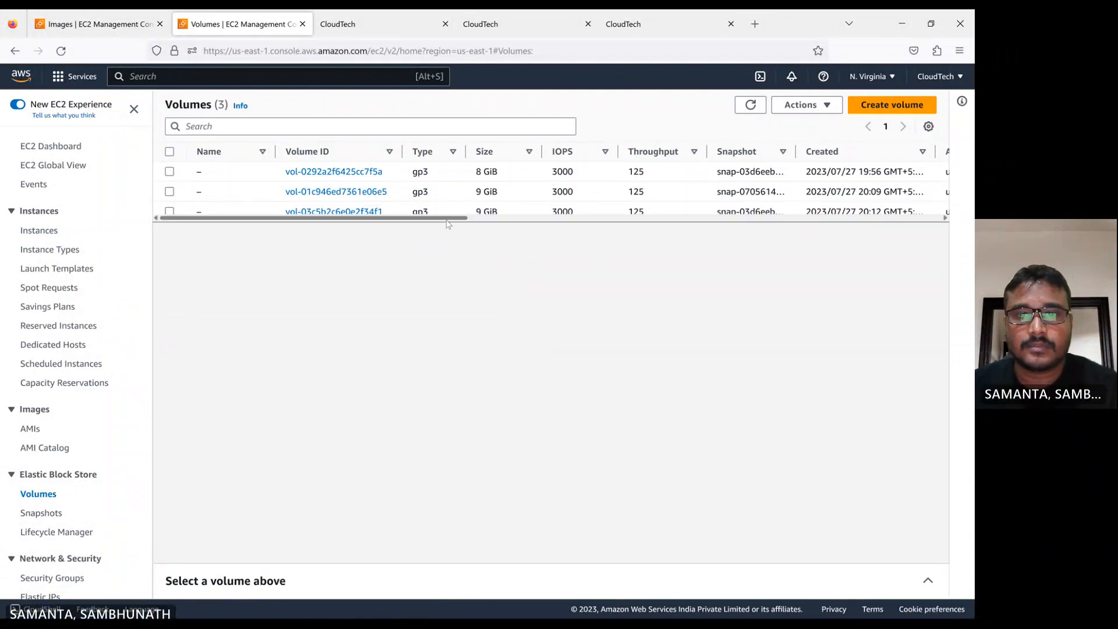
pyautogui.moveTo(447, 218)
pyautogui.mouseDown()
pyautogui.moveTo(701, 228)
pyautogui.moveTo(444, 218)
pyautogui.mouseUp()
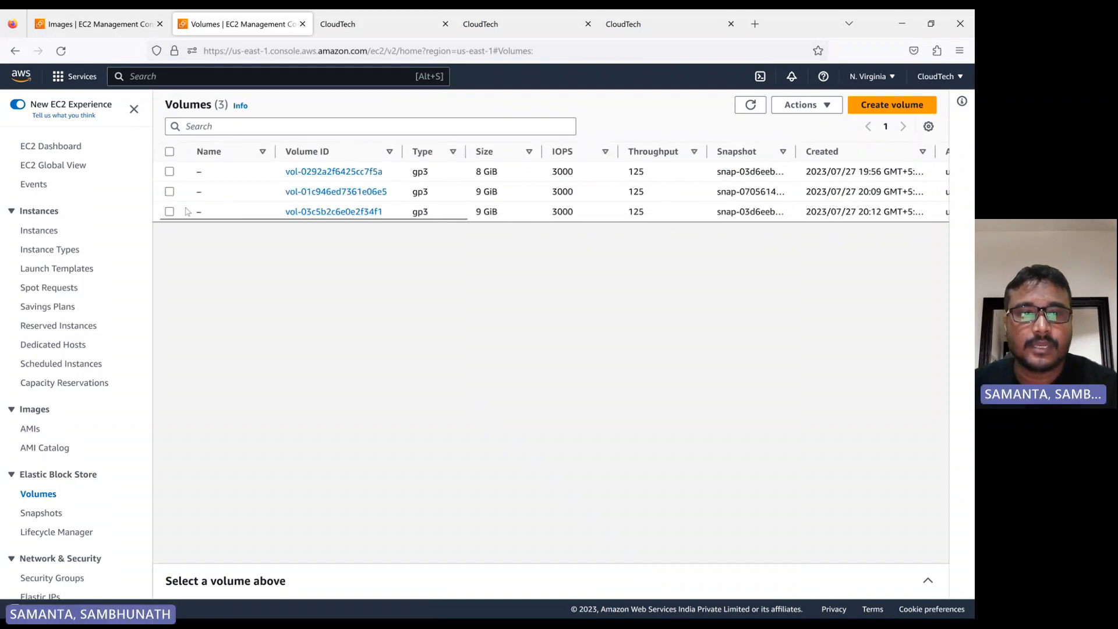
# Name the 9 GiB volume vol-03c5b2c6e0e2f34f1 as new-server-vlm
pyautogui.click(211, 213)
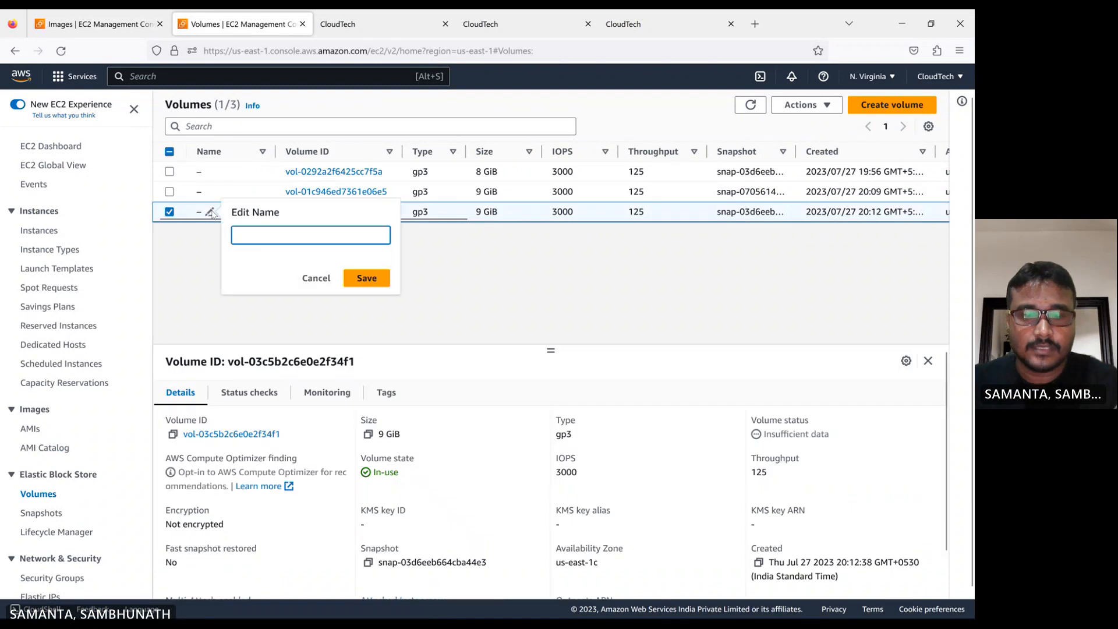
pyautogui.write('new')
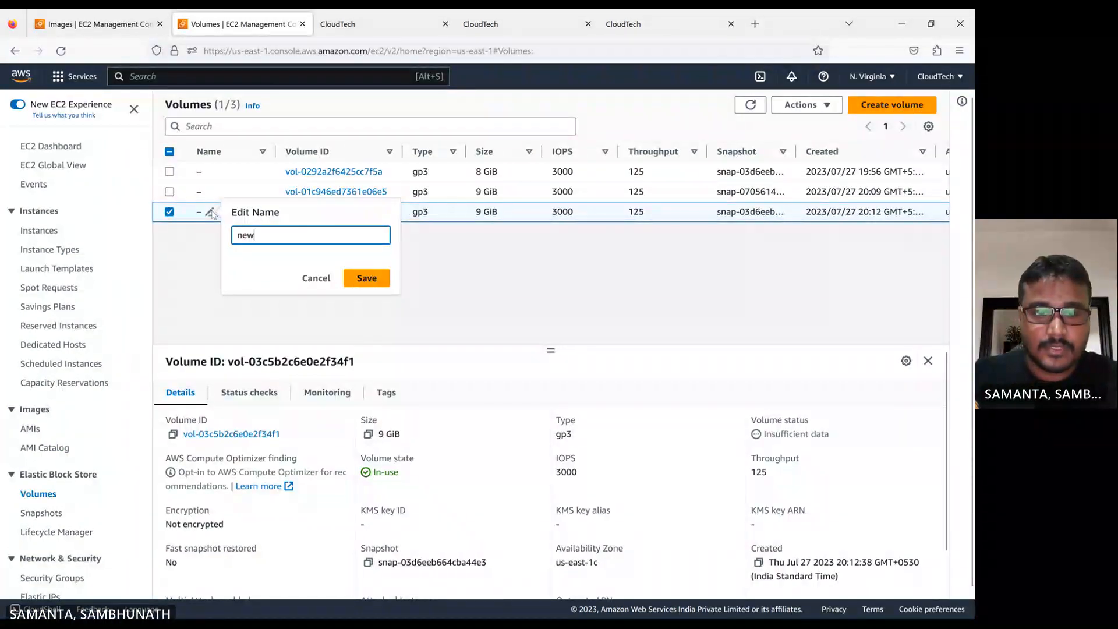
pyautogui.write('-server')
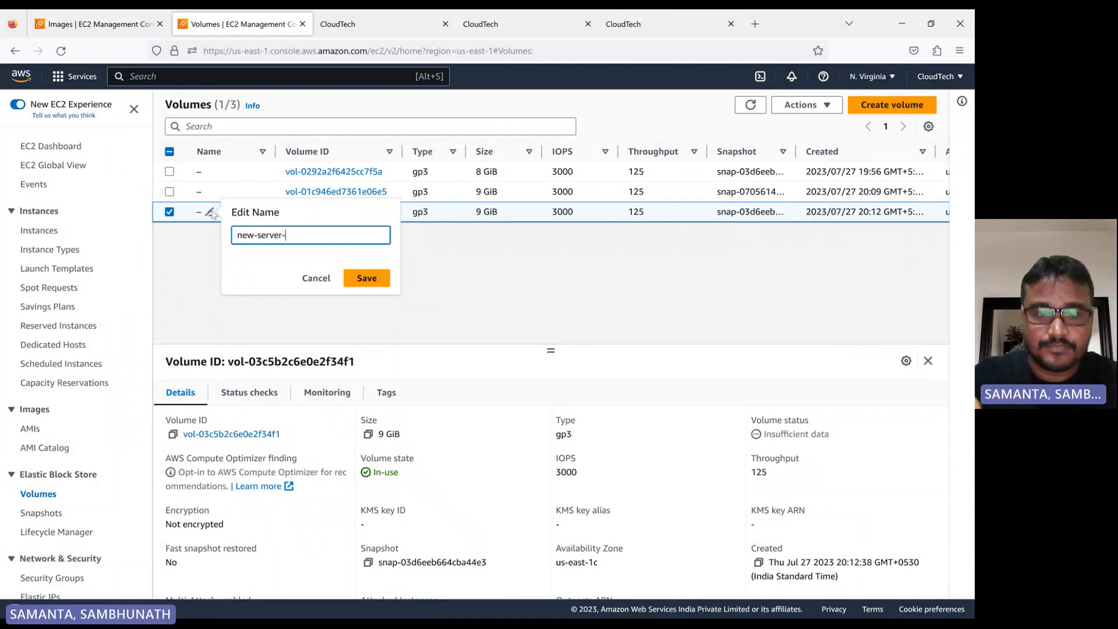
pyautogui.write('-vlm')
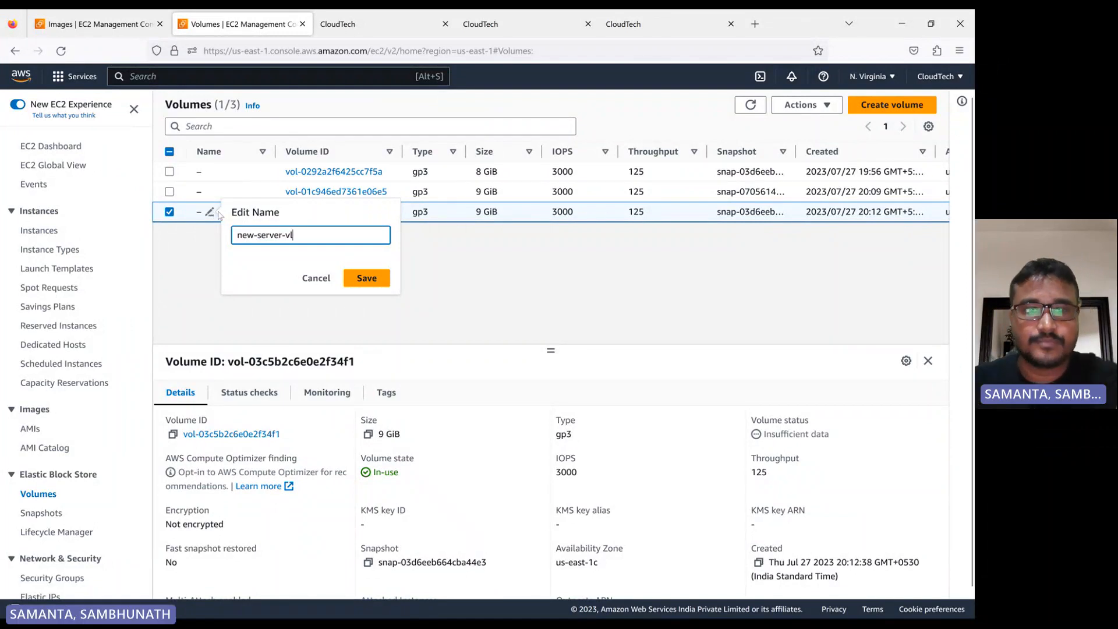
pyautogui.click(347, 278)
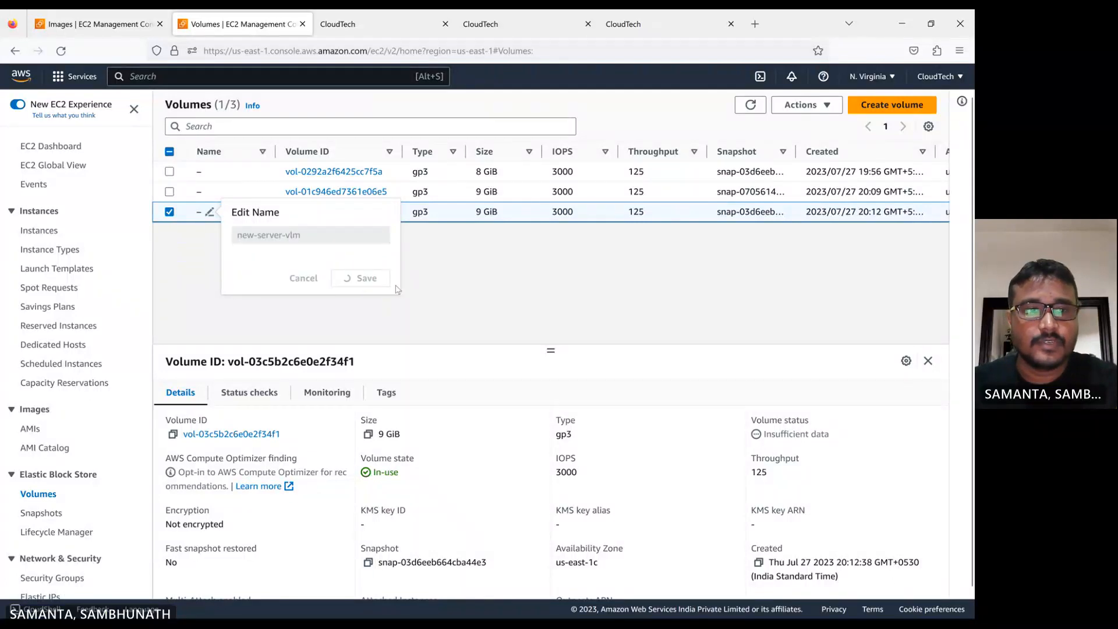
# Name the 8 GiB volume vol-0292a2f6425cc7f5a as working-vl
pyautogui.click(209, 173)
pyautogui.write('working')
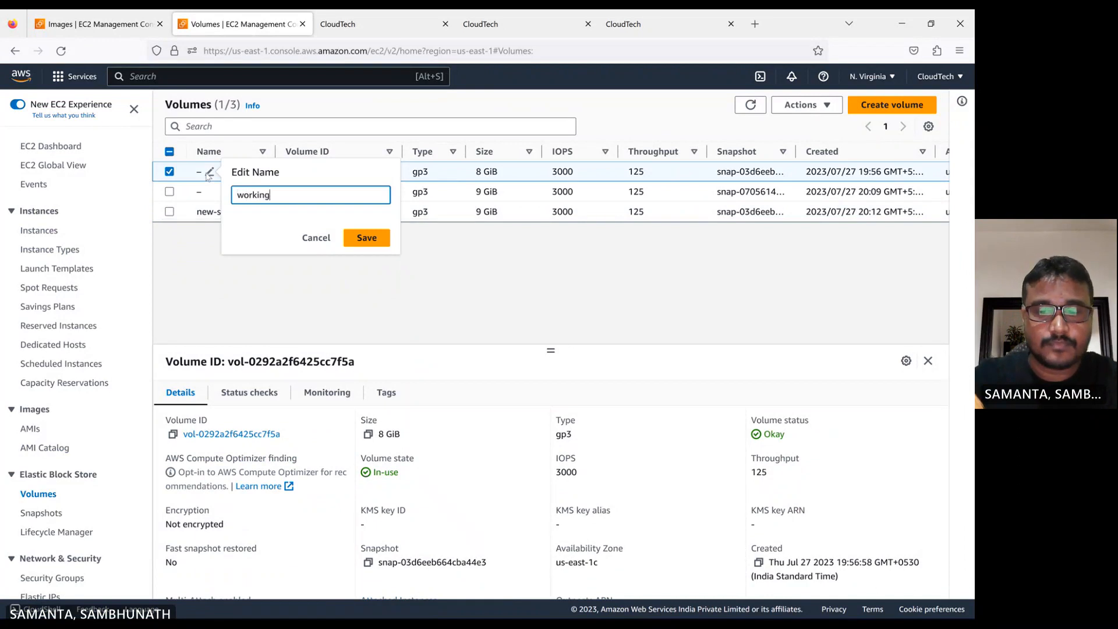
pyautogui.write('-vl')
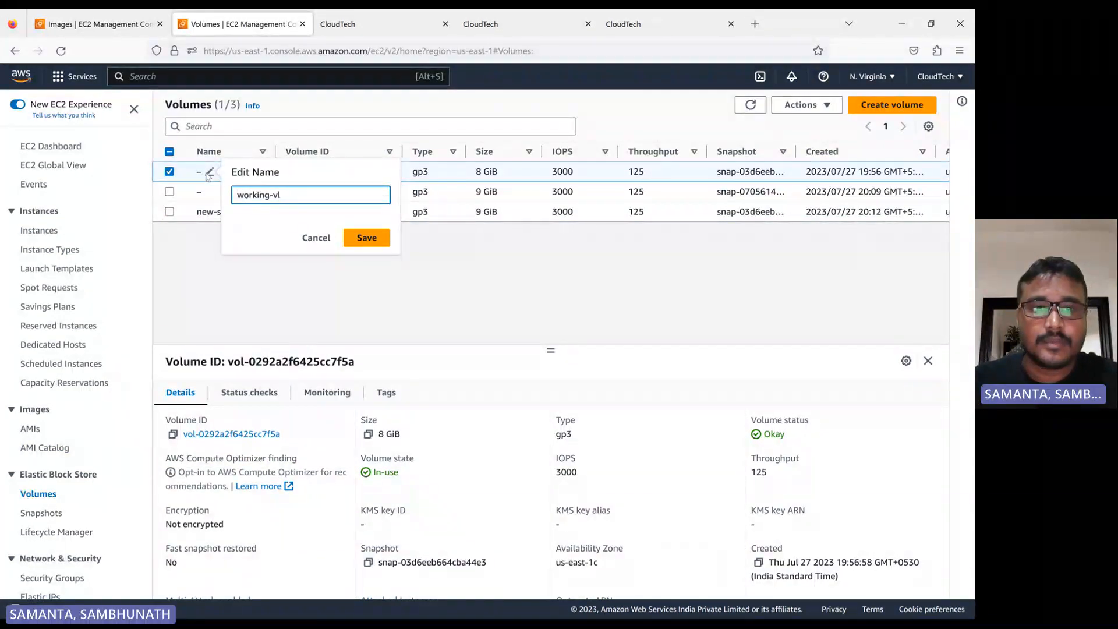
pyautogui.click(370, 240)
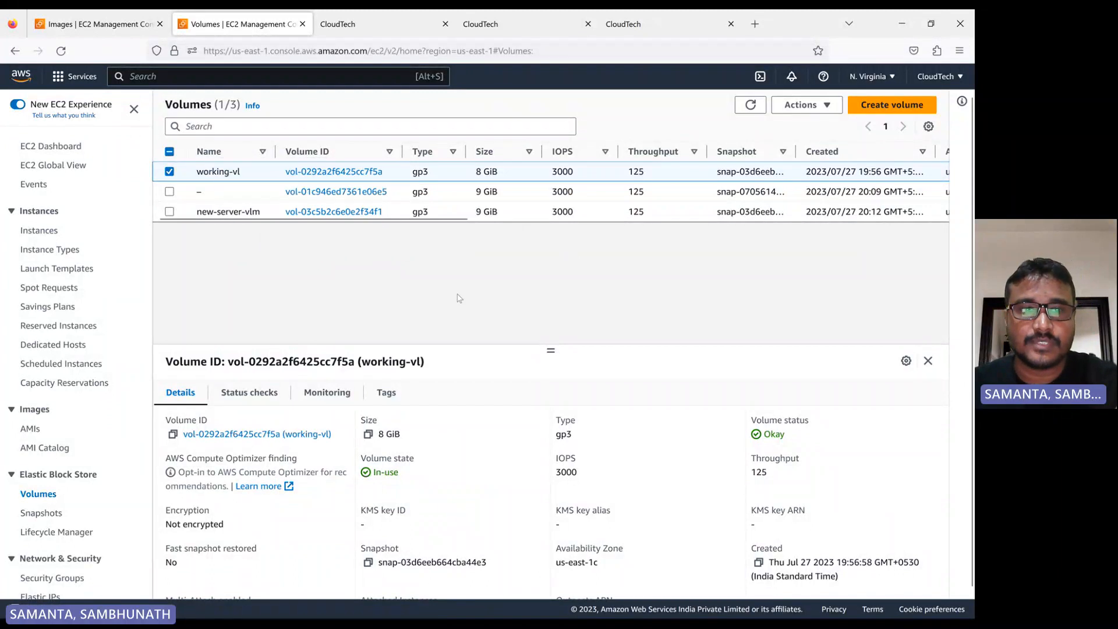
pyautogui.click(750, 105)
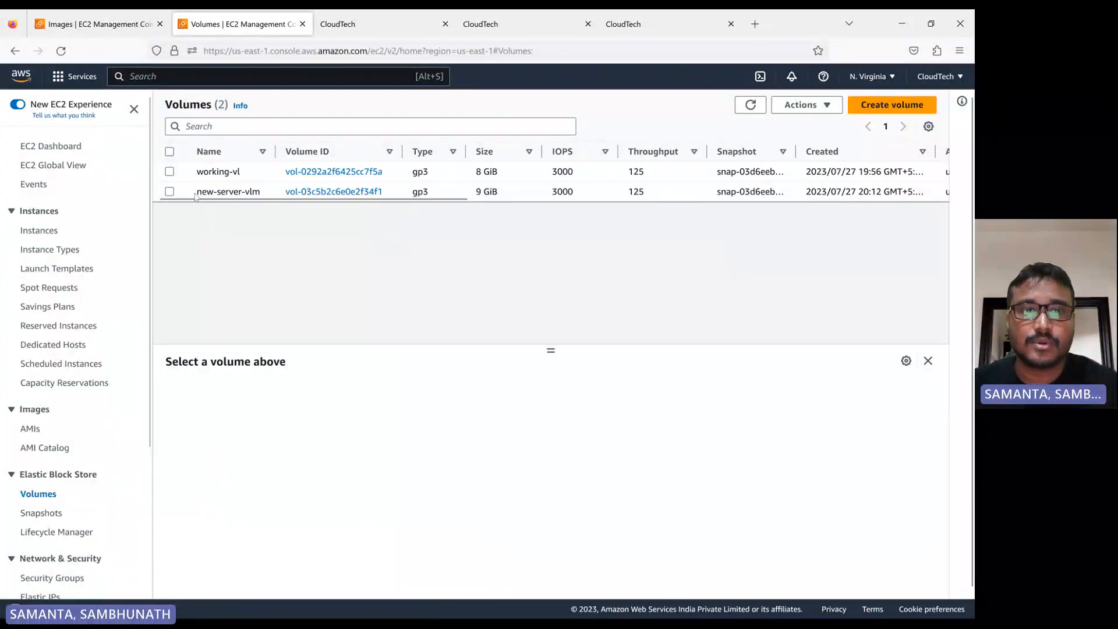
pyautogui.click(170, 172)
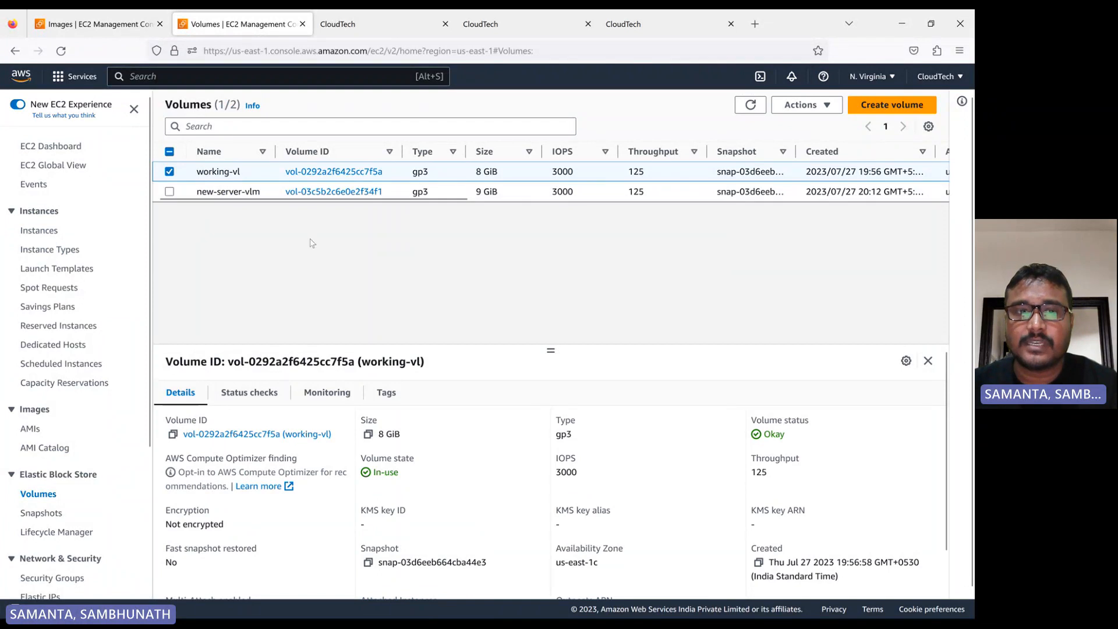
pyautogui.click(814, 106)
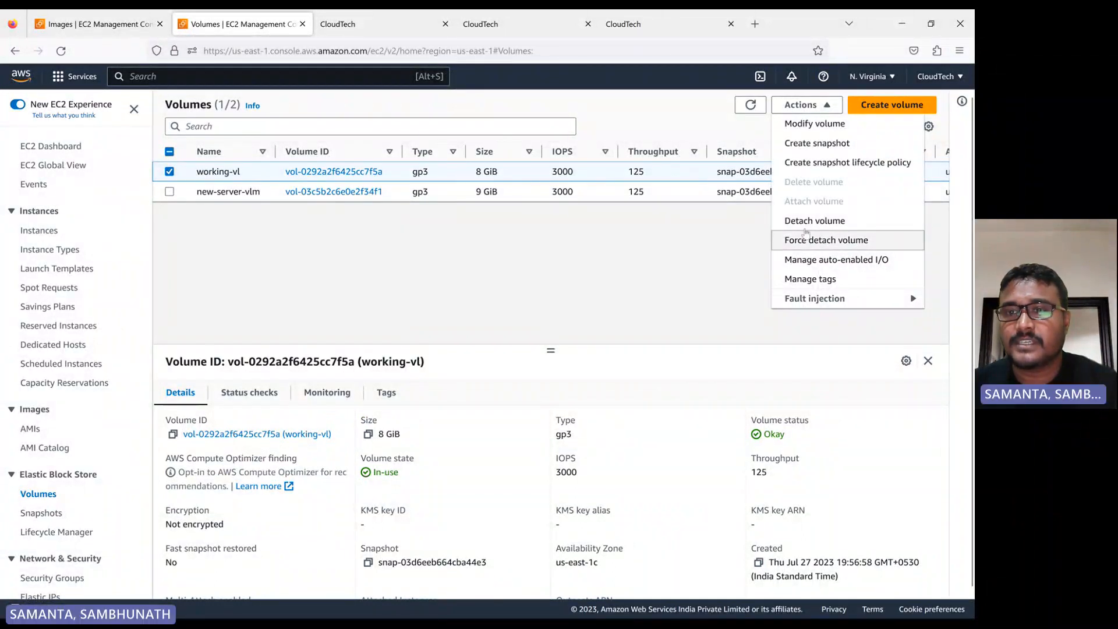
pyautogui.click(756, 109)
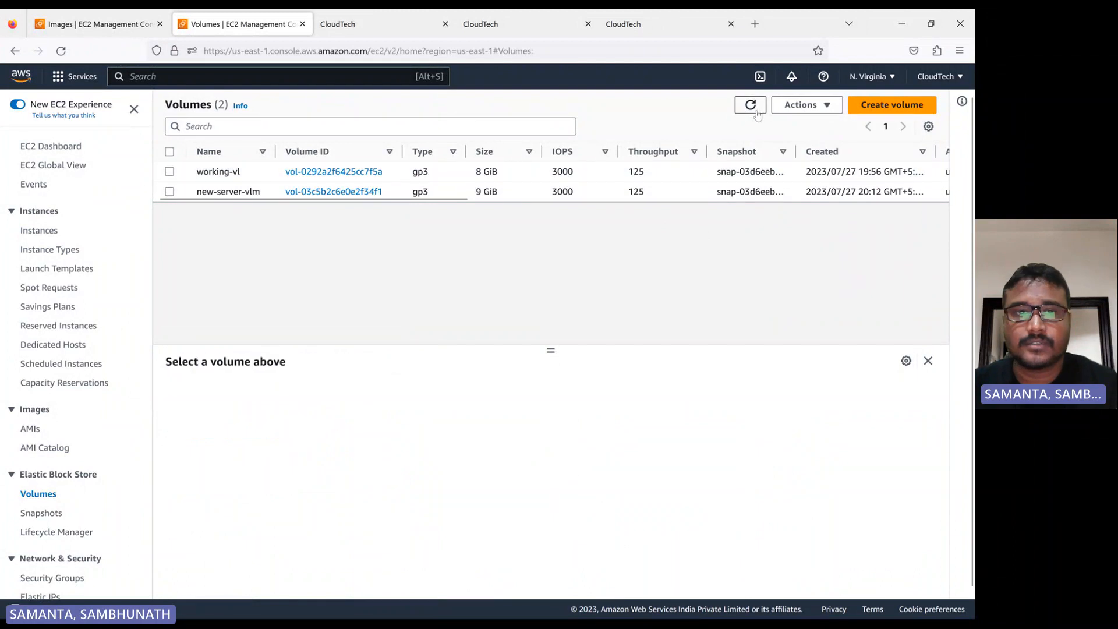
# Force detach the working-vl volume, confirming with the word detach
pyautogui.click(169, 171)
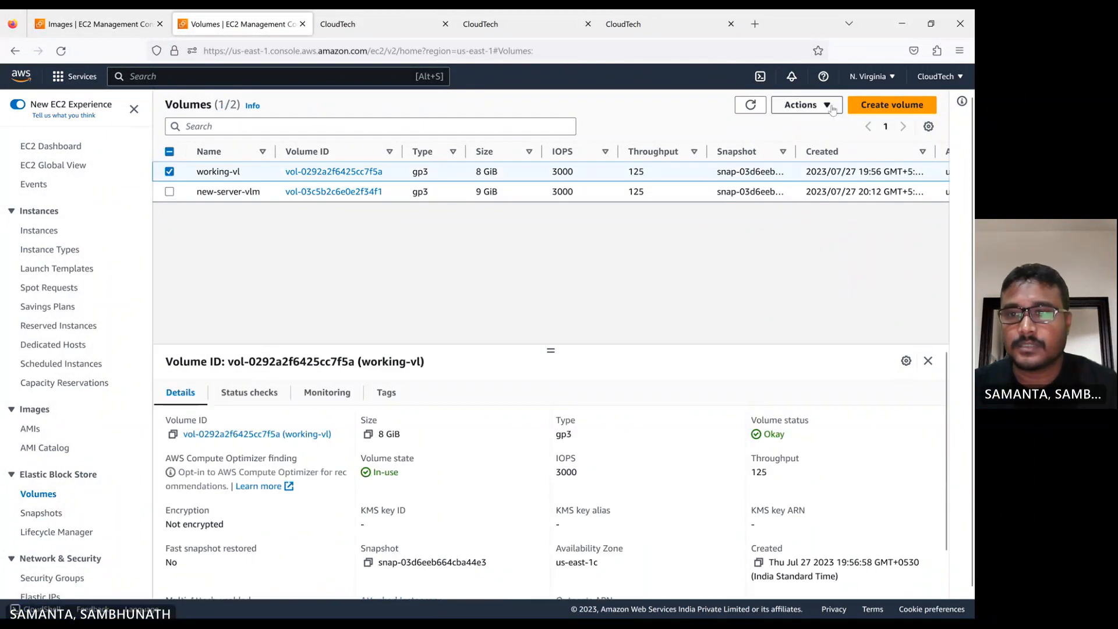
pyautogui.click(805, 105)
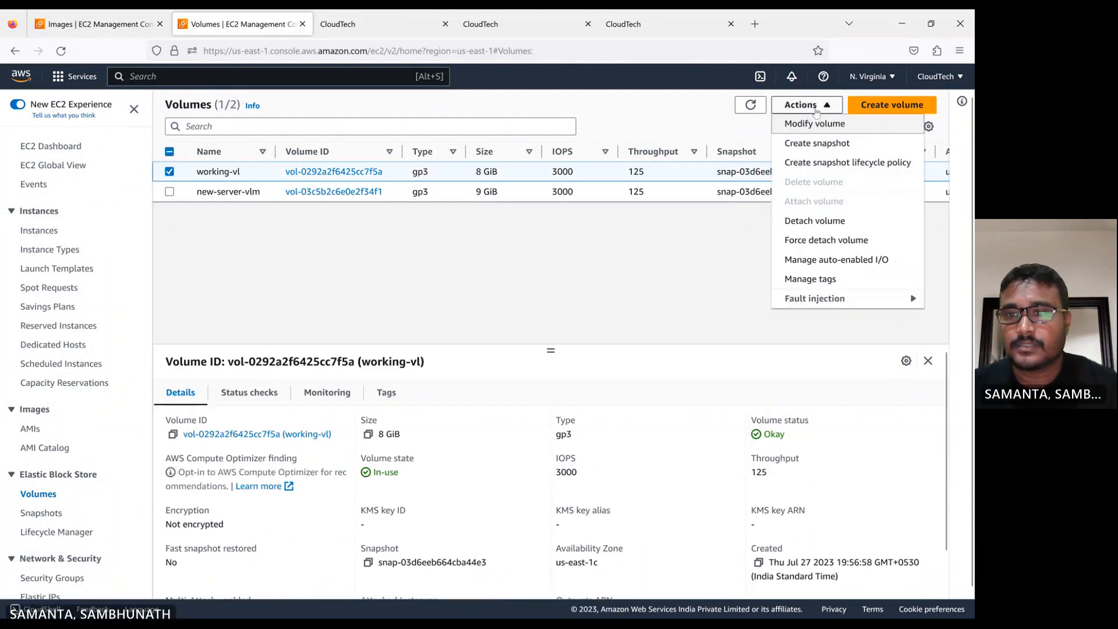
pyautogui.click(824, 241)
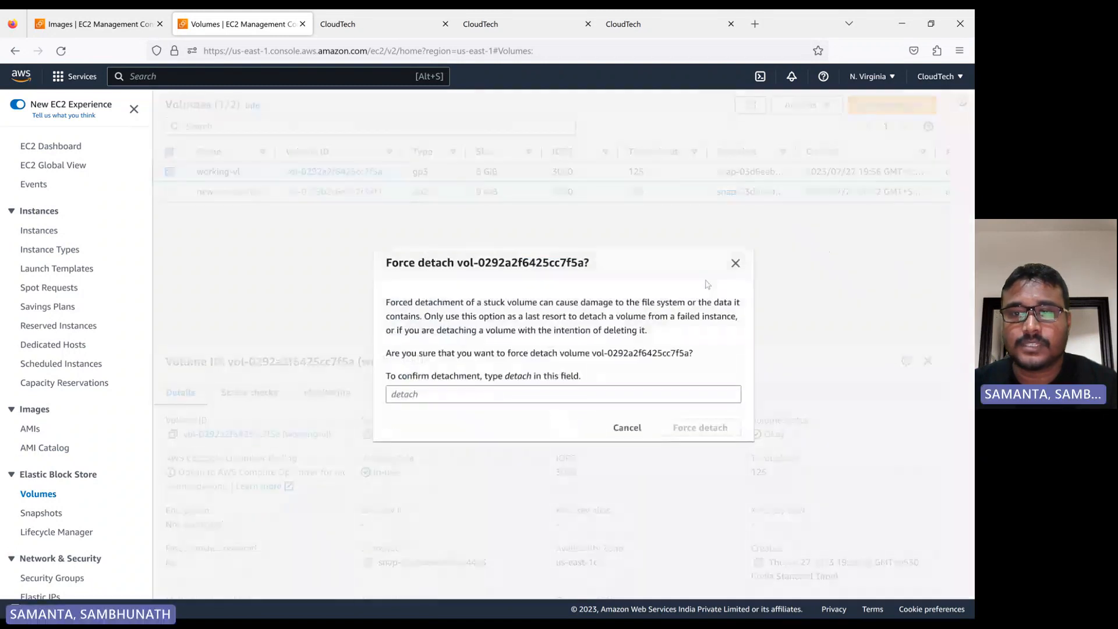
pyautogui.click(401, 396)
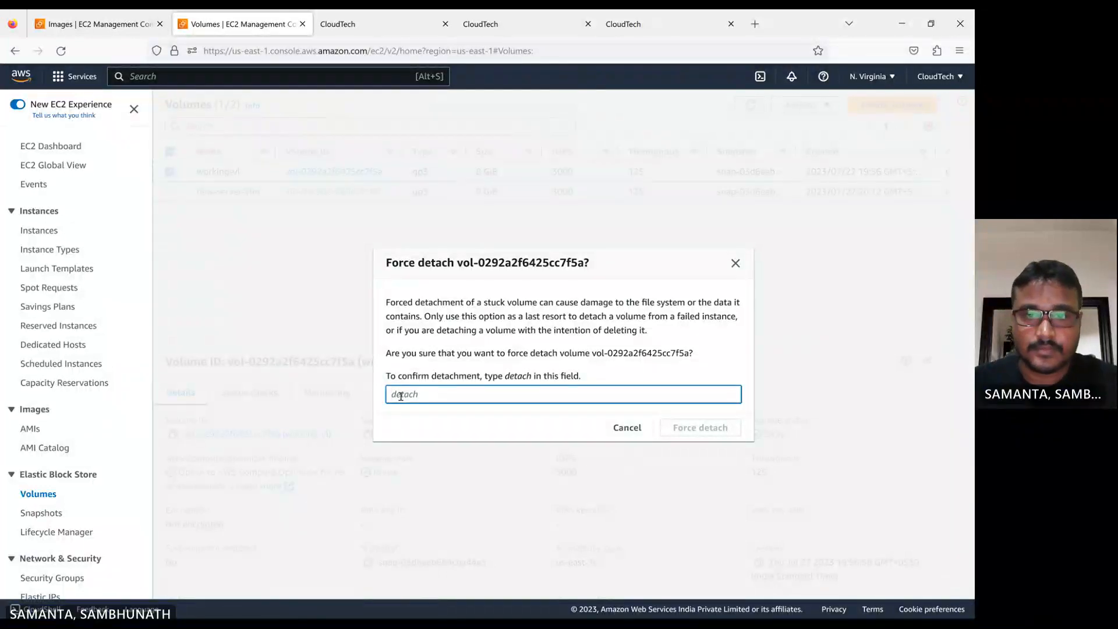
pyautogui.doubleClick(516, 376)
pyautogui.hotkey('ctrl', 'c')
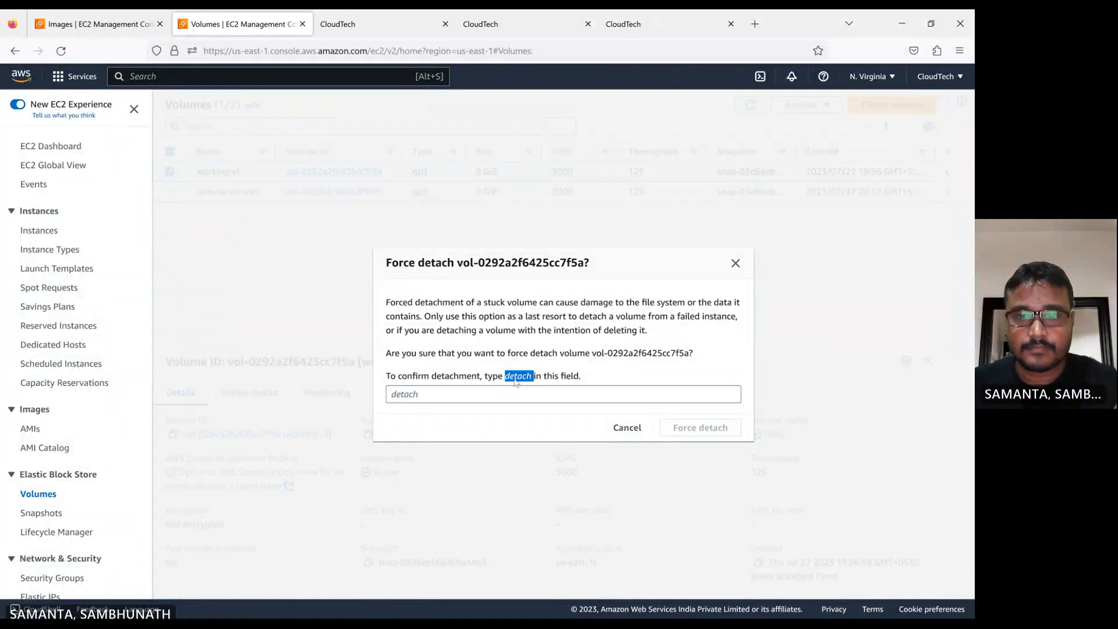
pyautogui.click(444, 402)
pyautogui.hotkey('ctrl', 'v')
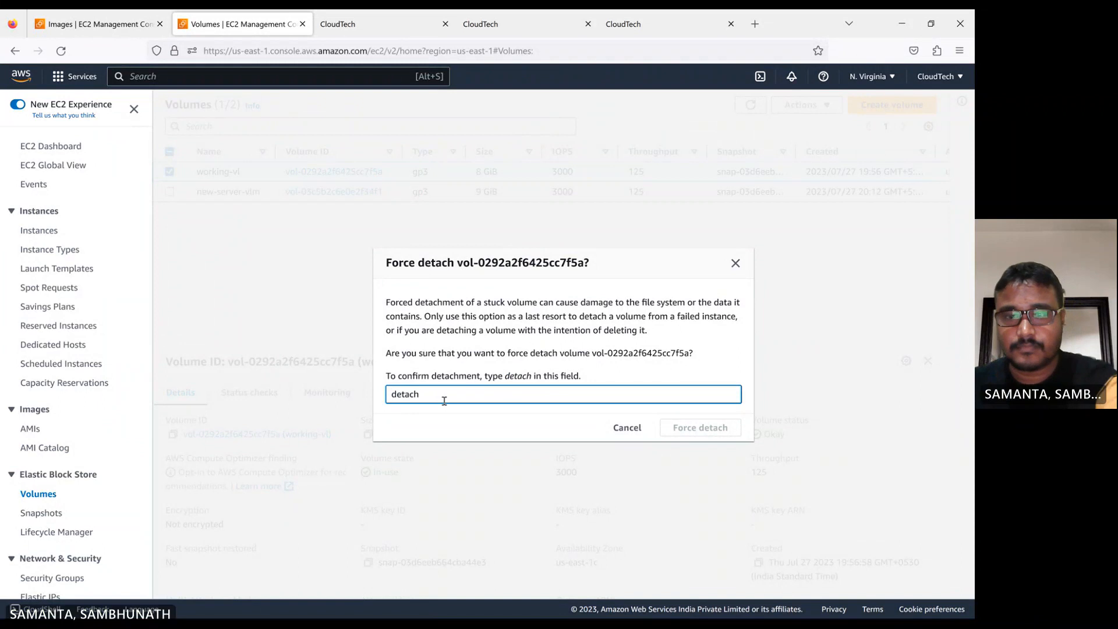
pyautogui.click(707, 429)
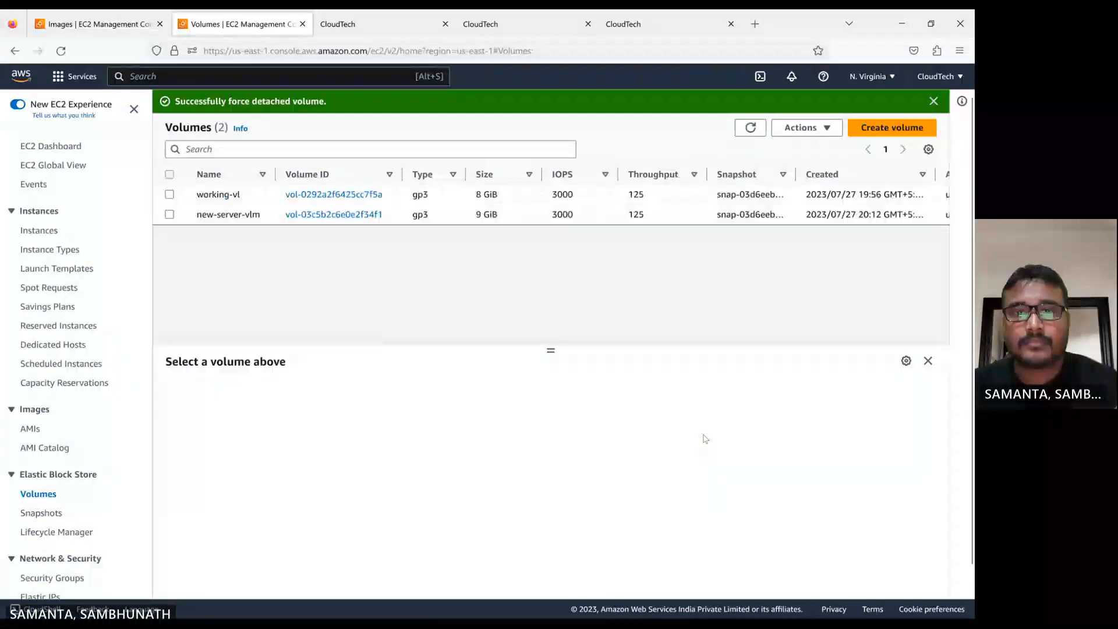
# Attach the working-vl volume to the new-server instance i-0a0f7b1b5552b93b8 as device /dev/sdf
pyautogui.click(750, 128)
pyautogui.click(169, 195)
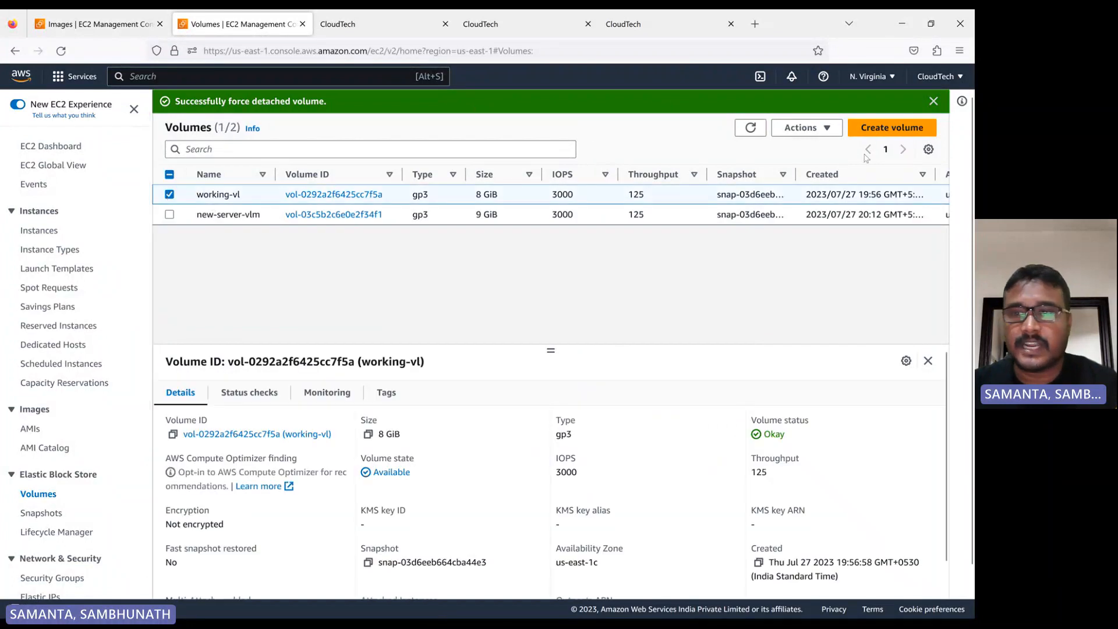
pyautogui.click(814, 128)
pyautogui.click(825, 223)
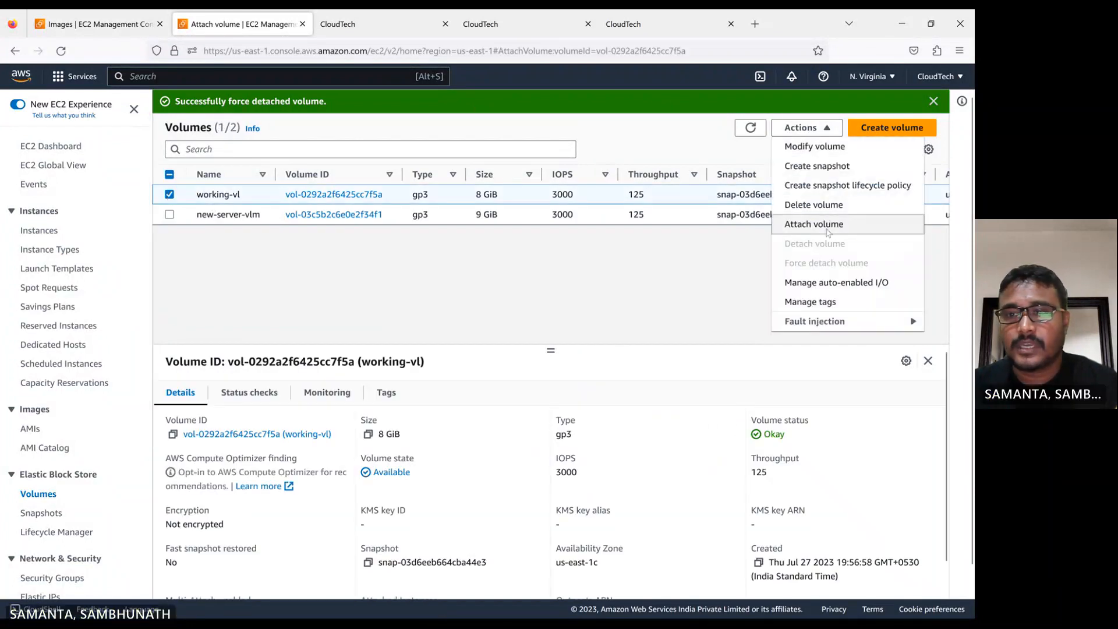
pyautogui.click(220, 379)
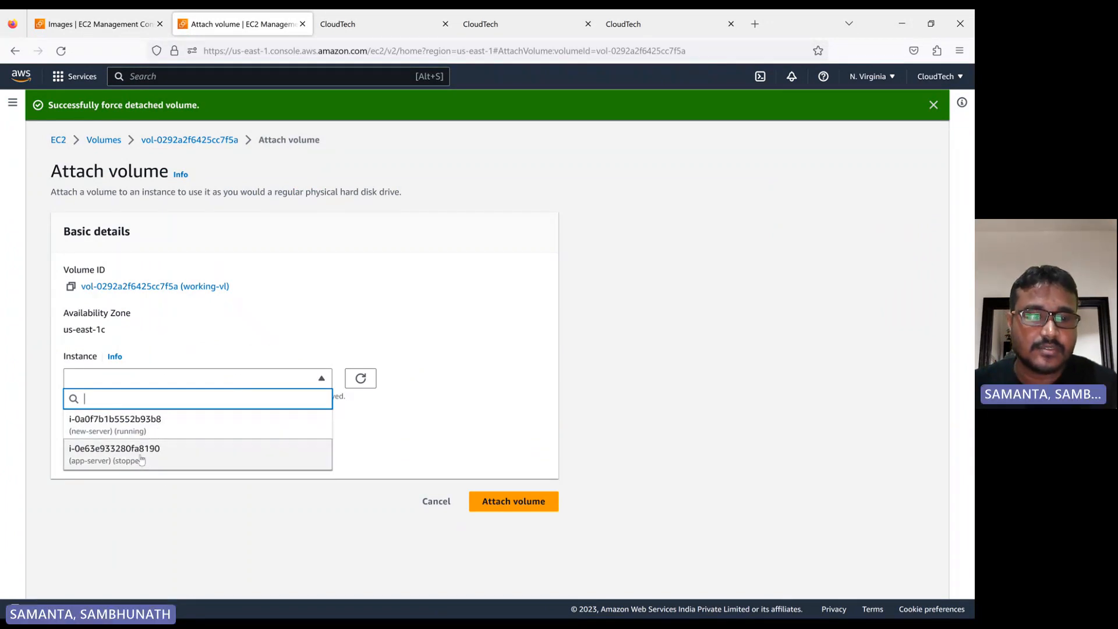
pyautogui.click(143, 428)
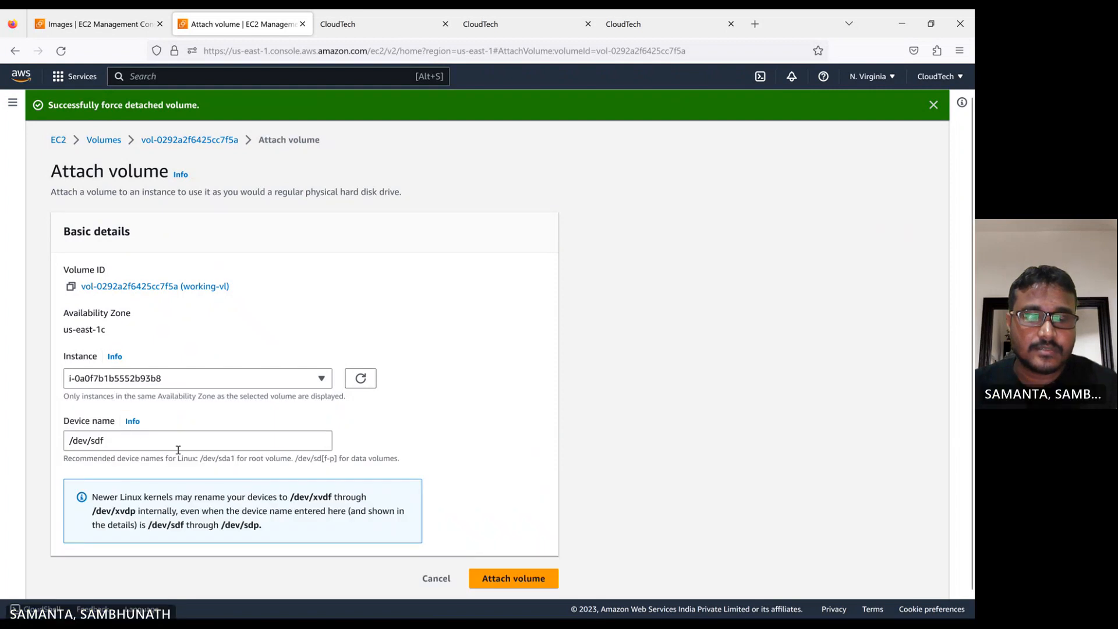
pyautogui.click(512, 578)
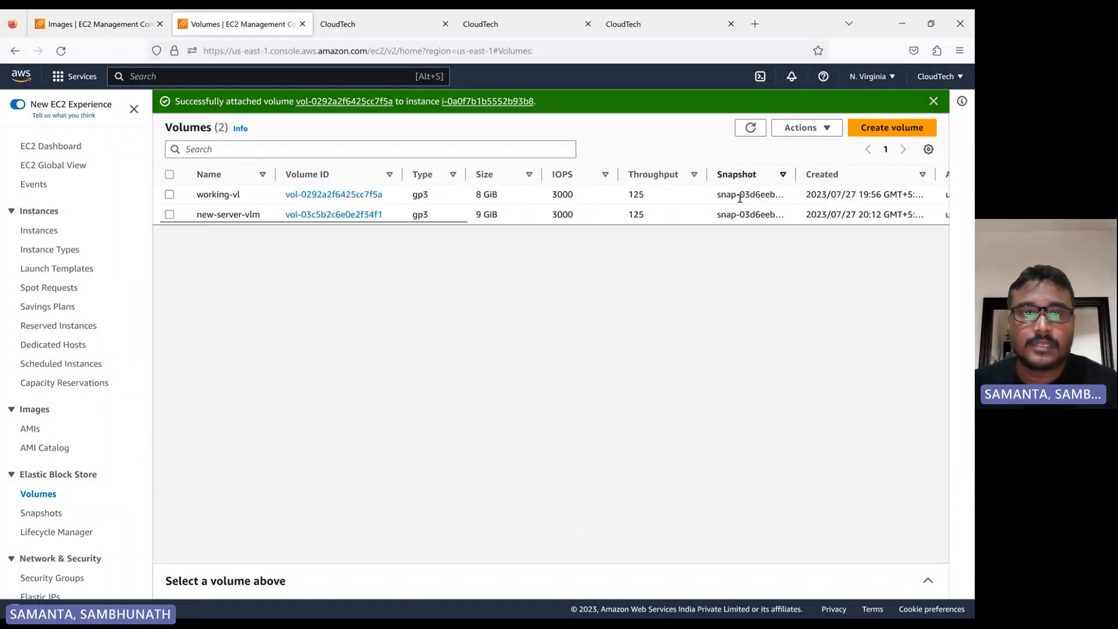
# Copy the lsblk command from the steps notes and run it in the new server's SSH terminal
pyautogui.moveTo(493, 617)
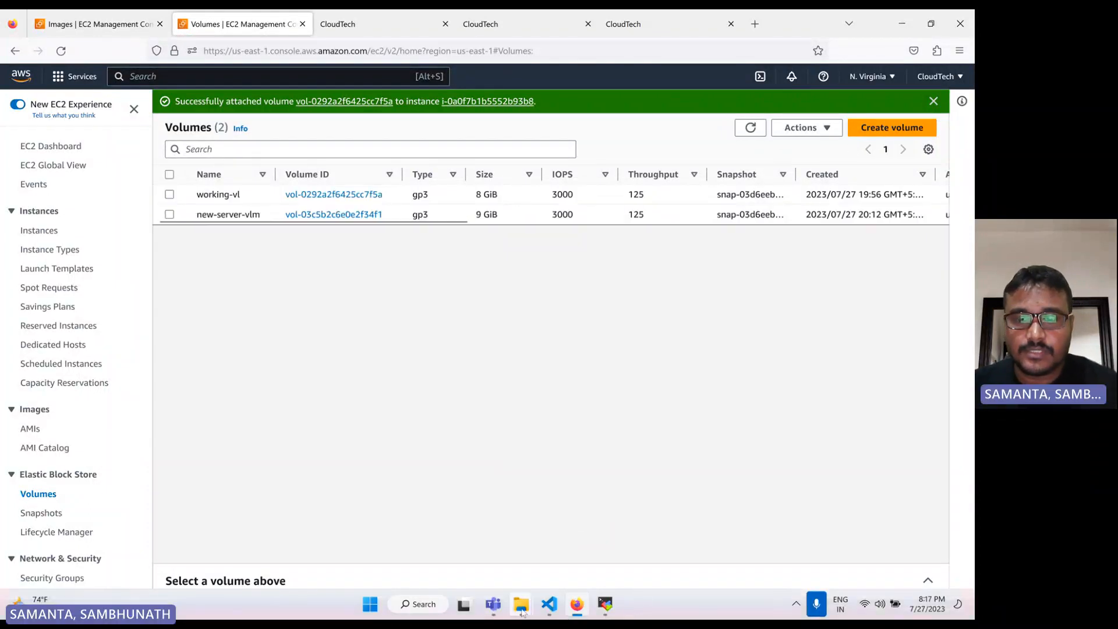
pyautogui.click(549, 604)
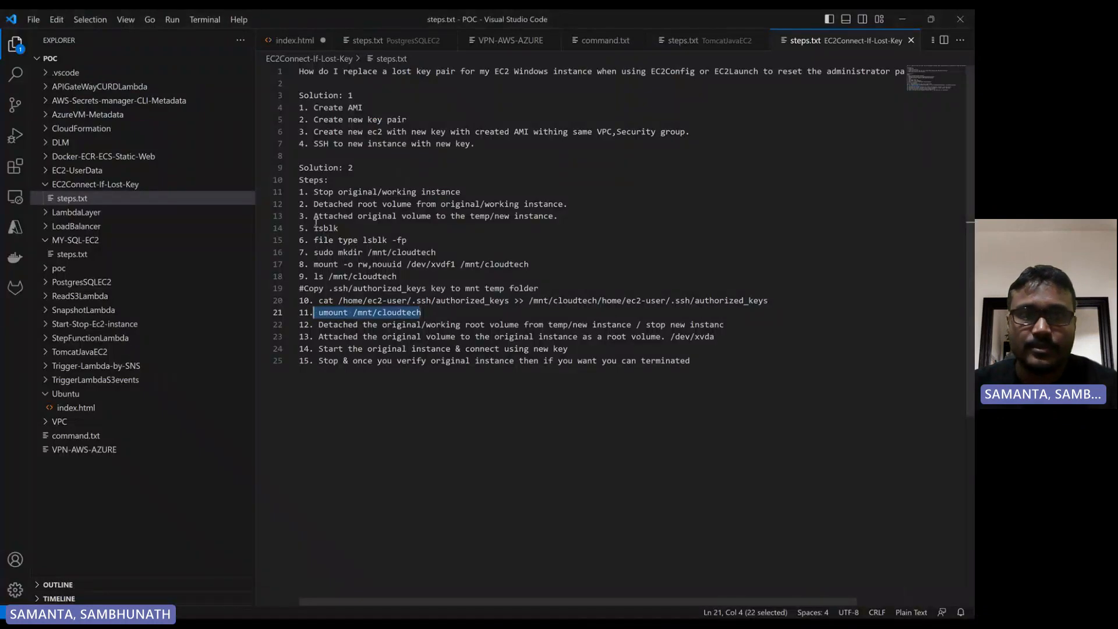
pyautogui.moveTo(577, 217); pyautogui.dragTo(333, 194)
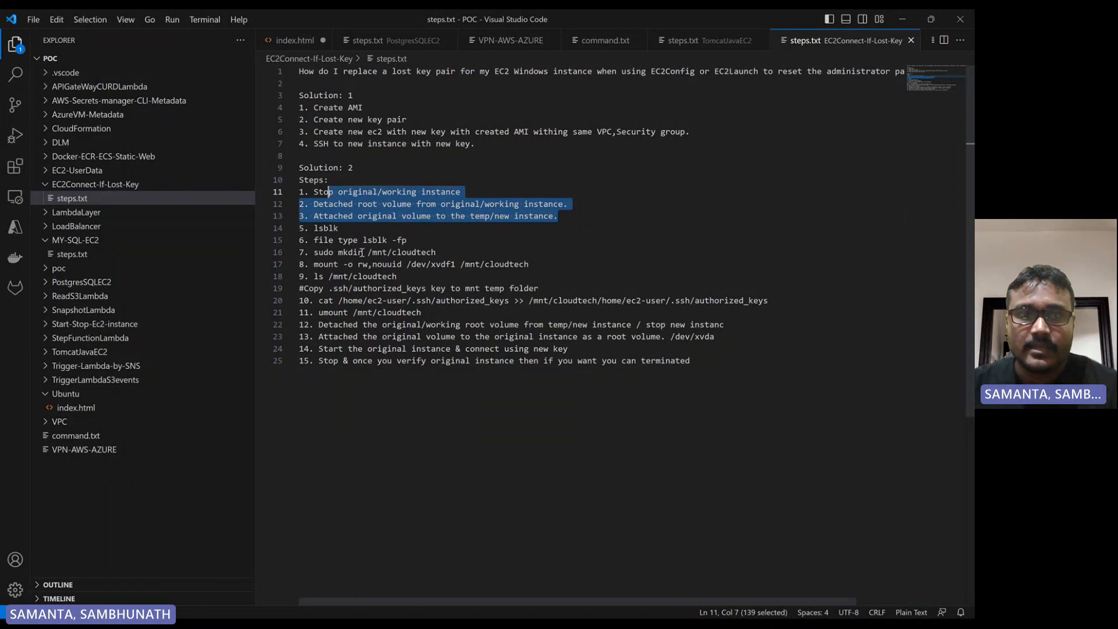
pyautogui.doubleClick(326, 228)
pyautogui.hotkey('ctrl', 'c')
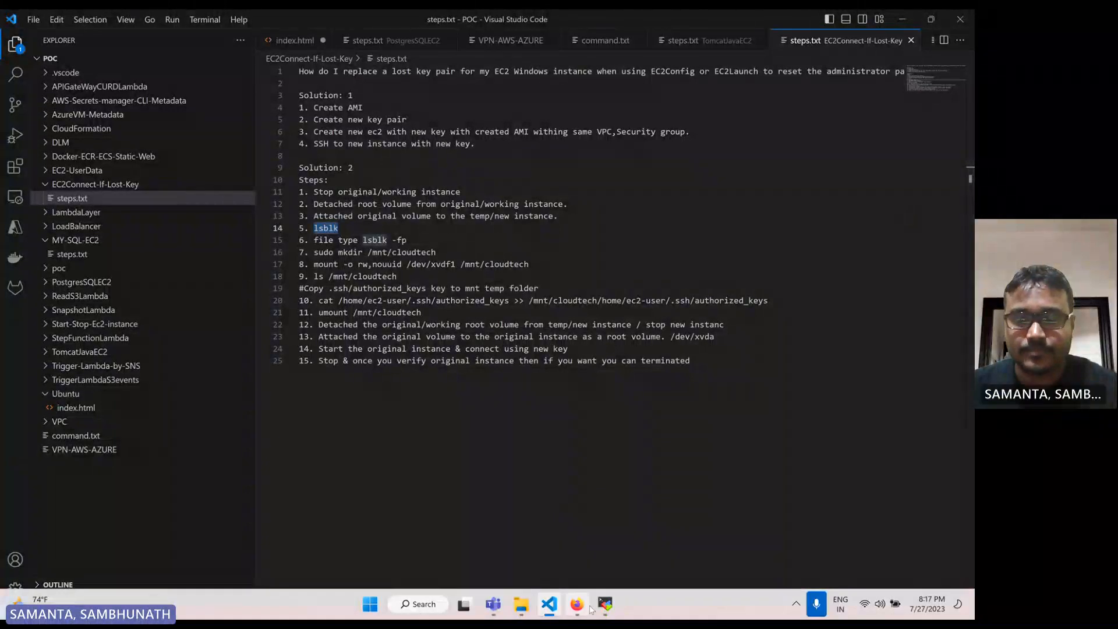
pyautogui.click(600, 607)
pyautogui.press('Return')
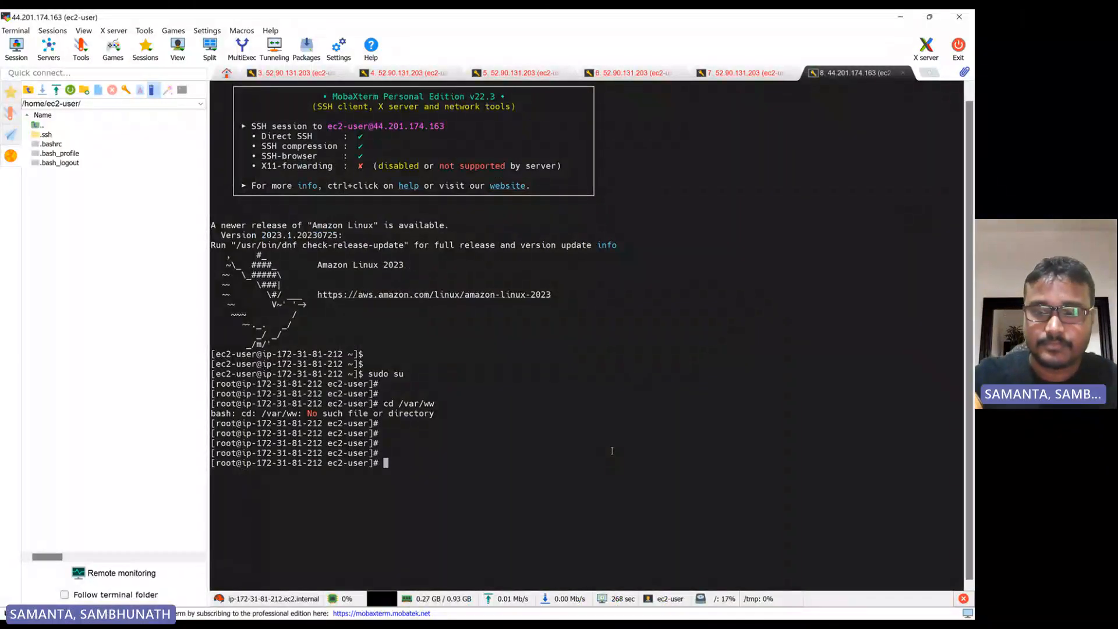
pyautogui.rightClick(612, 450)
pyautogui.press('Return')
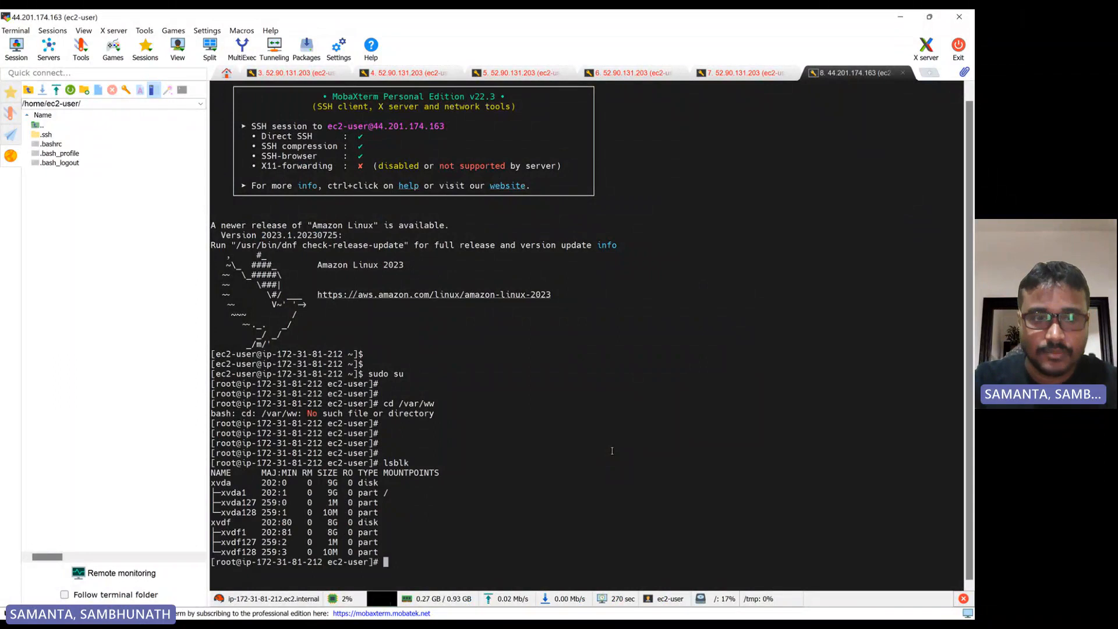
# Run lsblk -fp in the terminal to list block devices with their filesystems and UUIDs
pyautogui.press('Return')
pyautogui.press('Return')
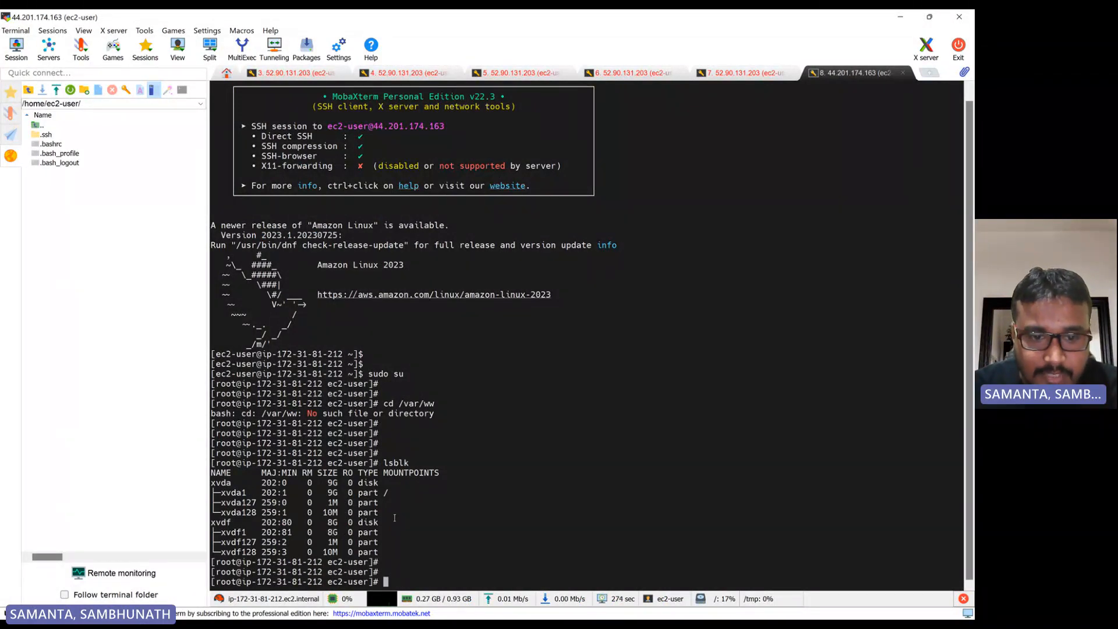
pyautogui.moveTo(399, 514); pyautogui.dragTo(211, 485)
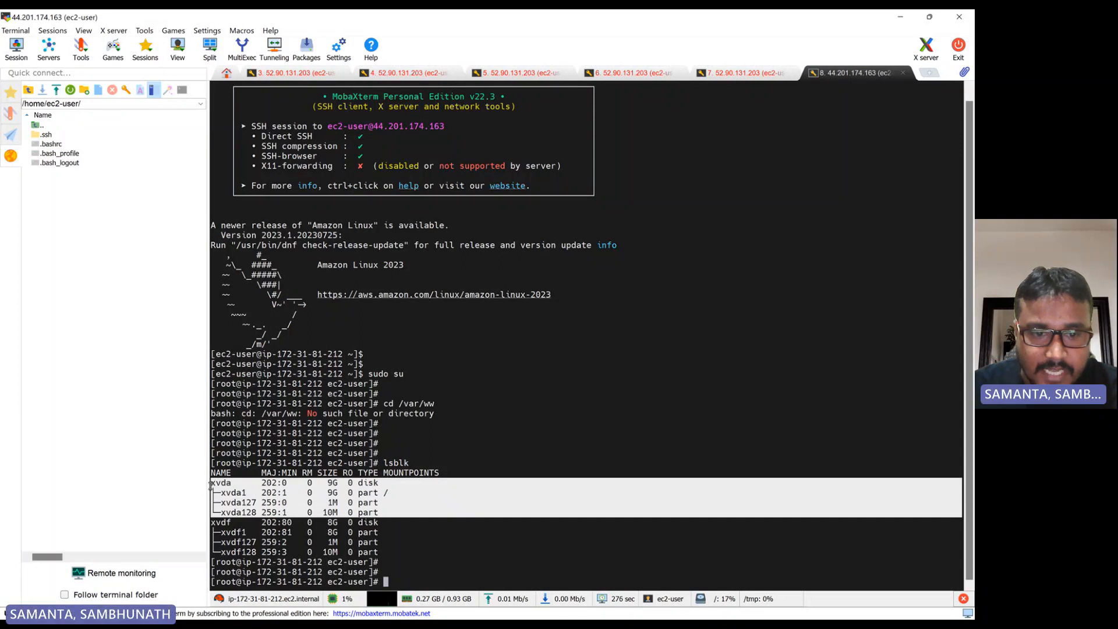
pyautogui.moveTo(390, 560); pyautogui.dragTo(205, 522)
pyautogui.moveTo(382, 514); pyautogui.dragTo(211, 484)
pyautogui.click(457, 563)
pyautogui.write('lsblk')
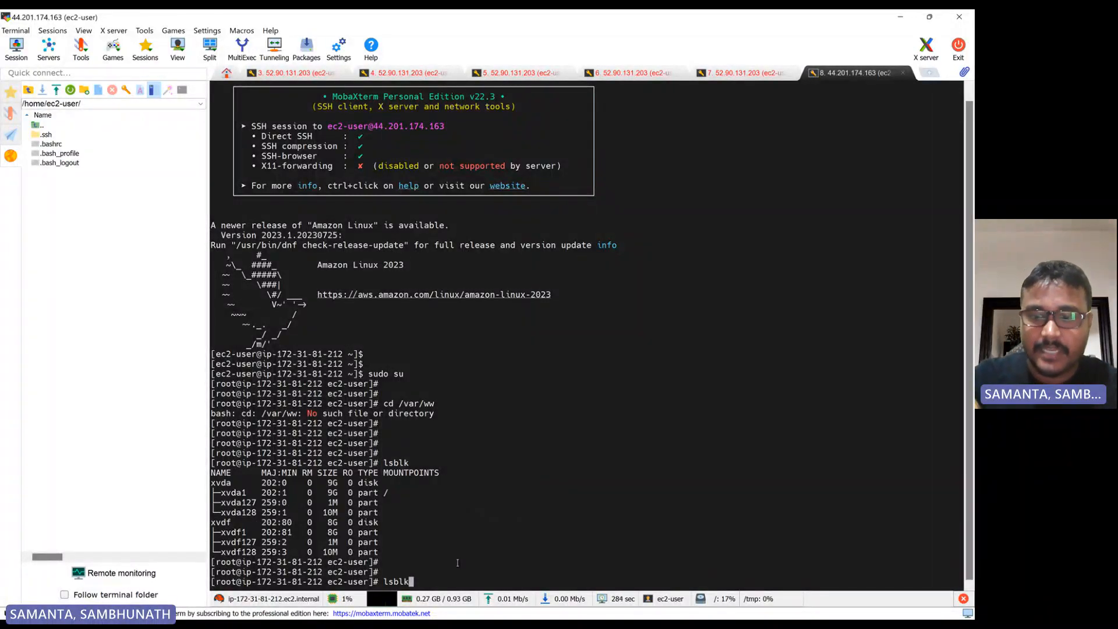
pyautogui.write(' -fp')
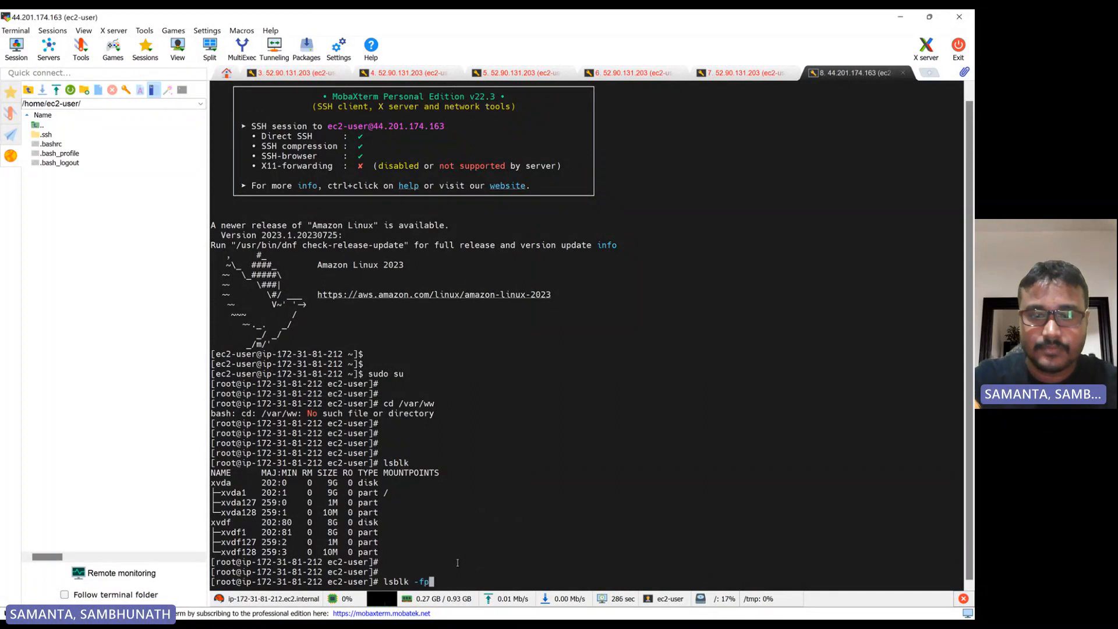
pyautogui.press('Return')
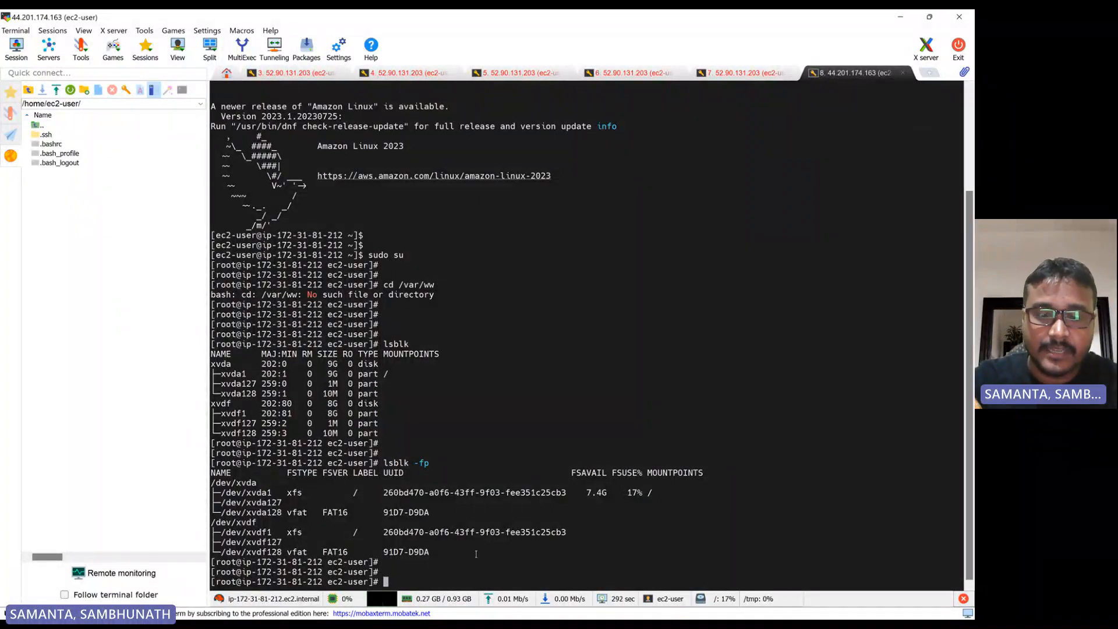
# Create the mount directory /mnt/cloudtech in the terminal
pyautogui.write('m')
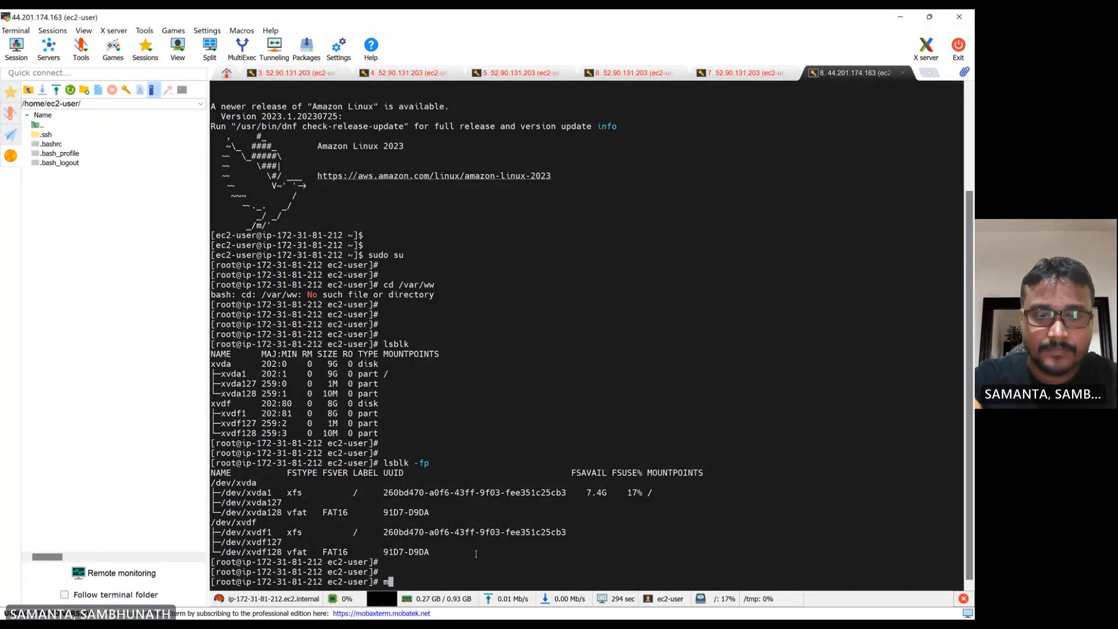
pyautogui.write('kdir ')
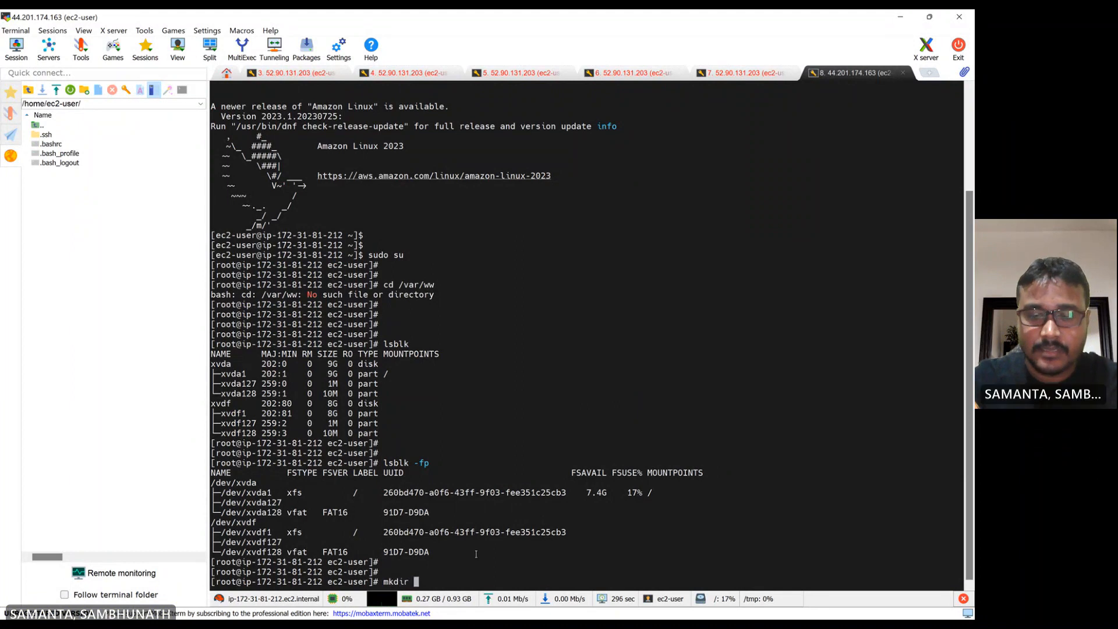
pyautogui.write('/mnt/')
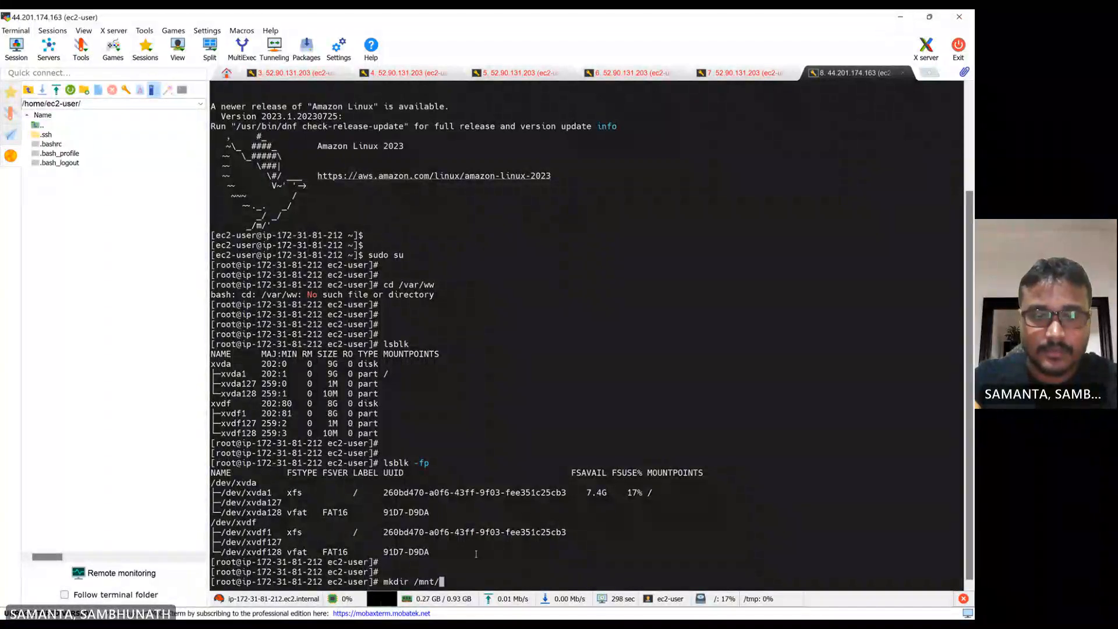
pyautogui.write('cloud')
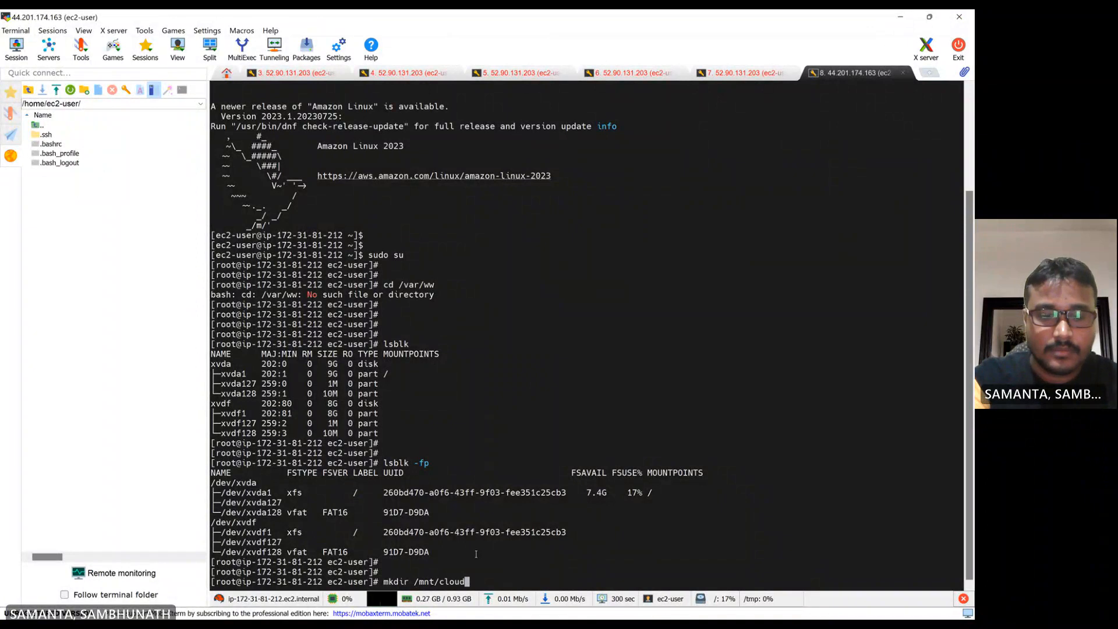
pyautogui.write('tech')
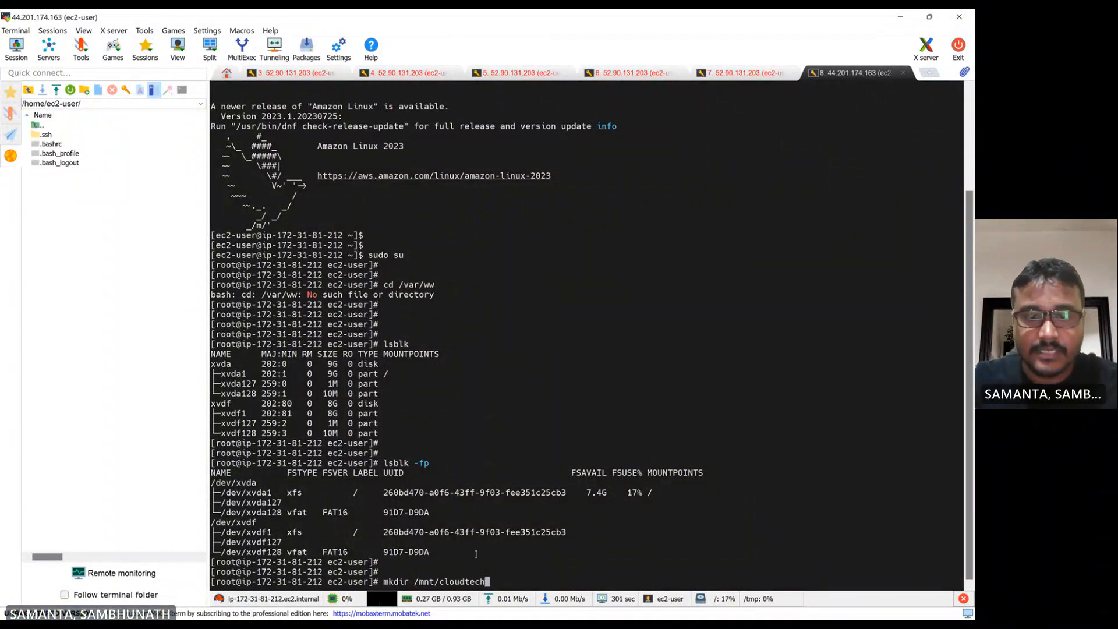
pyautogui.press('Return')
pyautogui.press('Return')
pyautogui.press('Return')
# Change into the /mnt/cloudtech directory in the terminal
pyautogui.write('cd ')
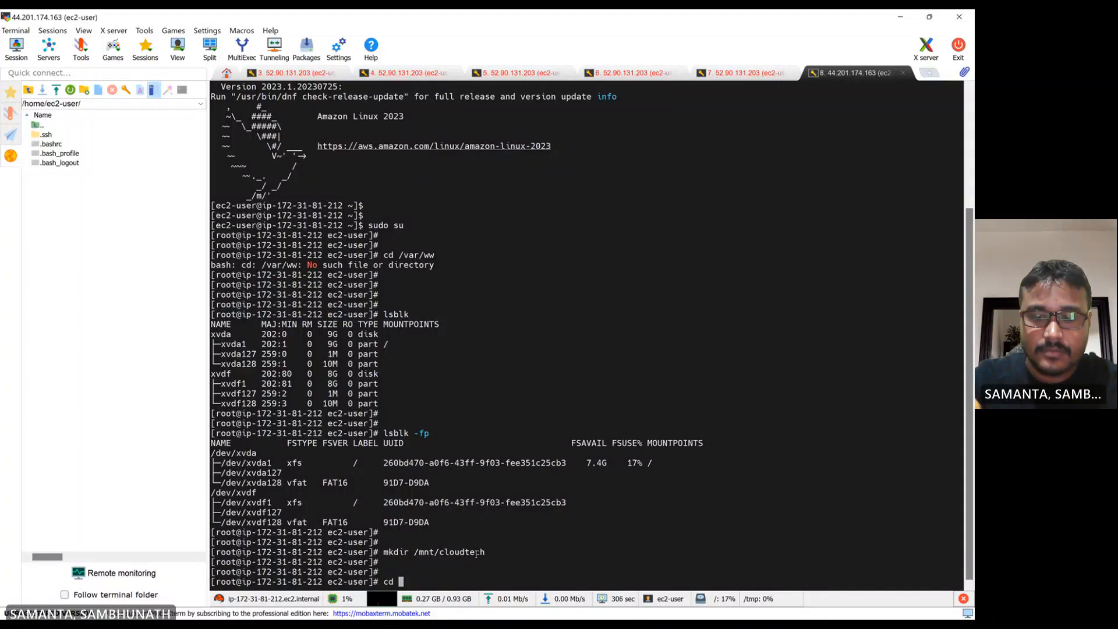
pyautogui.write('/m')
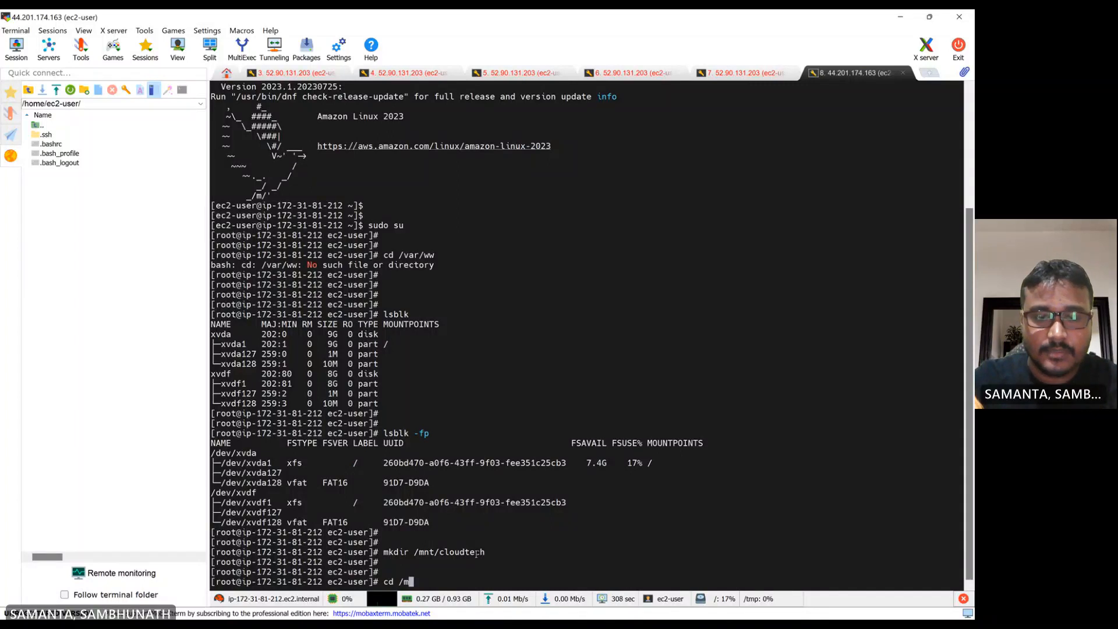
pyautogui.write('nt/c')
pyautogui.press('Tab')
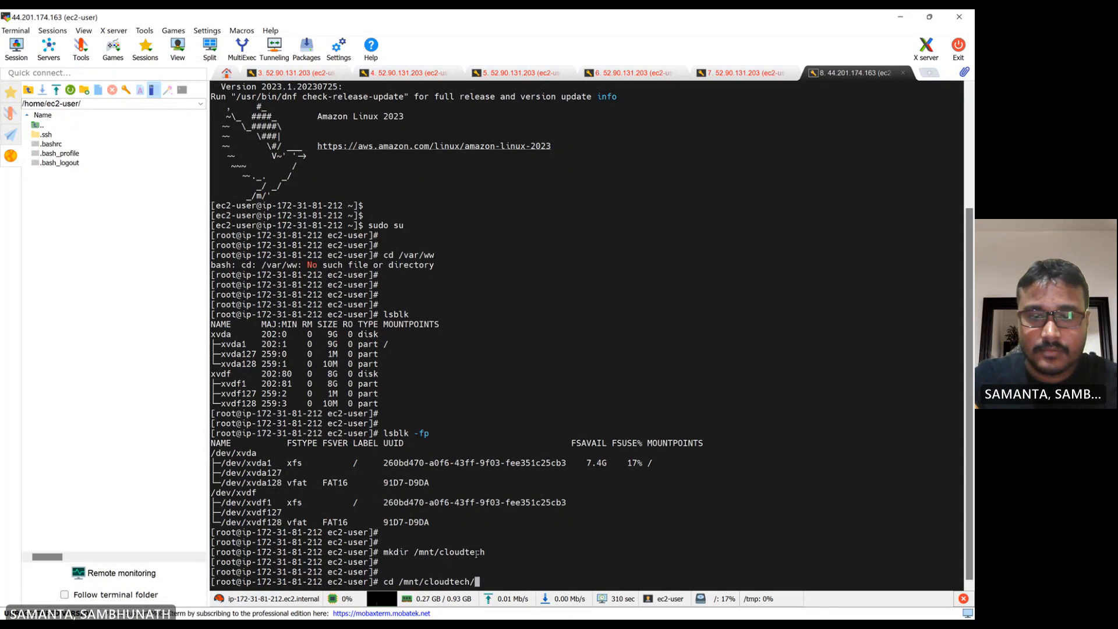
pyautogui.press('Return')
pyautogui.press('Return')
pyautogui.press('Return')
pyautogui.press('Return')
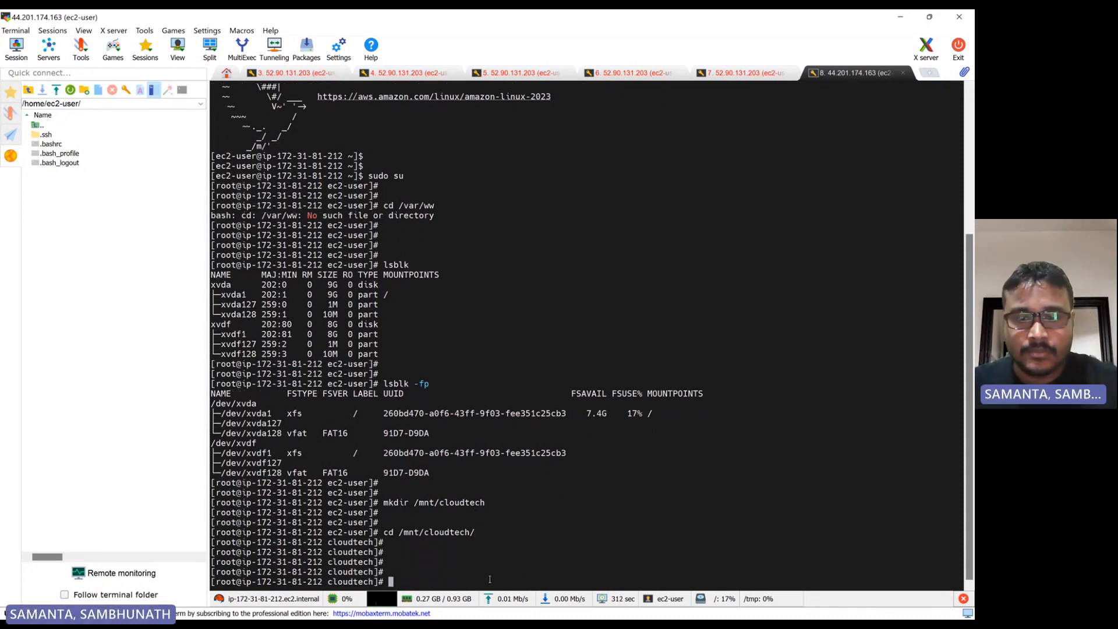
pyautogui.press('Return')
# Copy the mount -o rw,nouuid /dev/xvdf1 /mnt/cloudtech command from the steps notes and return to the terminal
pyautogui.click(548, 604)
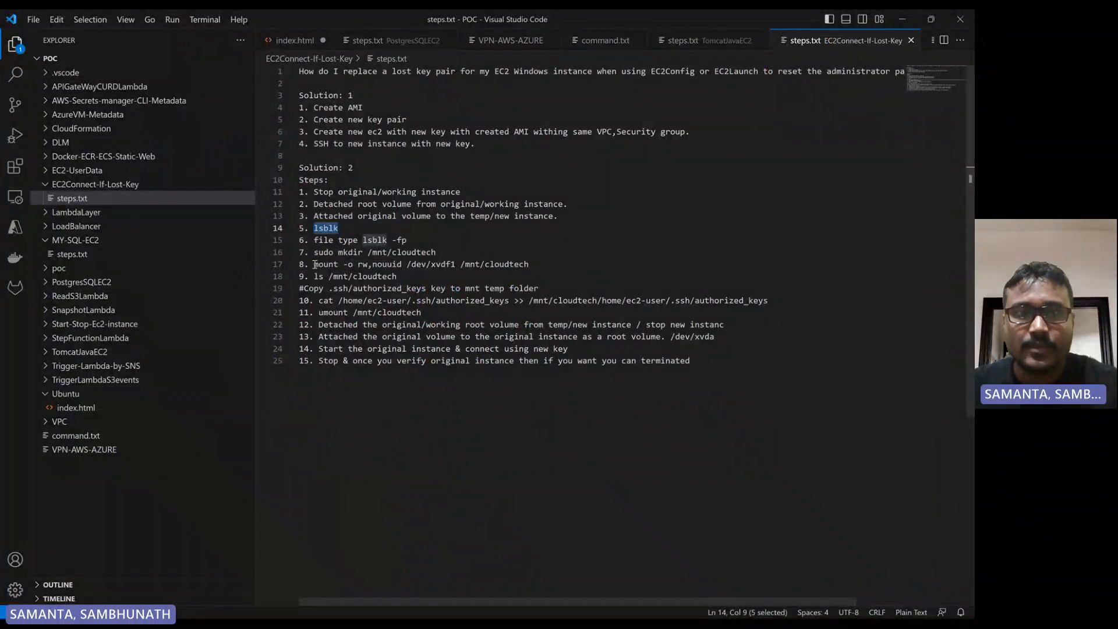
pyautogui.moveTo(313, 265); pyautogui.dragTo(541, 263)
pyautogui.hotkey('ctrl', 'c')
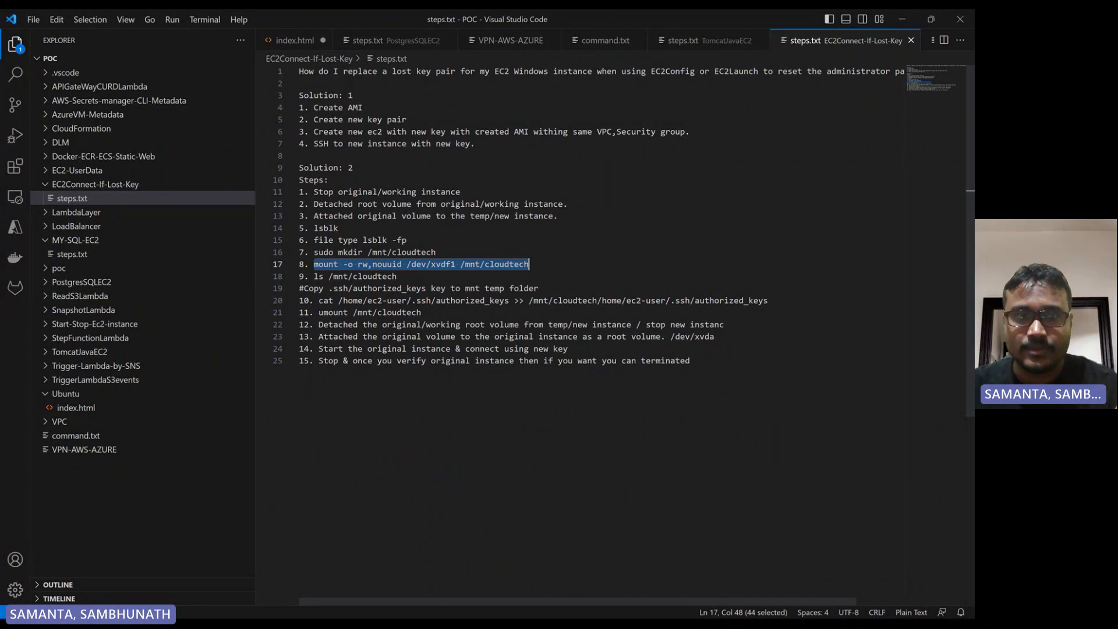
pyautogui.click(606, 605)
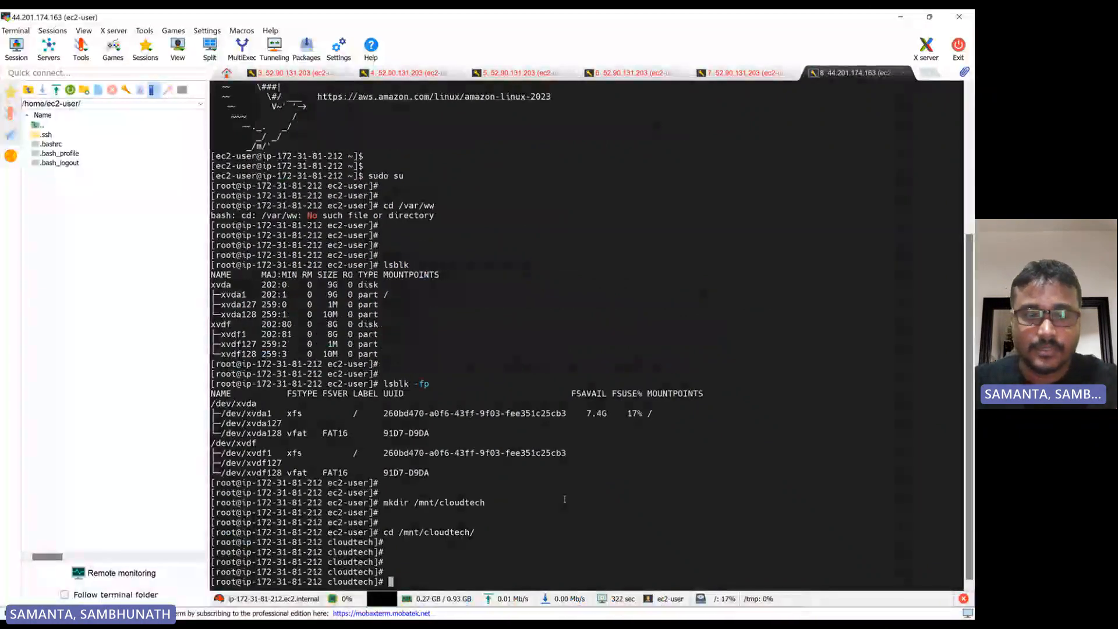
# Go back to the previous directory with cd - in the terminal
pyautogui.write('cd -')
pyautogui.press('Return')
pyautogui.press('Return')
pyautogui.press('Return')
pyautogui.press('Return')
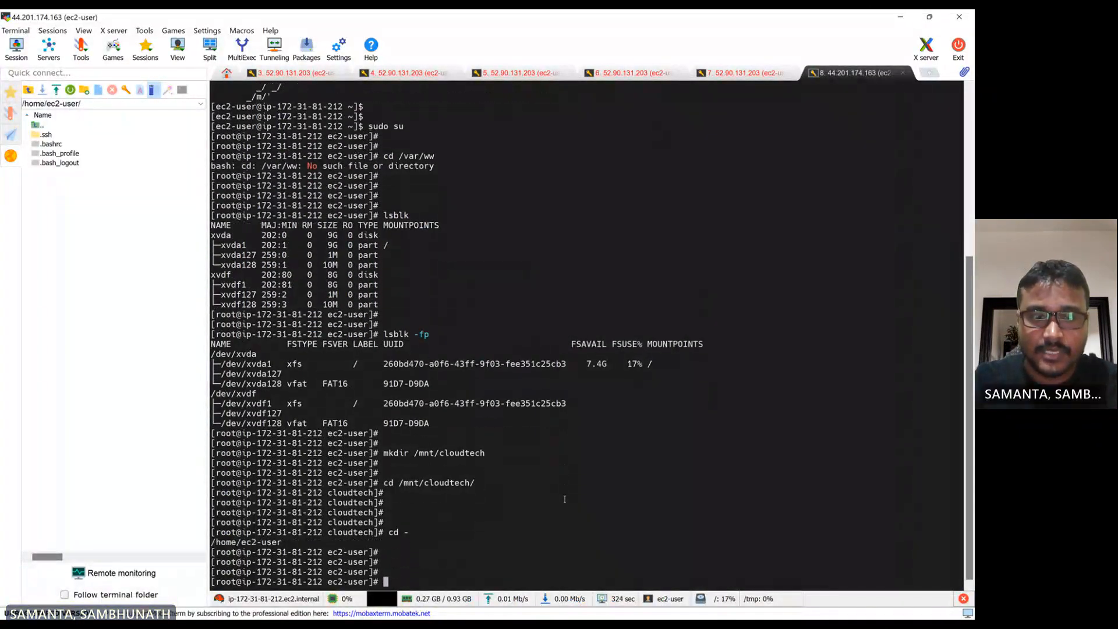
pyautogui.rightClick(564, 499)
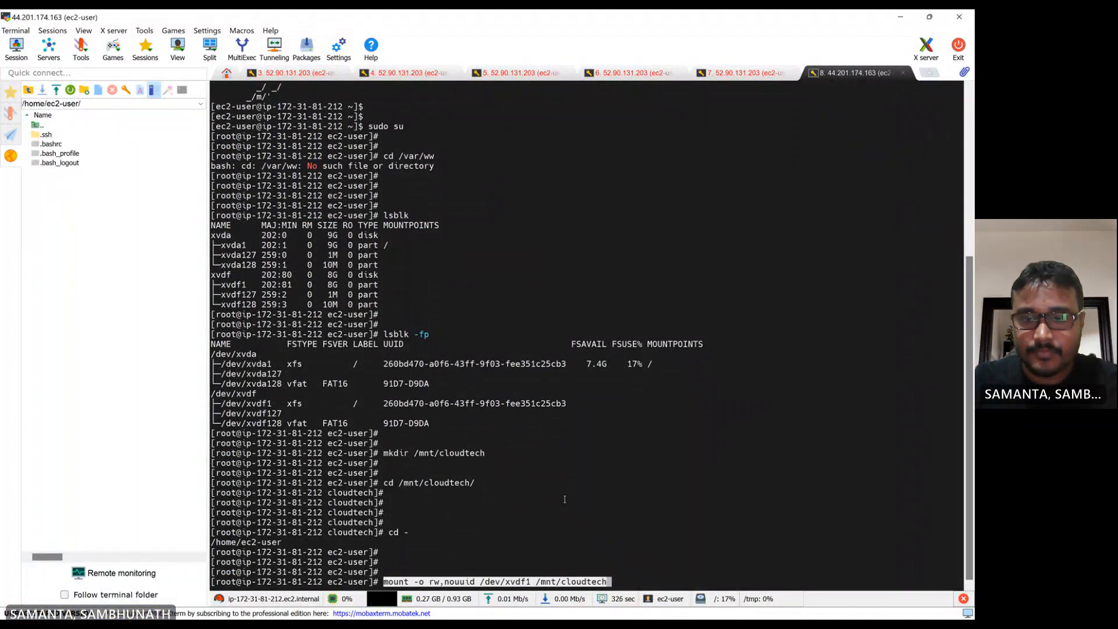
pyautogui.press('Return')
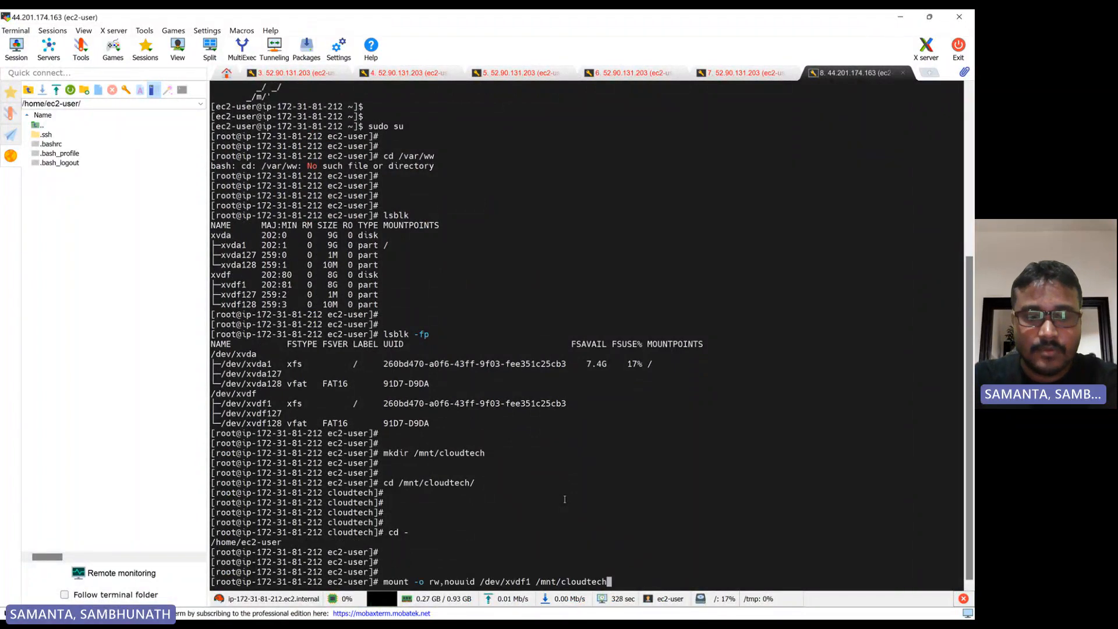
pyautogui.hotkey('ctrl', 'c')
pyautogui.press('Return')
pyautogui.press('Return')
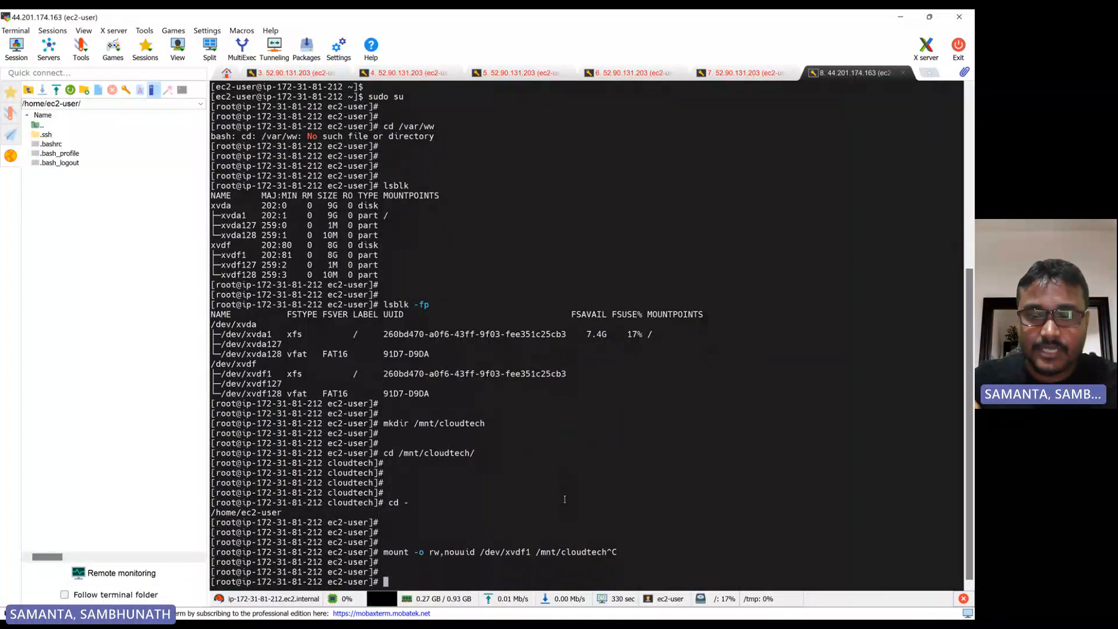
# List the contents of /mnt/cloudtech/ with ll
pyautogui.write('ll /m')
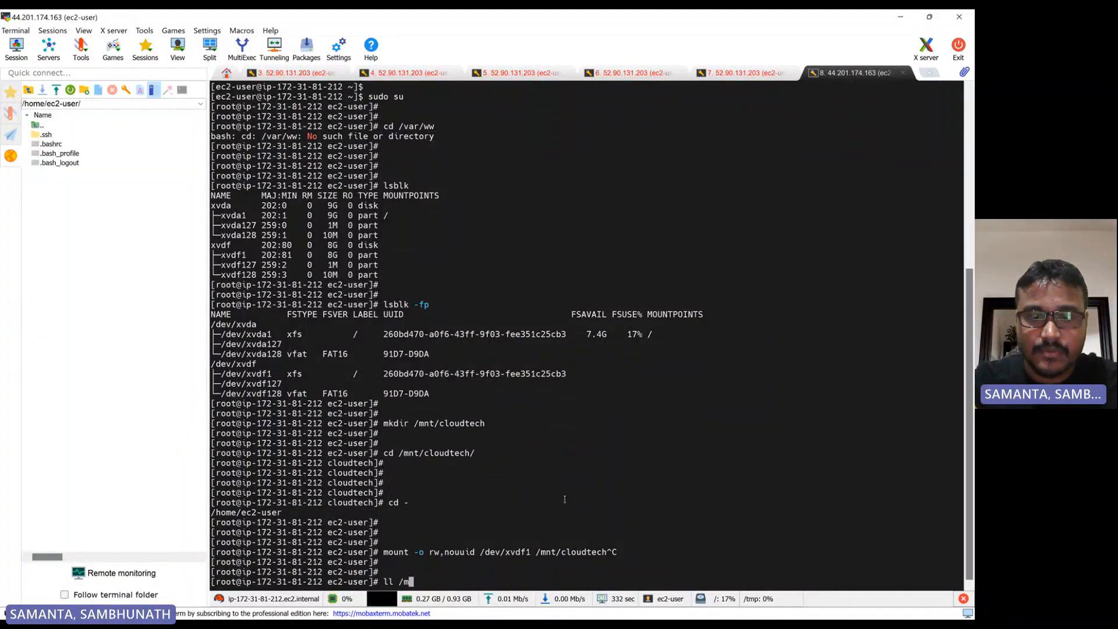
pyautogui.write('nt/clo')
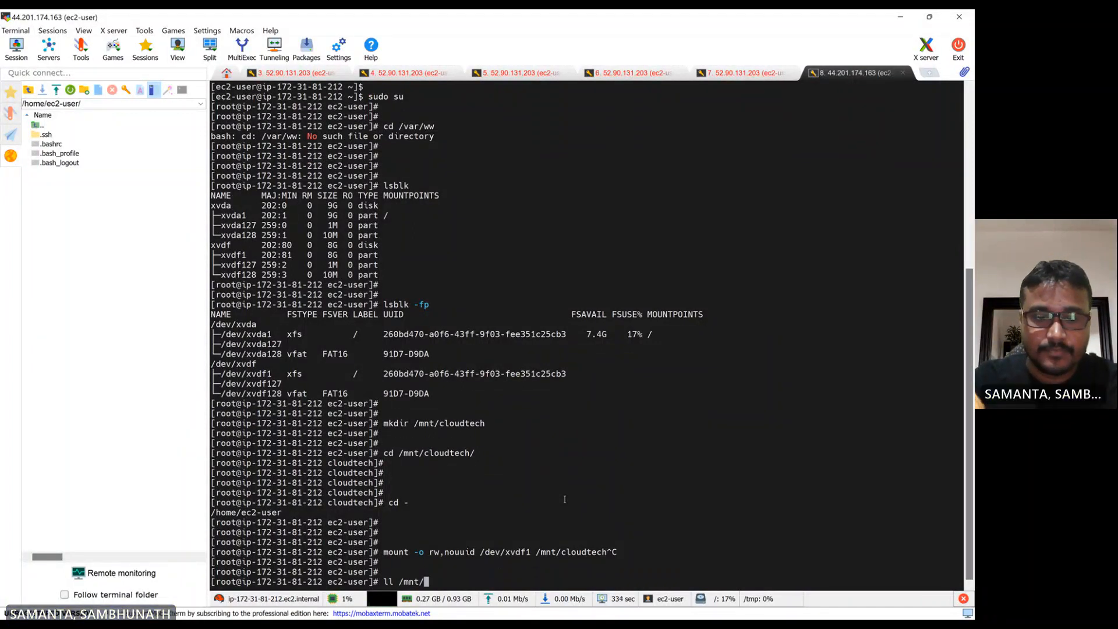
pyautogui.press('Tab')
pyautogui.press('Return')
pyautogui.press('Return')
pyautogui.press('Return')
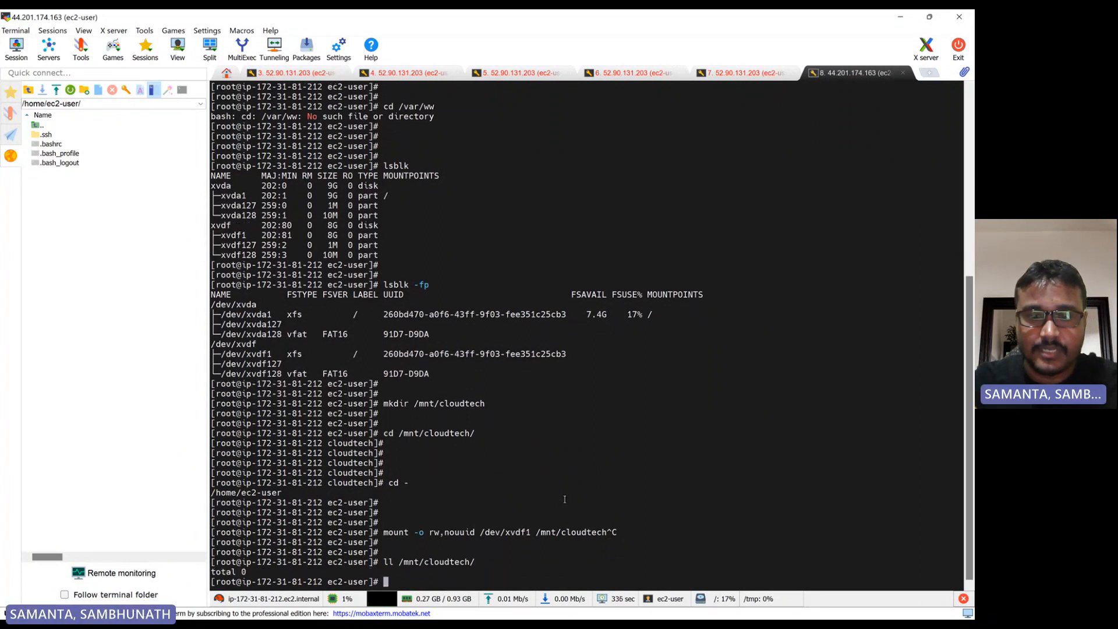
# Recall the mount -o rw,nouuid /dev/xvdf1 /mnt/cloudtech command from history and run it to mount the original volume
pyautogui.press('Up')
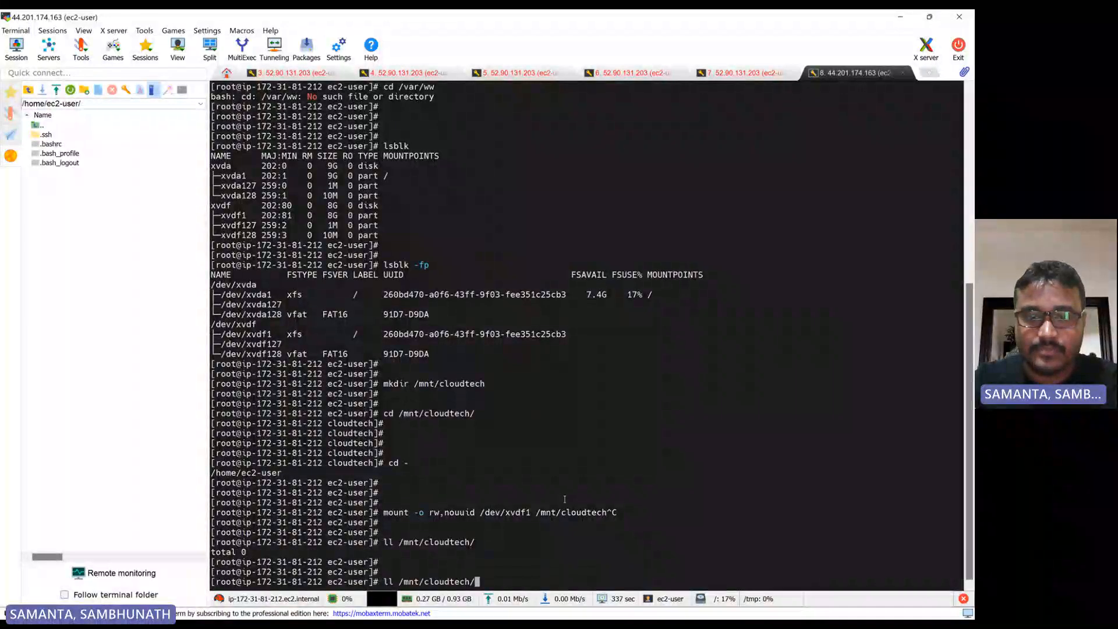
pyautogui.press('Down')
pyautogui.press('Up')
pyautogui.press('Up')
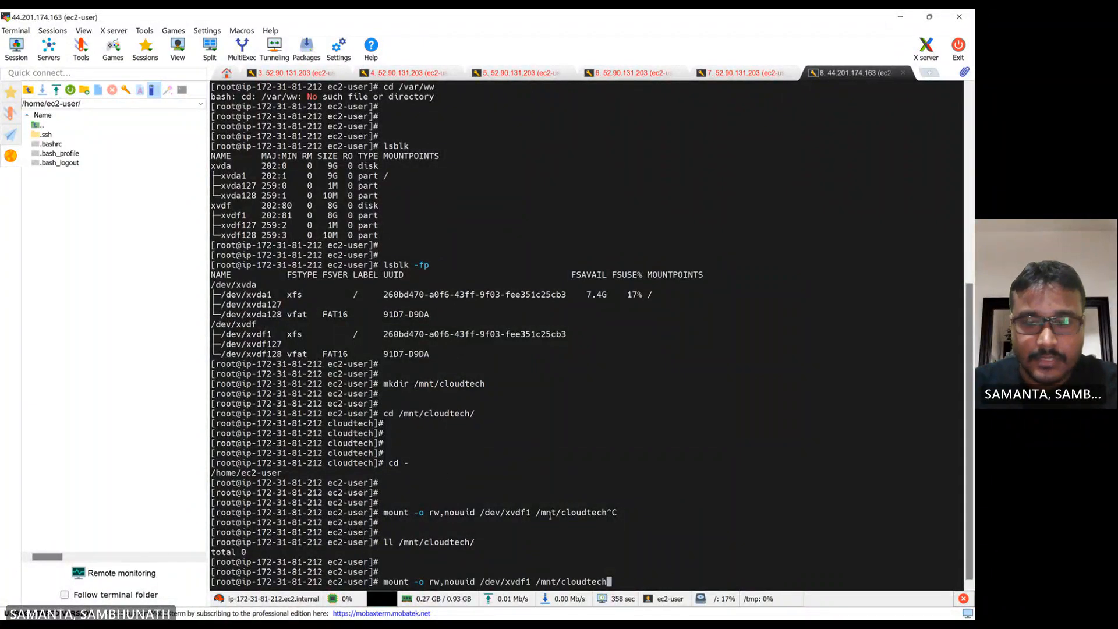
pyautogui.press('Left')
pyautogui.press('Left')
pyautogui.press('Left')
pyautogui.press('Left')
pyautogui.press('Left')
pyautogui.press('Left')
pyautogui.press('Left')
pyautogui.press('Left')
pyautogui.press('Left')
pyautogui.press('Left')
pyautogui.press('Left')
pyautogui.press('Left')
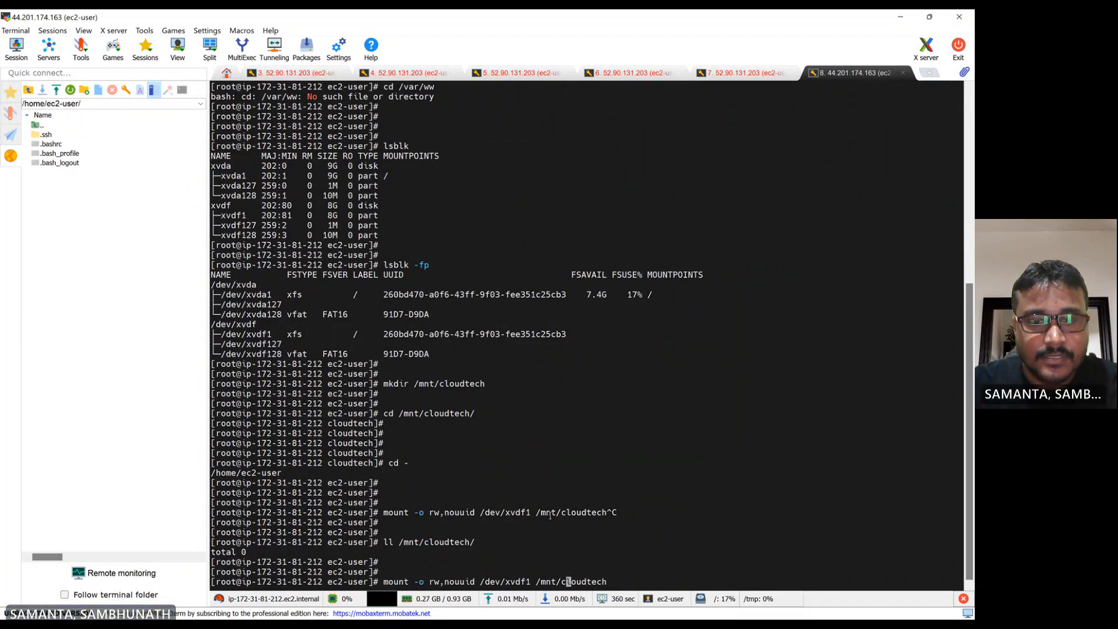
pyautogui.press('Left')
pyautogui.press('Left')
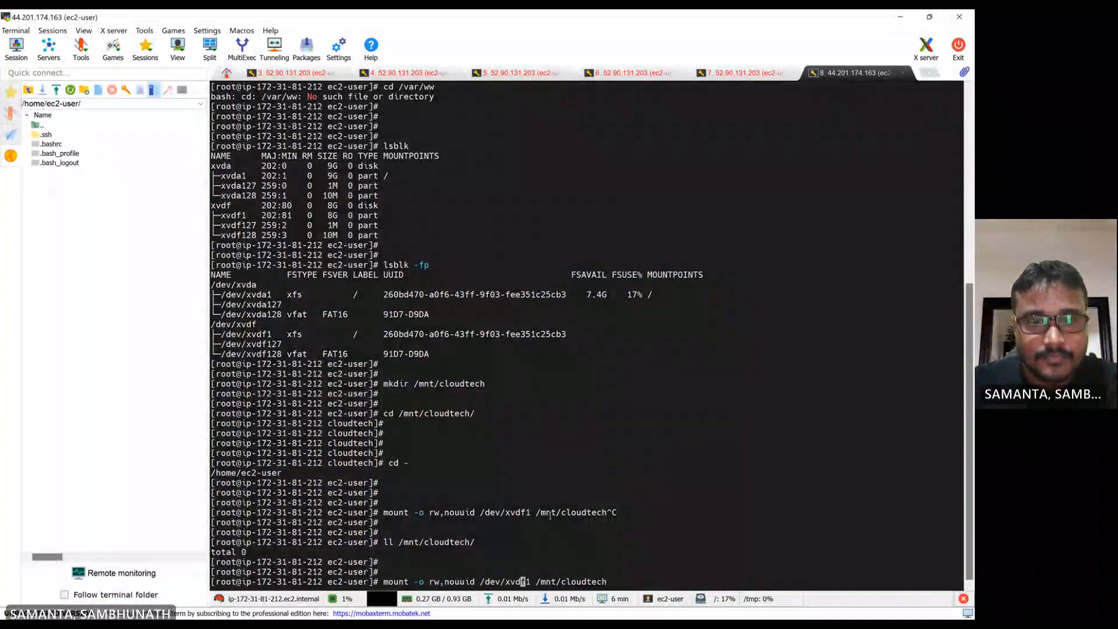
pyautogui.press('Return')
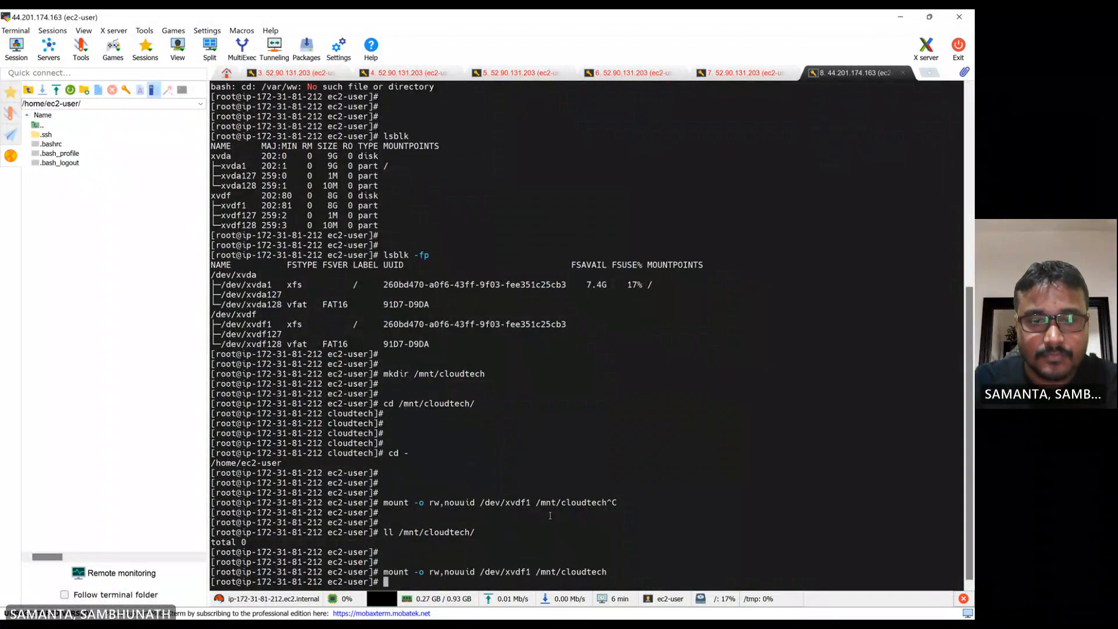
# List /mnt/cloudtech/ again with ll to inspect the mounted root filesystem
pyautogui.press('Return')
pyautogui.press('Up')
pyautogui.press('Up')
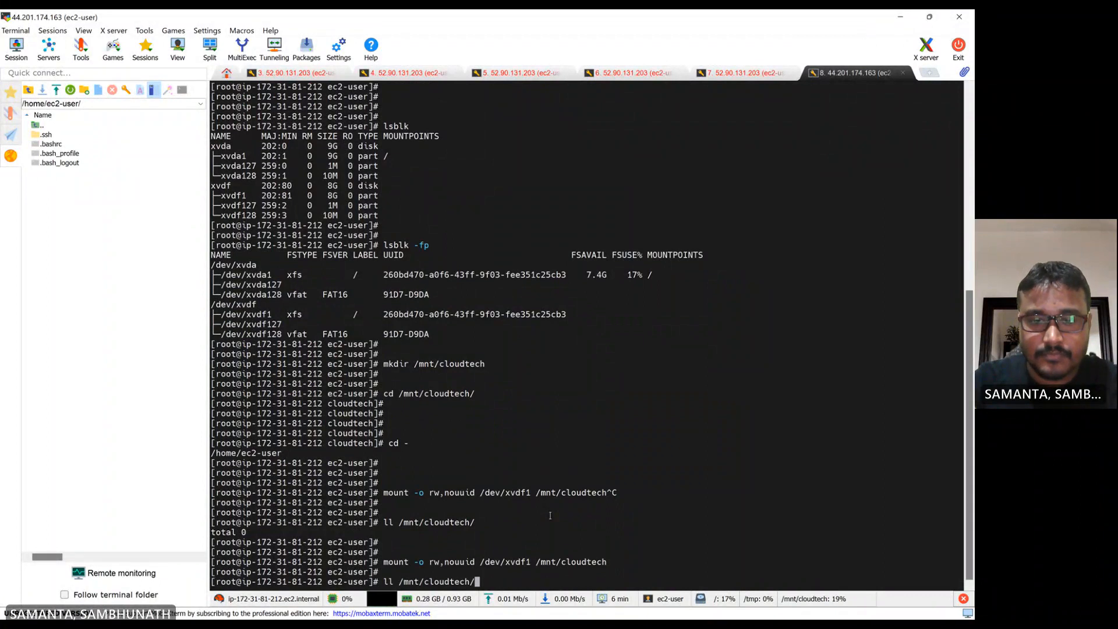
pyautogui.press('Return')
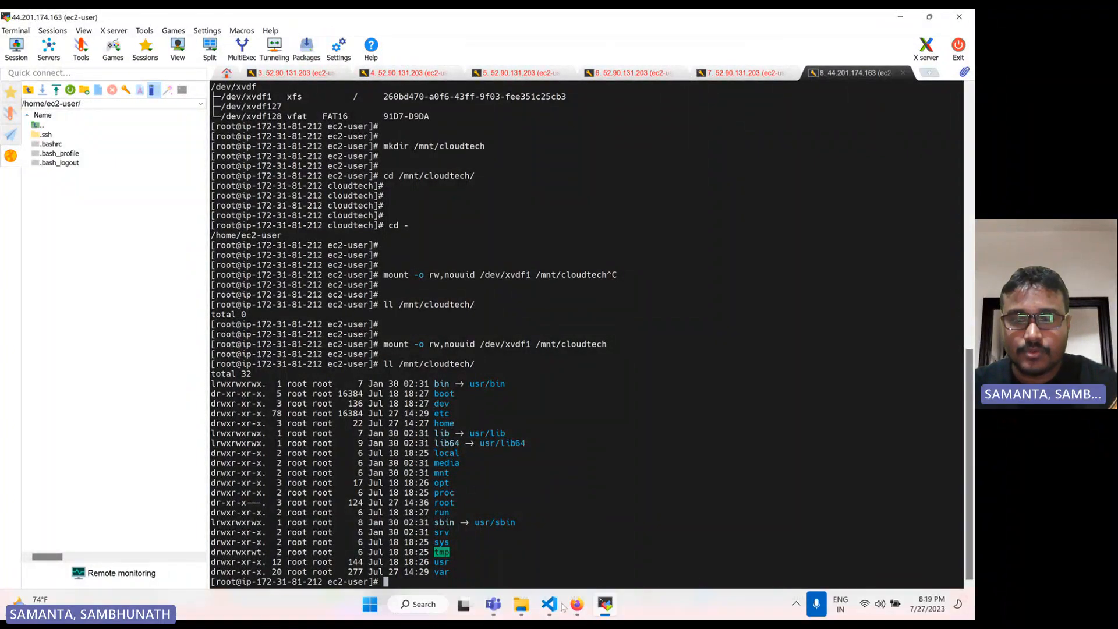
# Copy the cat command appending ec2-user's authorized_keys to /mnt/cloudtech/home/ec2-user/.ssh/authorized_keys from the notes, returning to the terminal
pyautogui.click(551, 604)
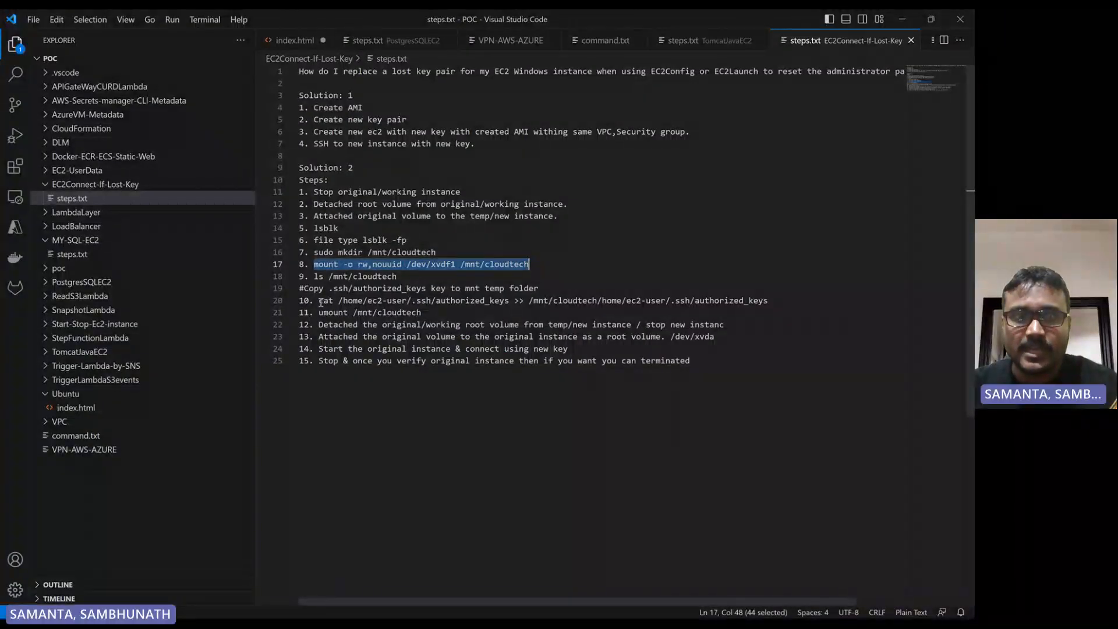
pyautogui.moveTo(319, 301); pyautogui.dragTo(786, 304)
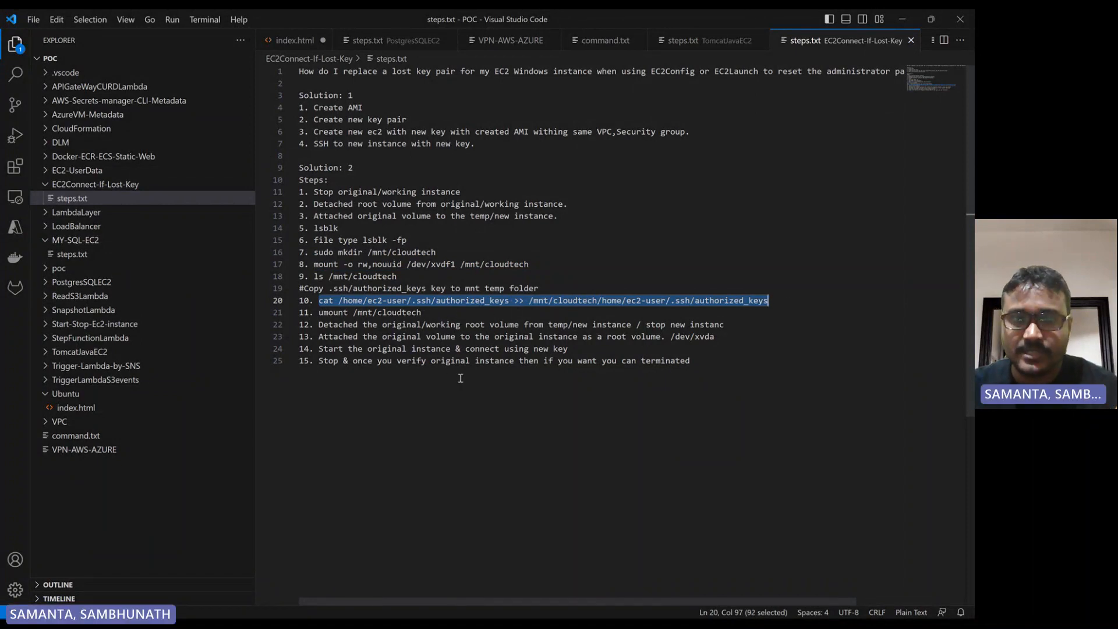
pyautogui.moveTo(495, 618)
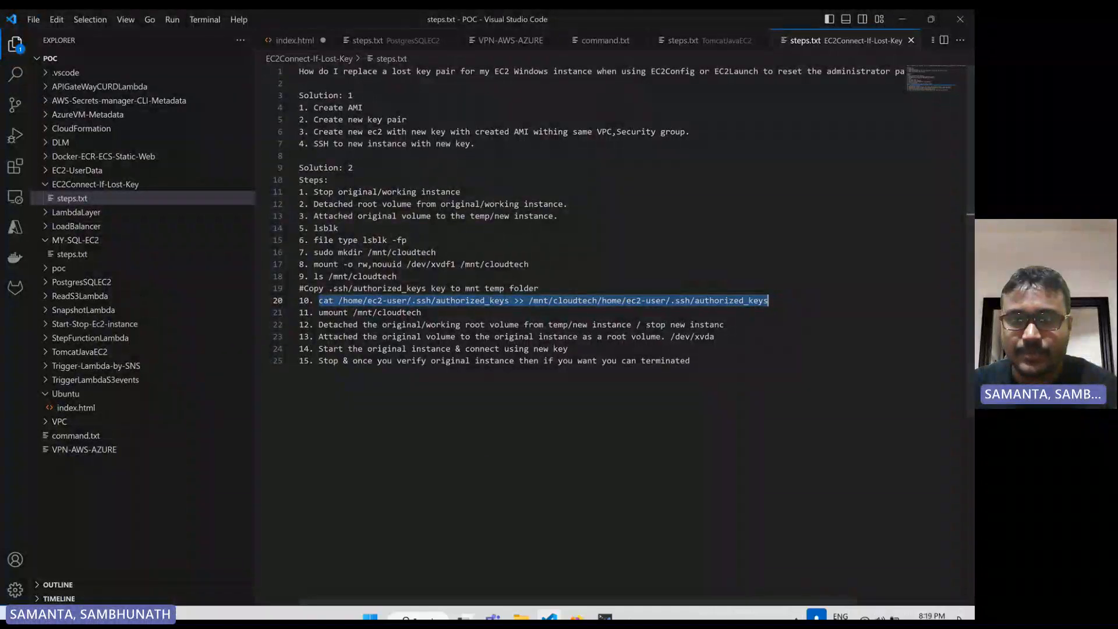
pyautogui.click(605, 616)
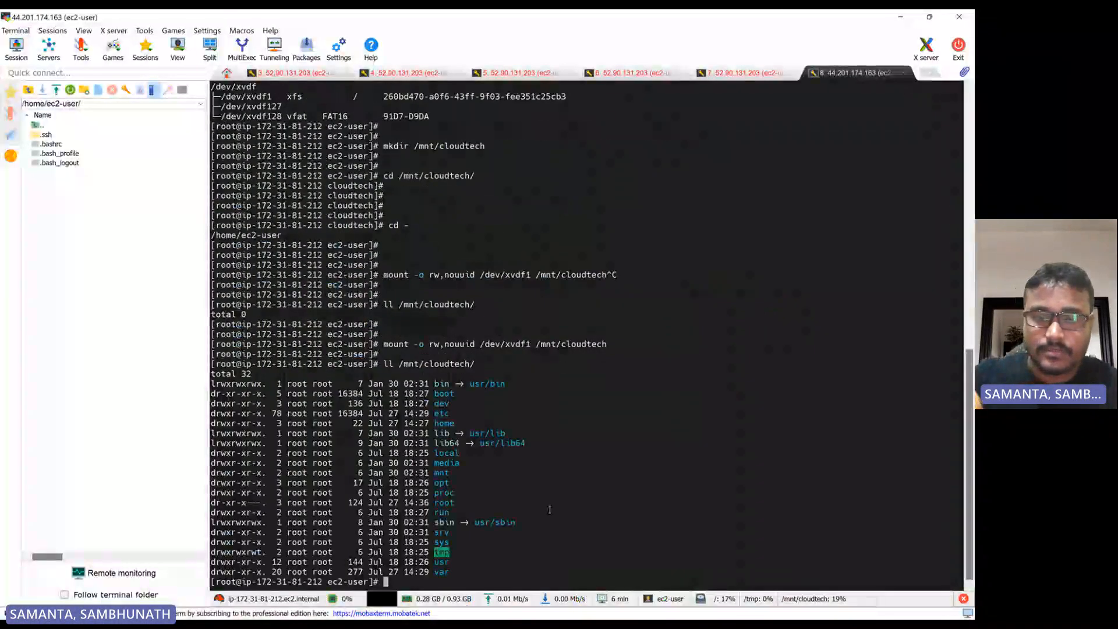
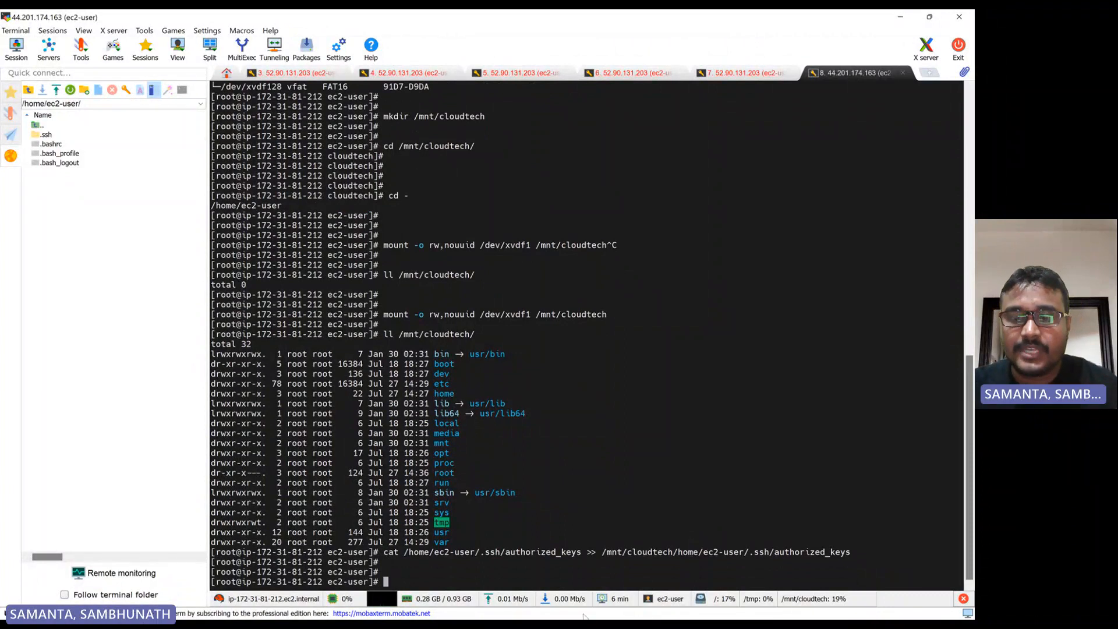
# Copy the umount /mnt/cloudtech command from the notes file and return to the terminal
pyautogui.moveTo(577, 616)
pyautogui.click(549, 604)
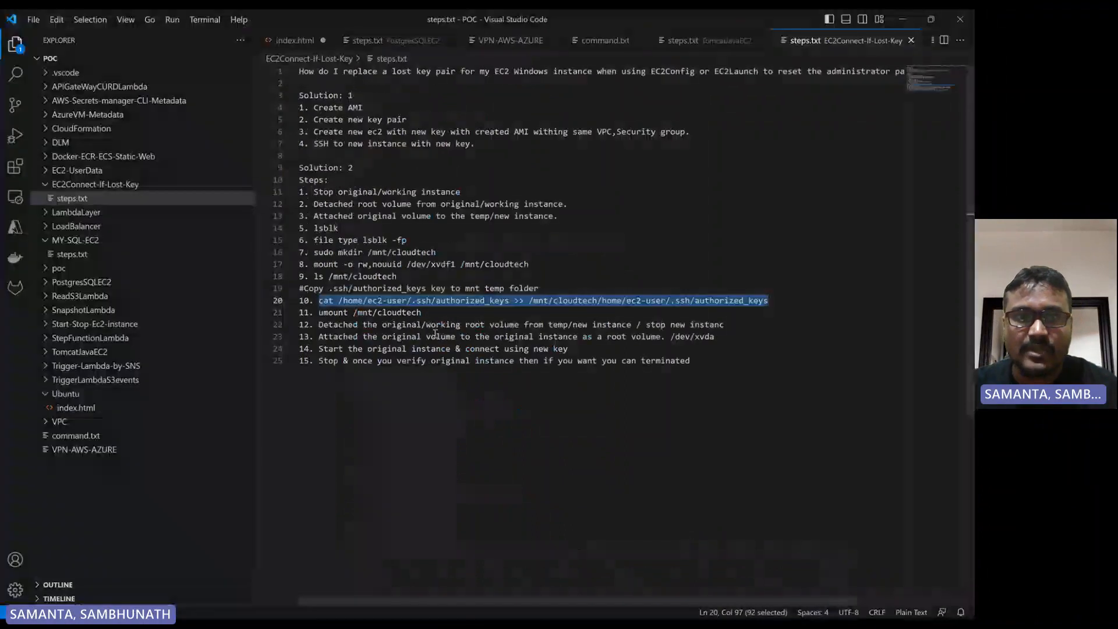
pyautogui.moveTo(421, 313); pyautogui.dragTo(304, 311)
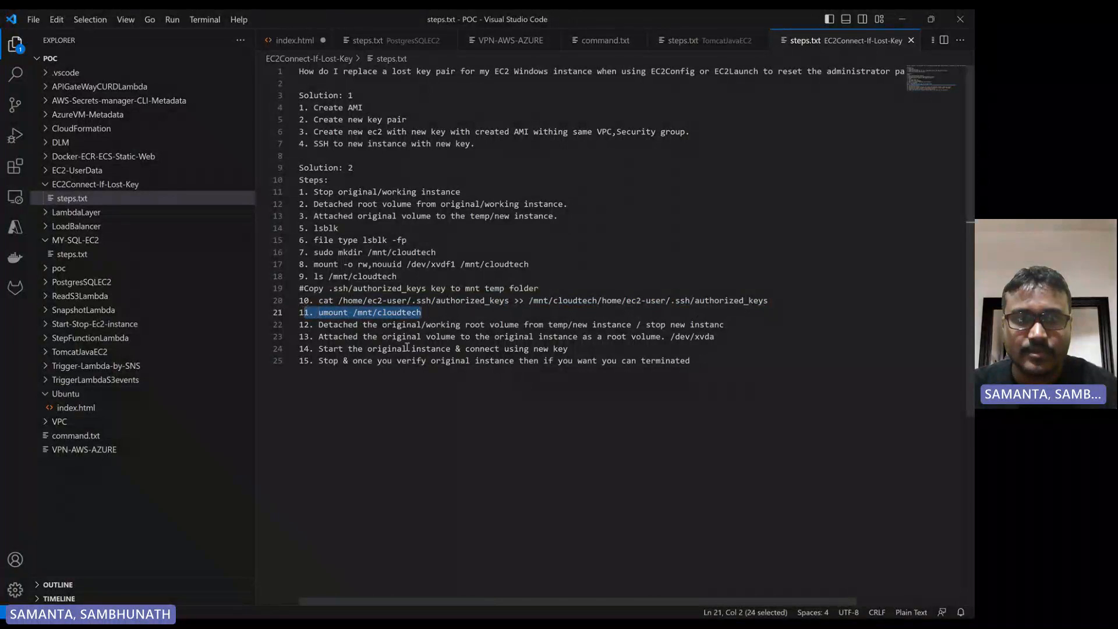
pyautogui.click(319, 313)
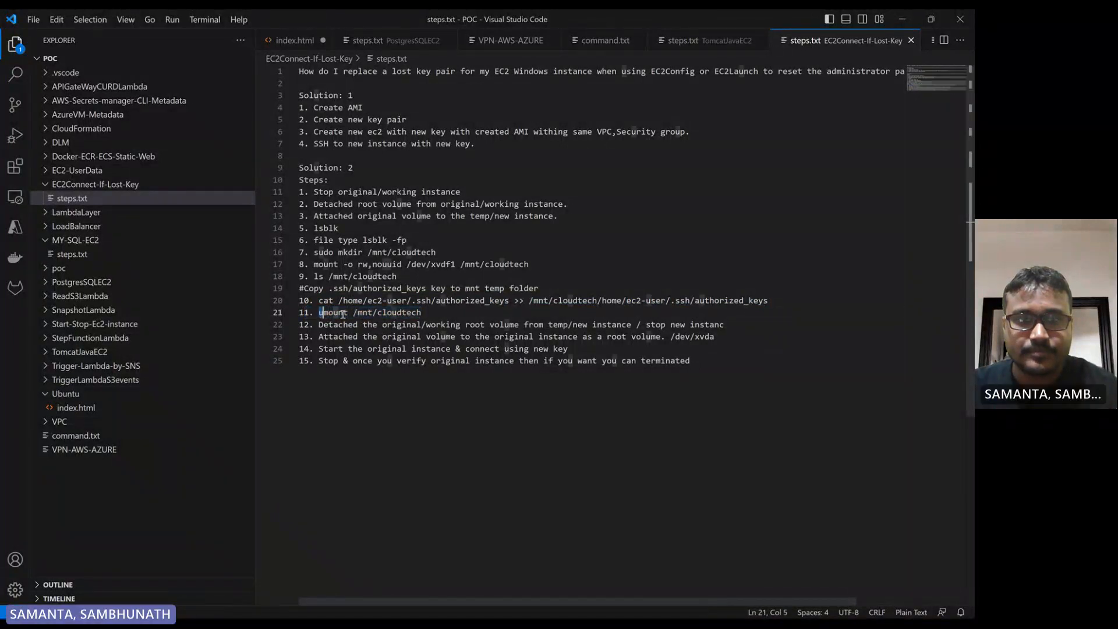
pyautogui.keyDown('shift'); pyautogui.click(421, 313); pyautogui.keyUp('shift')
pyautogui.hotkey('ctrl', 'c')
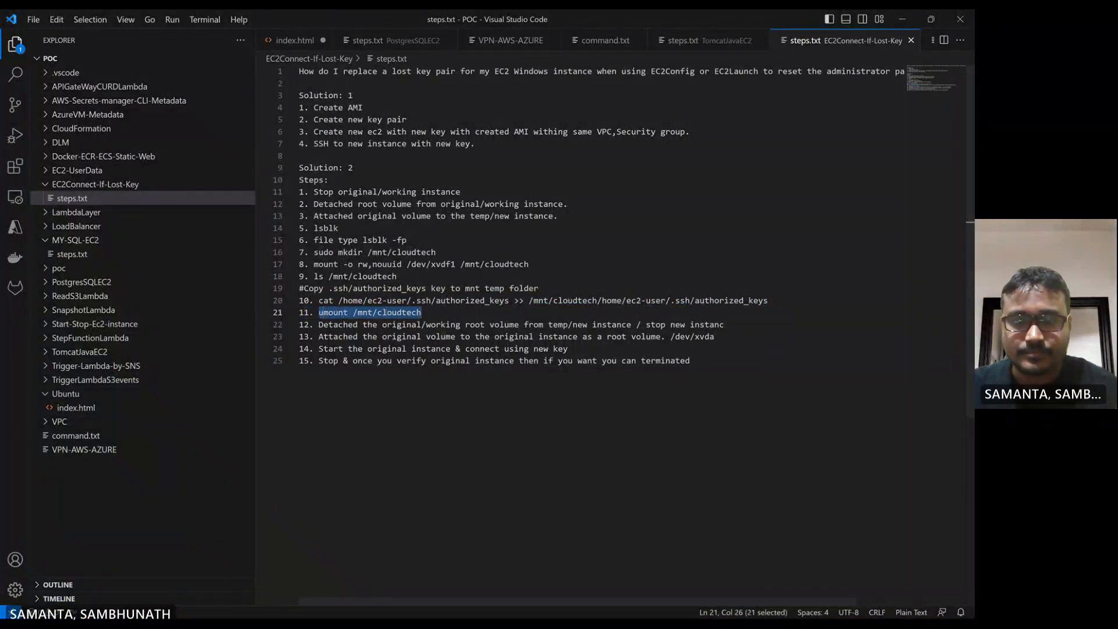
pyautogui.click(609, 608)
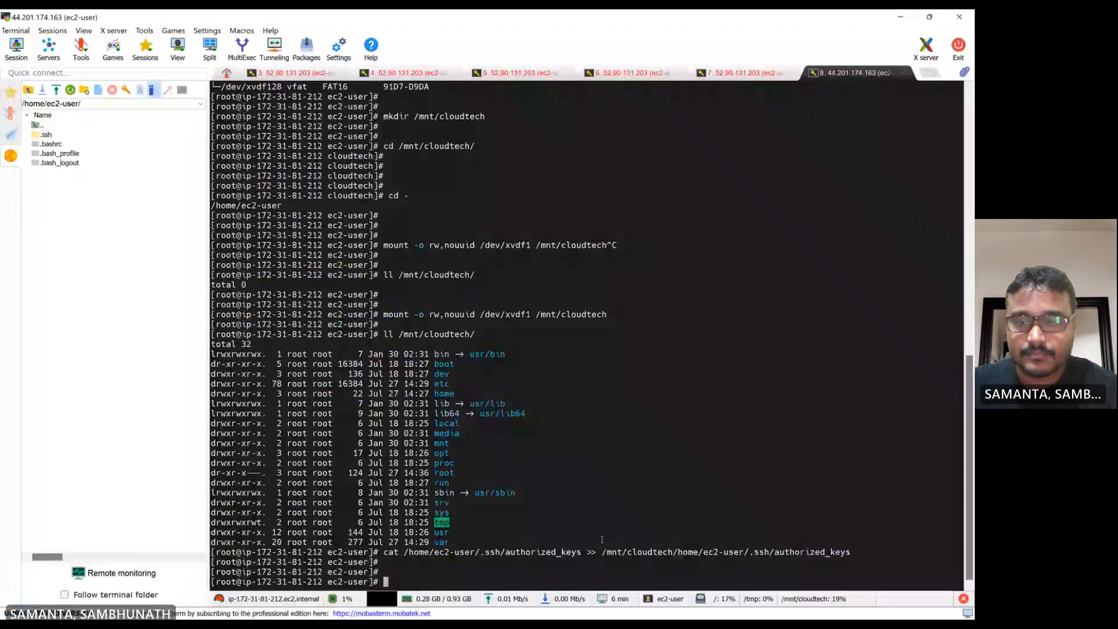
# Paste and run umount /mnt/cloudtech to unmount the original volume
pyautogui.press('Return')
pyautogui.press('Return')
pyautogui.rightClick(601, 538)
pyautogui.press('Return')
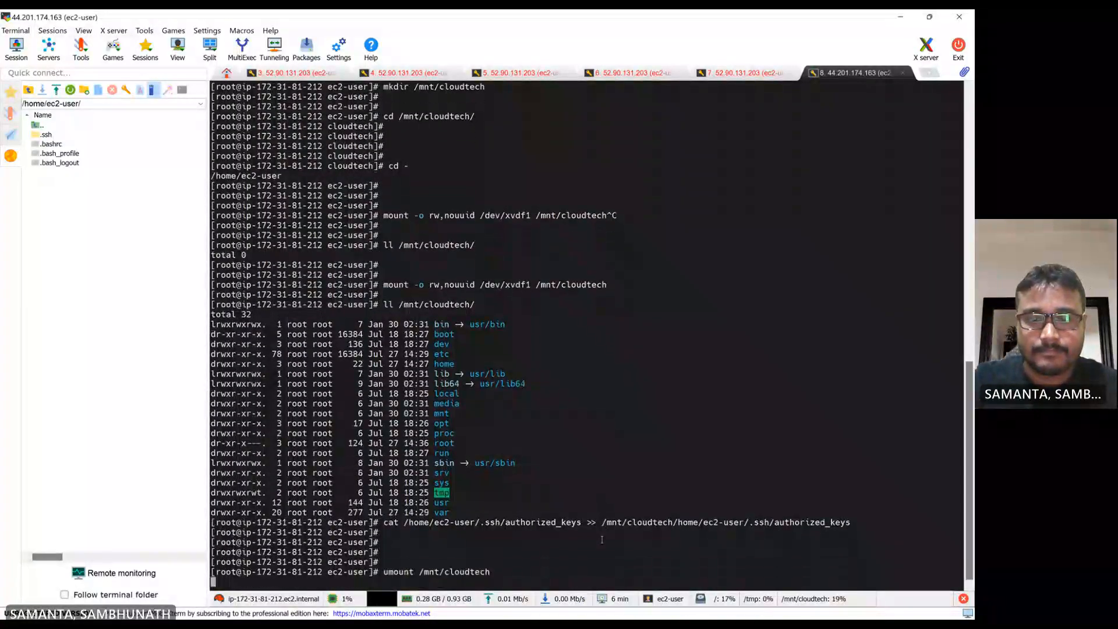
# Start typing an ll command on the /mnt mount path to check the unmounted directory
pyautogui.press('Return')
pyautogui.press('Return')
pyautogui.write('ll ')
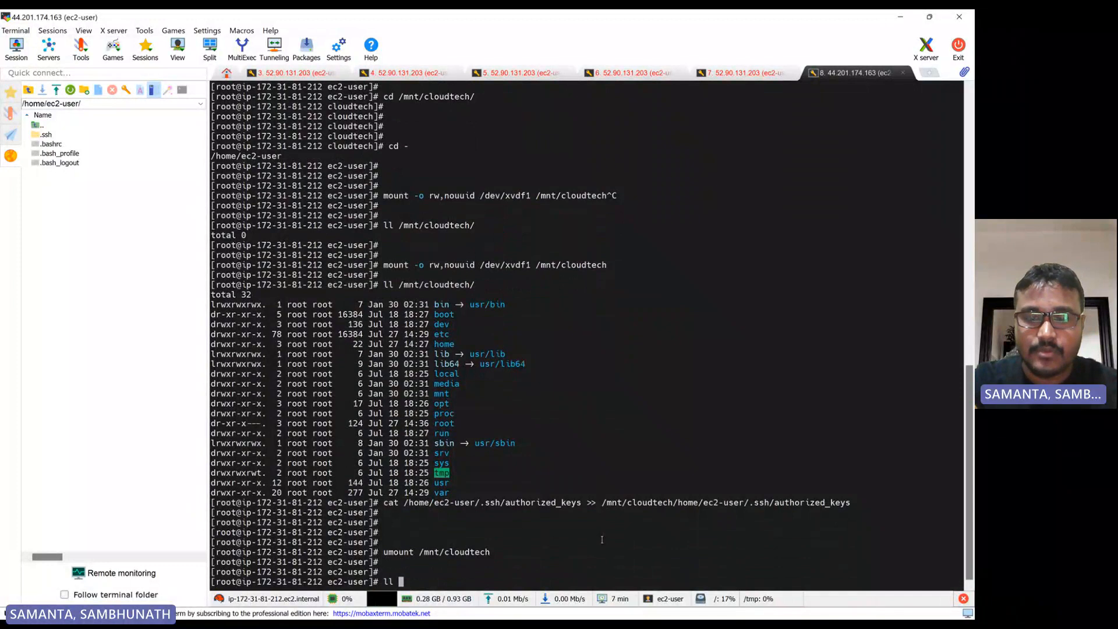
pyautogui.write('/m')
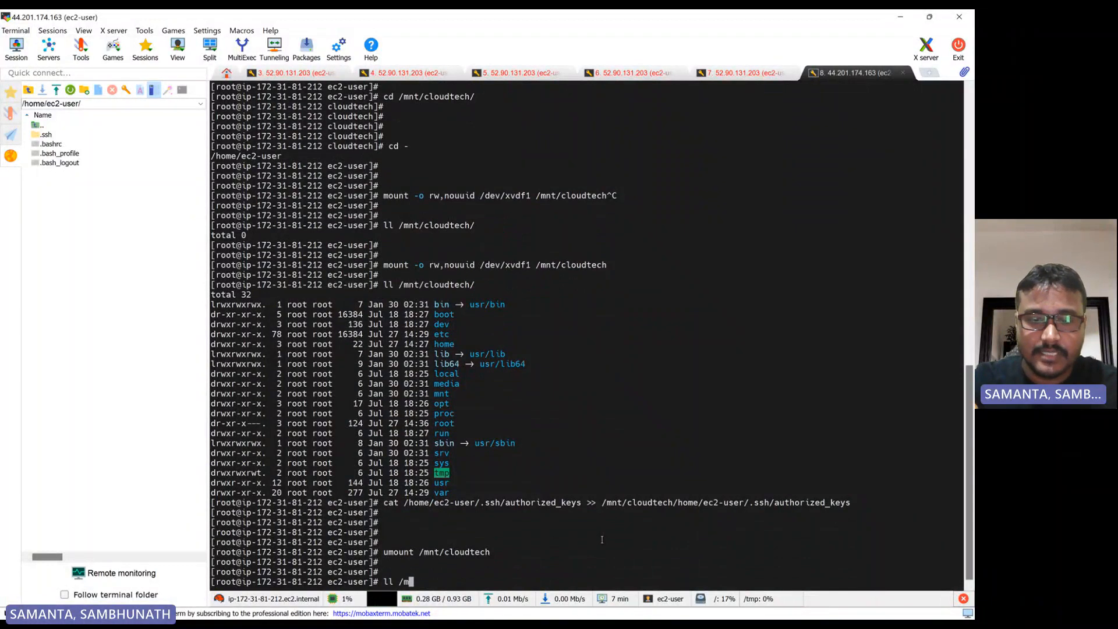
pyautogui.write('t/cloudtech/')
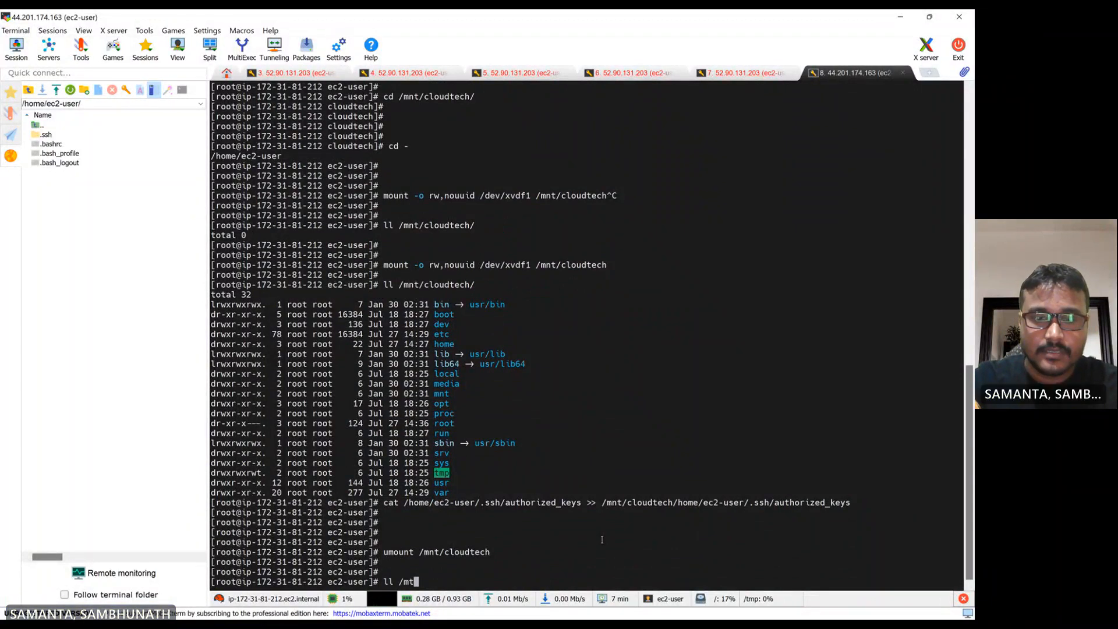
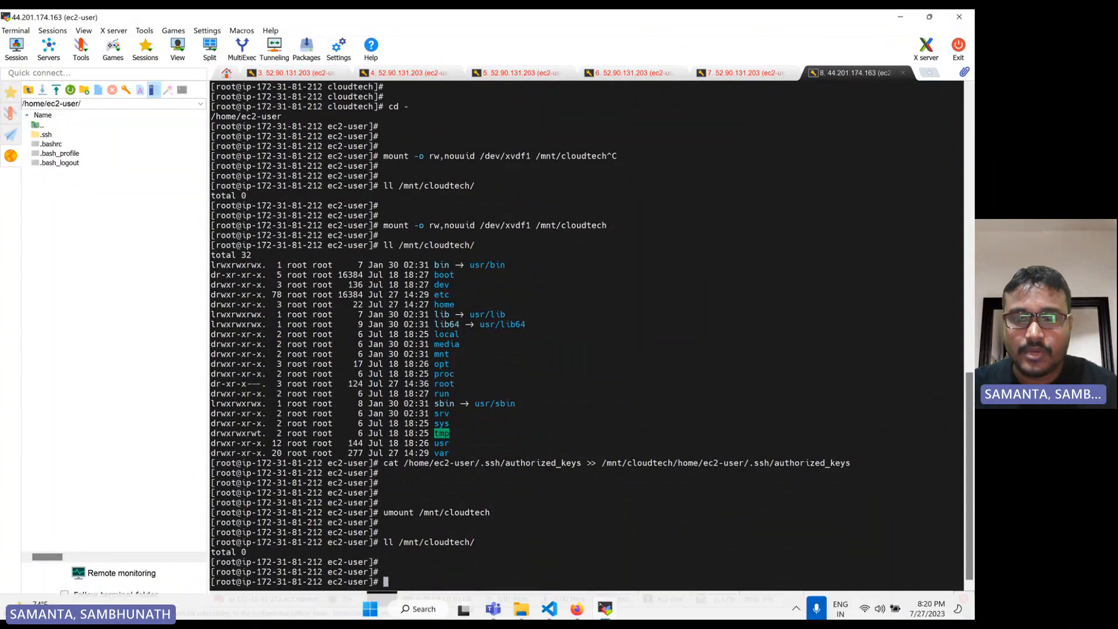
# Read the notes step on detaching the original root volume and switch to the EC2 Volumes console
pyautogui.click(421, 607)
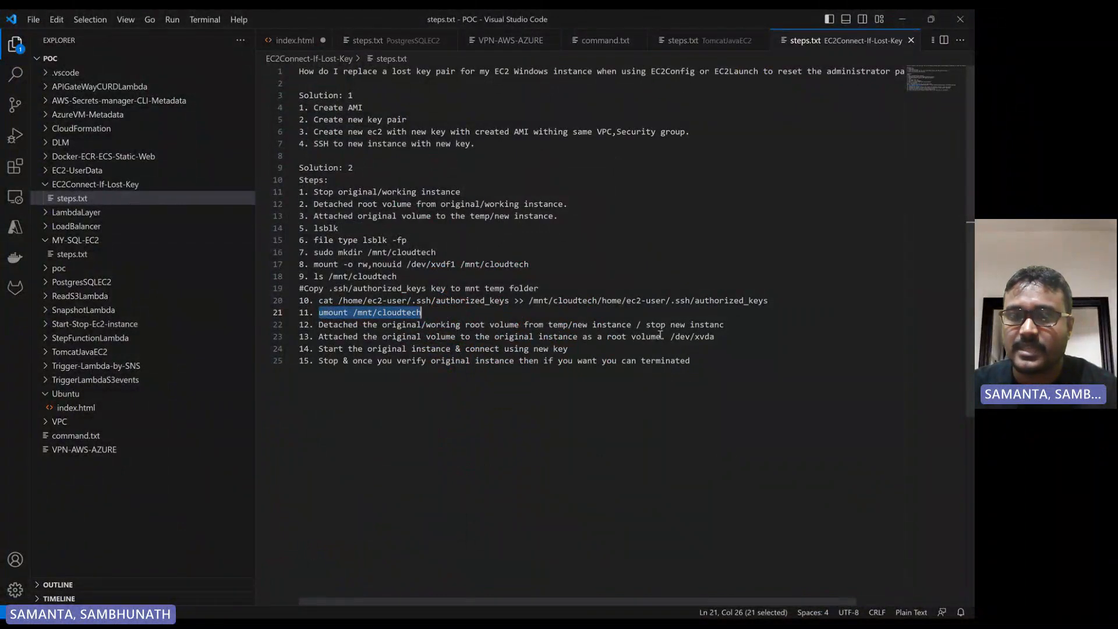
pyautogui.click(726, 325)
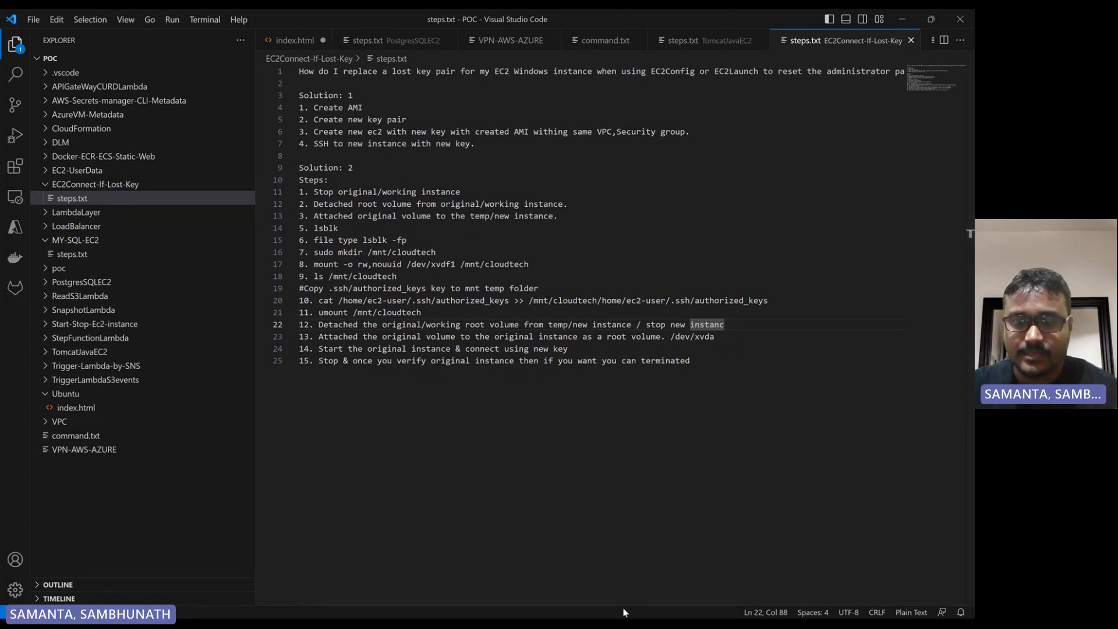
pyautogui.click(606, 606)
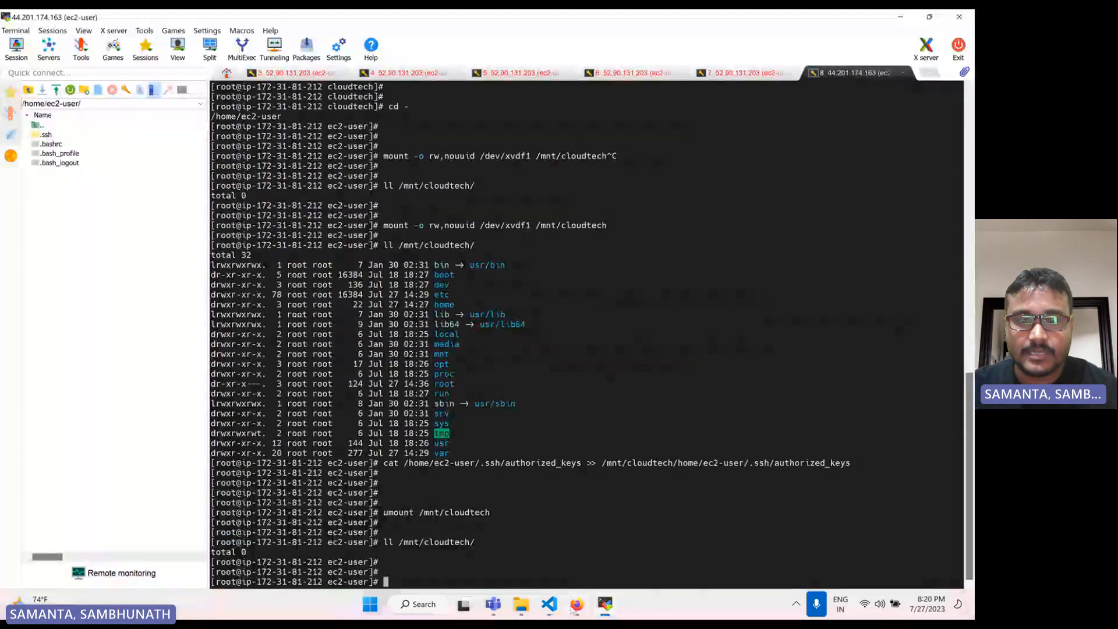
pyautogui.click(577, 605)
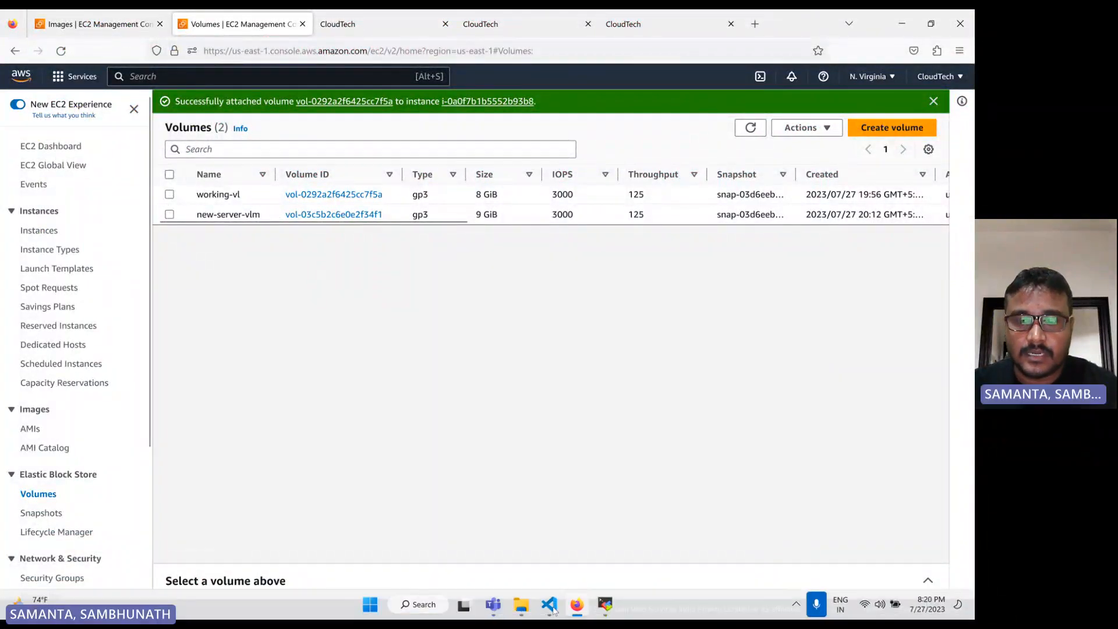
pyautogui.click(550, 607)
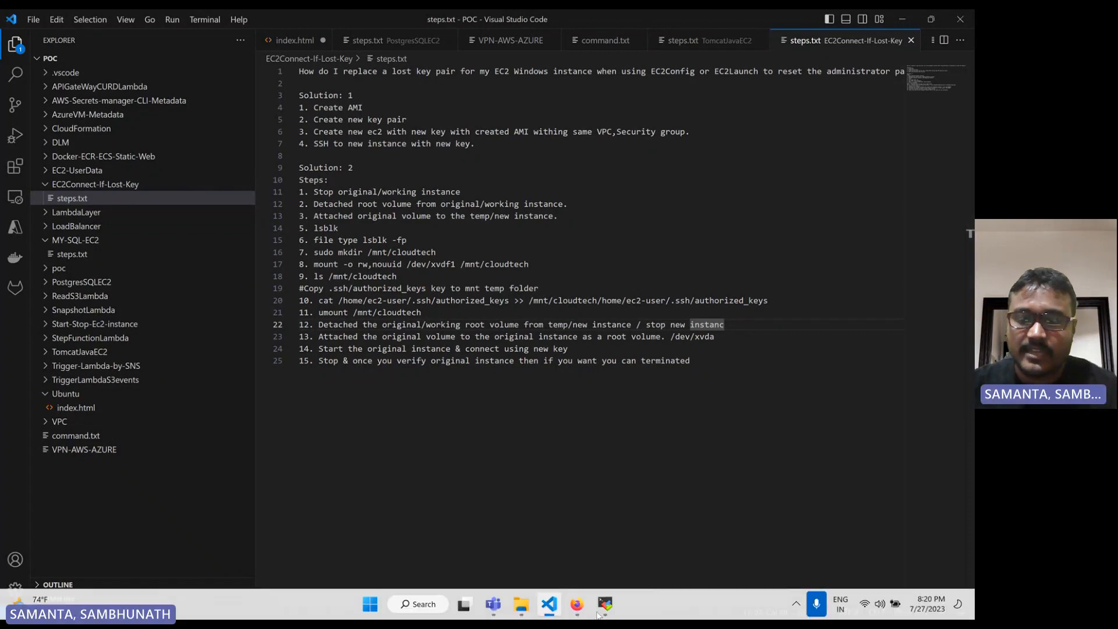
pyautogui.click(575, 605)
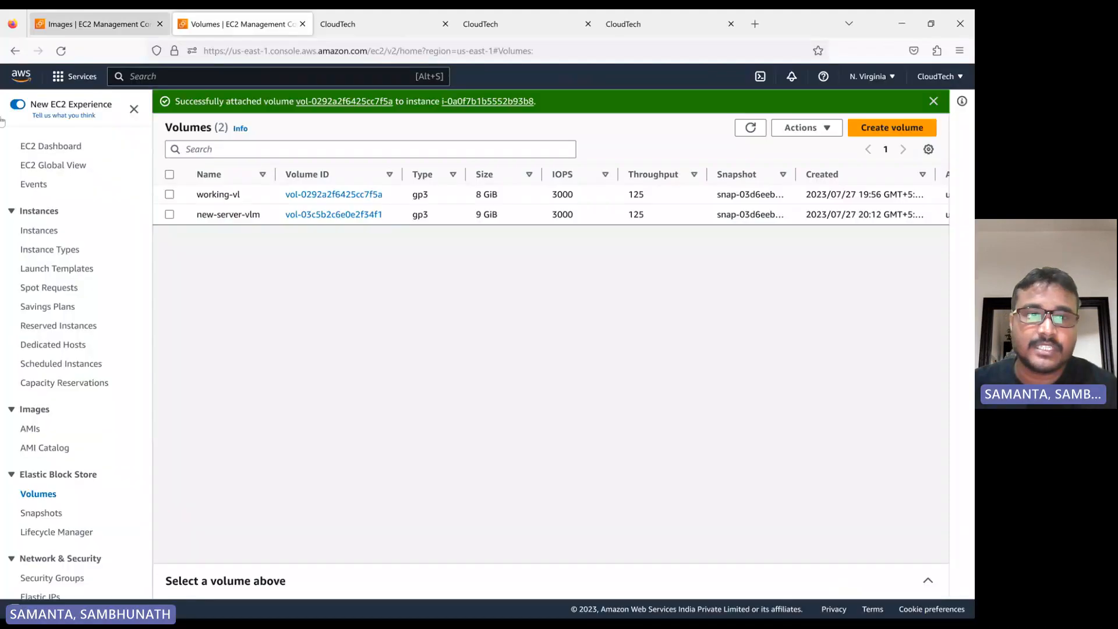
# Force detach the working-vl volume from the temporary instance, confirming with the word detach, and refresh the volumes list
pyautogui.click(170, 194)
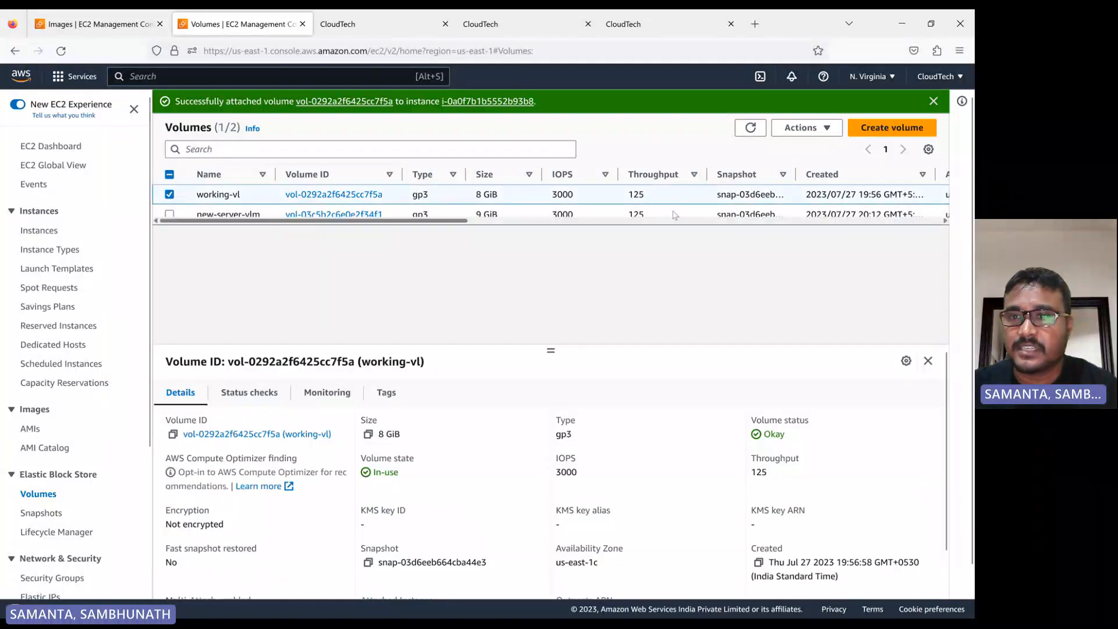
pyautogui.click(807, 128)
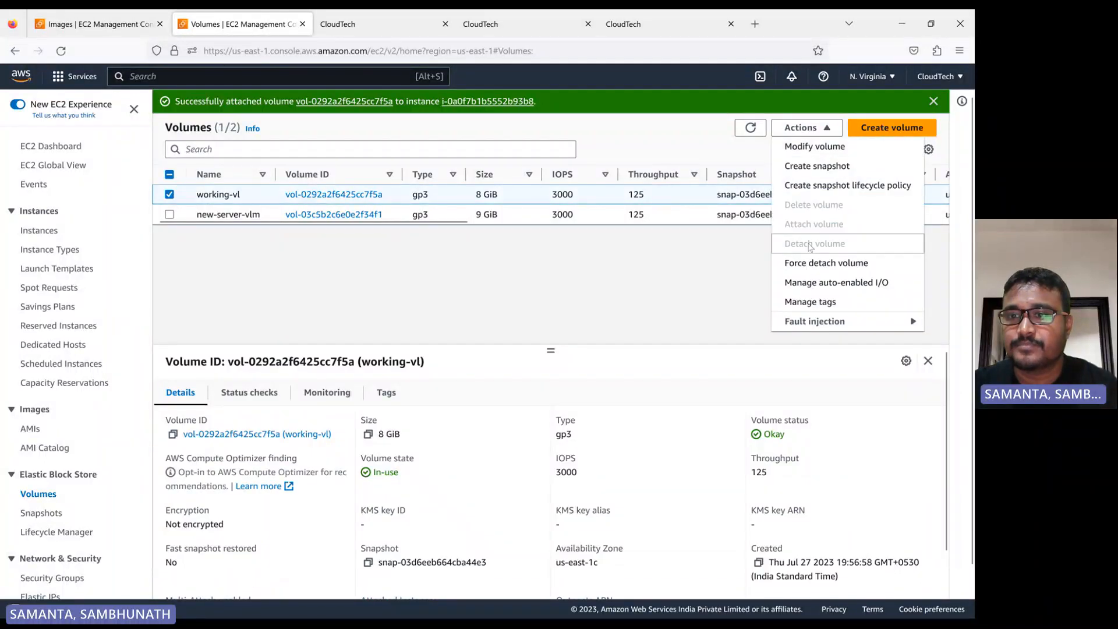
pyautogui.click(825, 263)
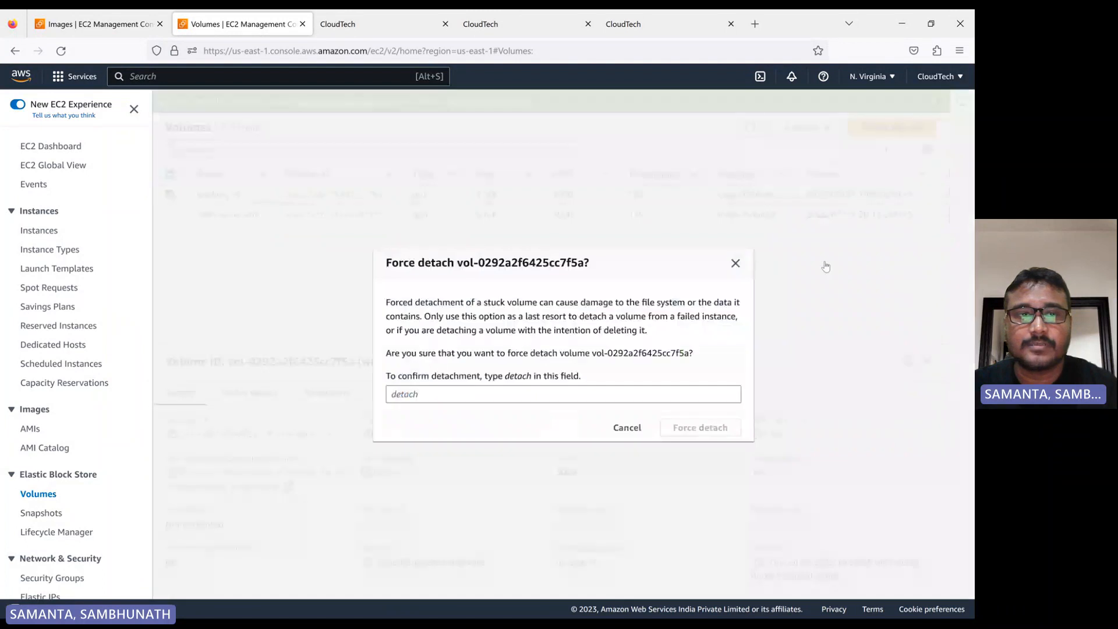
pyautogui.click(465, 394)
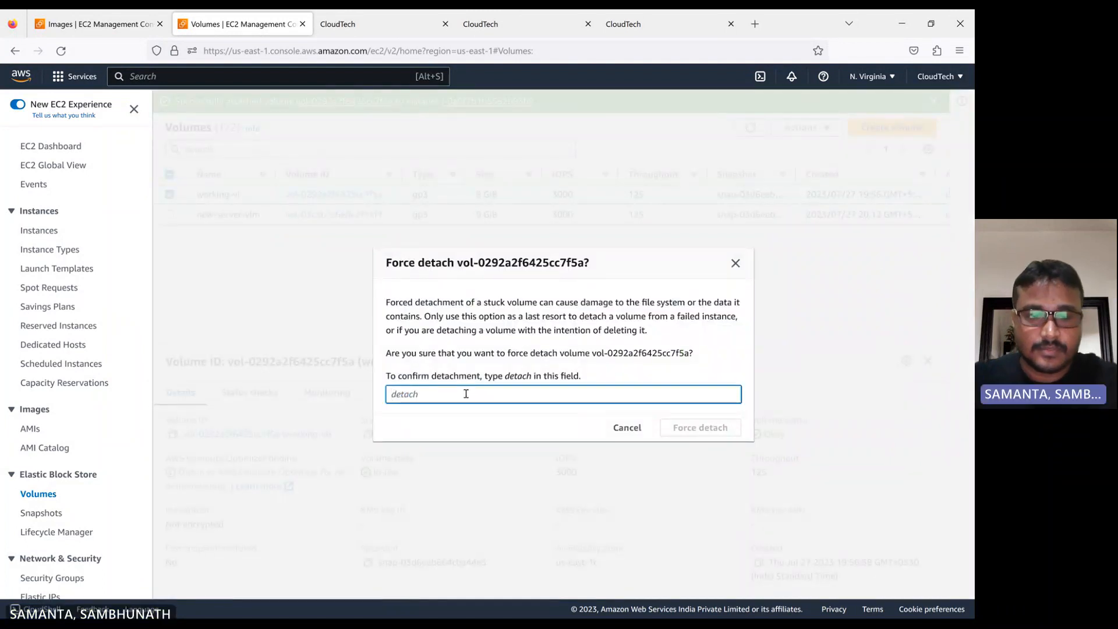
pyautogui.write('de')
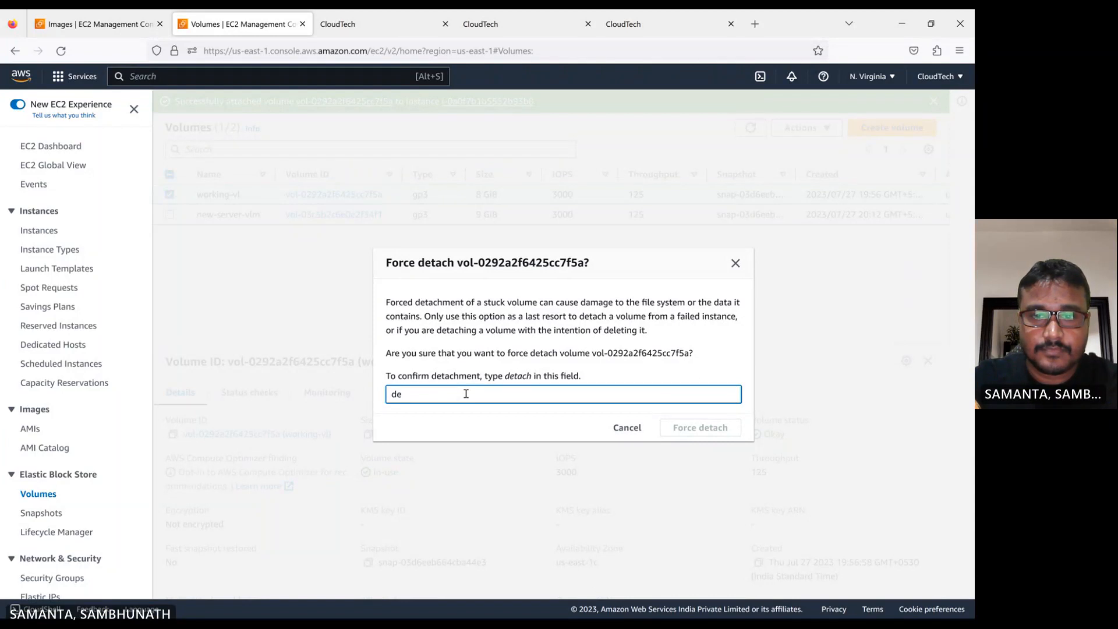
pyautogui.write('tach')
pyautogui.press('Return')
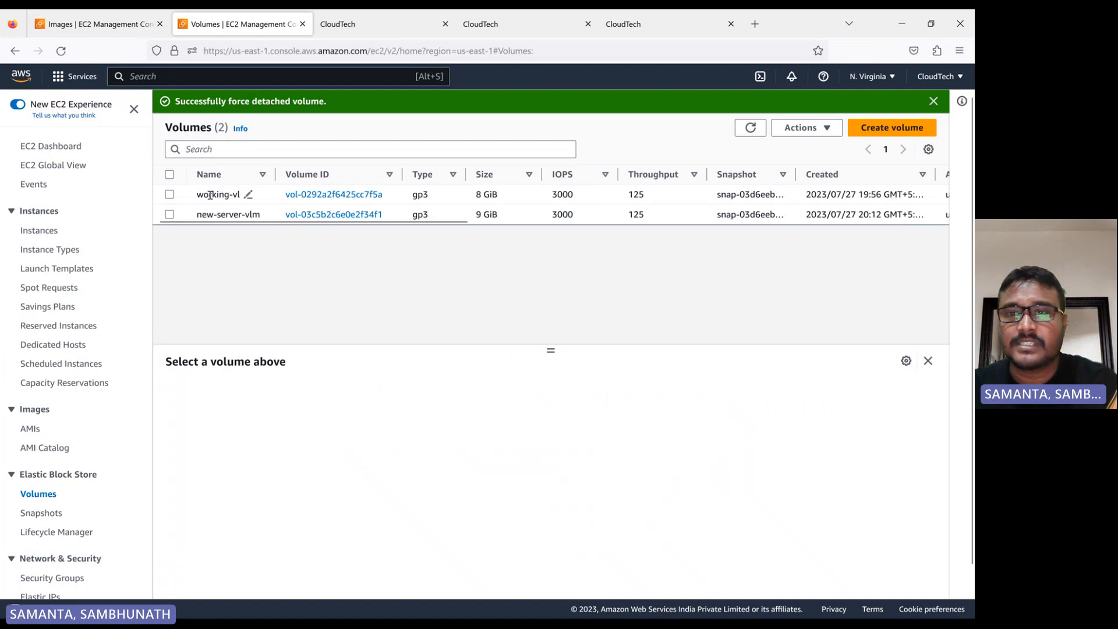
pyautogui.click(745, 133)
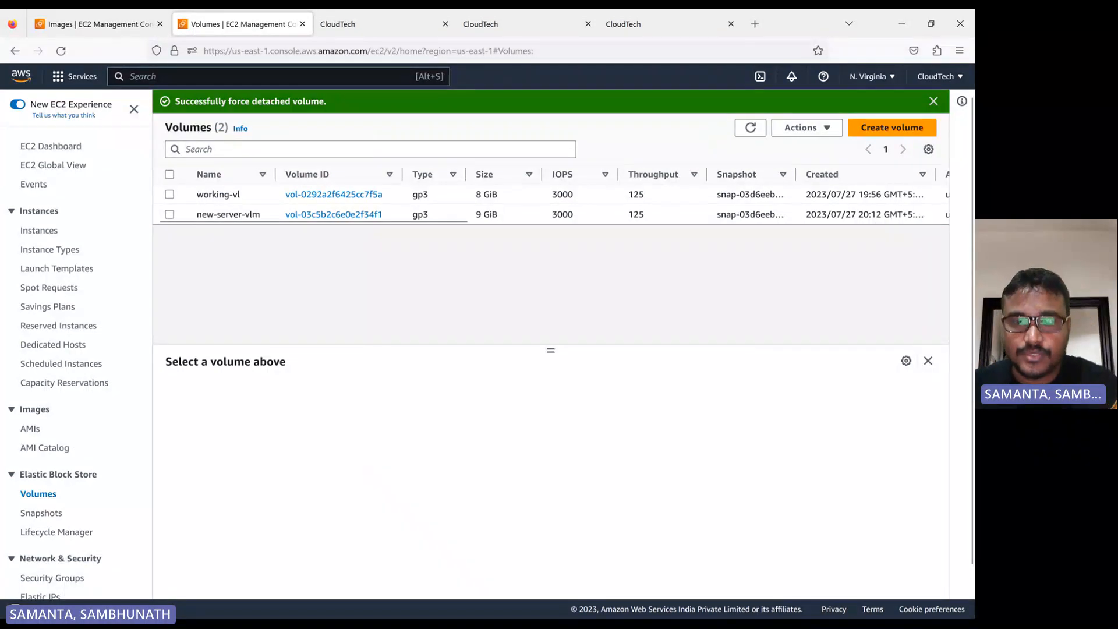
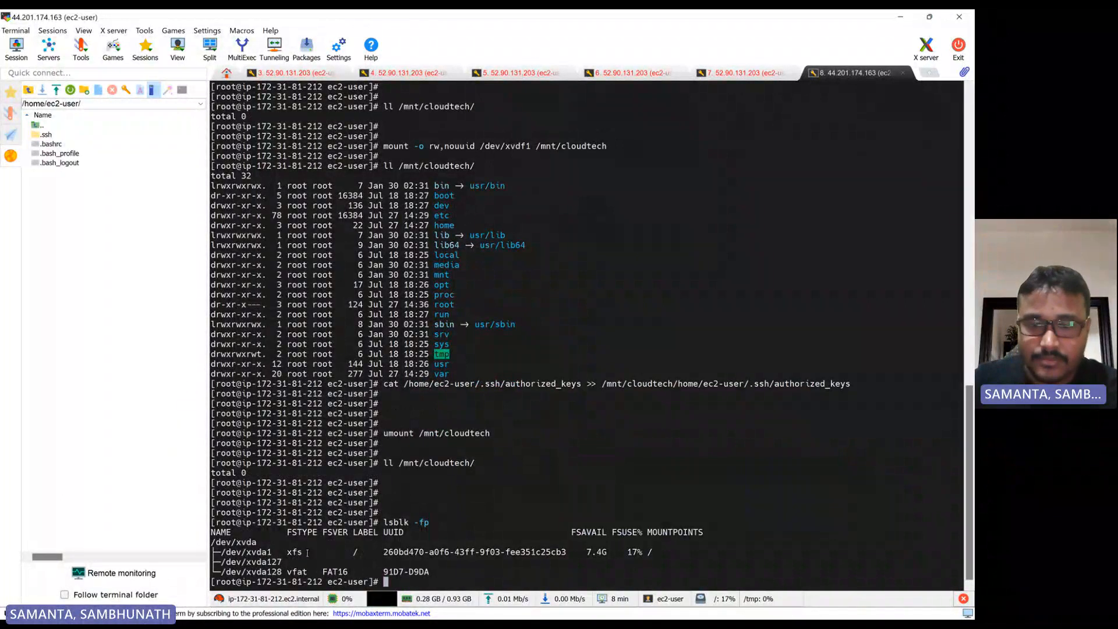
# Run lsblk in the temporary instance's terminal to list its block devices after the detach
pyautogui.press('Up')
pyautogui.press('BackSpace')
pyautogui.press('BackSpace')
pyautogui.press('BackSpace')
pyautogui.press('BackSpace')
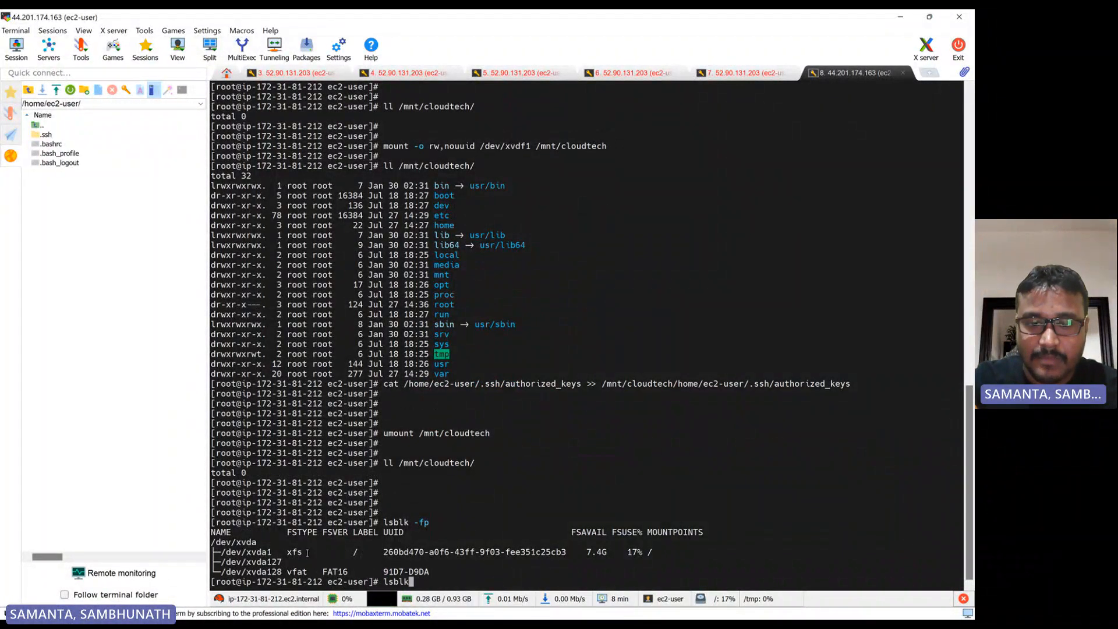
pyautogui.press('Return')
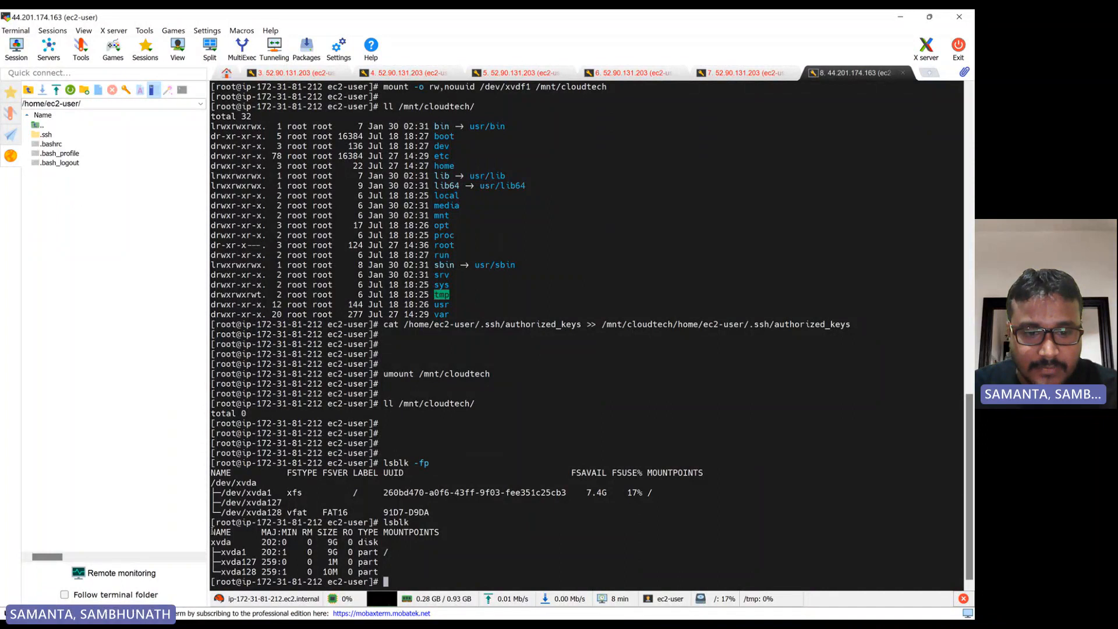
# Compare the new lsblk output with the earlier listing that included the xvdf disk and its partitions
pyautogui.moveTo(204, 537); pyautogui.dragTo(442, 521)
pyautogui.click(380, 573)
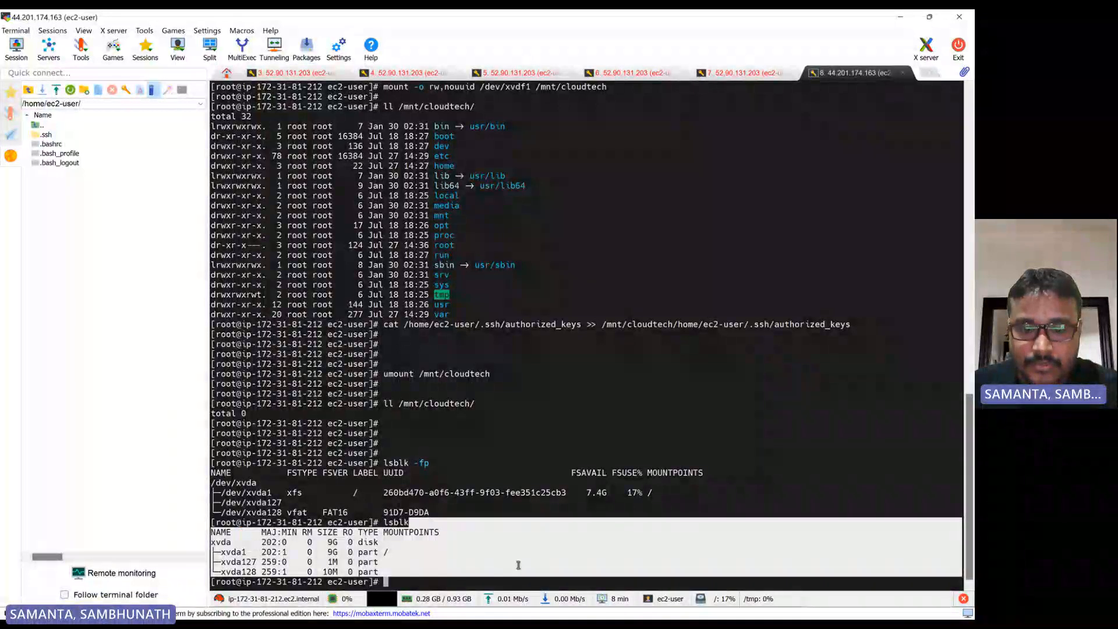
pyautogui.click(383, 574)
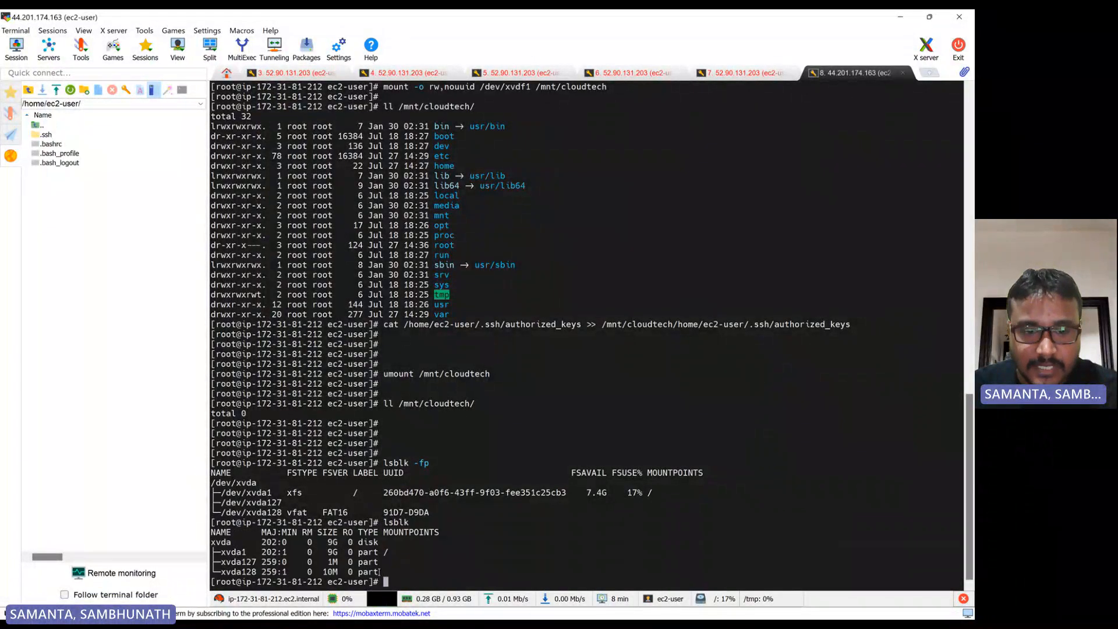
pyautogui.moveTo(381, 573); pyautogui.dragTo(213, 544)
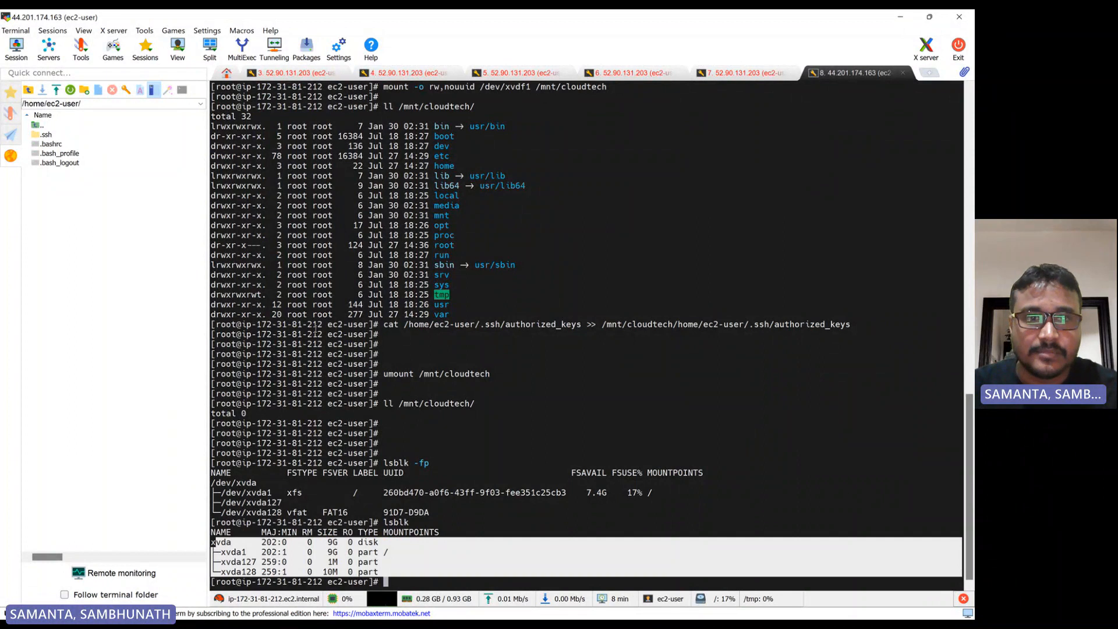
pyautogui.scroll(16, 315, 328)
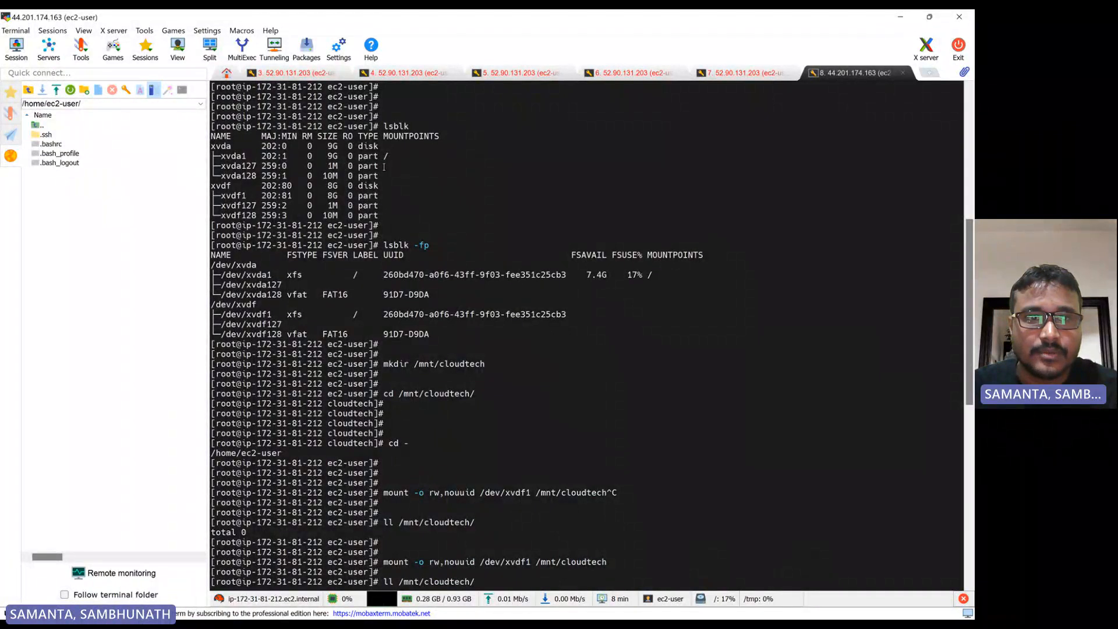
pyautogui.moveTo(384, 167); pyautogui.dragTo(398, 214)
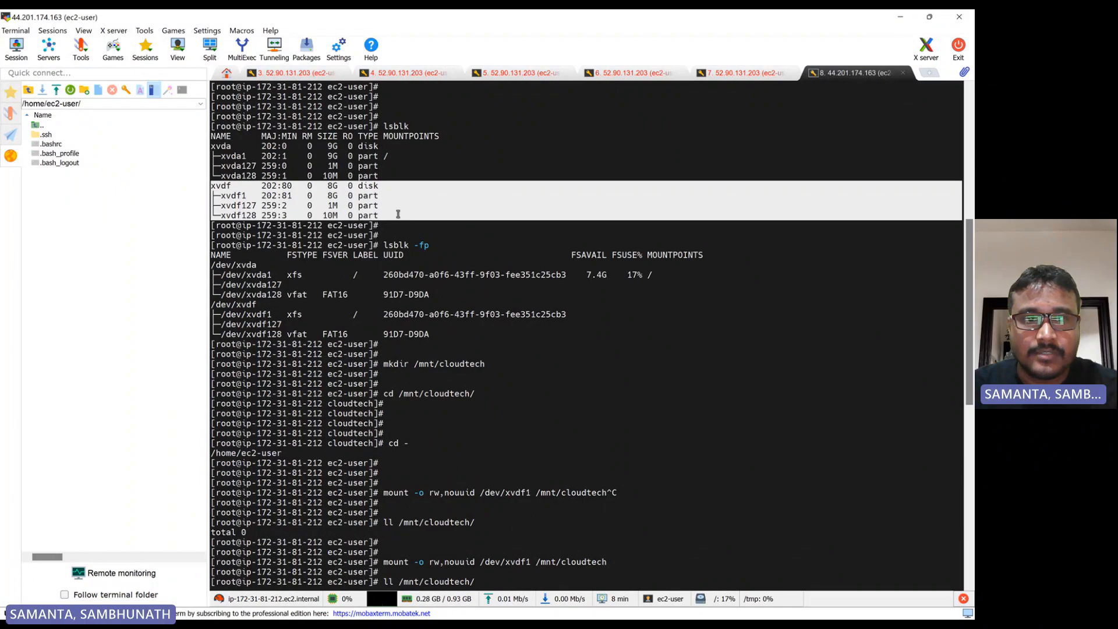
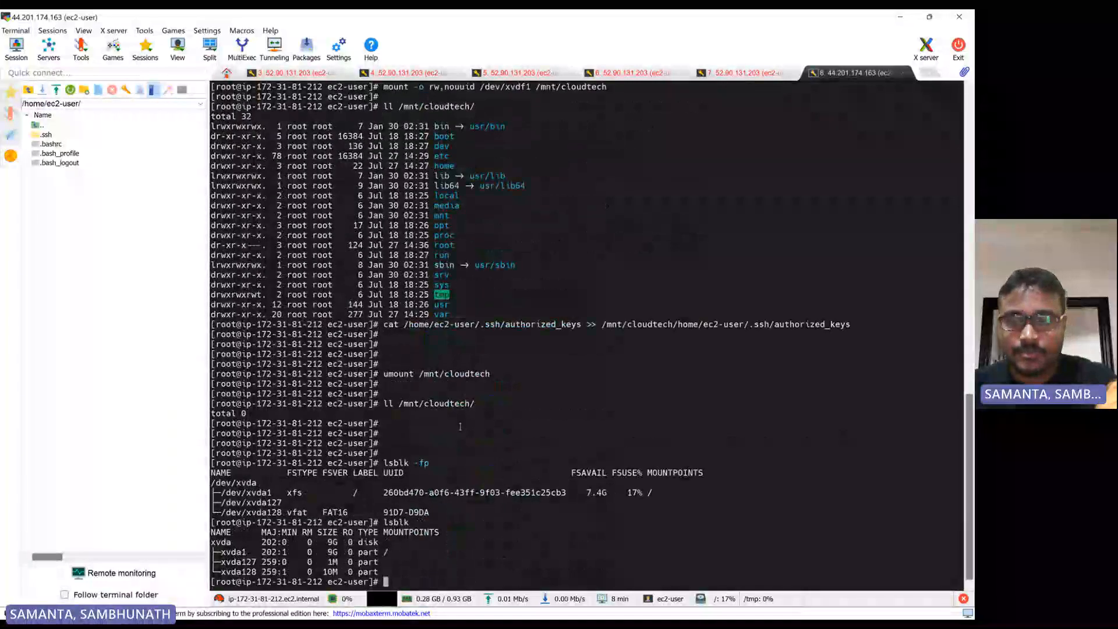
pyautogui.press('Return')
pyautogui.press('Return')
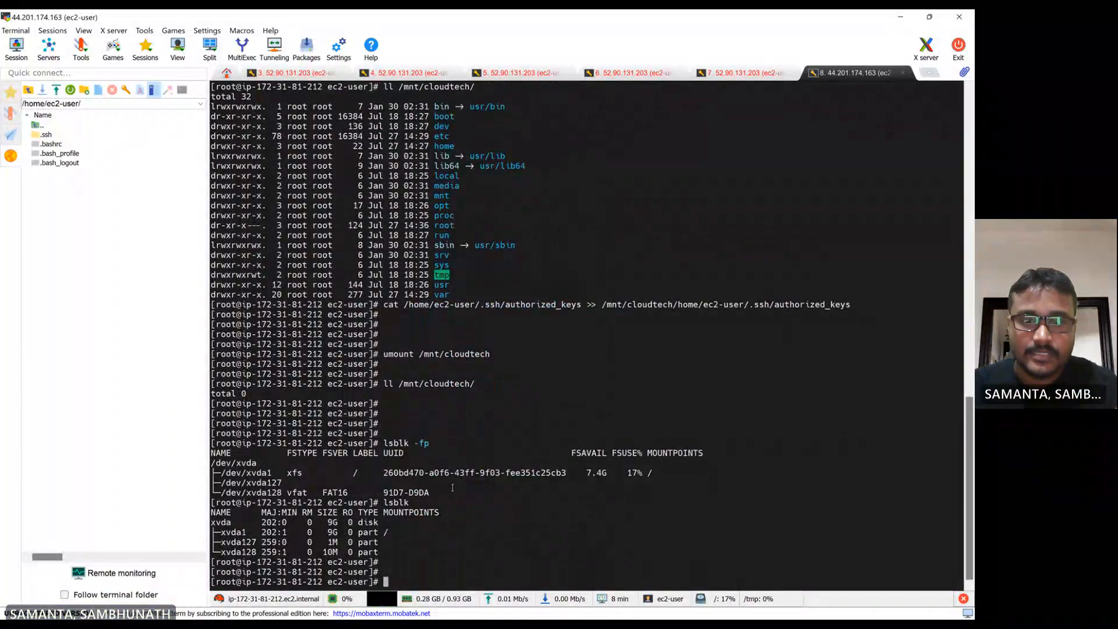
pyautogui.moveTo(533, 610)
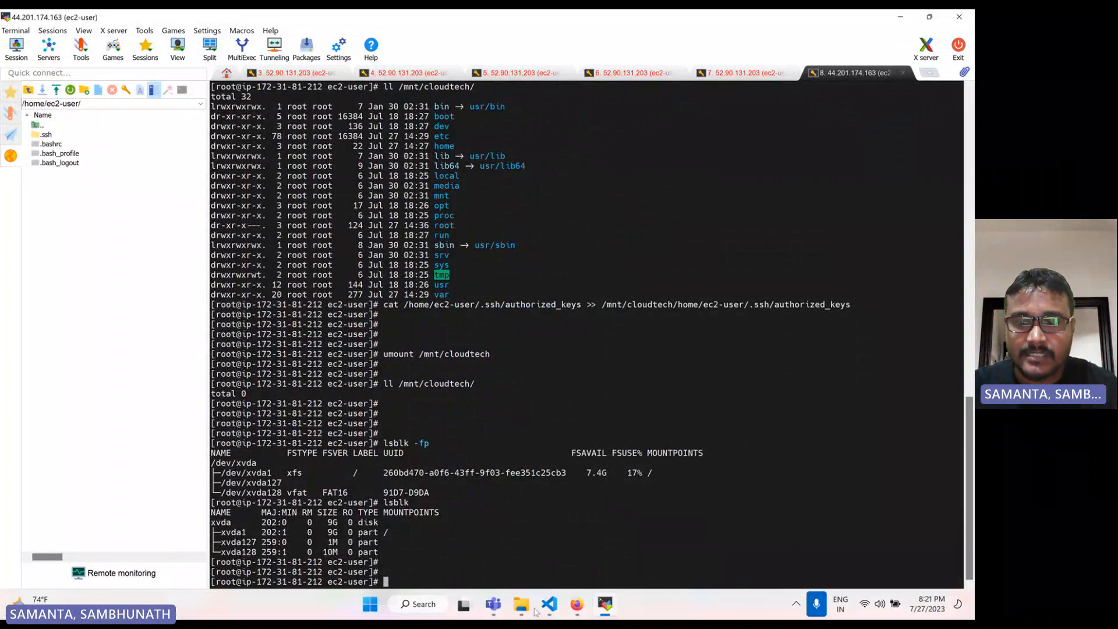
# Switch to the browser's EC2 Volumes page and refresh the volume list
pyautogui.click(582, 609)
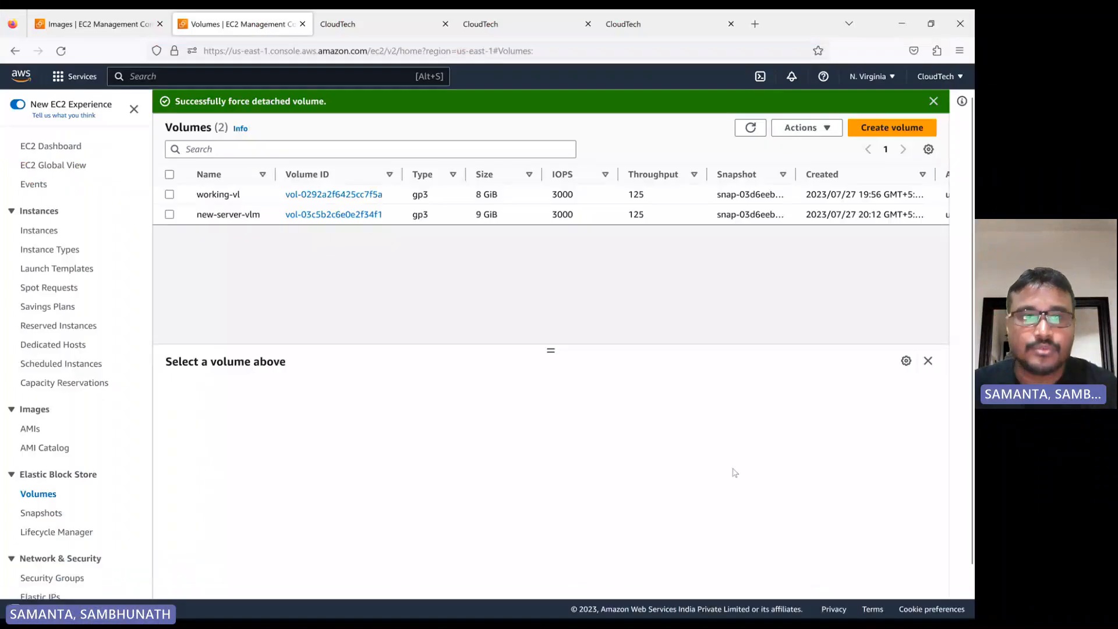
pyautogui.click(170, 196)
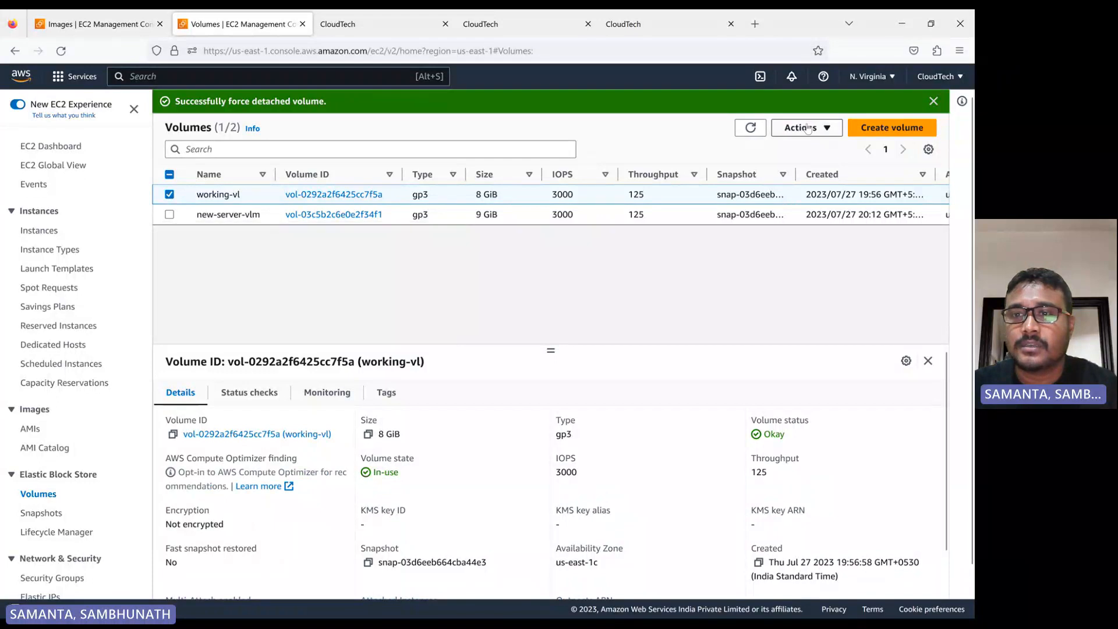
pyautogui.click(807, 130)
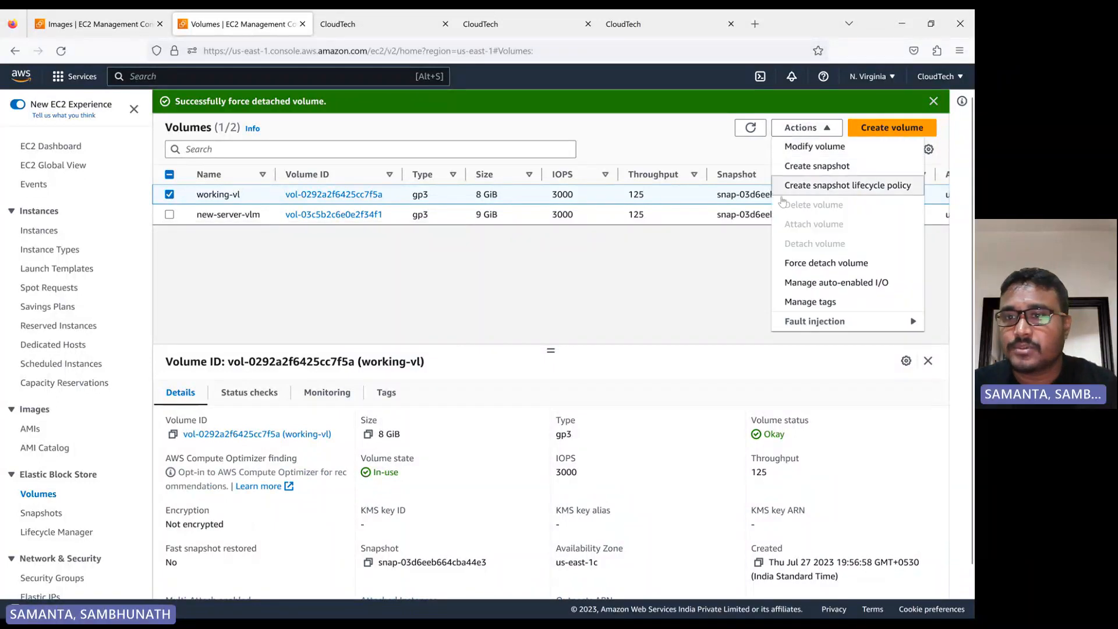
pyautogui.click(605, 265)
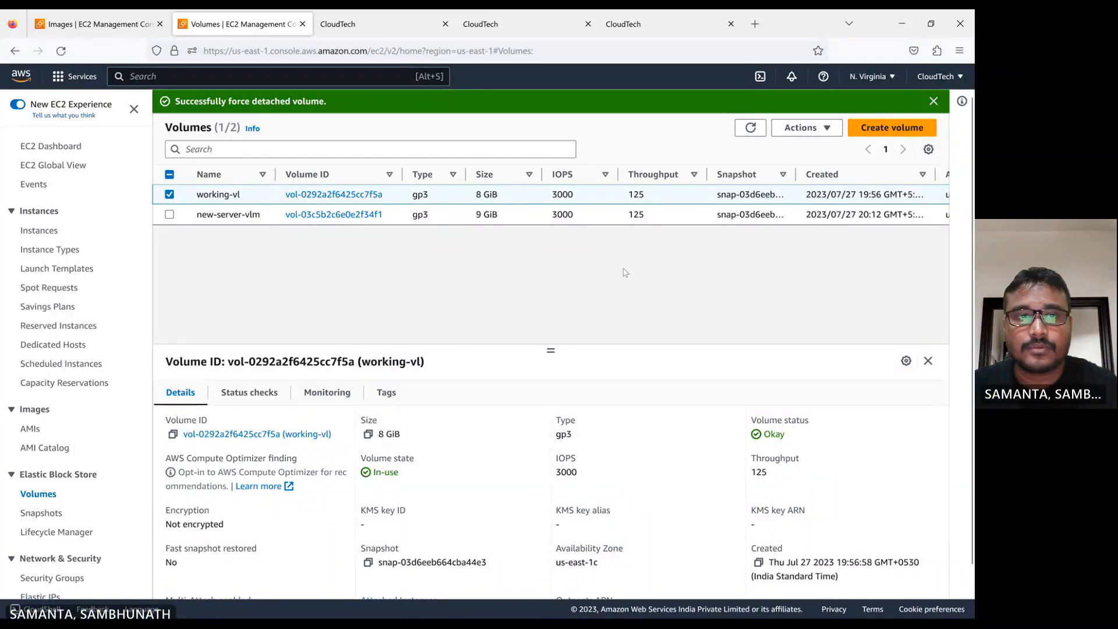
pyautogui.click(751, 128)
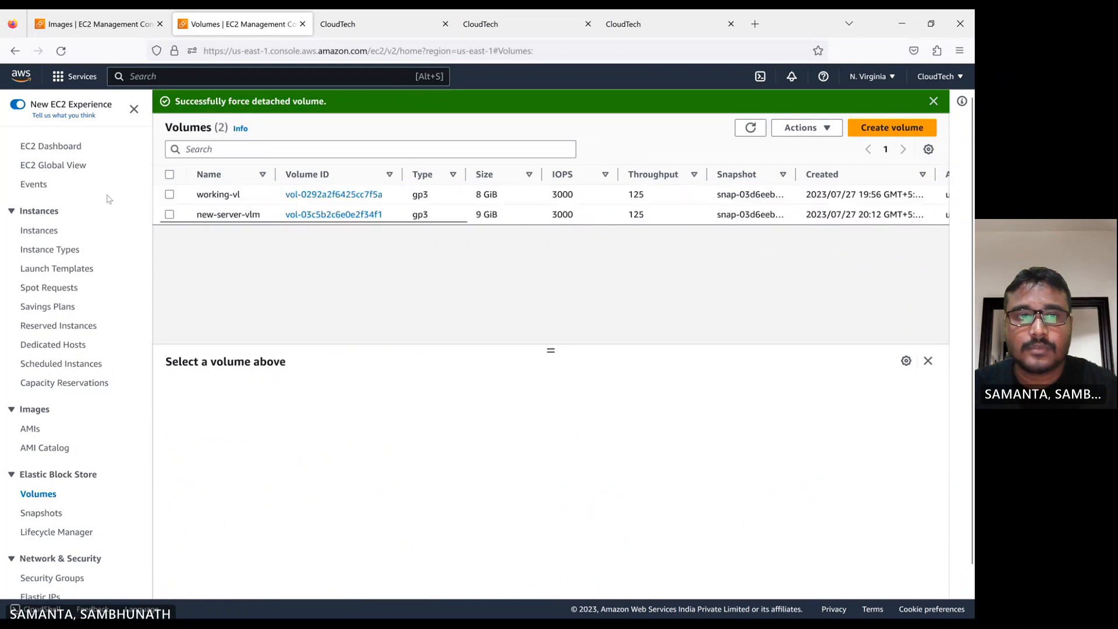
# Open Attach volume for the working-vl volume and choose the app-server instance i-0e63e933280fa8190
pyautogui.click(169, 194)
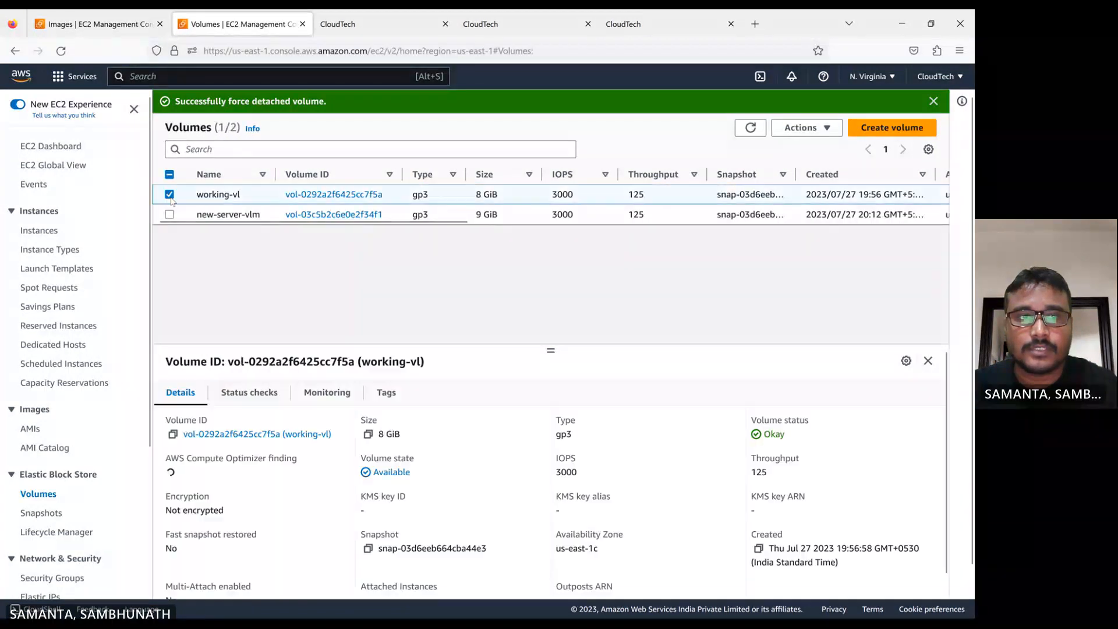
pyautogui.click(803, 128)
pyautogui.click(821, 226)
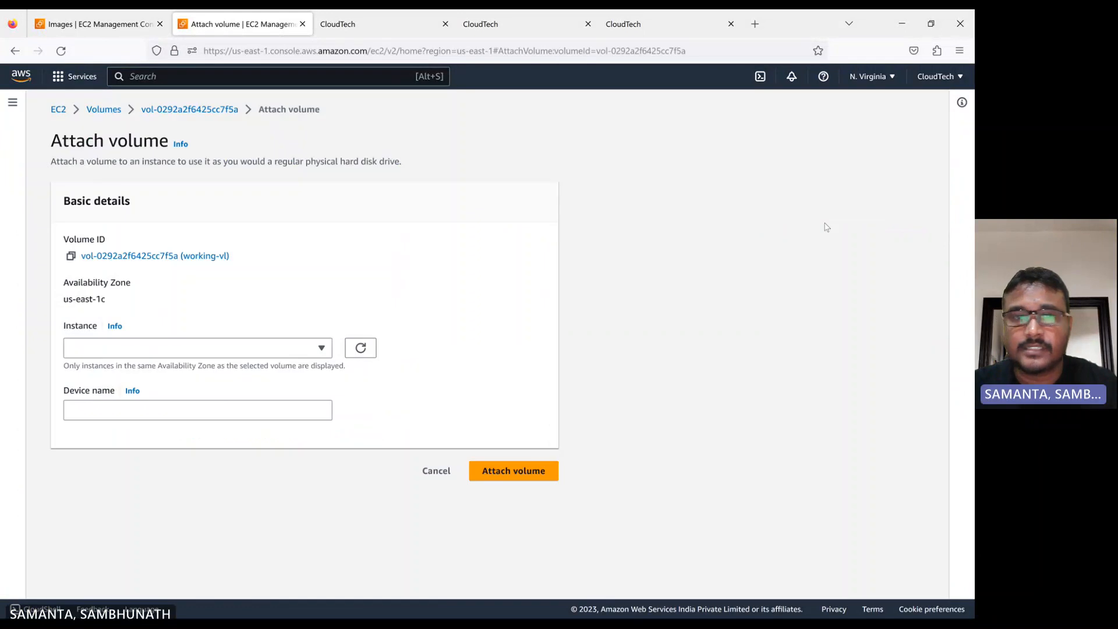
pyautogui.click(230, 351)
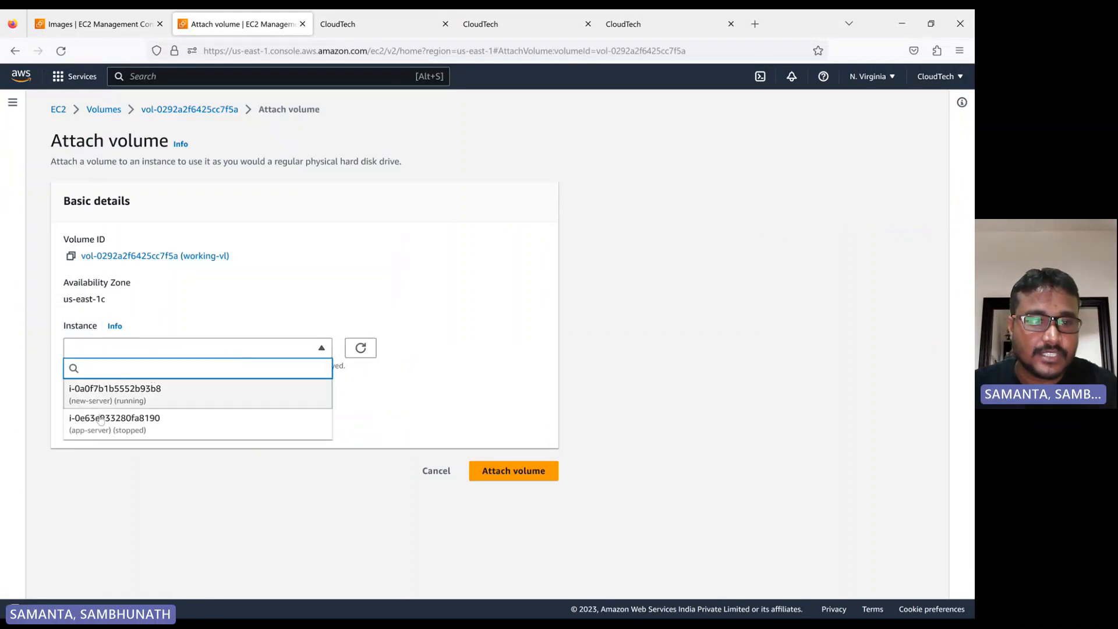
pyautogui.click(143, 428)
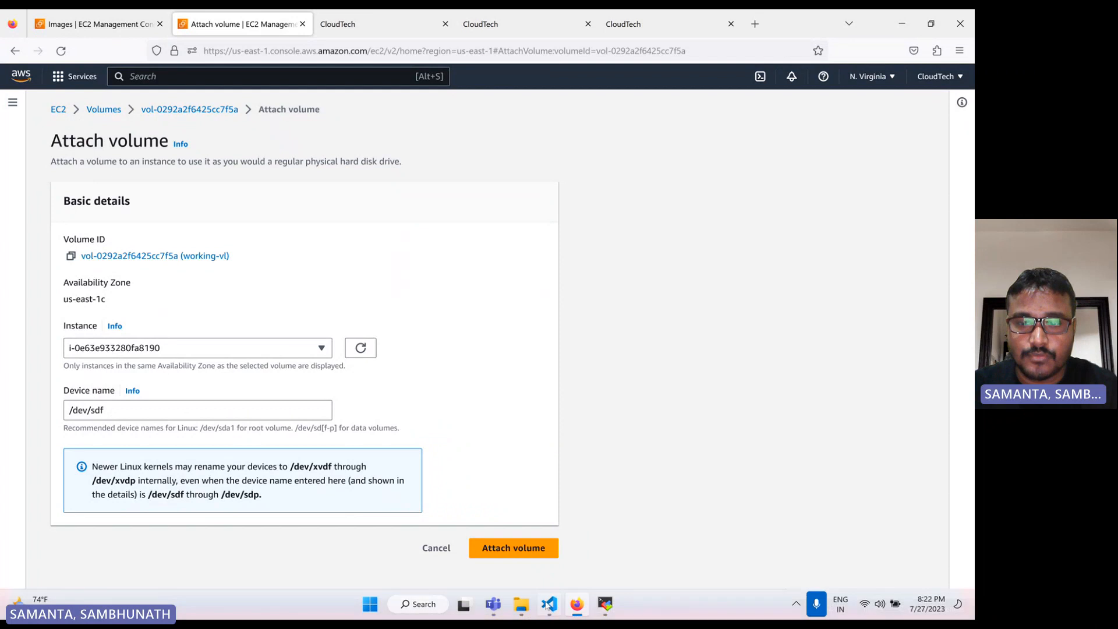
# Look up the root device name /dev/xvda in the steps notes file
pyautogui.click(548, 607)
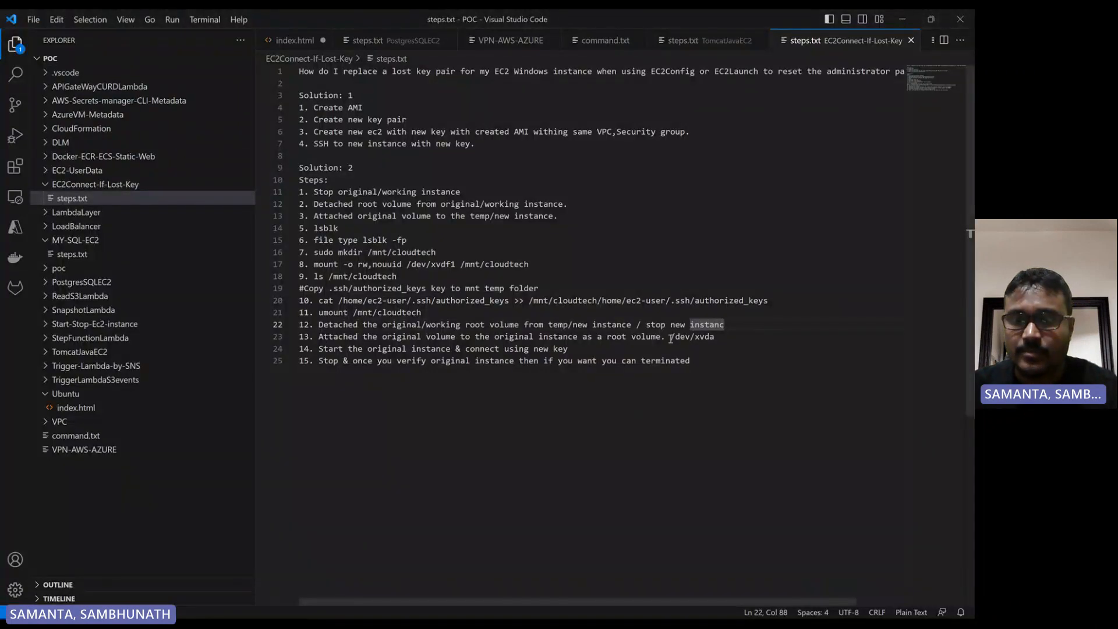
pyautogui.moveTo(671, 337); pyautogui.dragTo(715, 334)
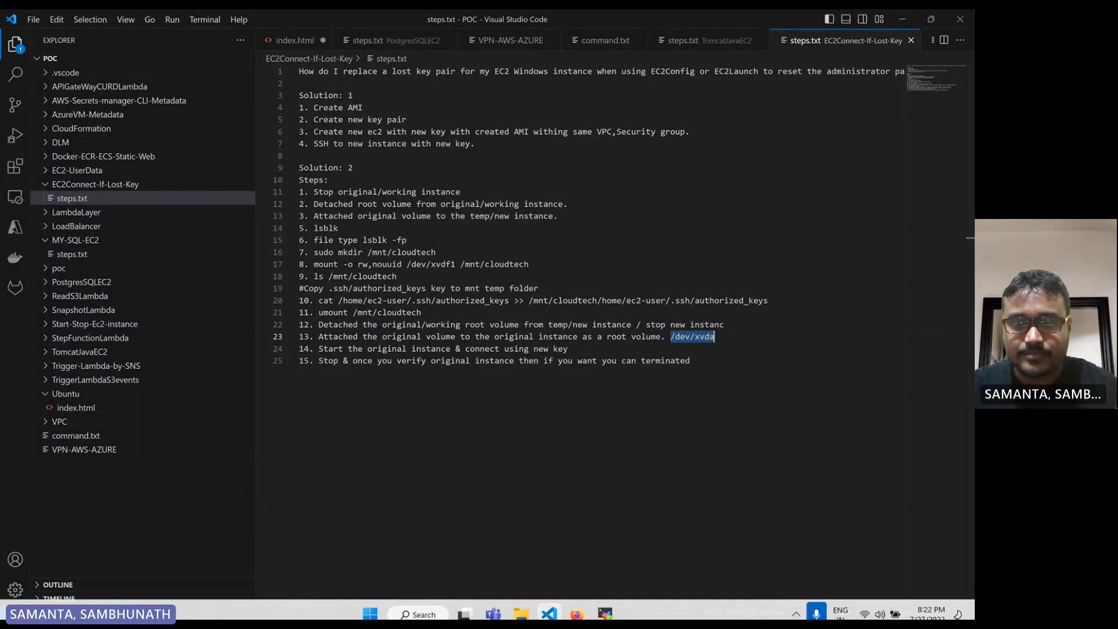
pyautogui.click(589, 604)
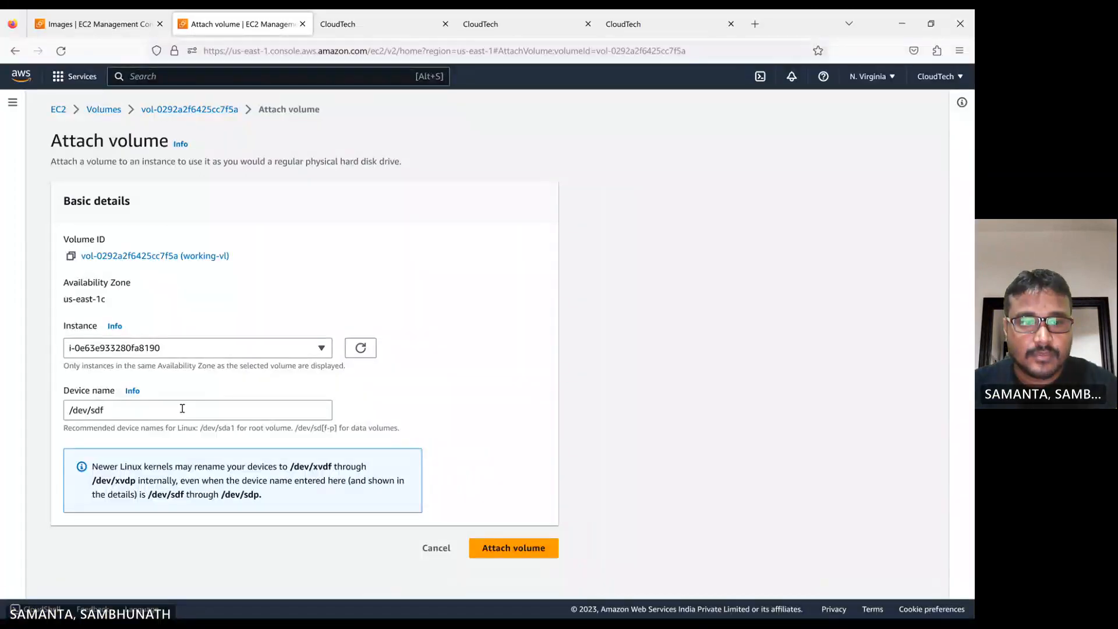
# Set the device name to /dev/xvda and attach the volume
pyautogui.tripleClick(131, 407)
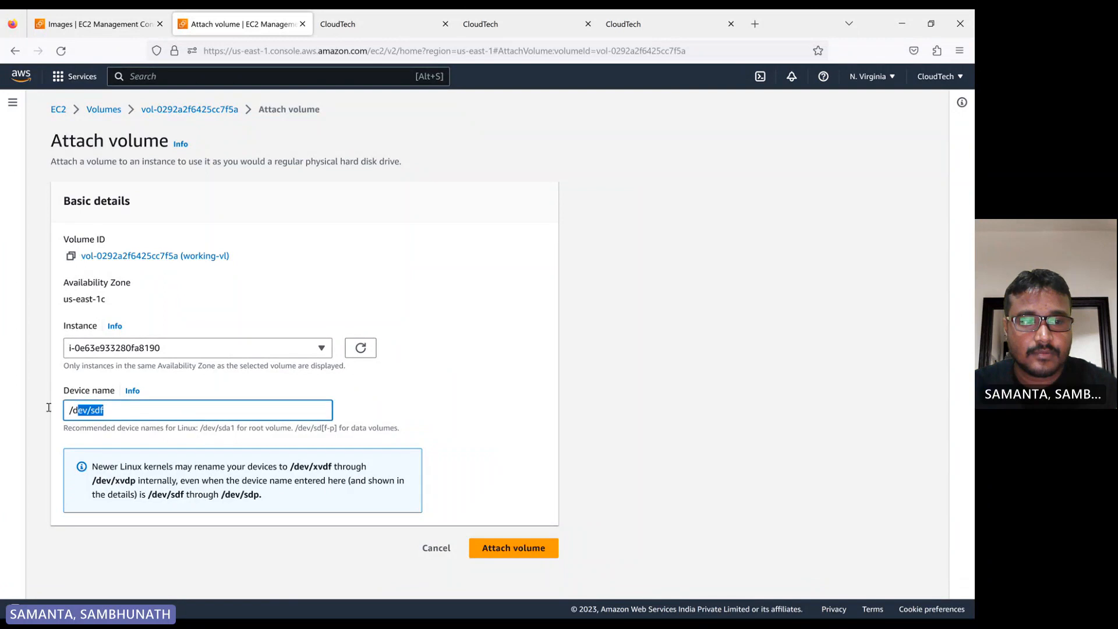
pyautogui.write('/dev/xvda')
pyautogui.click(528, 556)
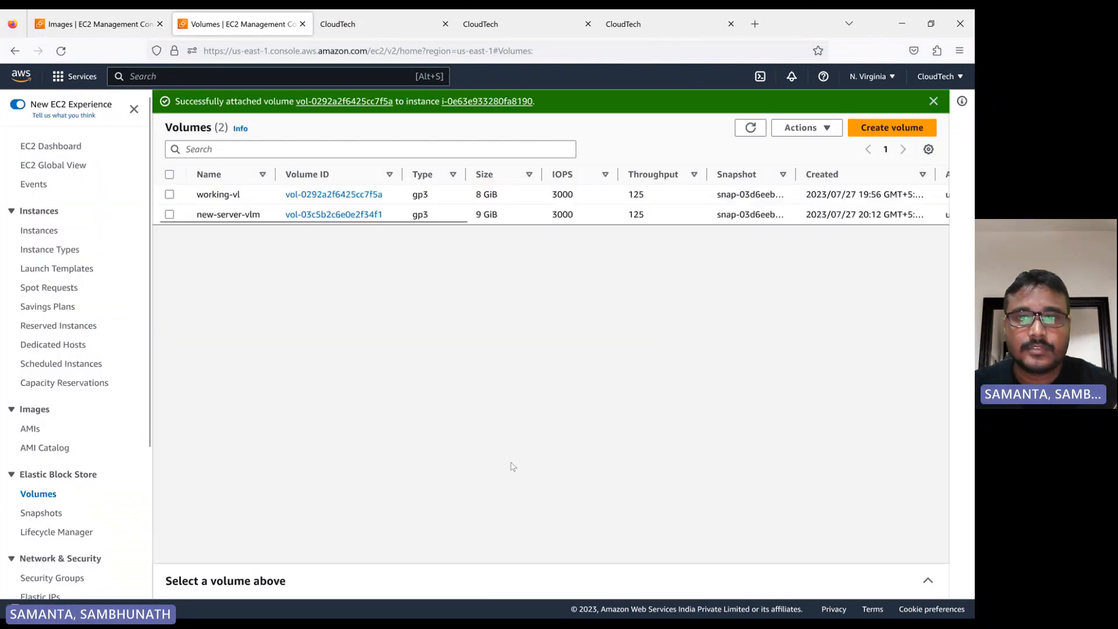
# Refresh the volumes list and widen the Attached Instances column to check each volume's attachment
pyautogui.click(750, 130)
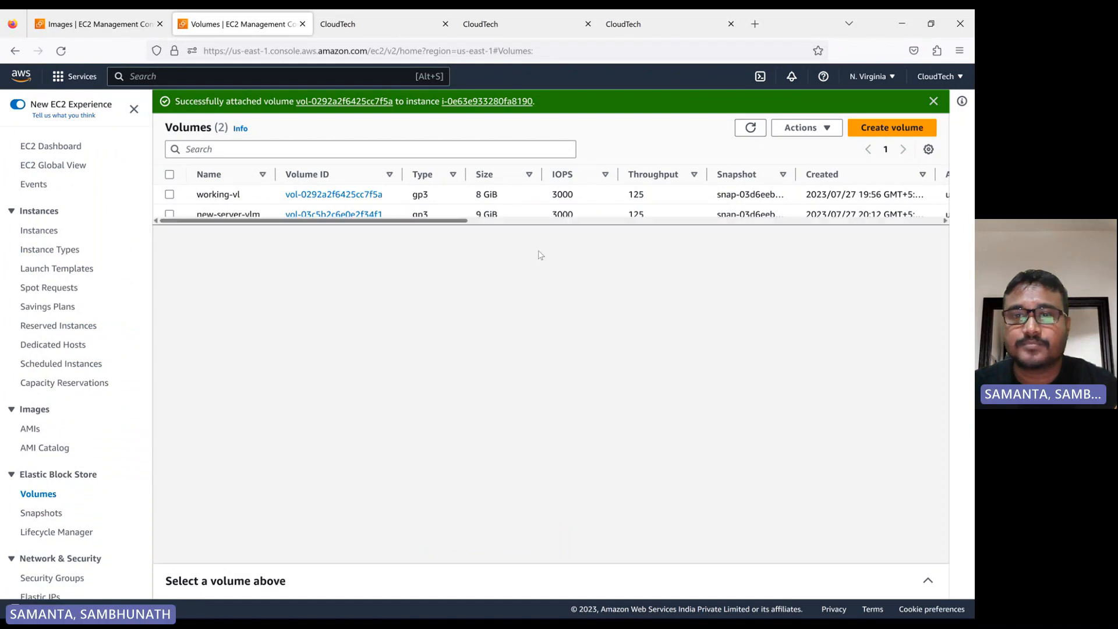
pyautogui.moveTo(448, 221); pyautogui.dragTo(743, 232)
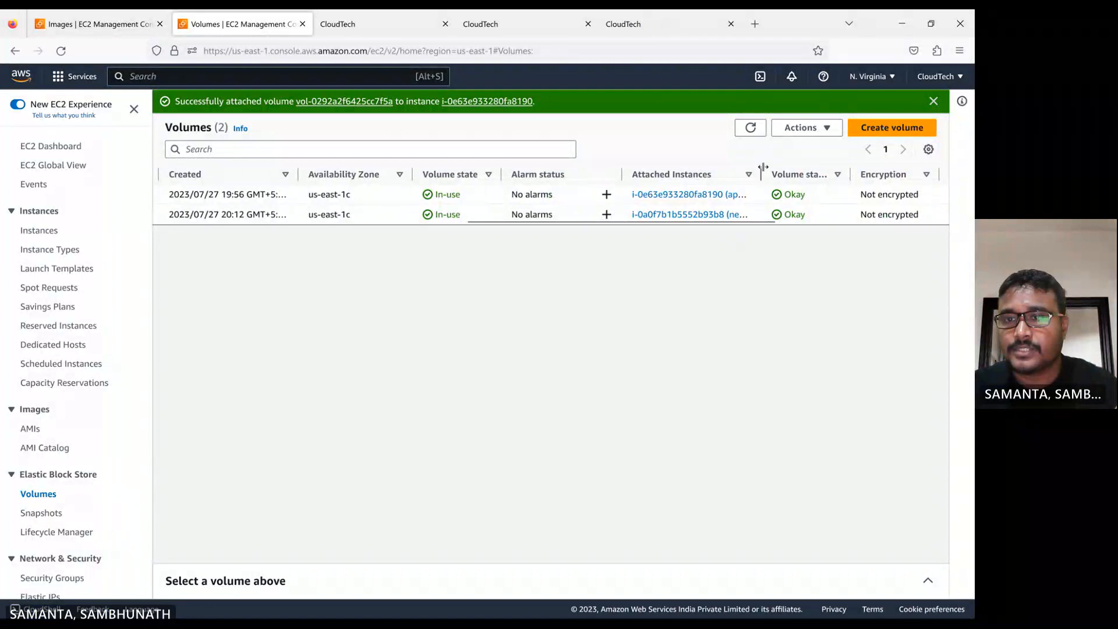
pyautogui.moveTo(760, 174); pyautogui.dragTo(856, 174)
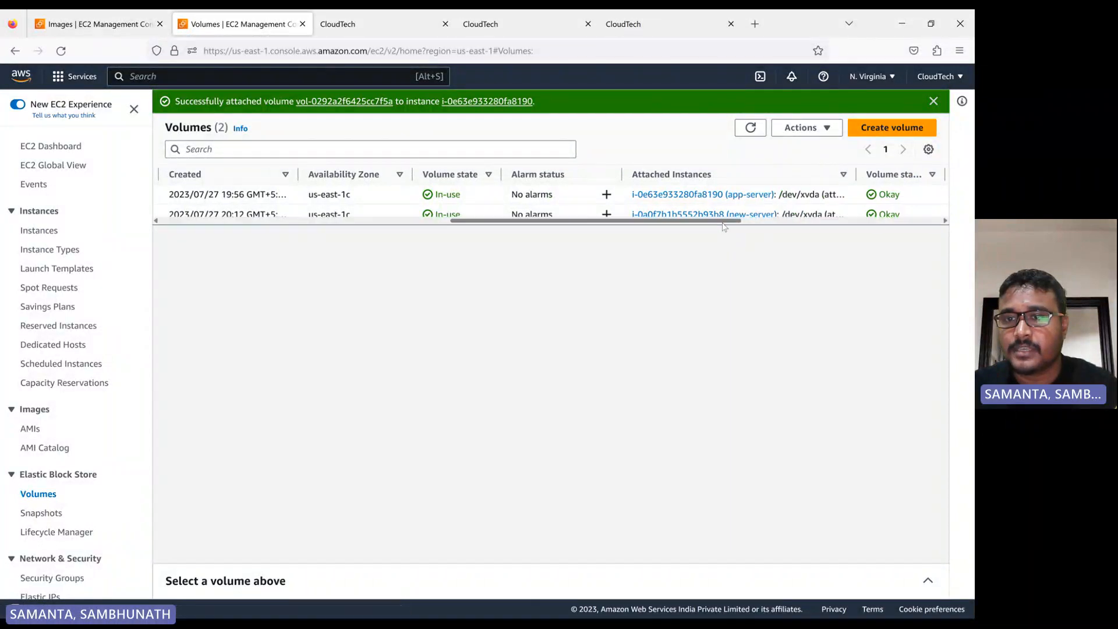
pyautogui.moveTo(694, 221); pyautogui.dragTo(750, 214)
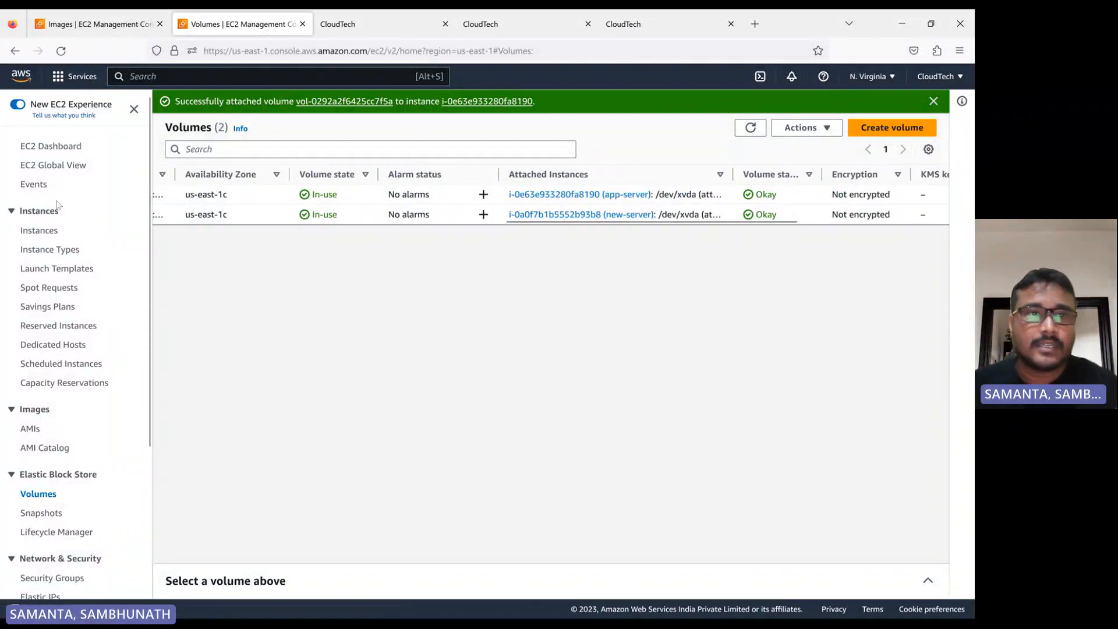
# Go to the Instances list, select the app-server instance and start it
pyautogui.click(53, 23)
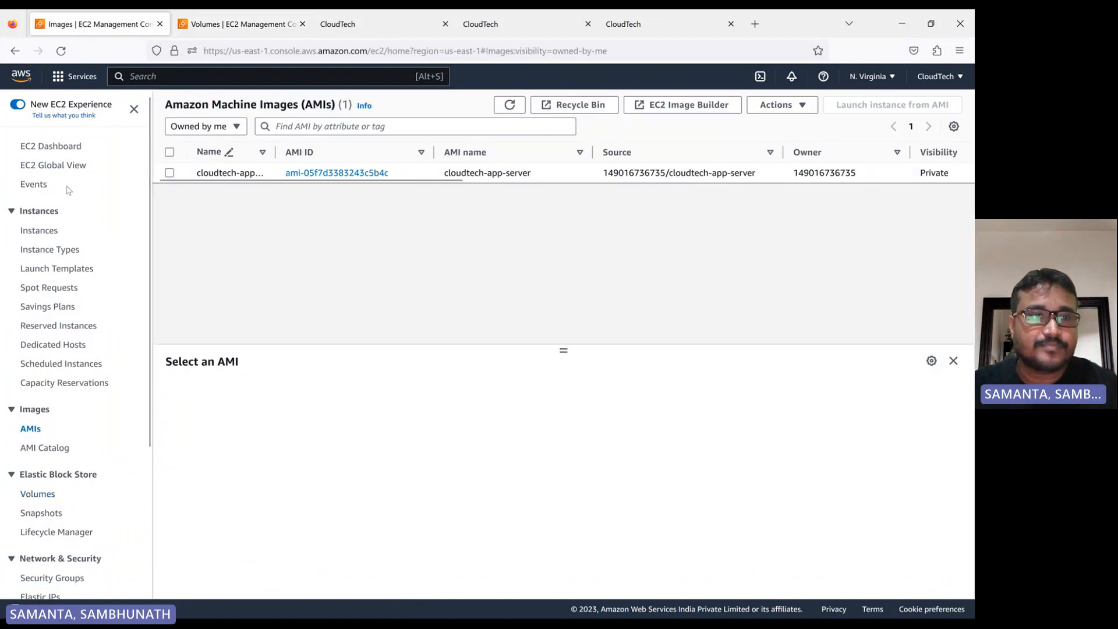
pyautogui.click(39, 230)
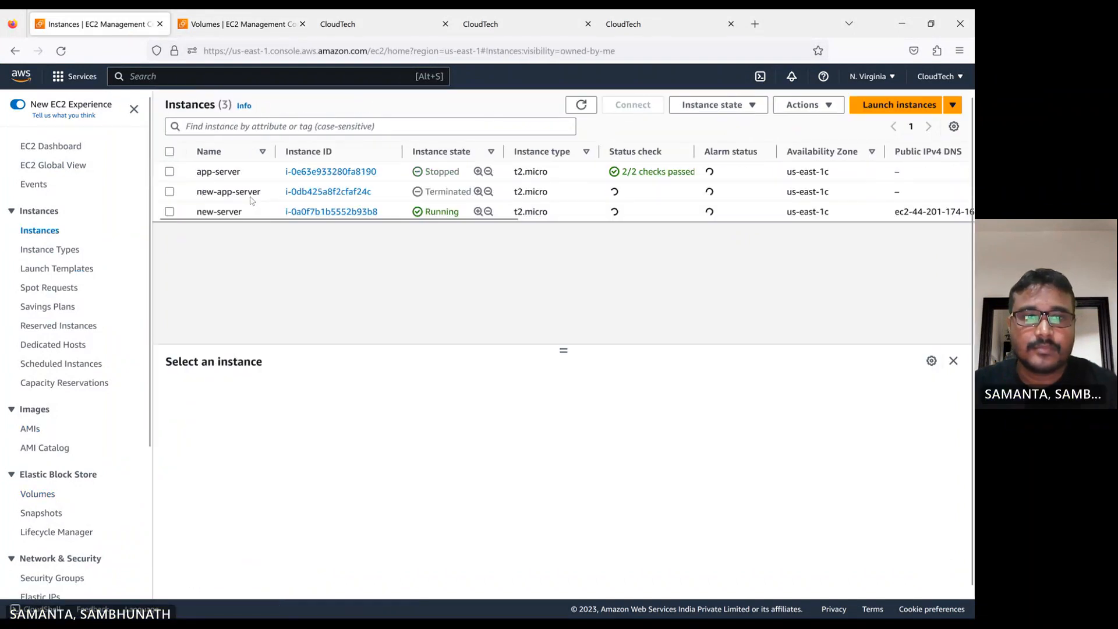
pyautogui.click(581, 104)
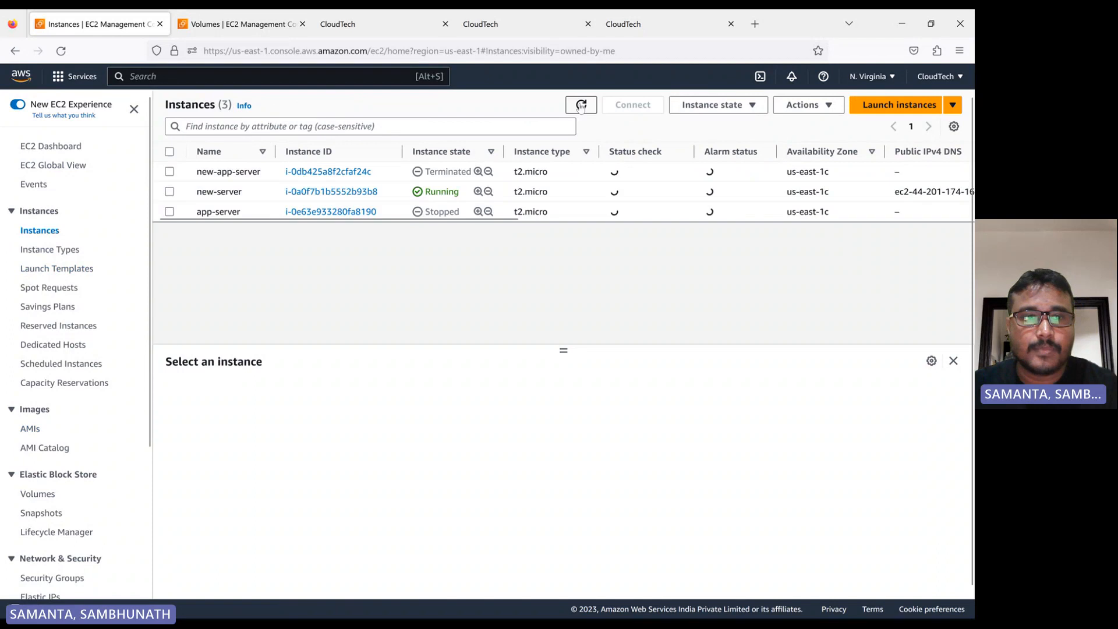
pyautogui.click(169, 212)
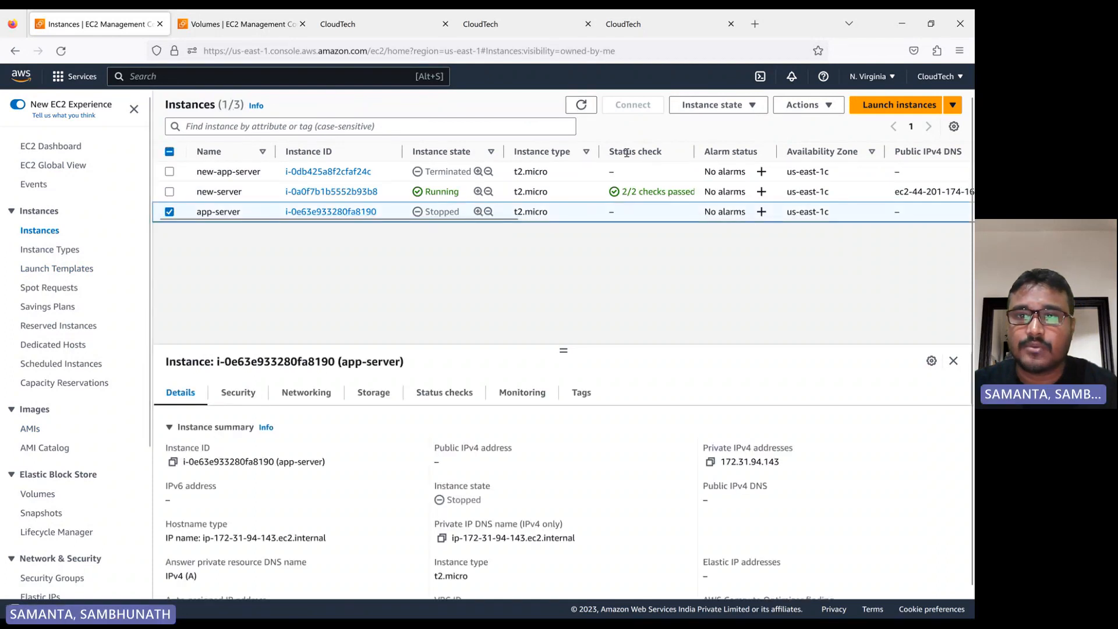
pyautogui.click(720, 106)
pyautogui.click(713, 142)
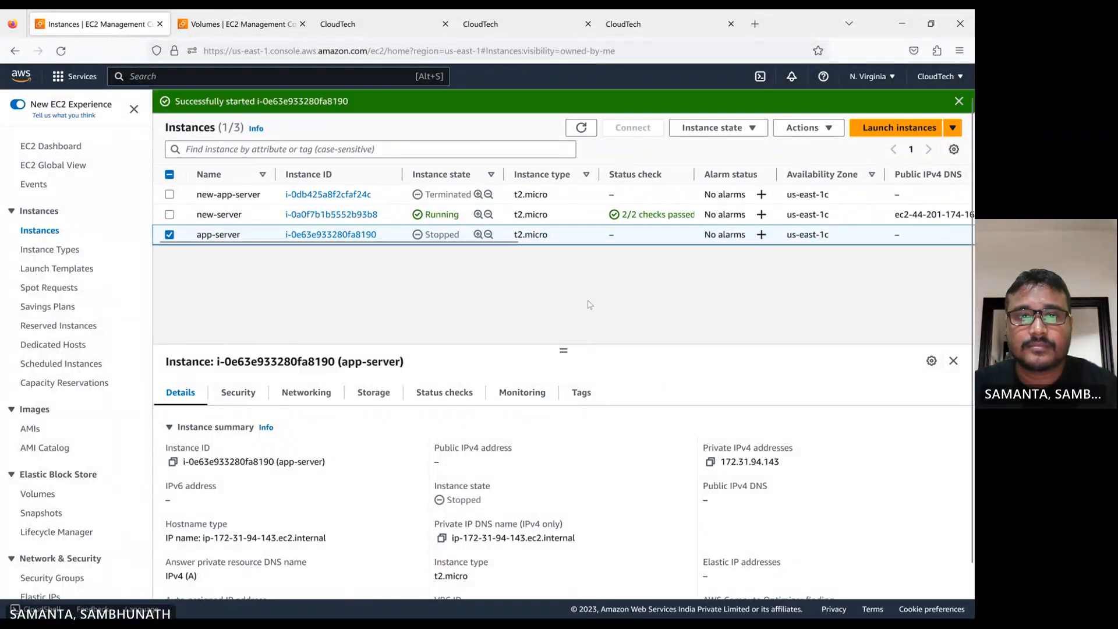
# Refresh the instances list repeatedly to monitor the app-server instance's state
pyautogui.click(584, 129)
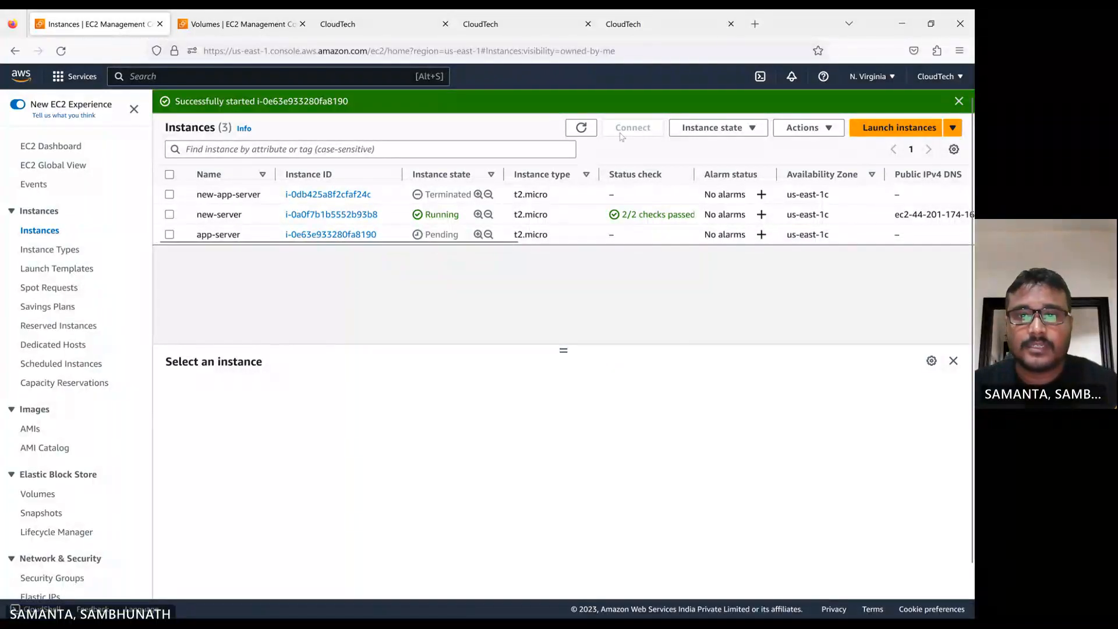
pyautogui.click(581, 128)
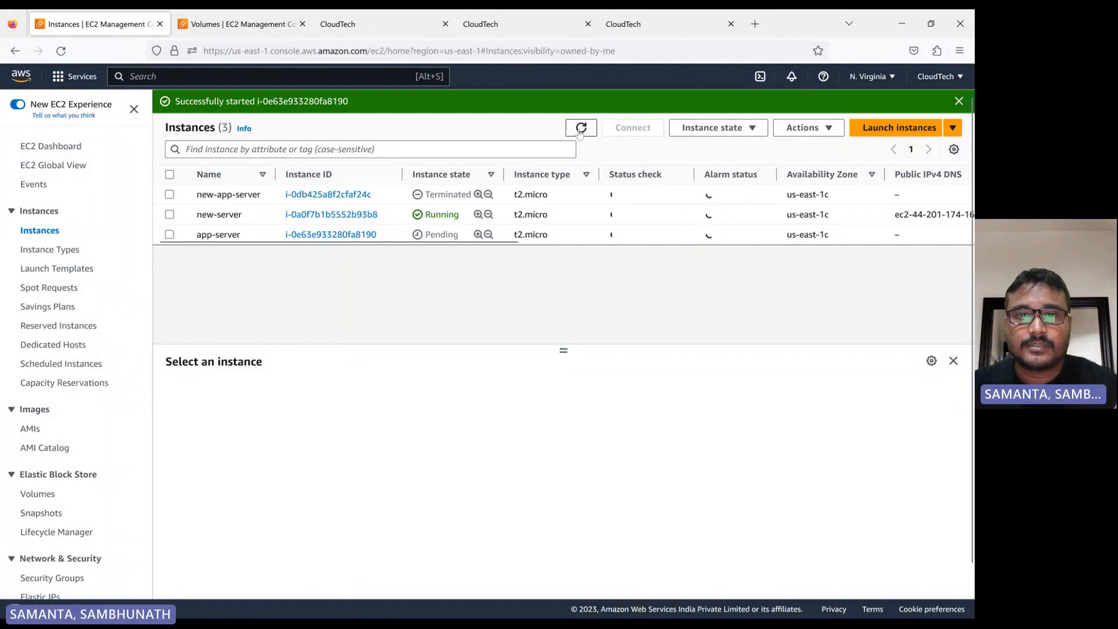
pyautogui.click(584, 132)
pyautogui.click(586, 136)
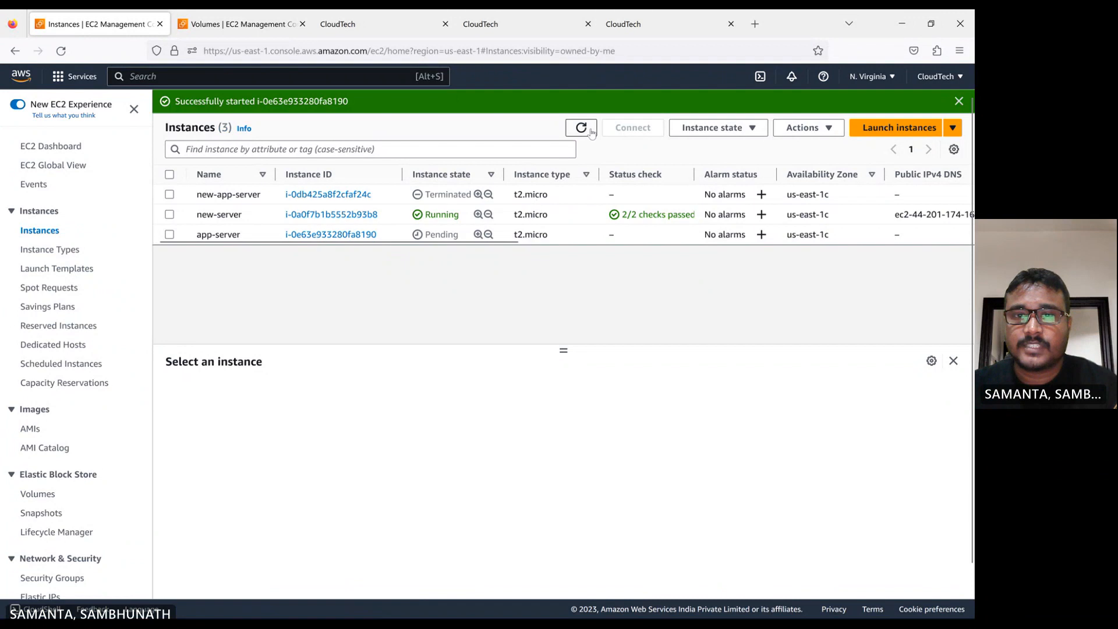
pyautogui.click(591, 132)
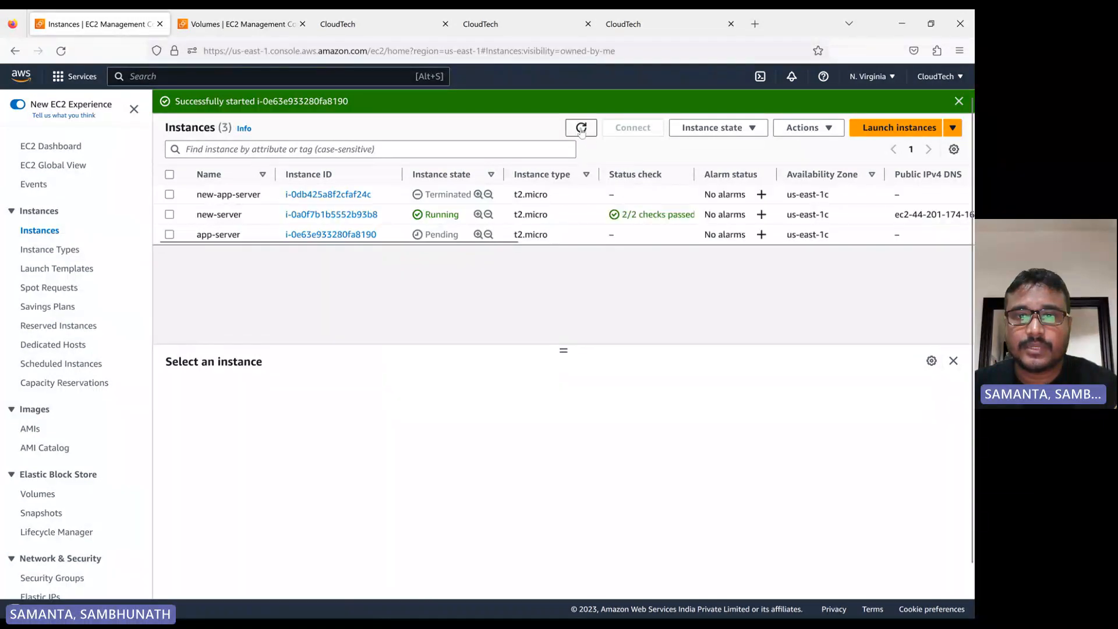
pyautogui.click(583, 133)
pyautogui.click(578, 132)
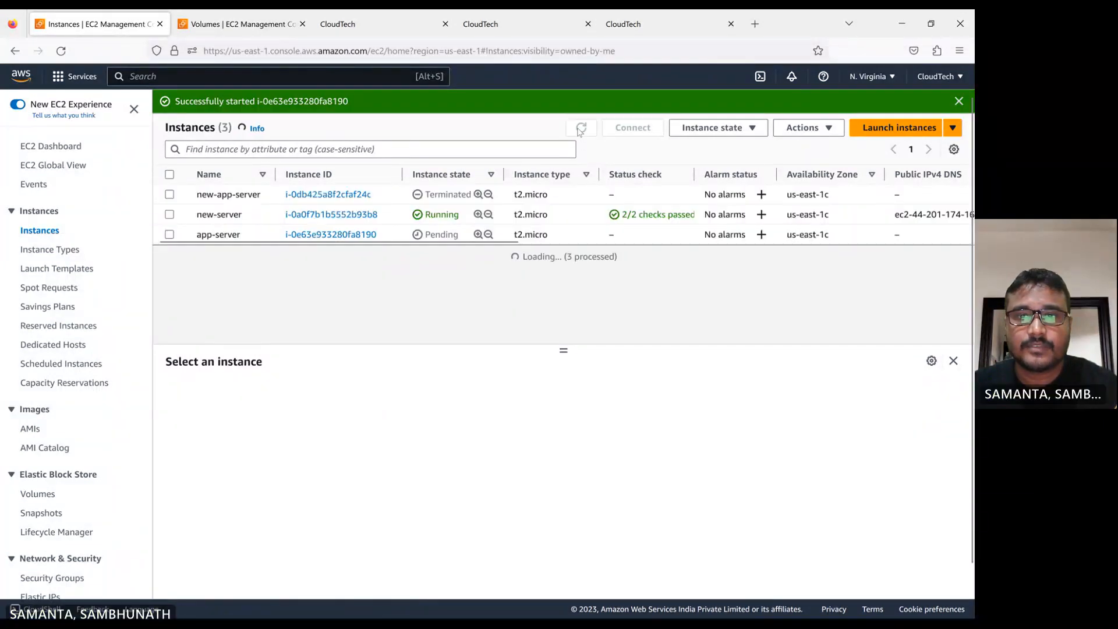
pyautogui.click(578, 132)
pyautogui.click(578, 132)
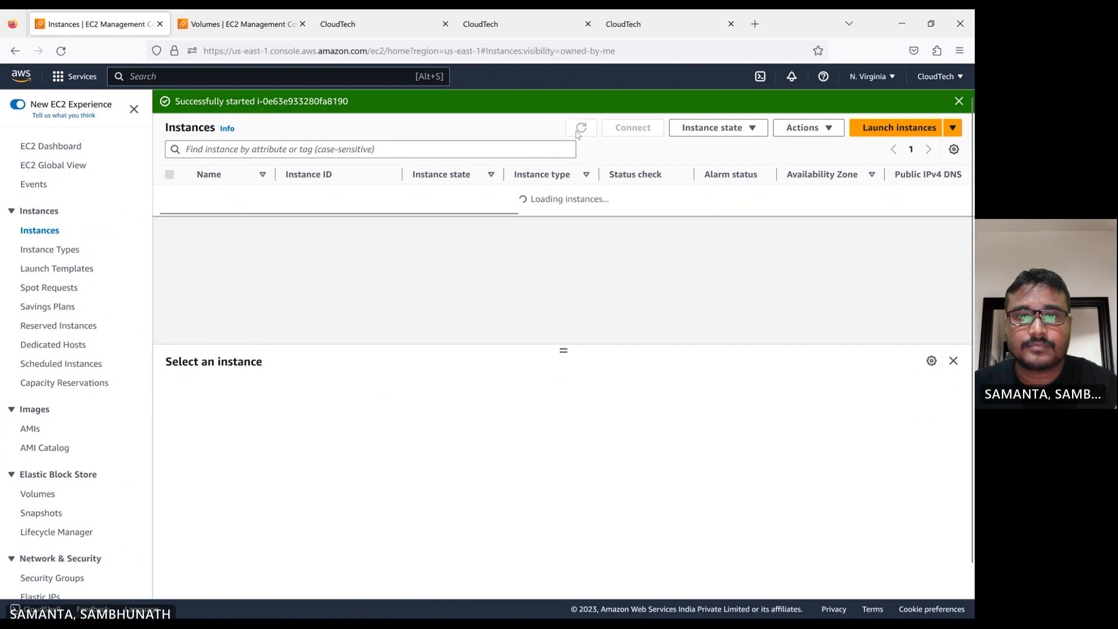
pyautogui.click(578, 132)
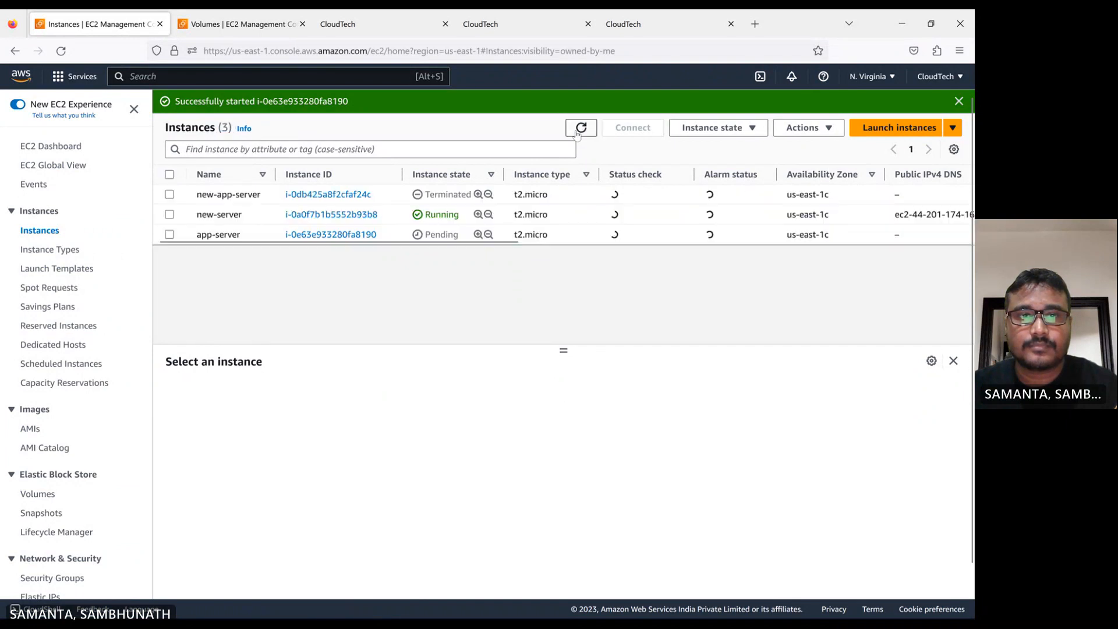
pyautogui.click(580, 133)
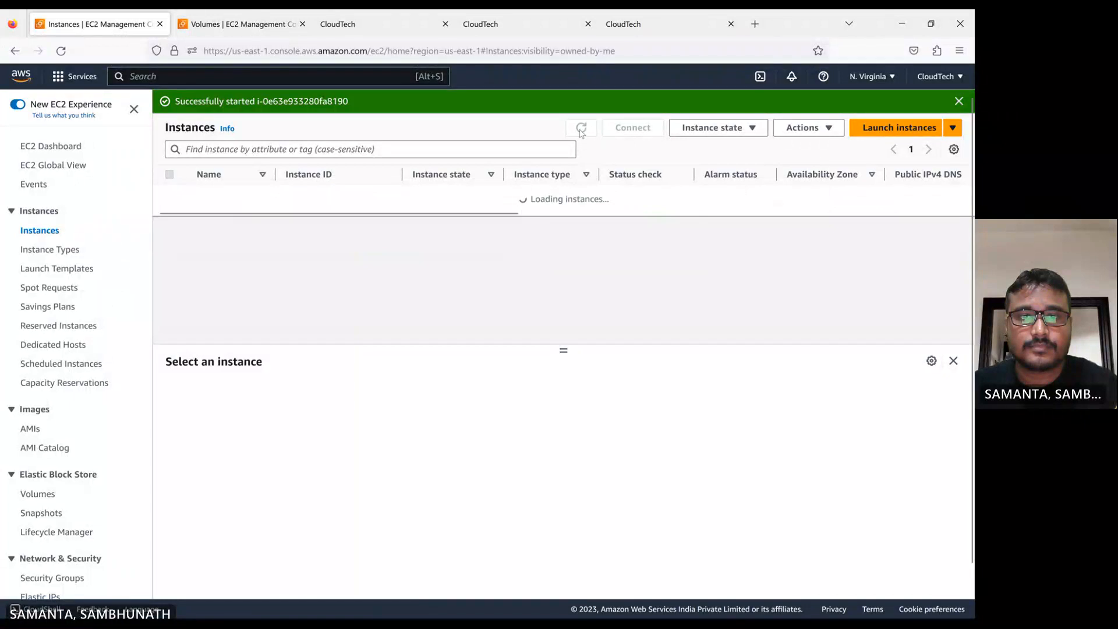
# Dismiss the start notification, refresh the list and close the extra CloudTech browser tabs
pyautogui.click(958, 102)
pyautogui.click(576, 106)
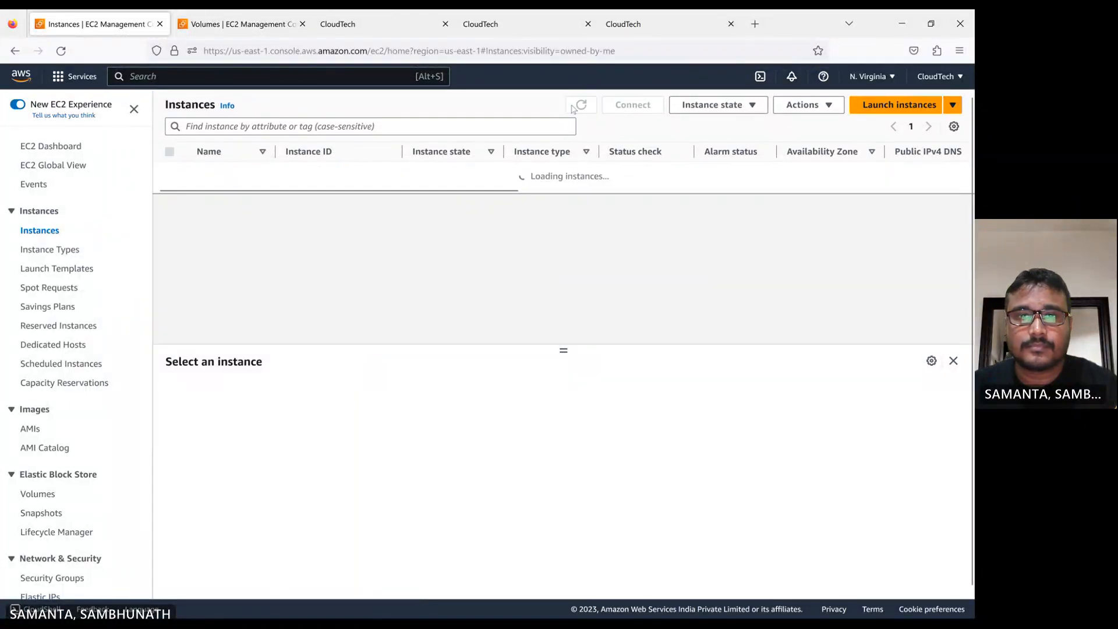
pyautogui.click(587, 24)
pyautogui.click(445, 23)
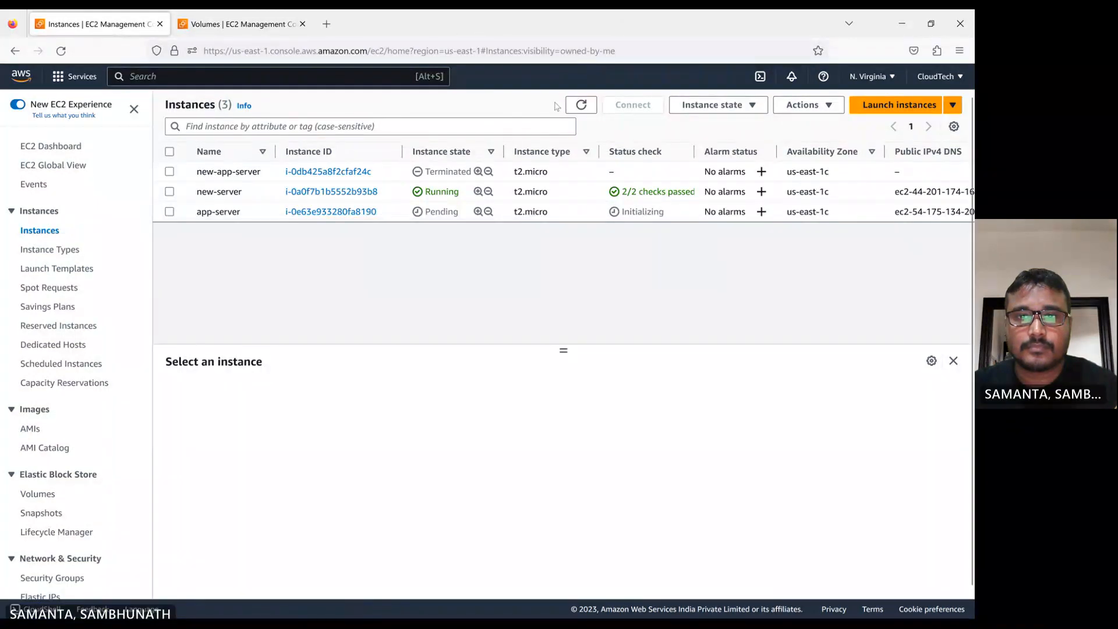
# Refresh the instances list, select the app-server instance and open its public DNS address in a new tab over http
pyautogui.click(580, 105)
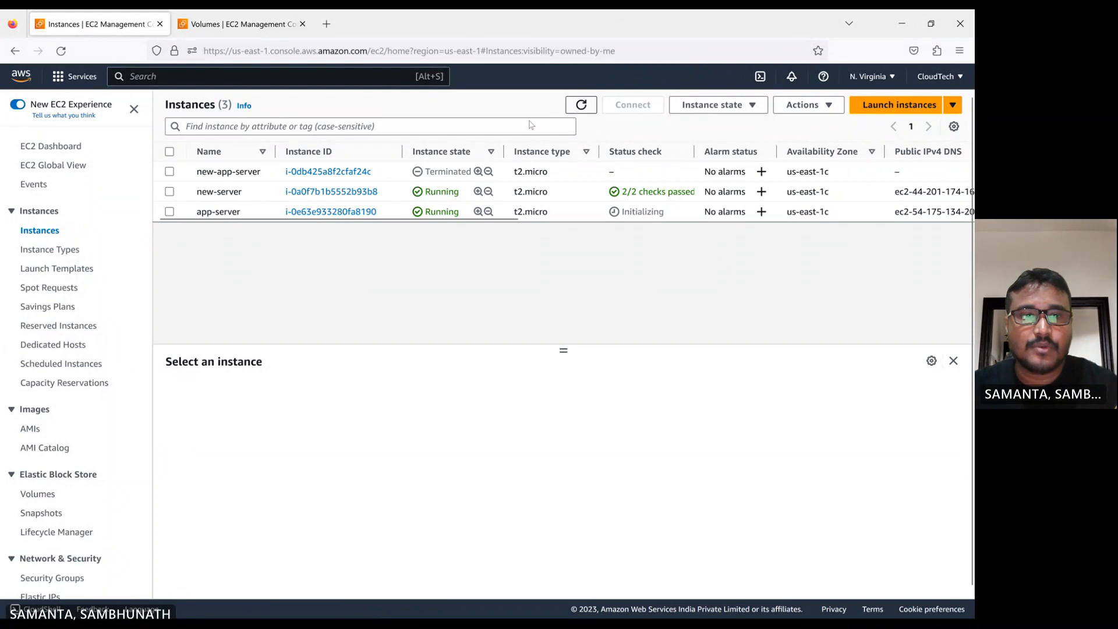
pyautogui.click(169, 211)
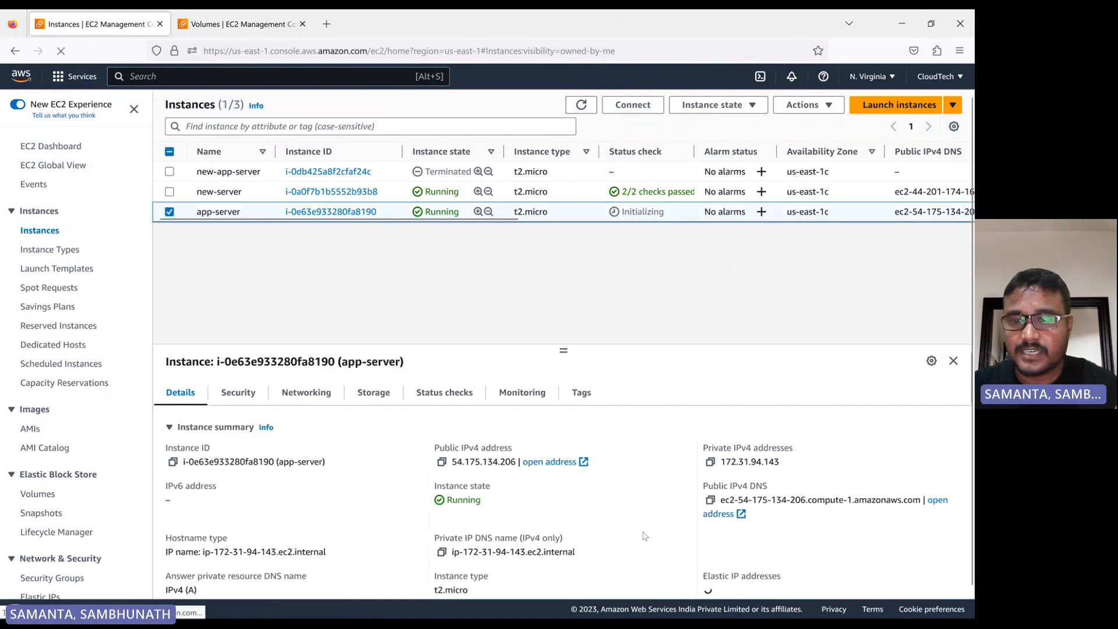
pyautogui.click(722, 519)
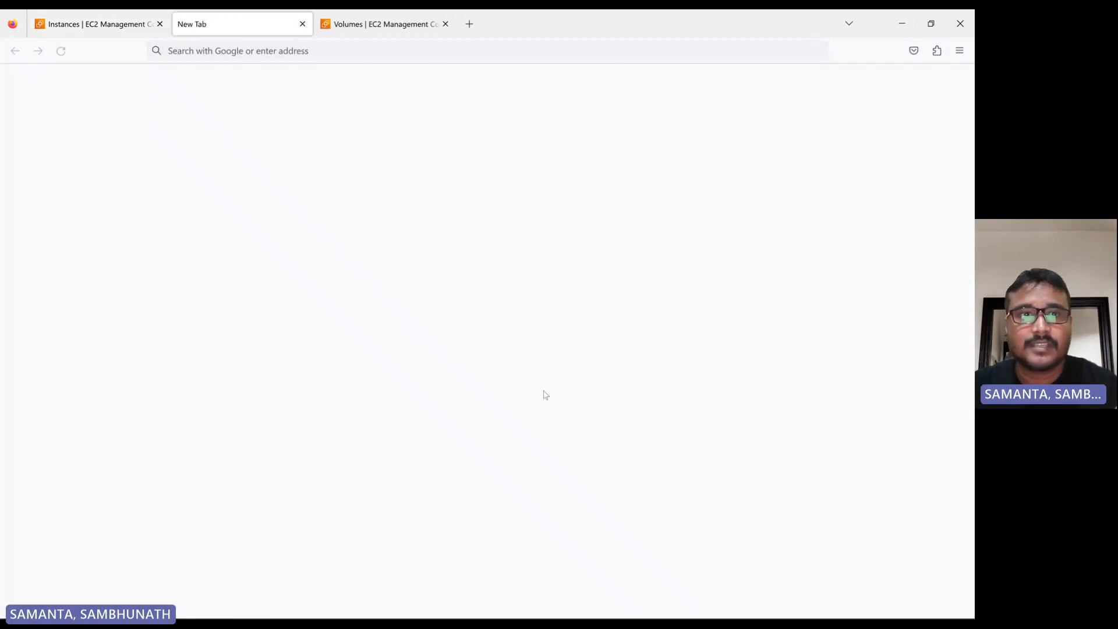
pyautogui.click(185, 52)
pyautogui.click(188, 53)
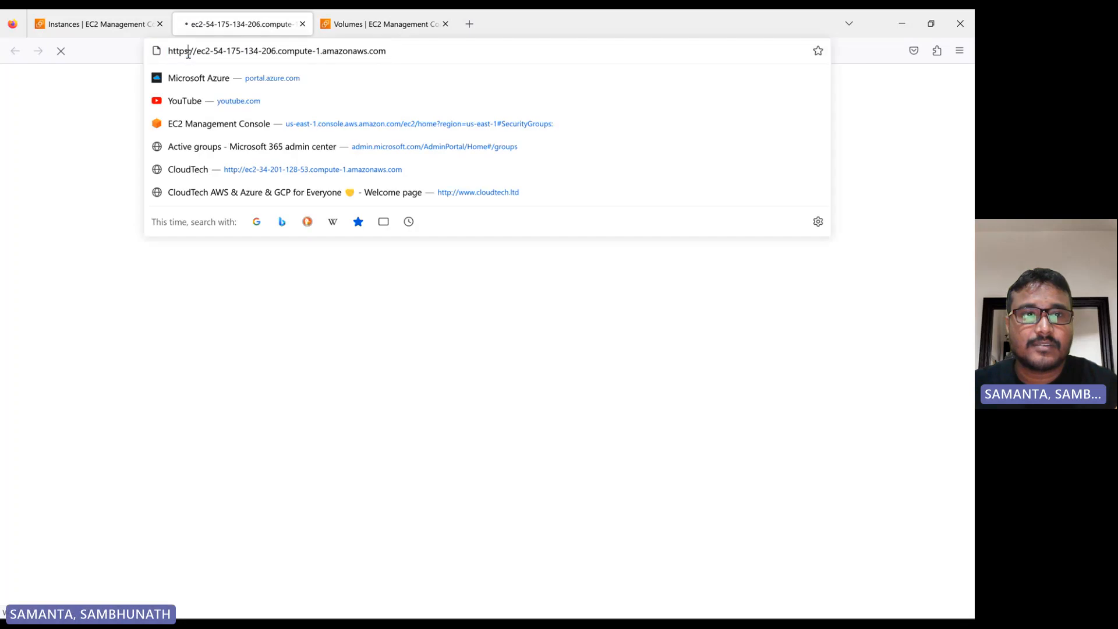
pyautogui.press('BackSpace')
pyautogui.press('Return')
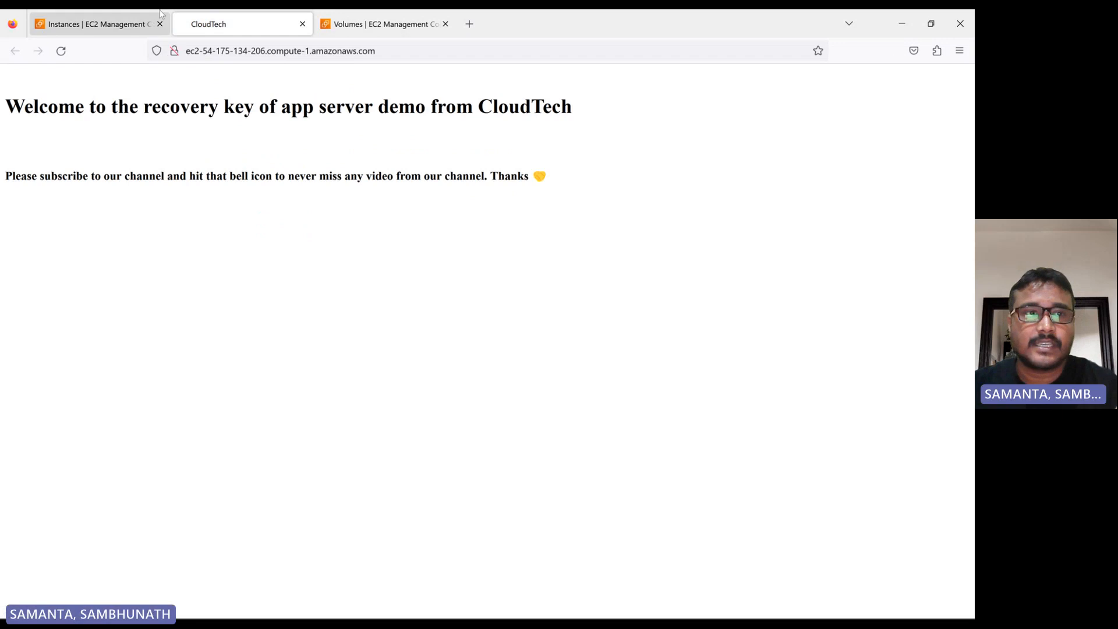
# Copy the app-server's public IPv4 address and scroll the instances table to check its key pair name
pyautogui.click(92, 29)
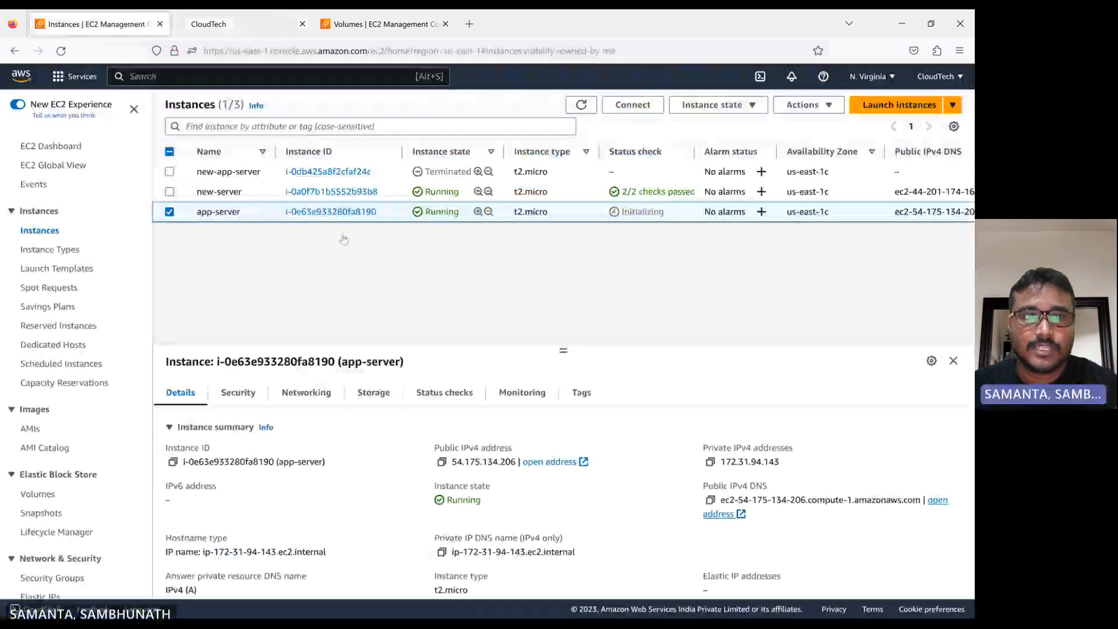
pyautogui.click(441, 462)
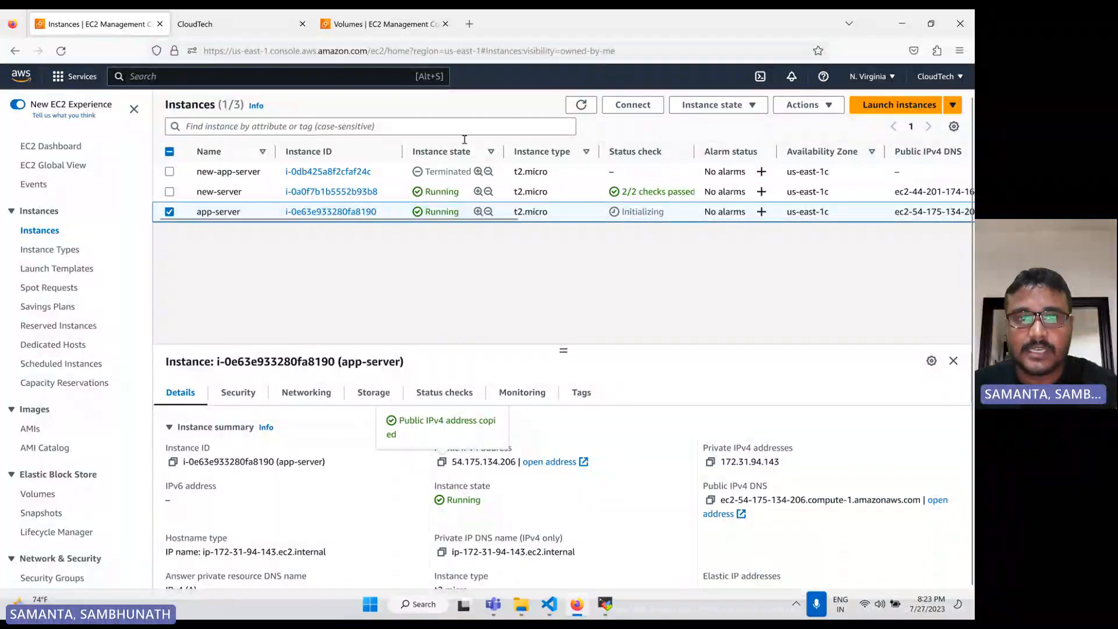
pyautogui.hscroll(5, 631, 237)
pyautogui.hscroll(5, 632, 237)
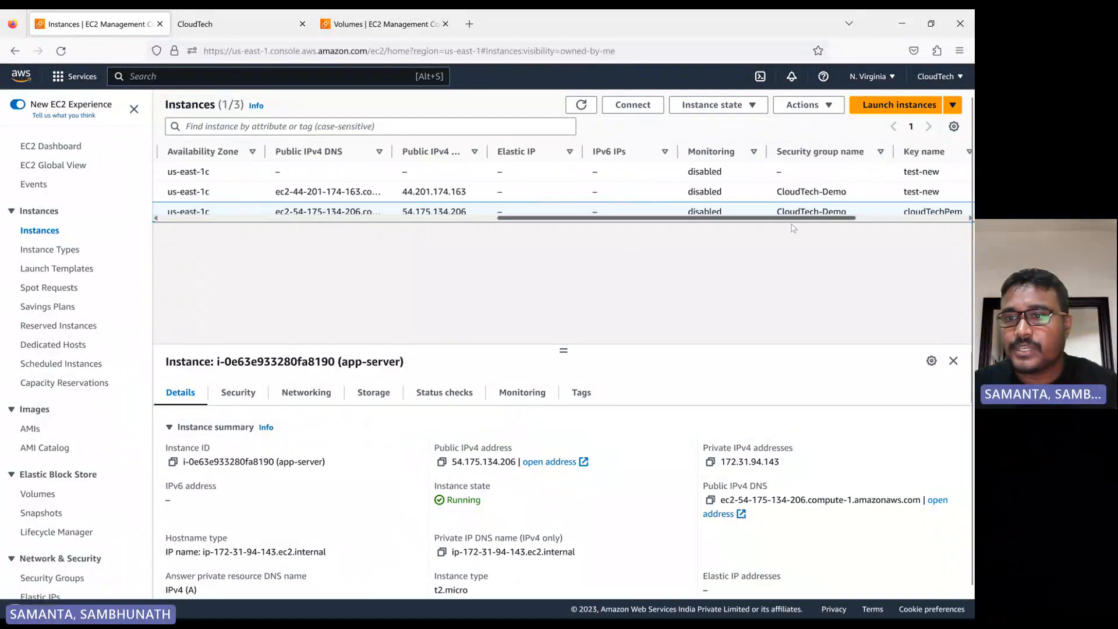
pyautogui.moveTo(726, 212); pyautogui.dragTo(786, 213)
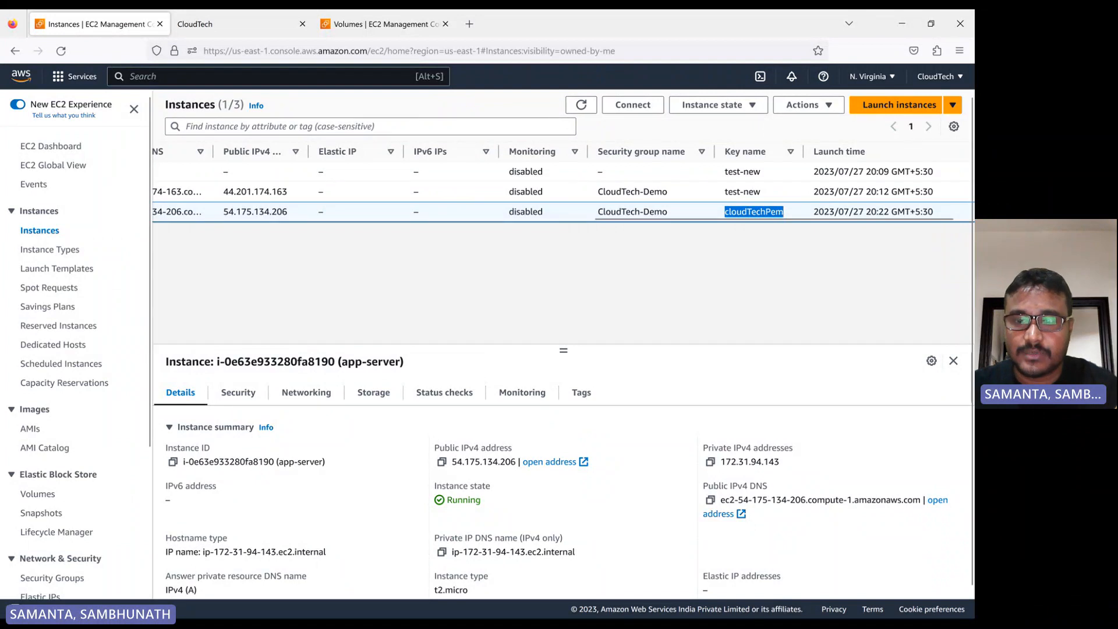
# In MobaXterm, open a new SSH session to the copied IP as ec2-user using the test-new private key file
pyautogui.click(606, 602)
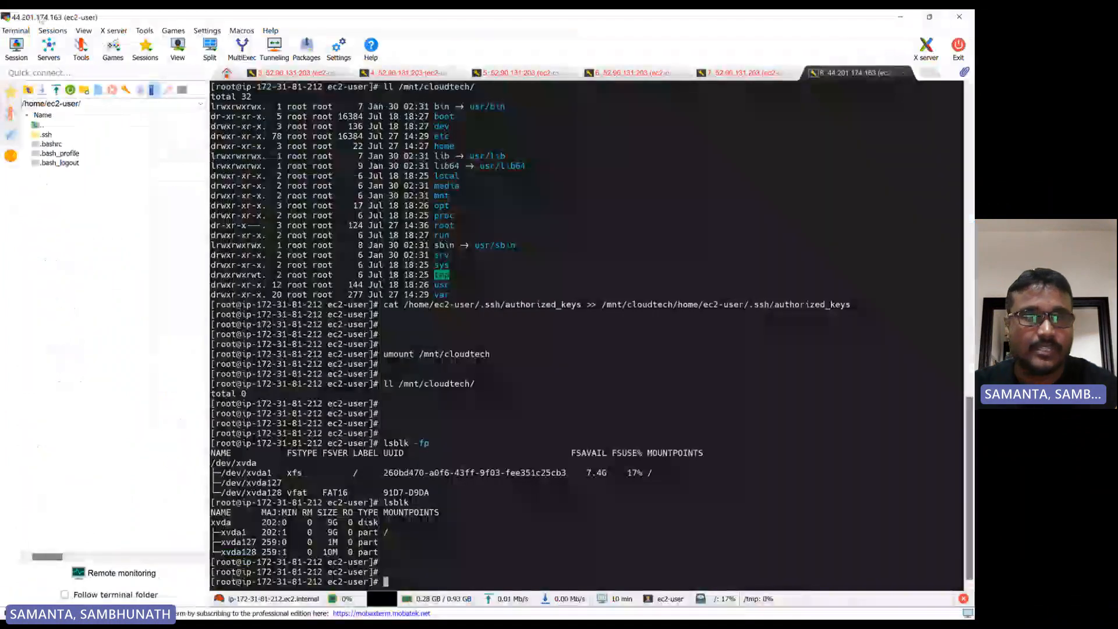
pyautogui.click(17, 47)
pyautogui.click(244, 175)
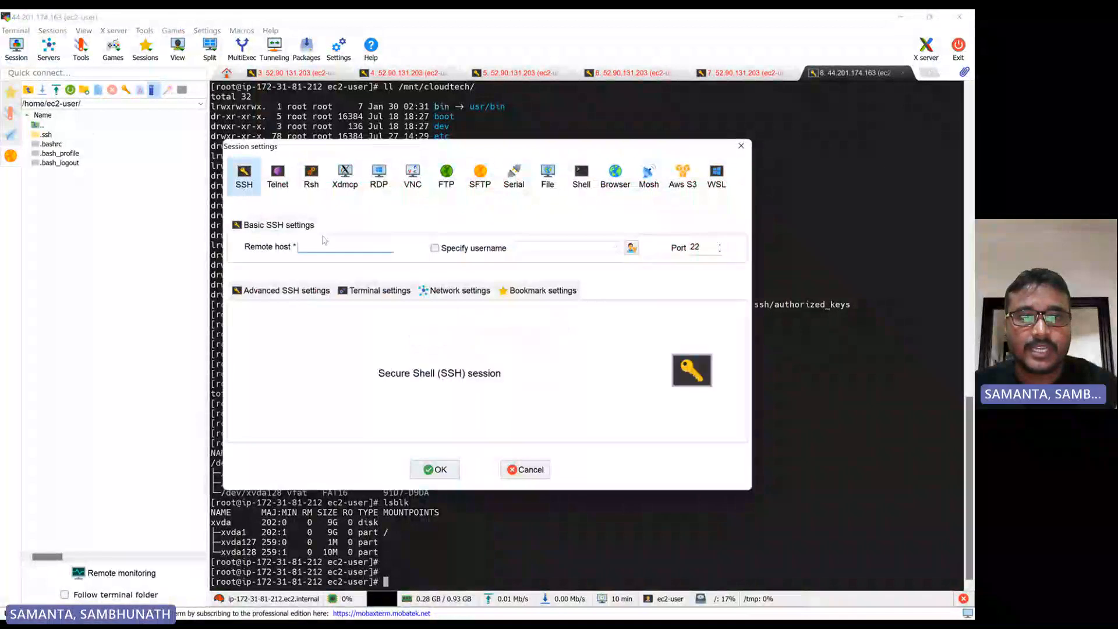
pyautogui.hotkey('ctrl', 'v')
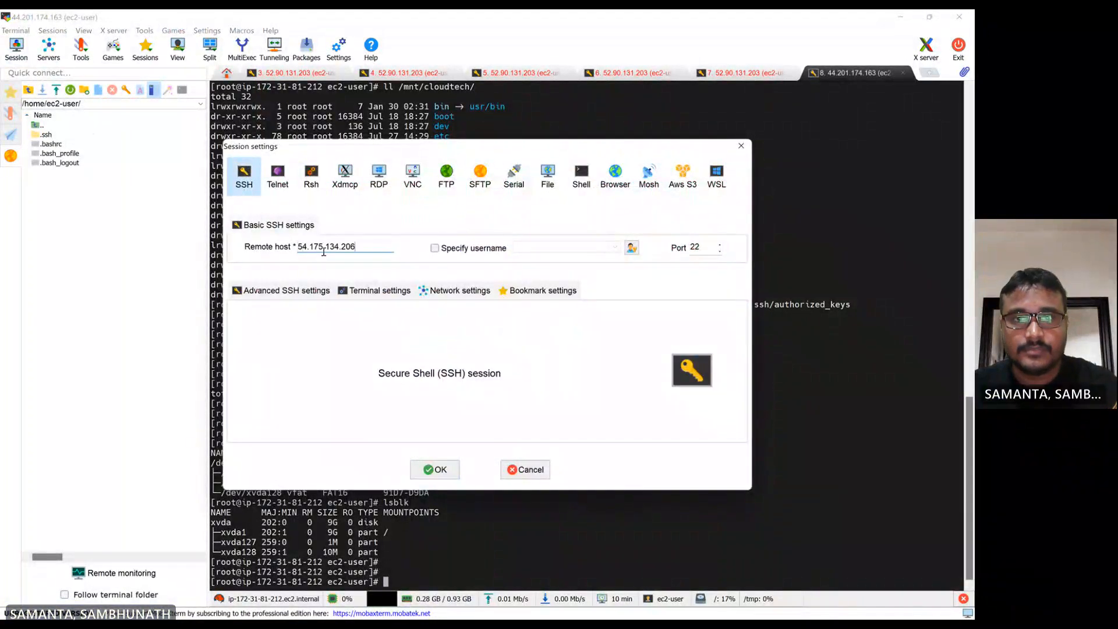
pyautogui.click(434, 249)
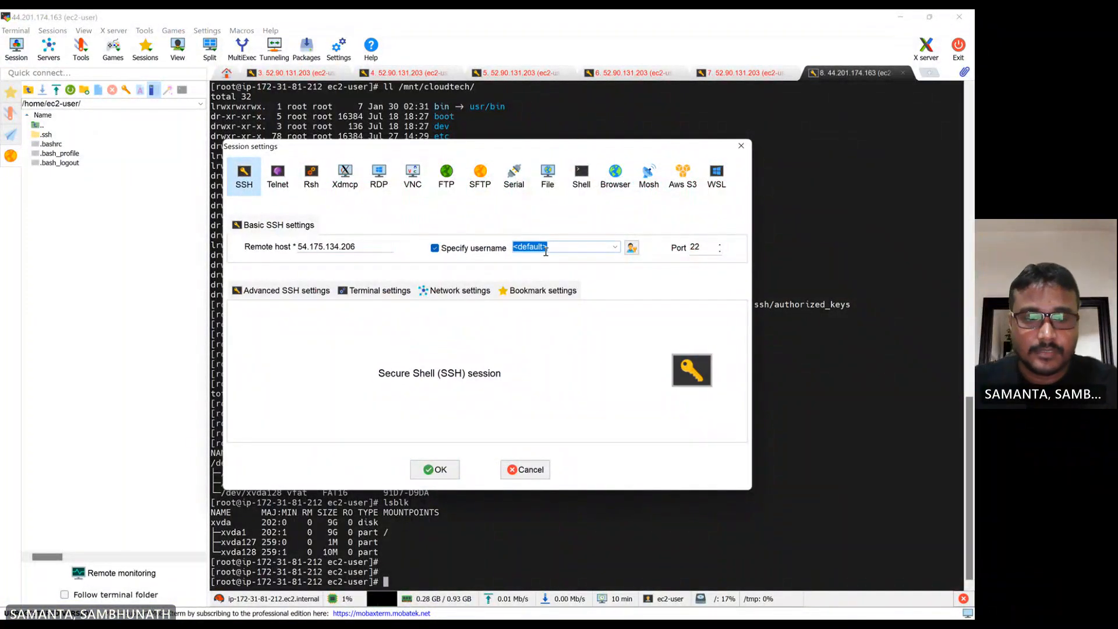
pyautogui.write('ec2-user')
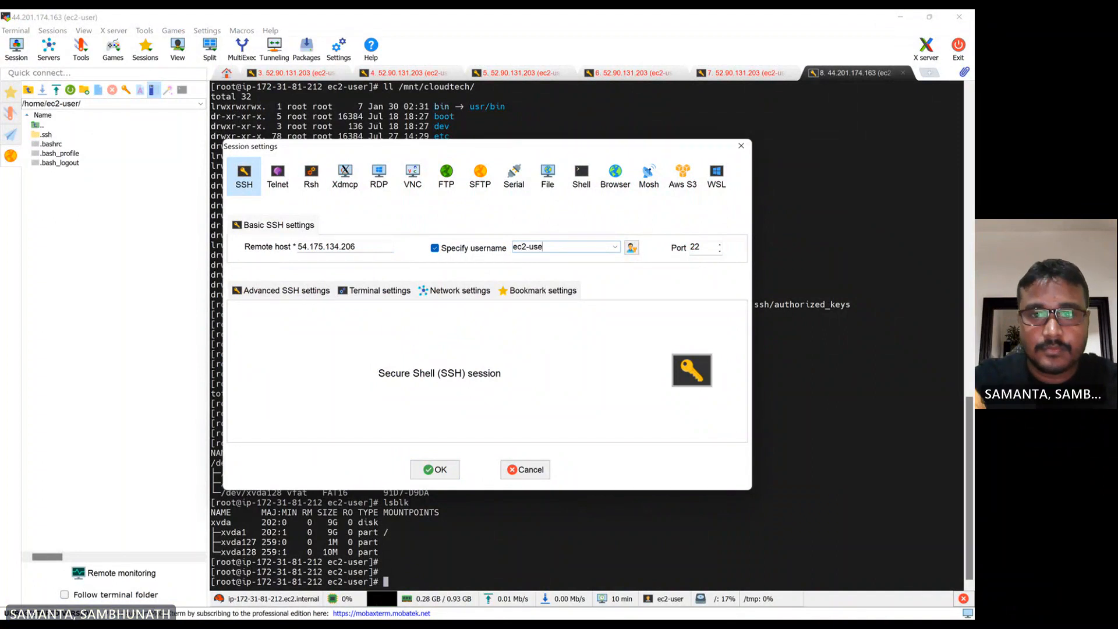
pyautogui.click(303, 299)
pyautogui.click(277, 399)
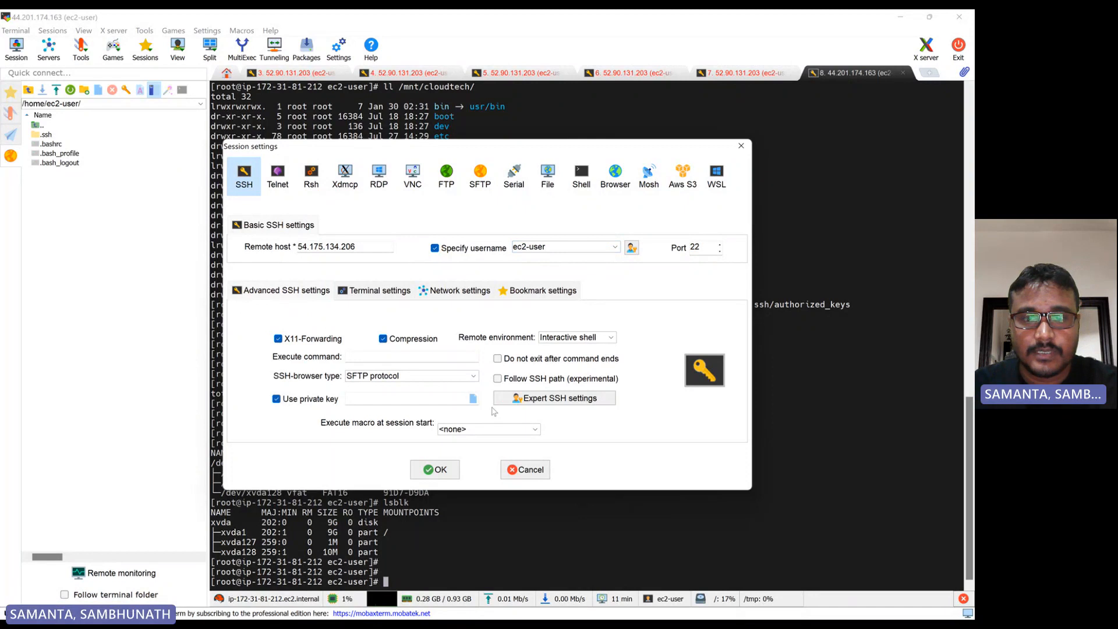
pyautogui.click(473, 399)
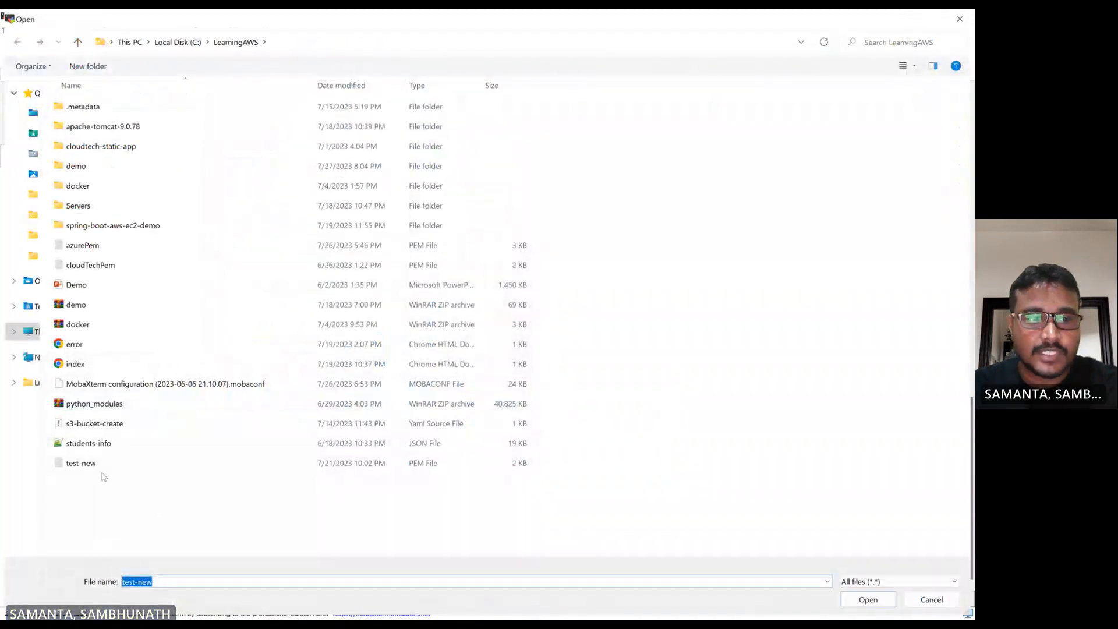
pyautogui.doubleClick(82, 463)
pyautogui.click(434, 470)
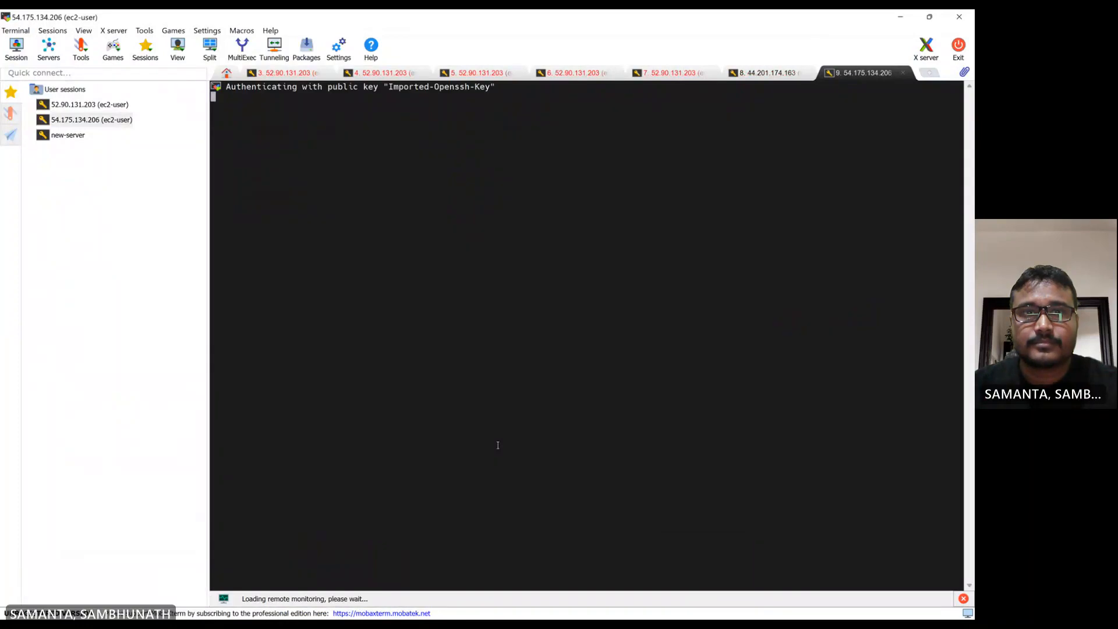
# Switch to the root user with sudo su in the new SSH session
pyautogui.write('s')
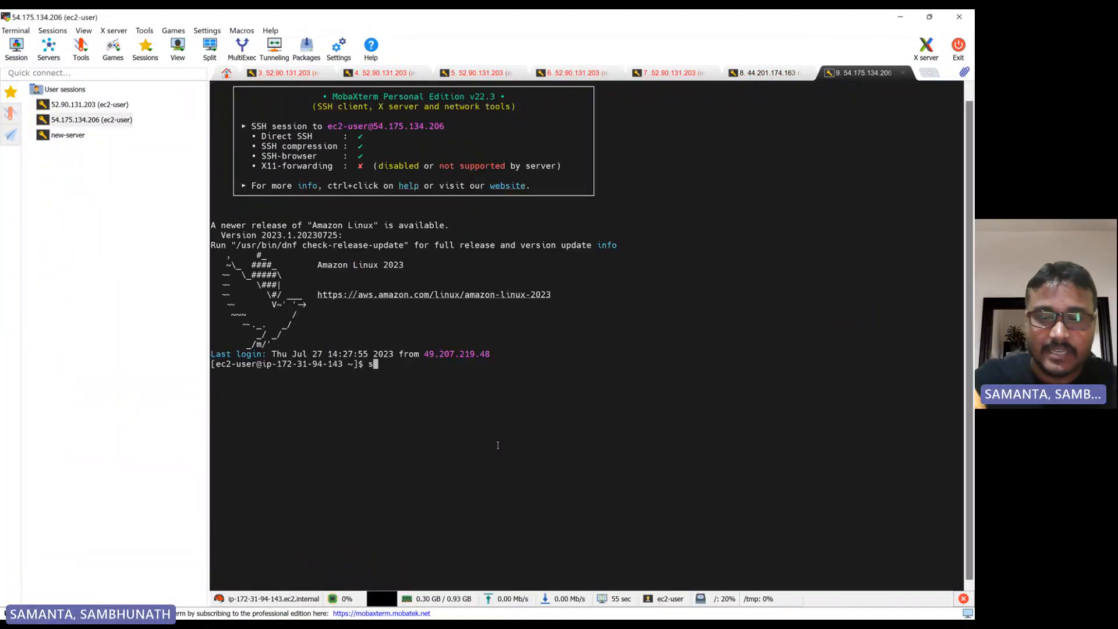
pyautogui.write('udp')
pyautogui.press('BackSpace')
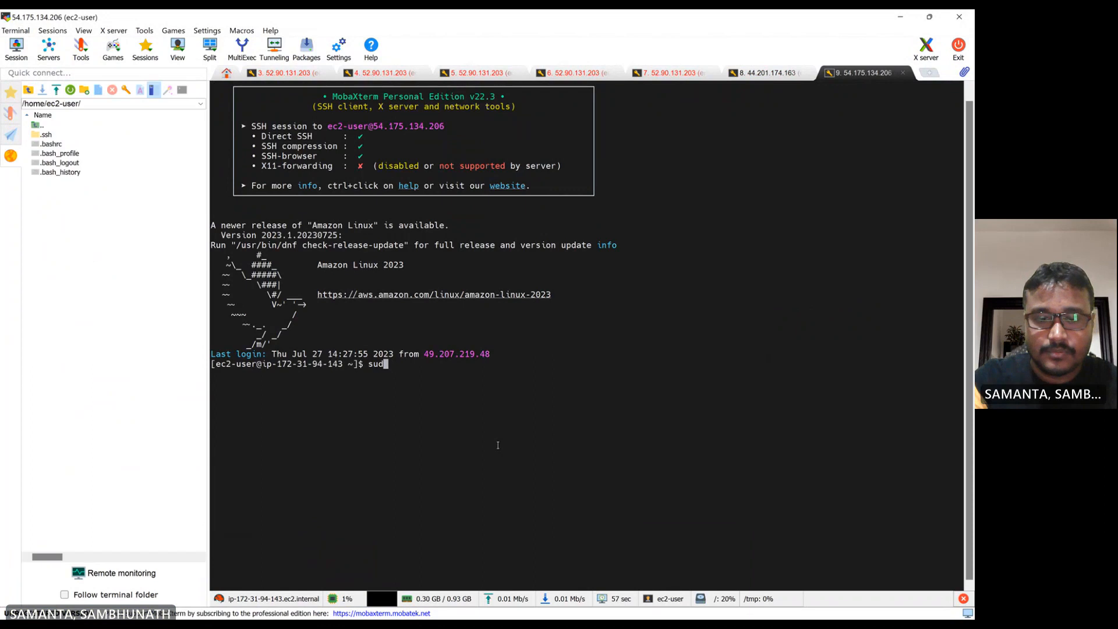
pyautogui.write('o su')
pyautogui.press('Return')
pyautogui.press('Return')
pyautogui.press('Return')
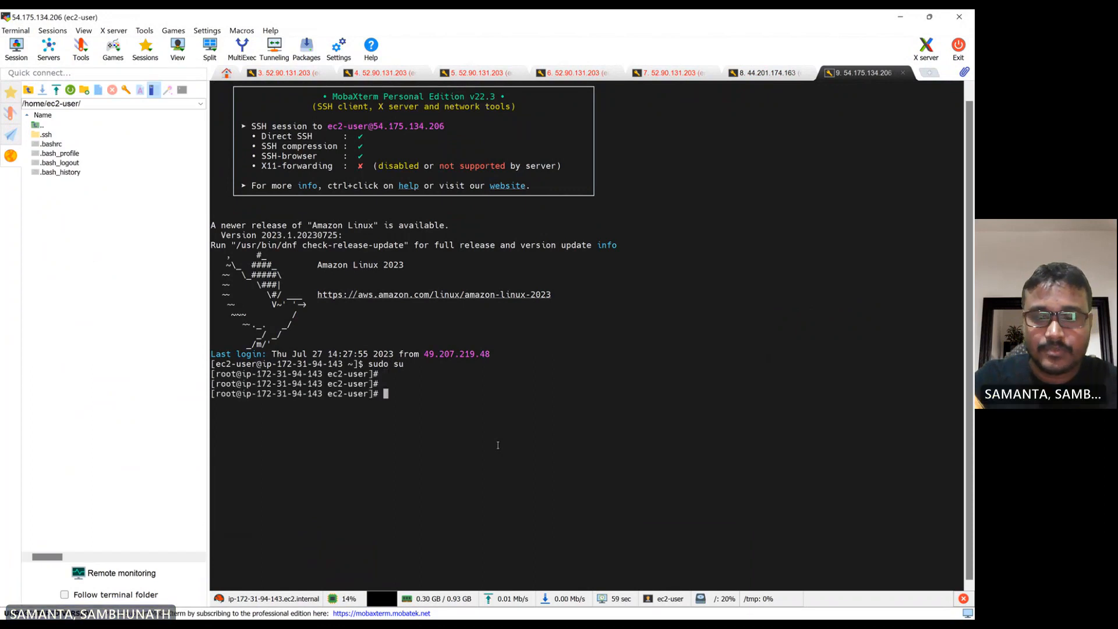
# Change into /var/www/html and list the web files there
pyautogui.write('cd /var/')
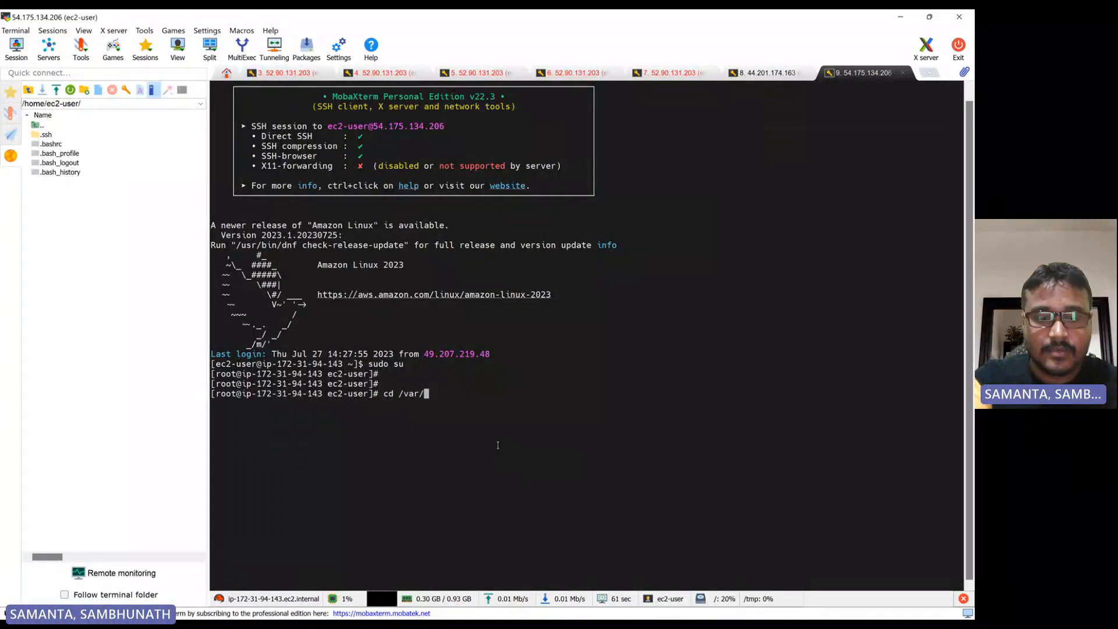
pyautogui.write('www/')
pyautogui.press('Return')
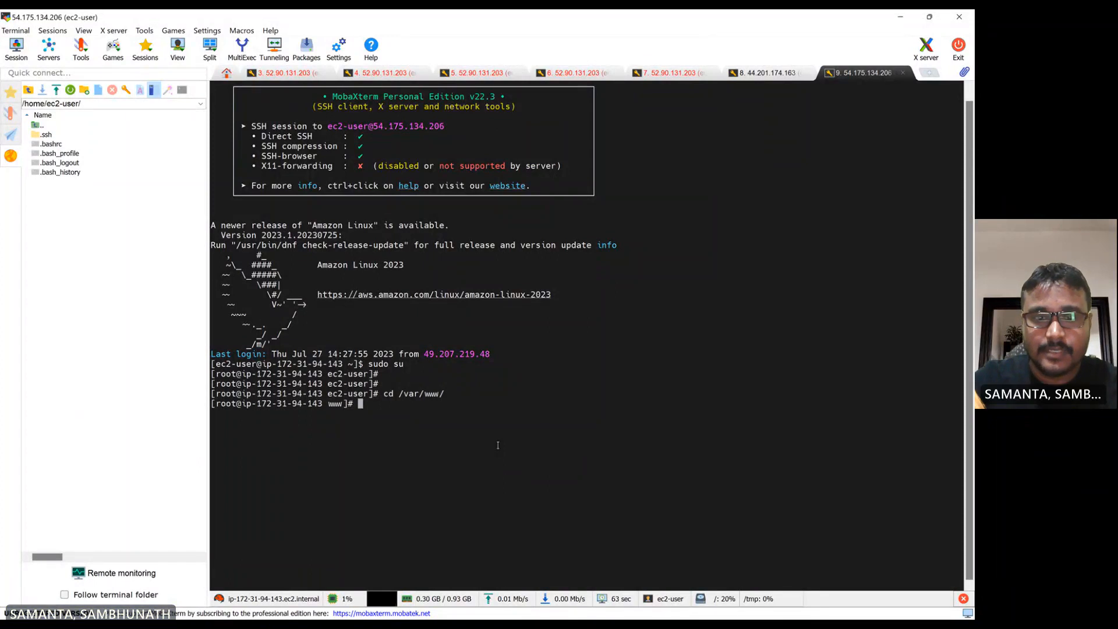
pyautogui.write('ll')
pyautogui.press('Return')
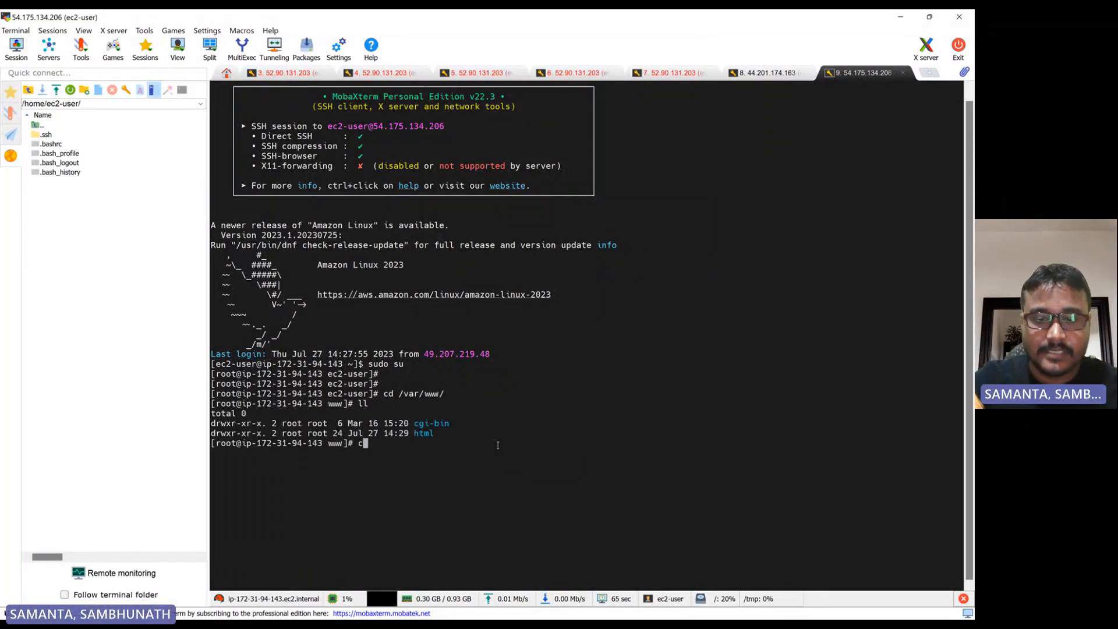
pyautogui.press('Return')
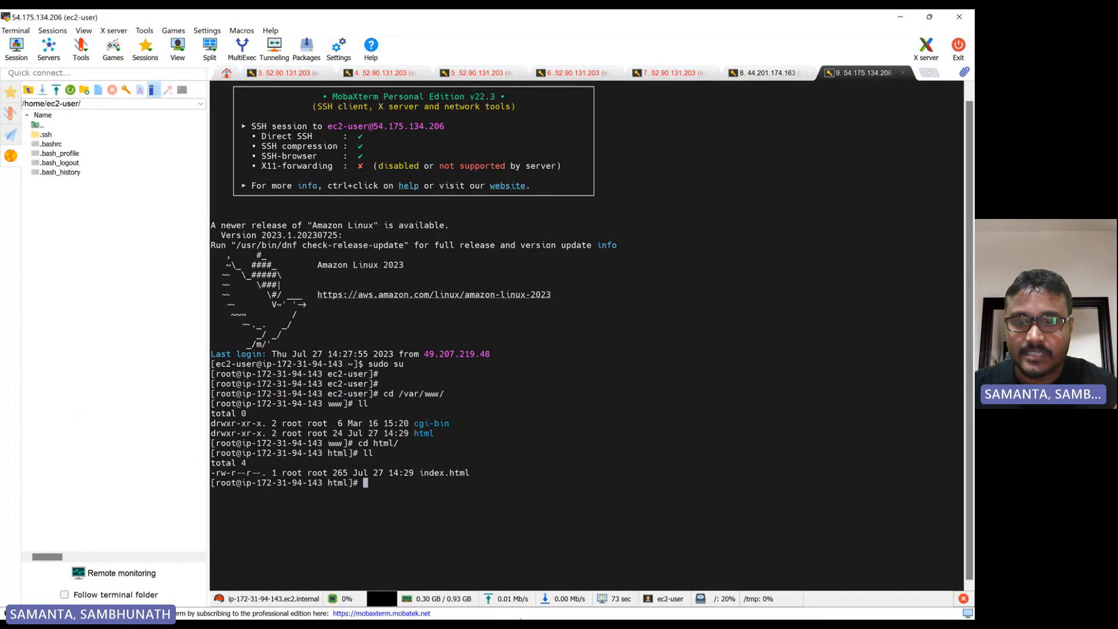
# Return to the EC2 console and highlight the app-server instance's key pair name
pyautogui.click(525, 608)
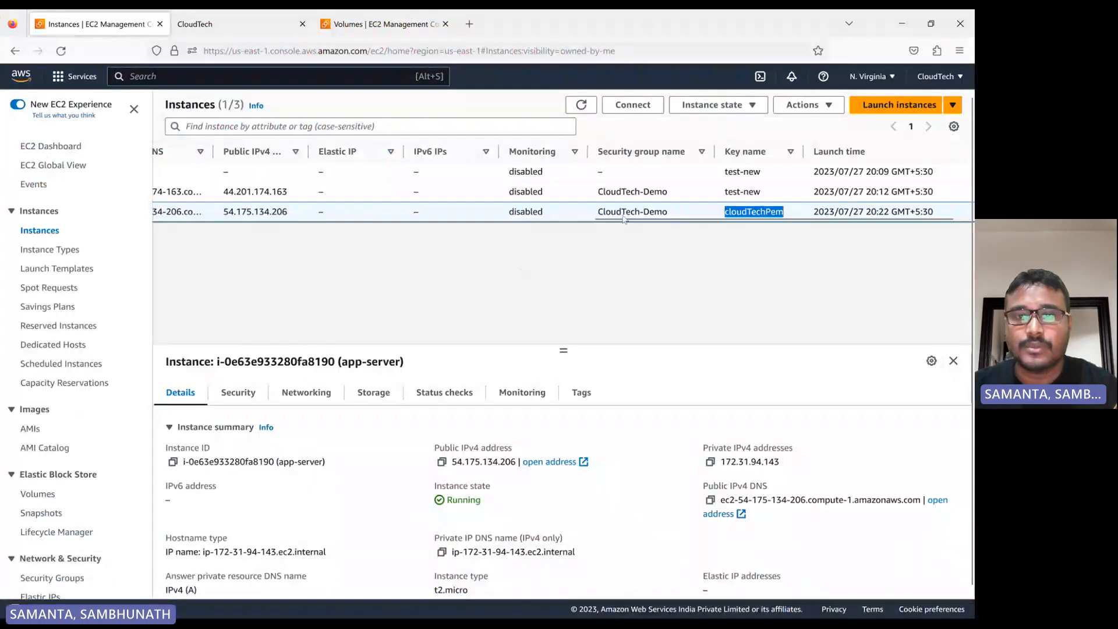
pyautogui.click(723, 213)
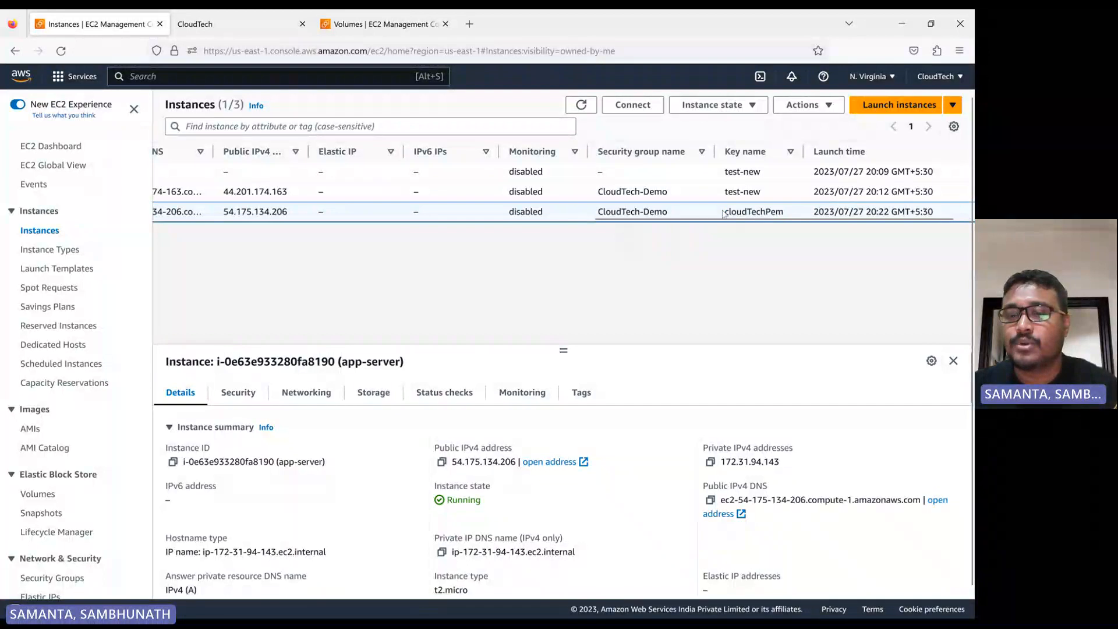
pyautogui.moveTo(724, 213); pyautogui.dragTo(798, 224)
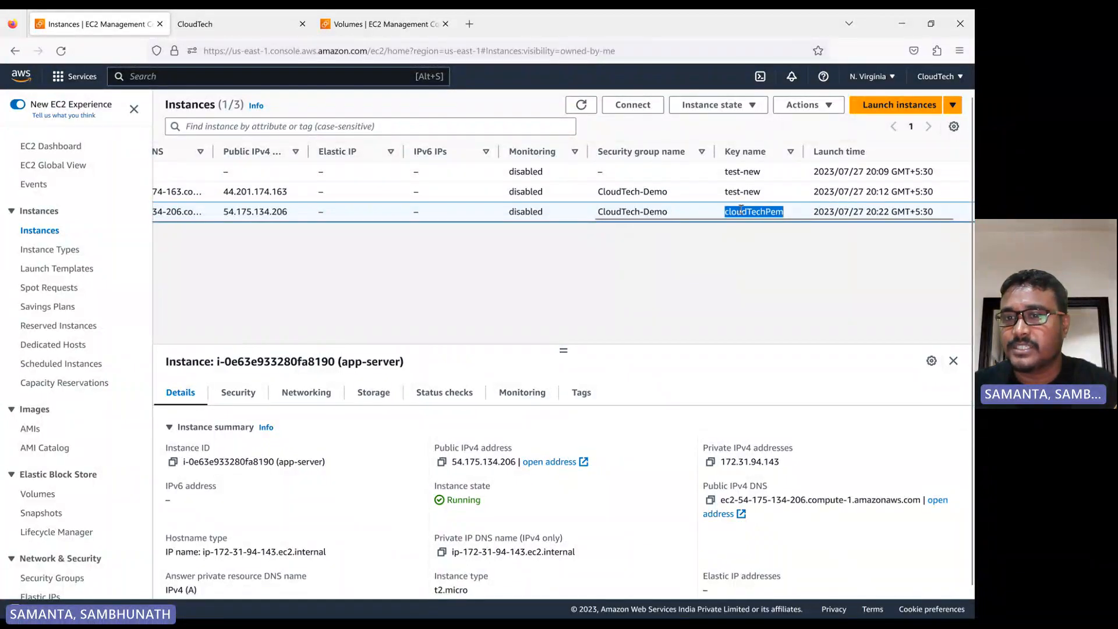